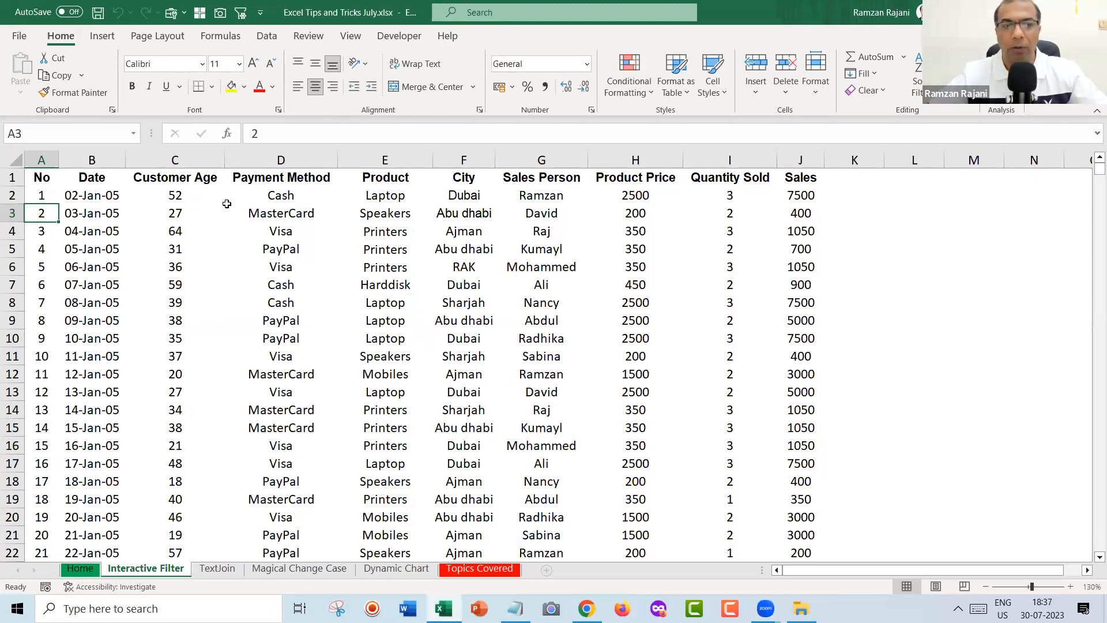
Turn on header filters, filter the City column to Dubai only, then clear the filter.
key("ctrl+Down")
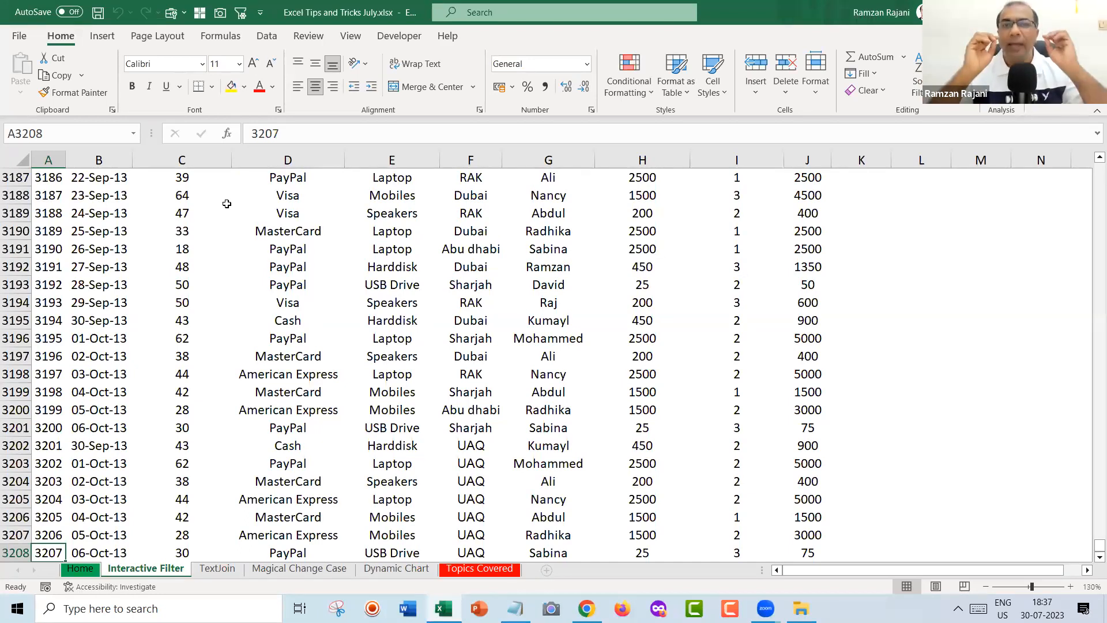
key("ctrl+Up")
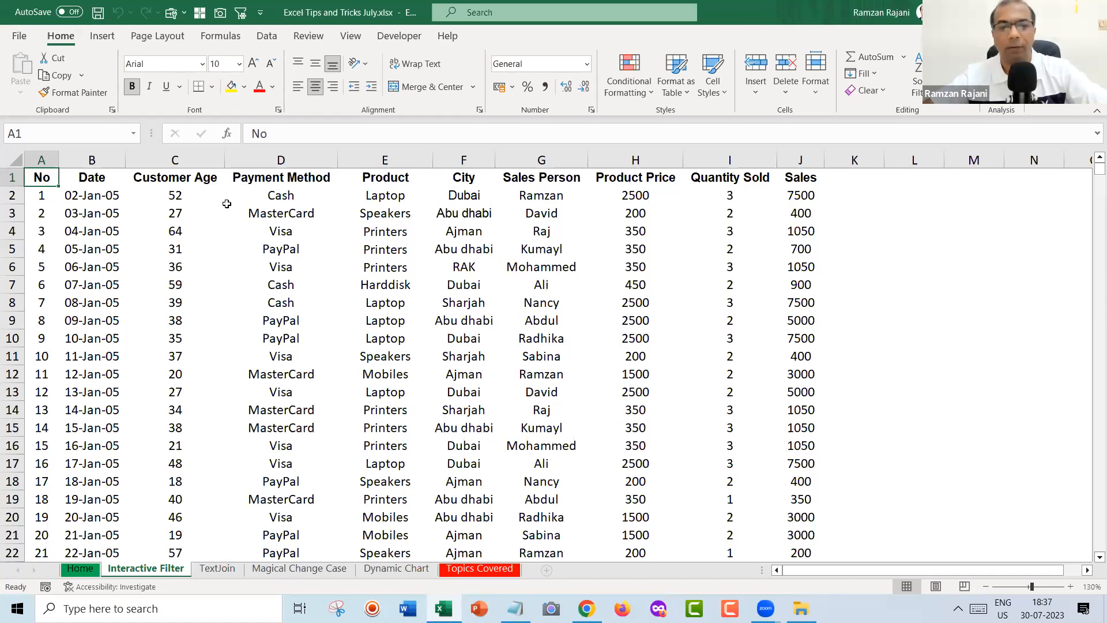
left_click(266, 37)
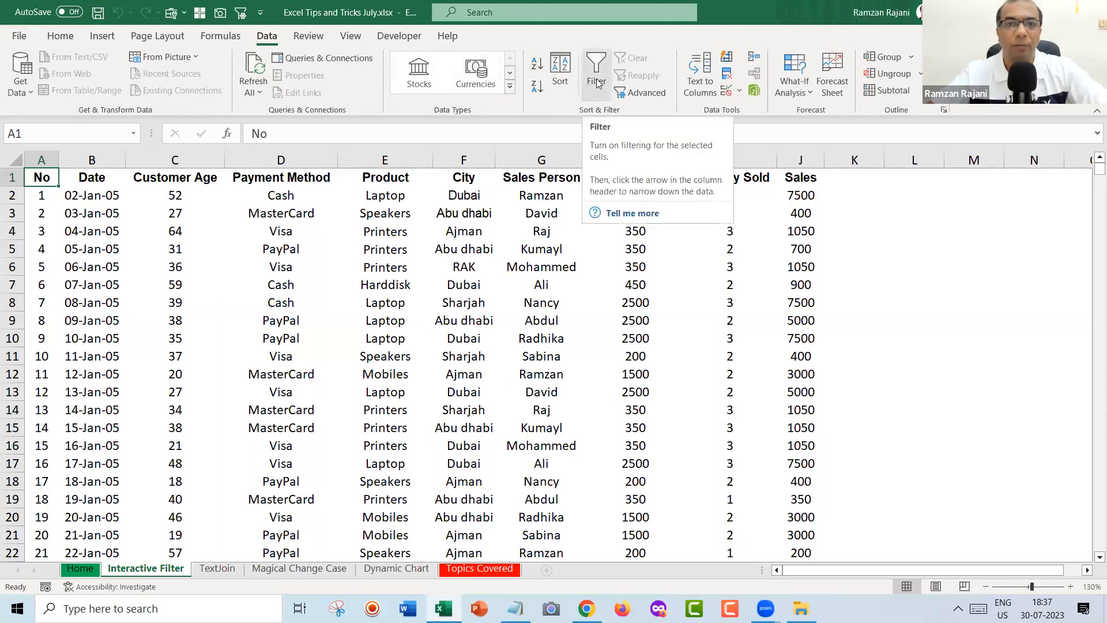
left_click(597, 81)
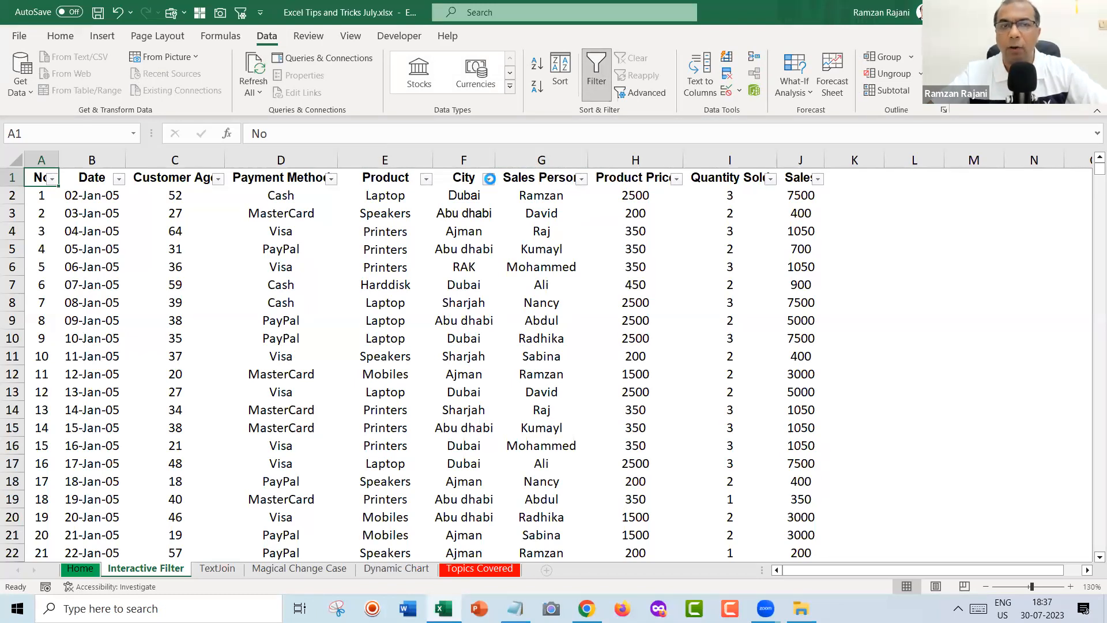
left_click(489, 180)
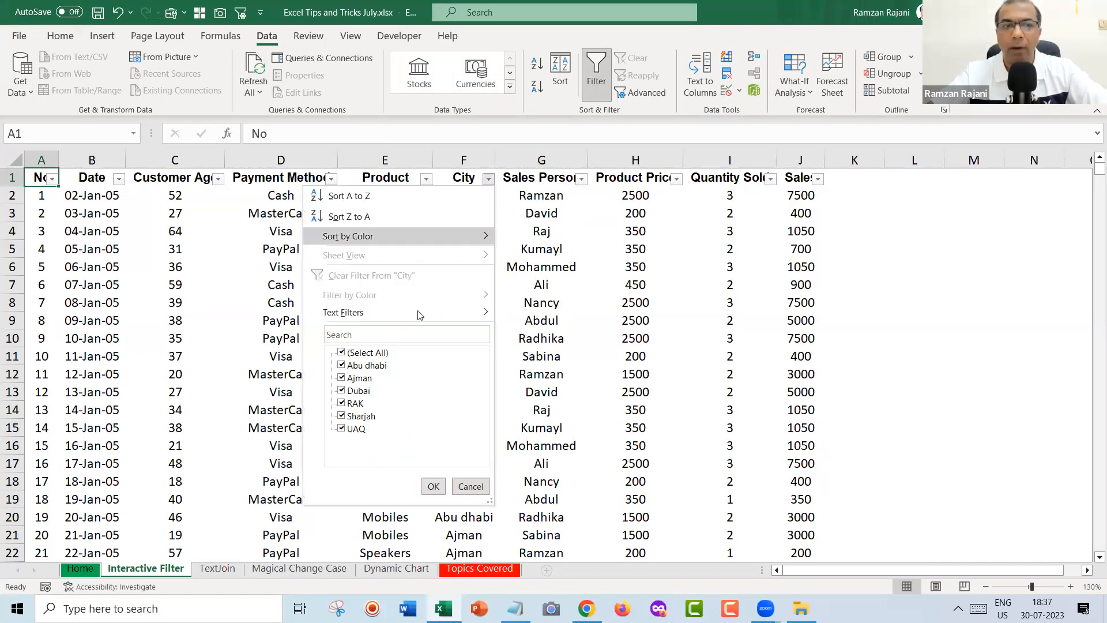
left_click(341, 354)
left_click(349, 394)
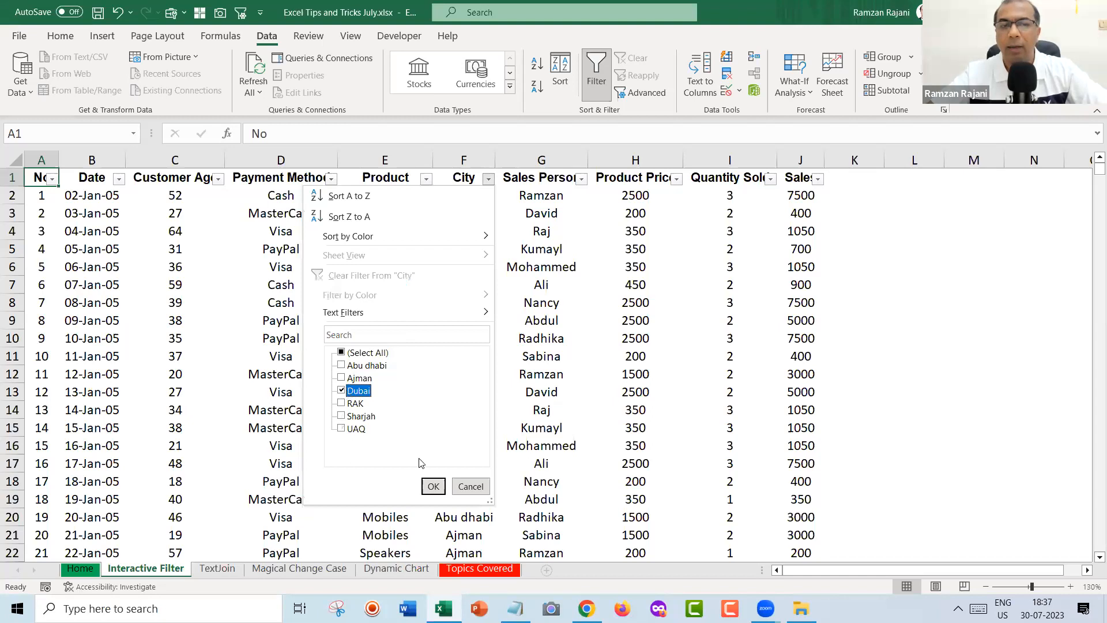
left_click(432, 485)
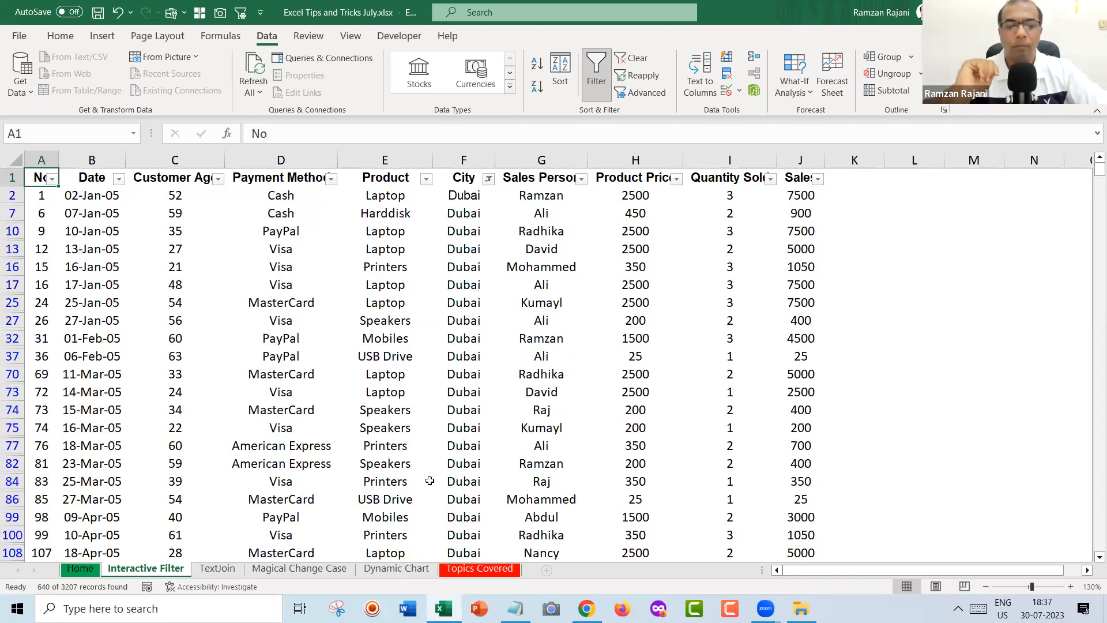
key("ctrl+shift+l")
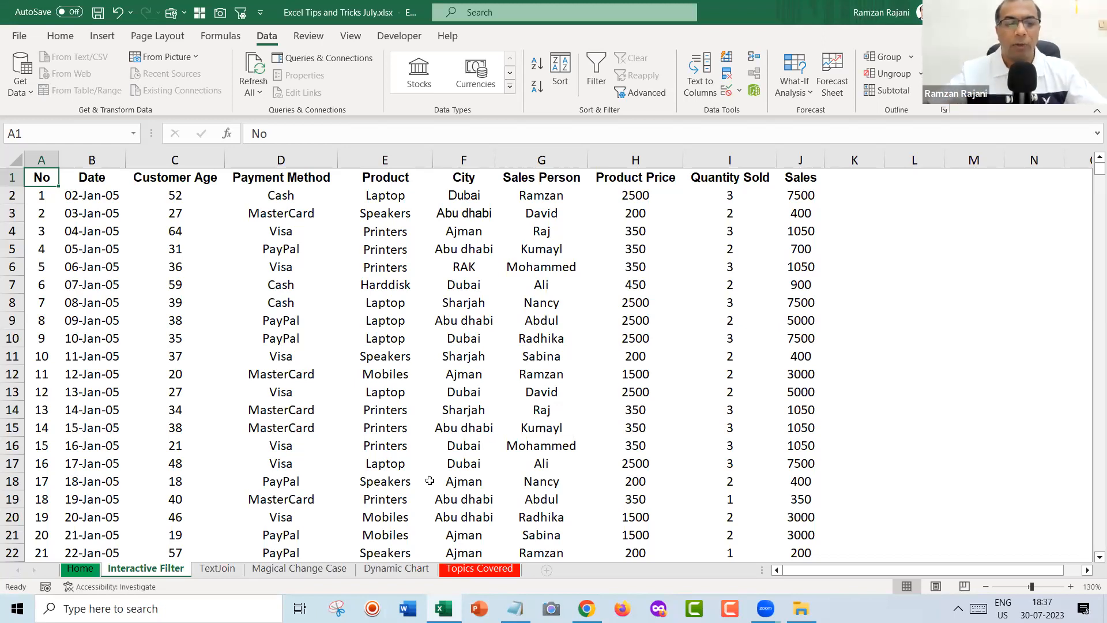
Reapply filters to show only Radhika's sales in Dubai, then turn filtering off.
key("ctrl+shift+l")
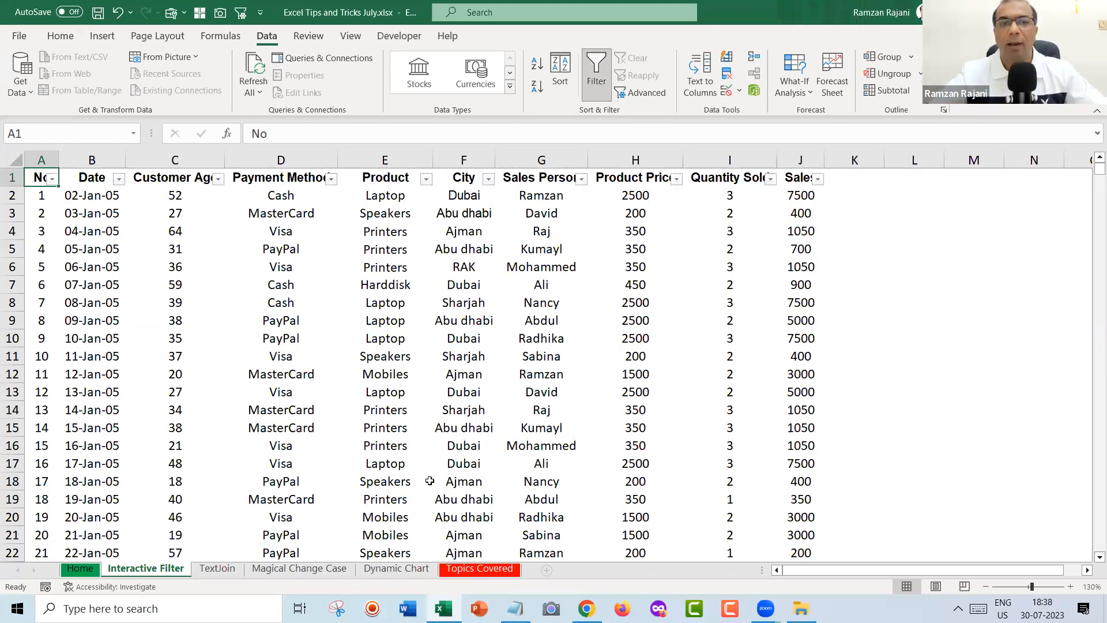
left_click(488, 179)
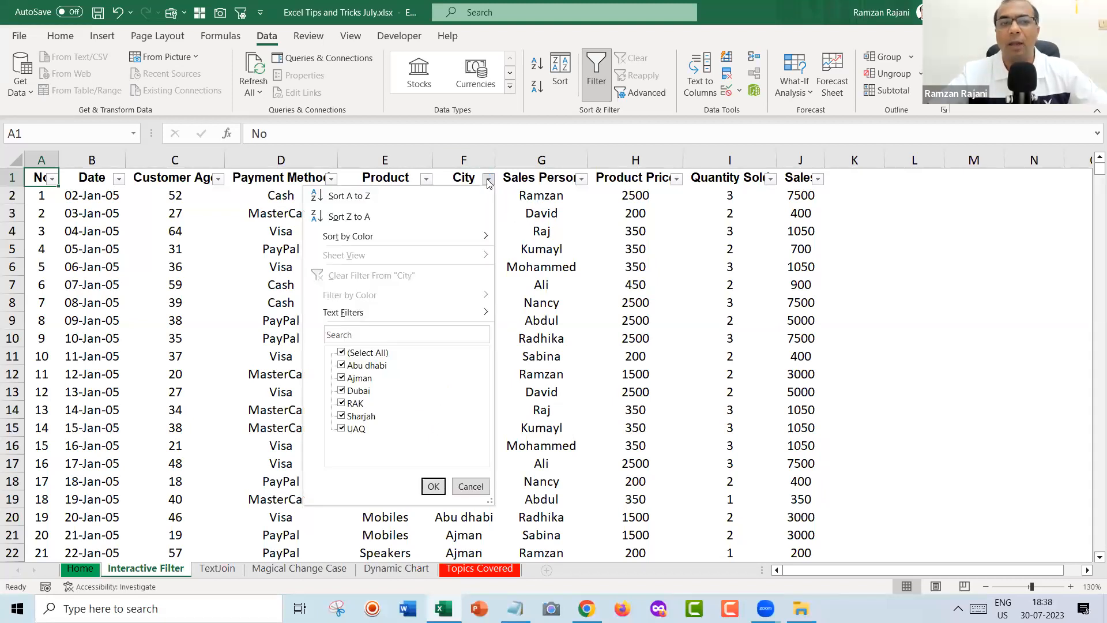
left_click(362, 353)
left_click(355, 392)
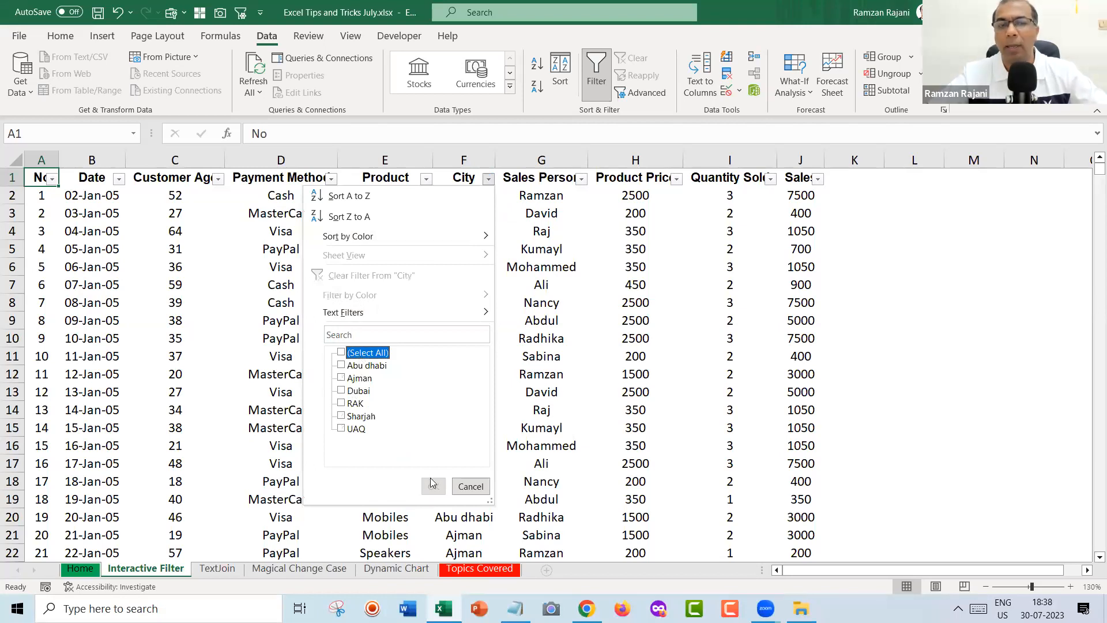
left_click(428, 483)
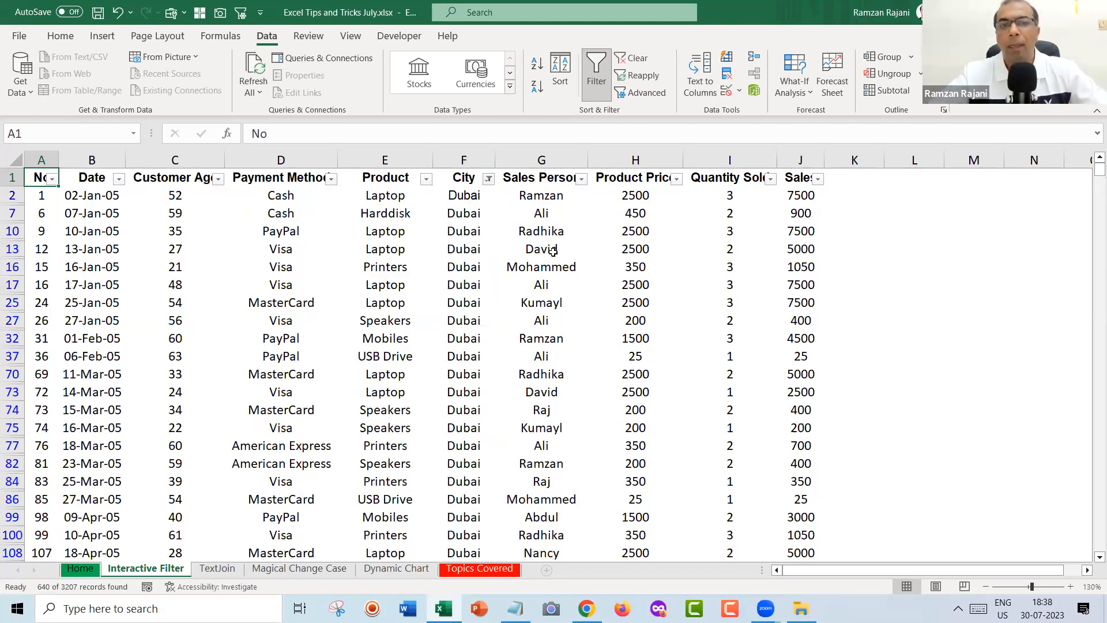
left_click(580, 177)
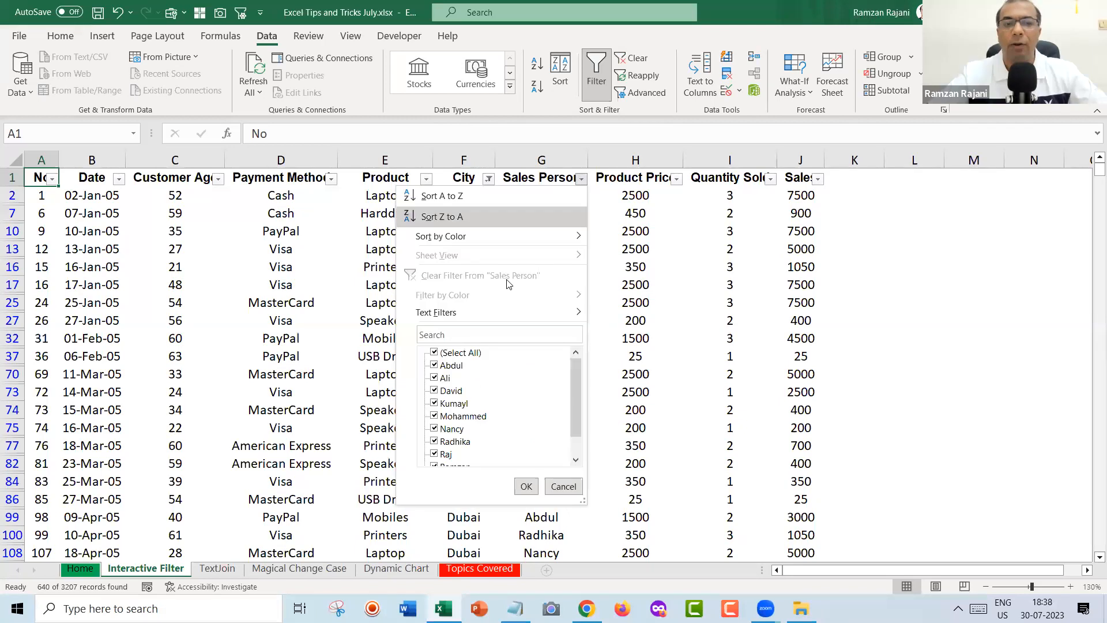
left_click(453, 352)
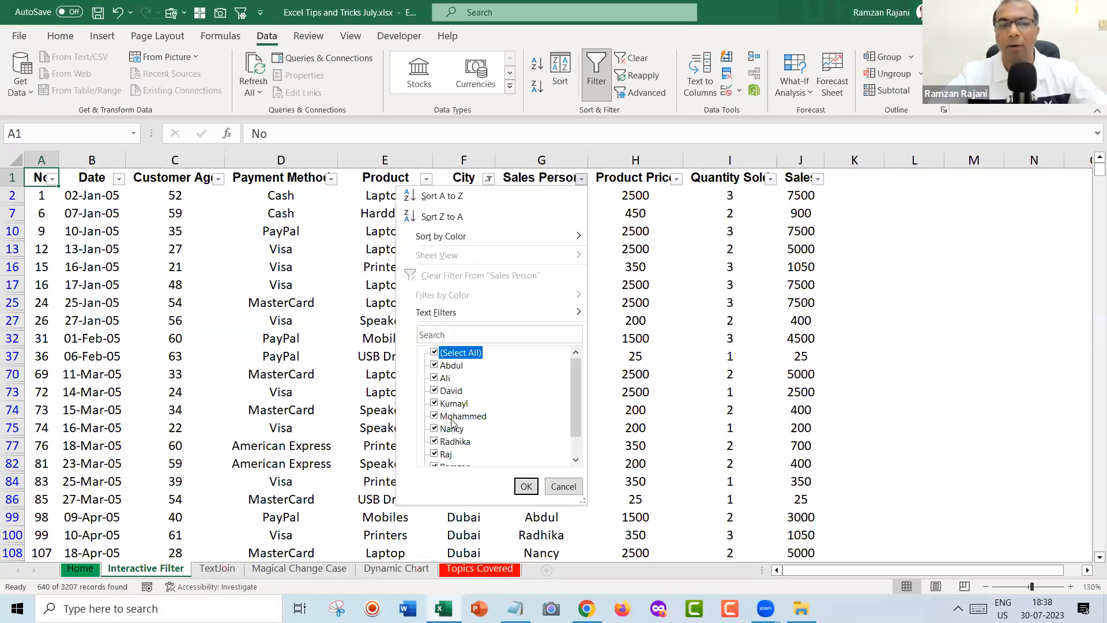
left_click(453, 442)
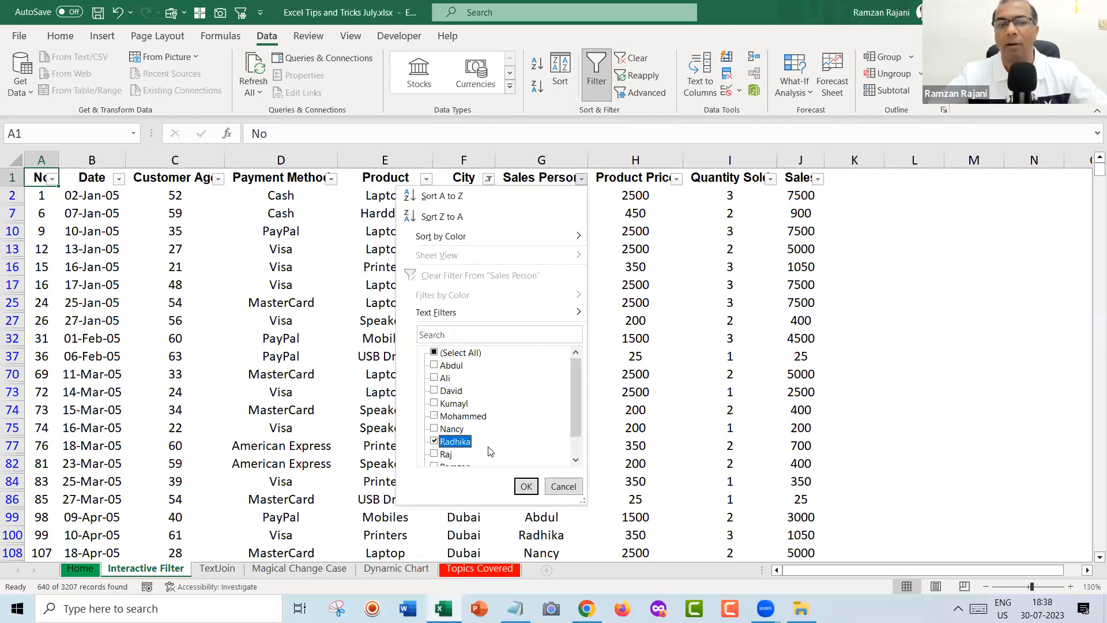
left_click(526, 486)
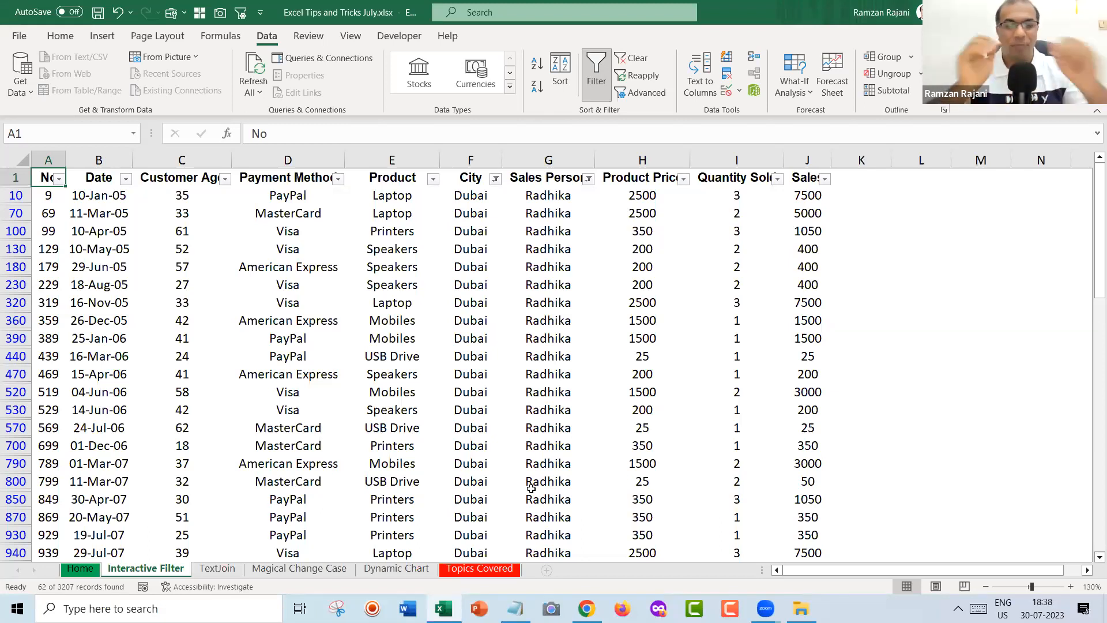
key("ctrl+shift+l")
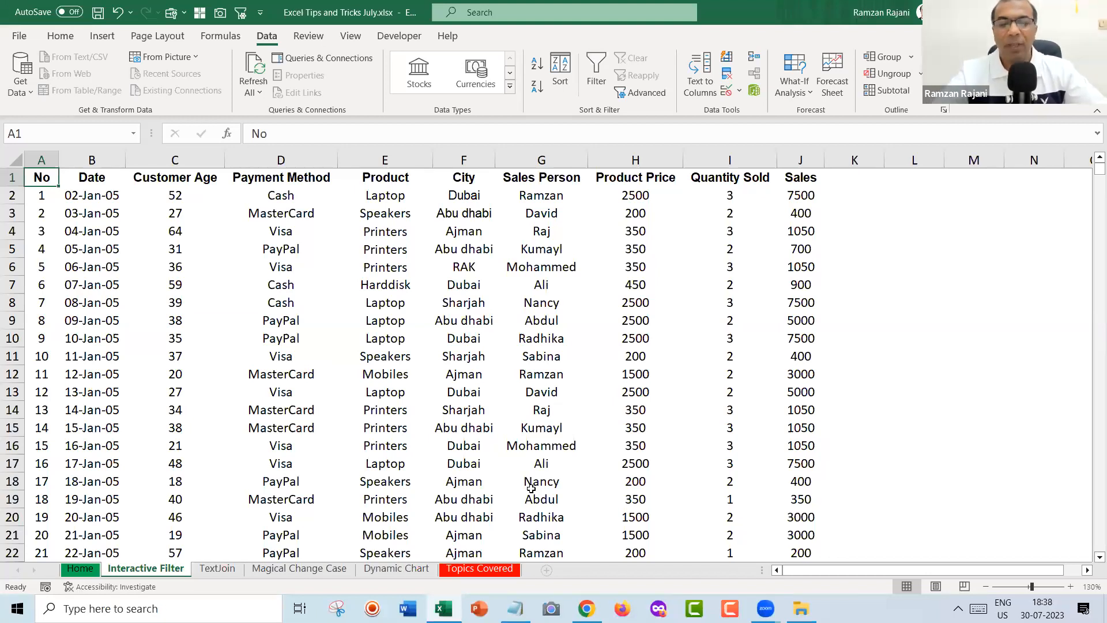
Launch Notepad beside the sheet and write the heading 'Creating Interactive Filter' with a '1)' line.
key("super")
type("not")
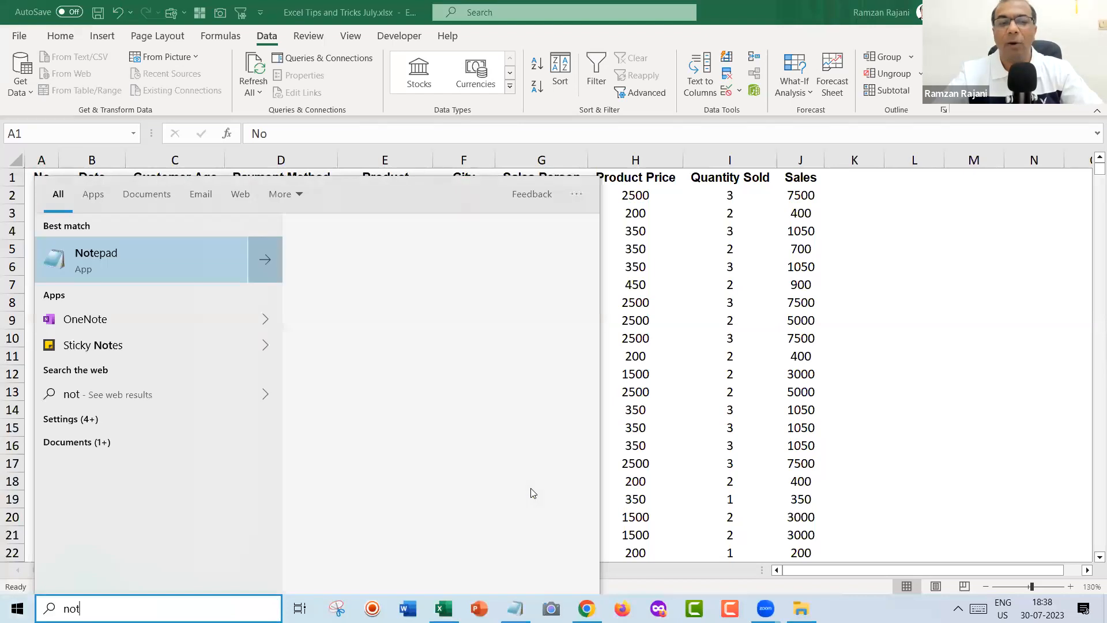
key("Return")
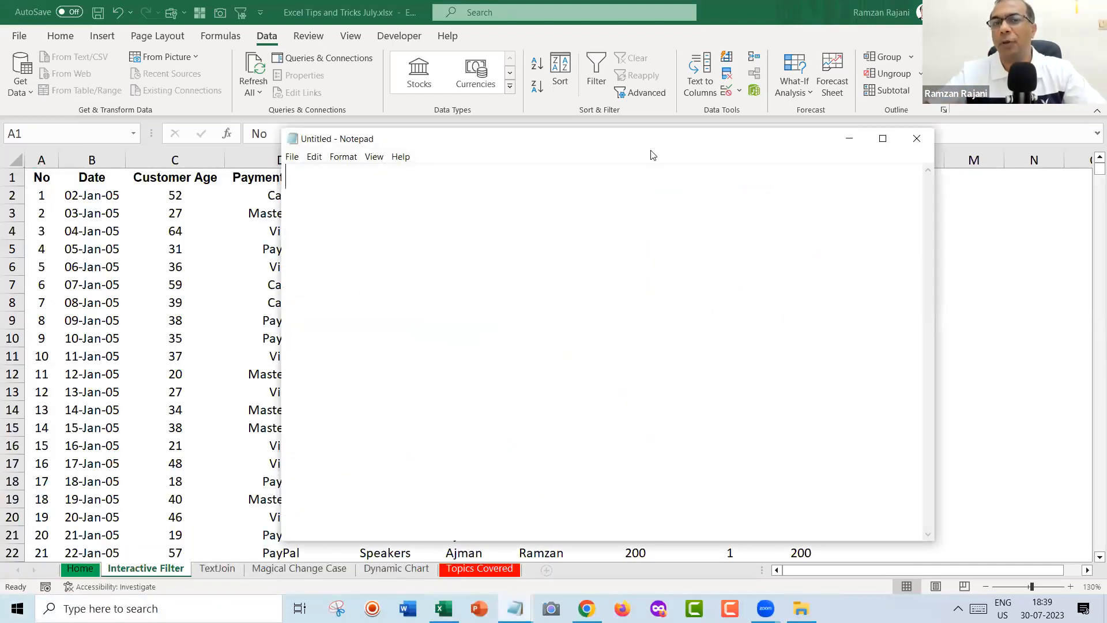
left_click_drag(648, 128, 624, 174)
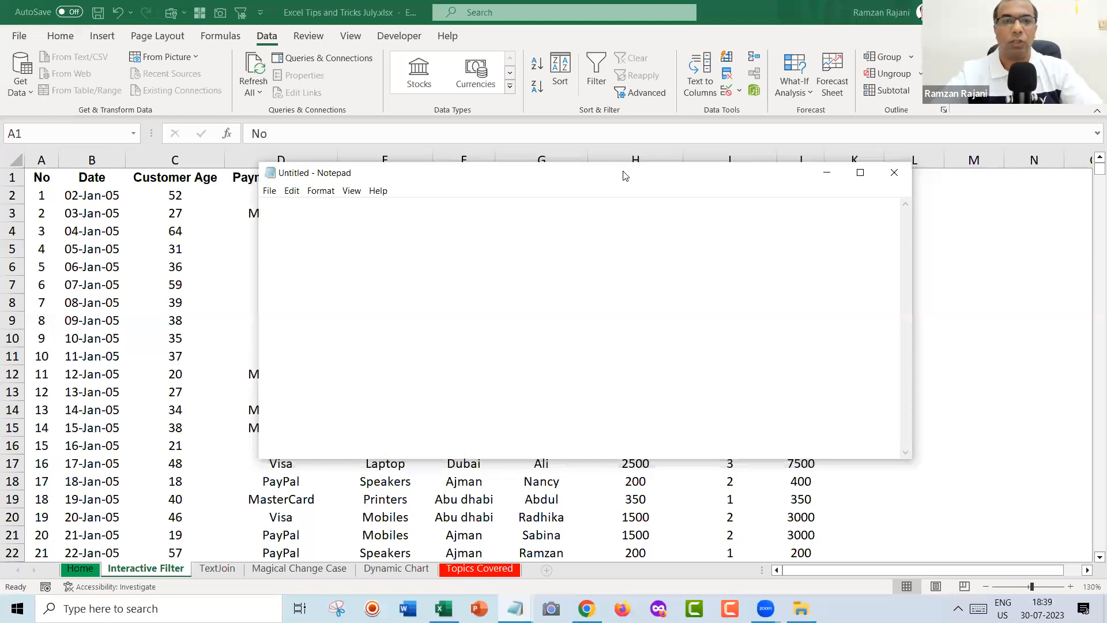
type("Cre")
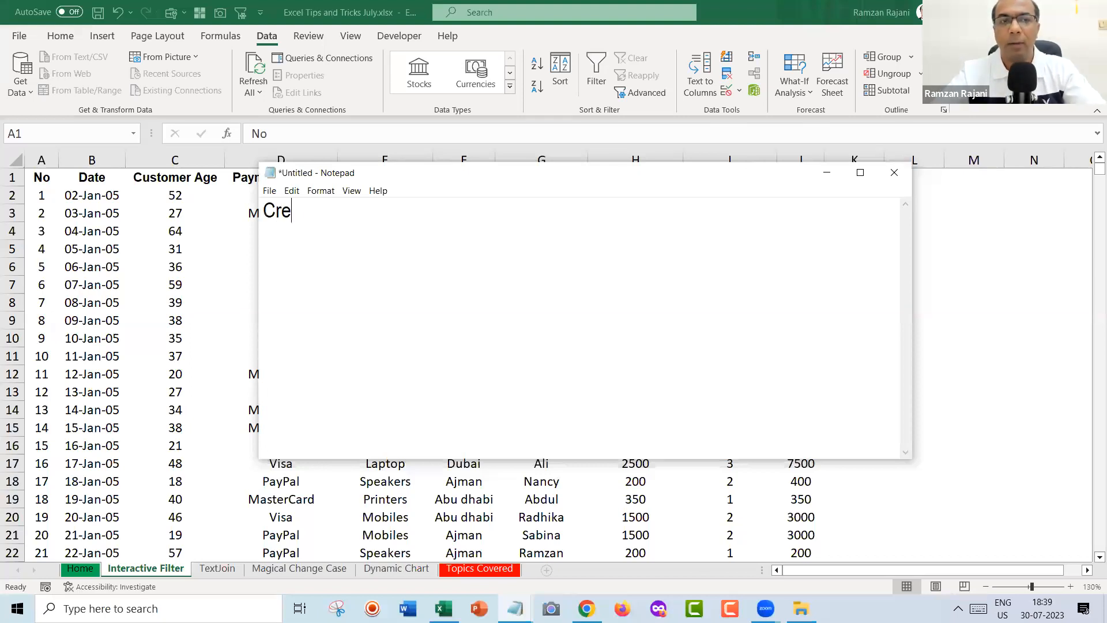
type("ating Inte")
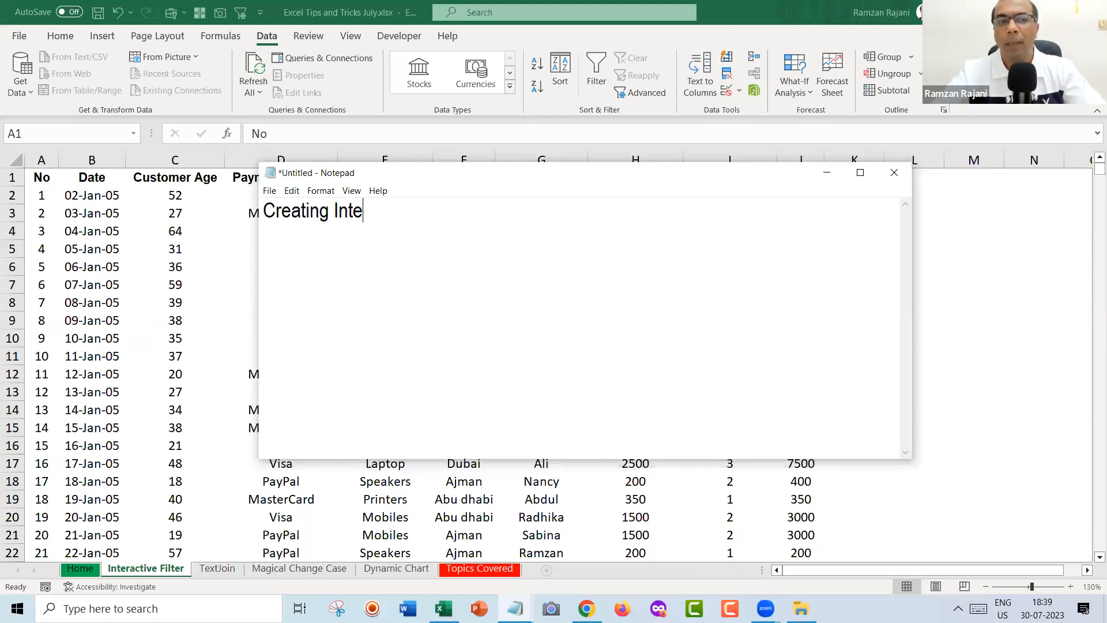
type("ract")
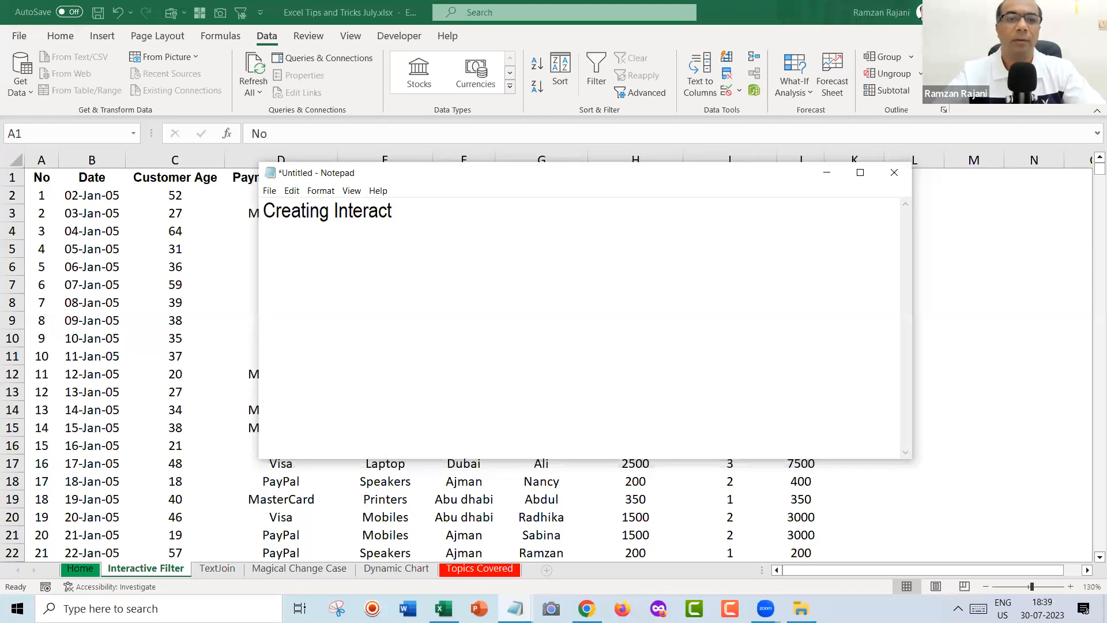
type("ive Filter")
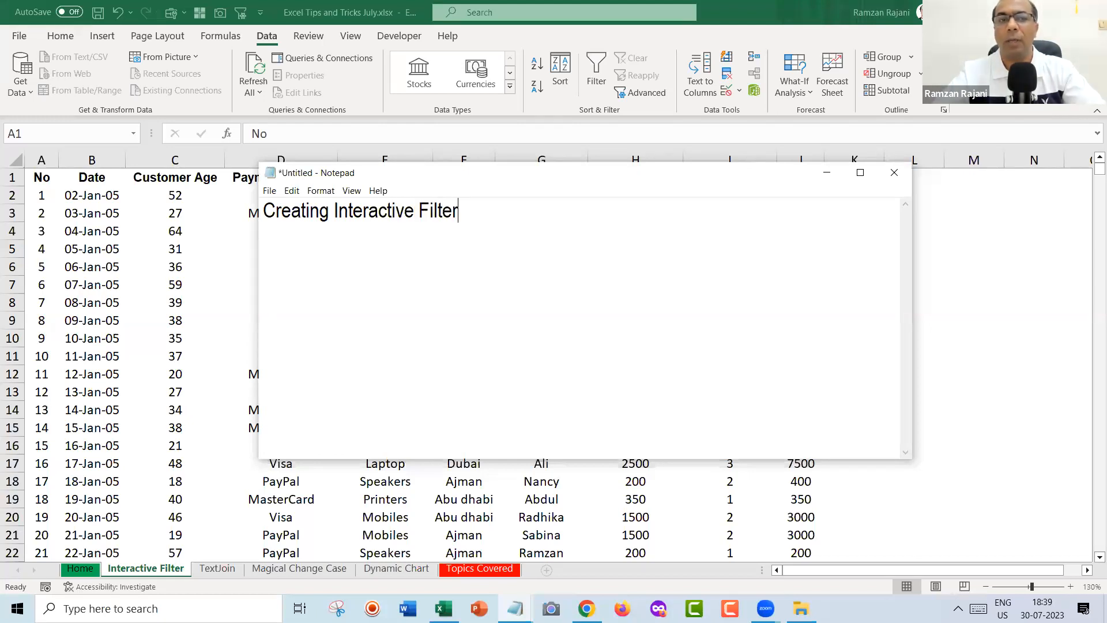
key("Return")
type("1)")
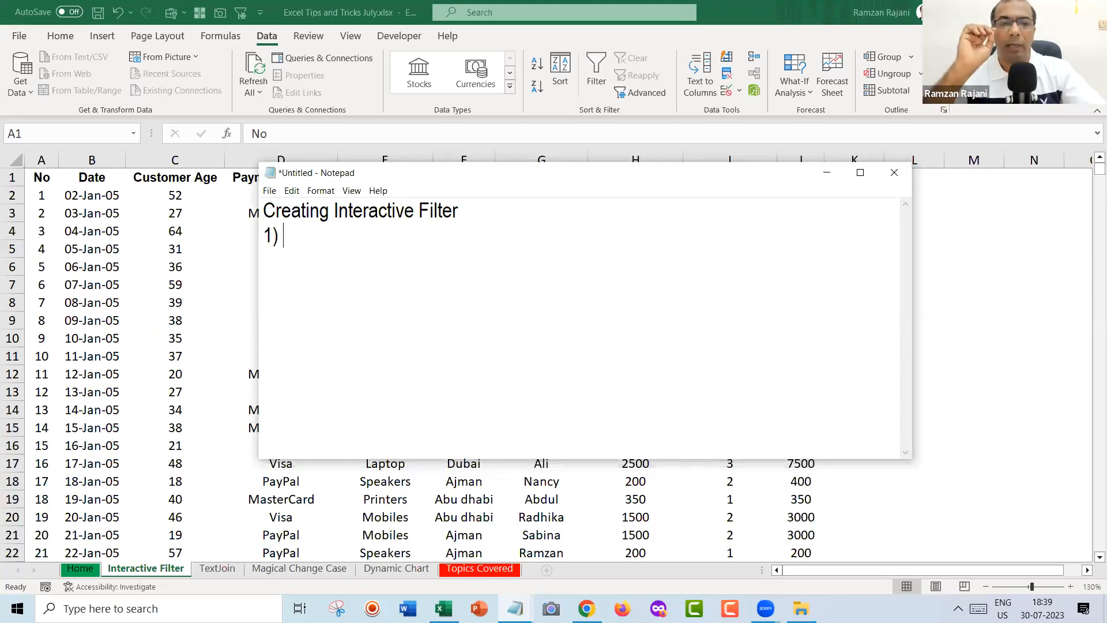
Write step 1 as 'Ctrl T (Your data will be in Table Mode)' and start a '2)' line.
key("alt+Tab")
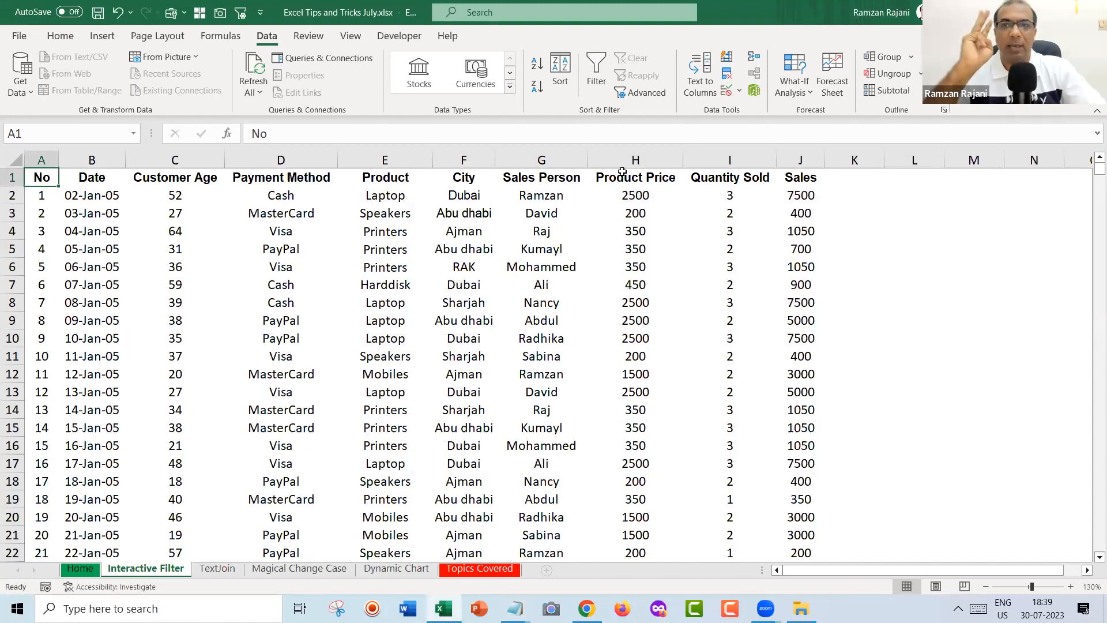
key("alt+Tab")
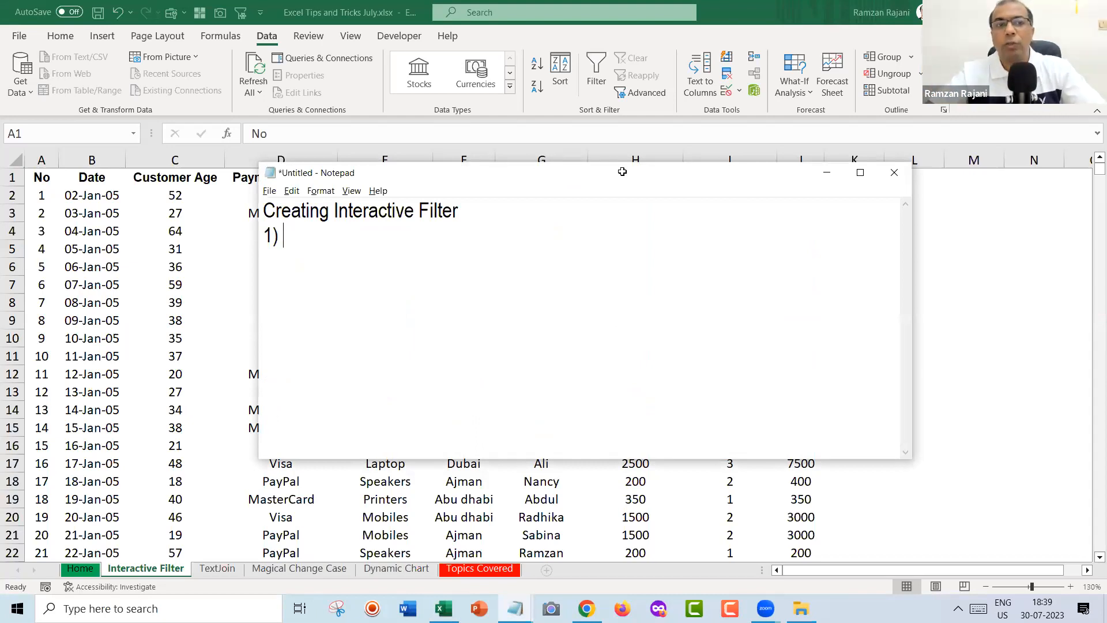
type("C")
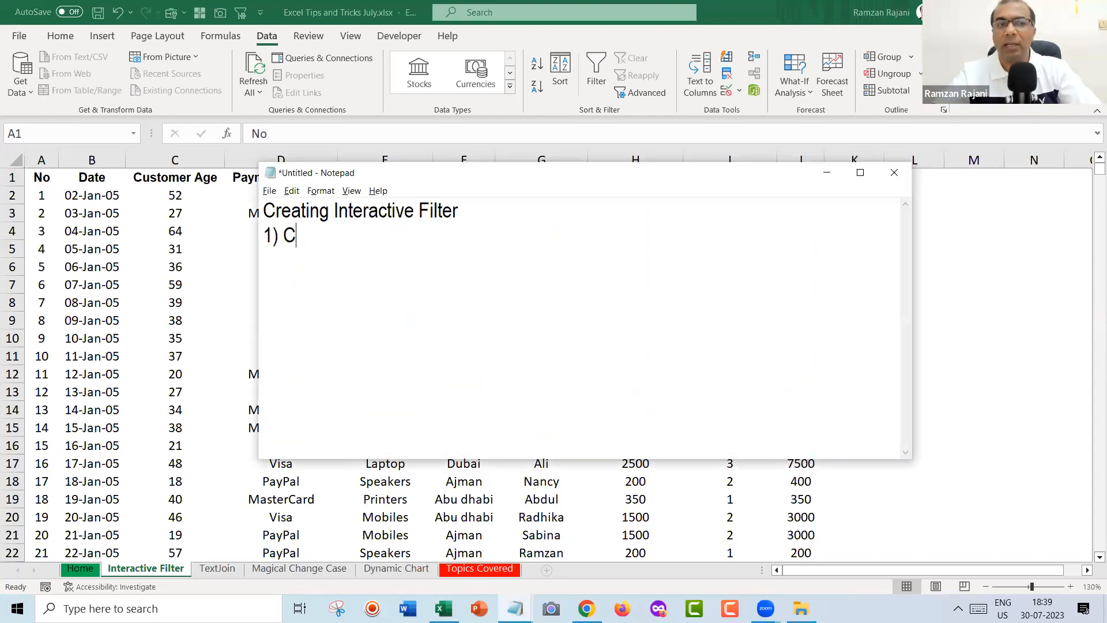
type("trl T")
key("Return")
type("2)")
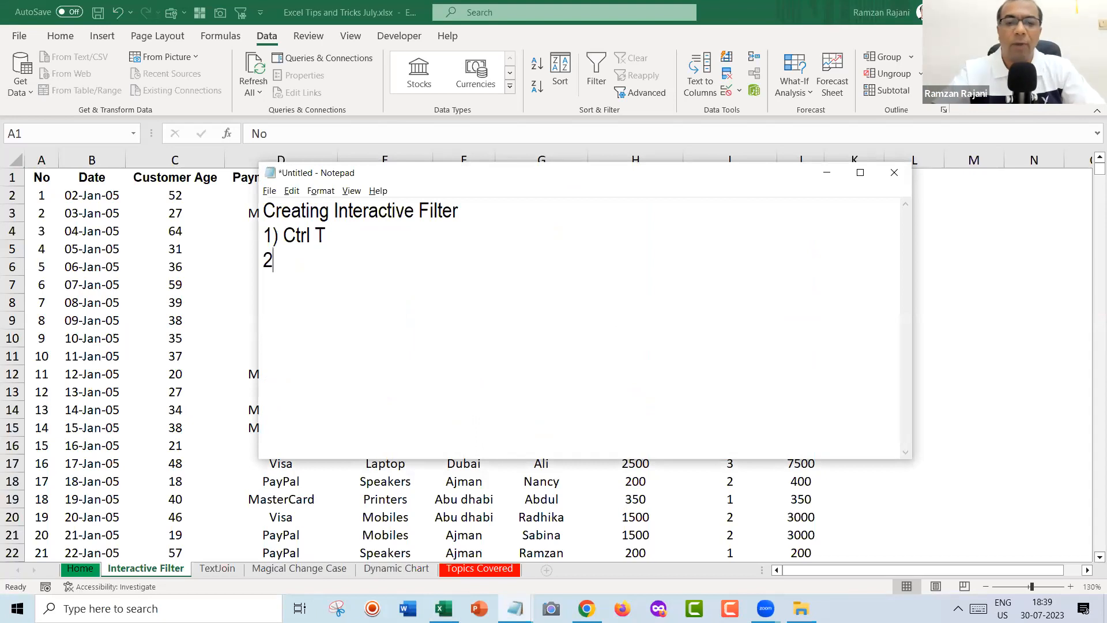
key("Left")
key("Left")
key("Left")
key("Left")
type("(")
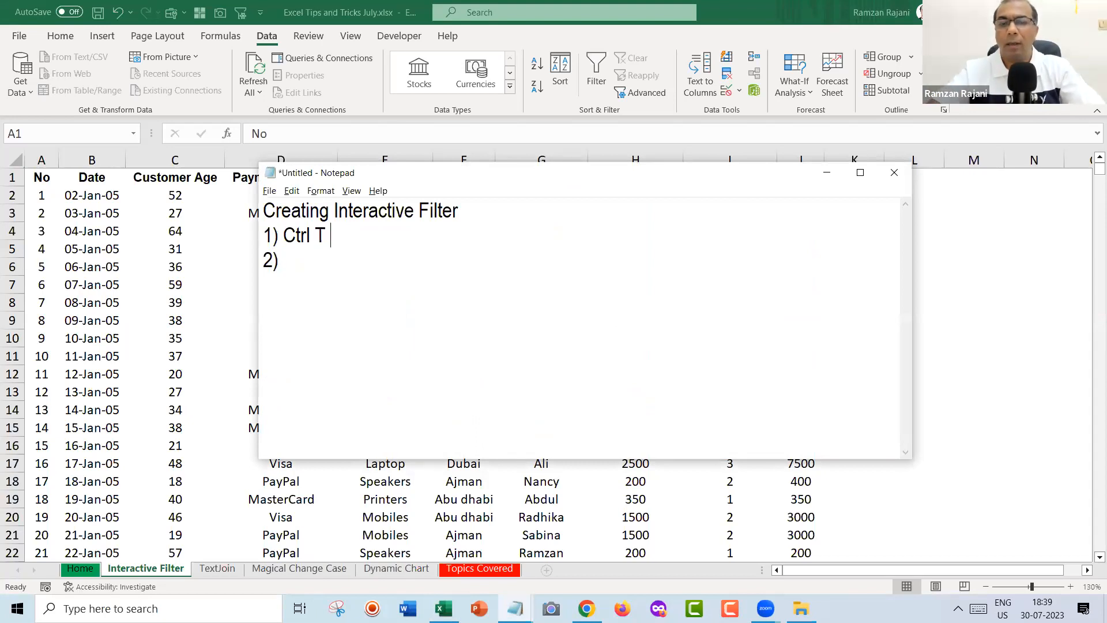
type("Your data ")
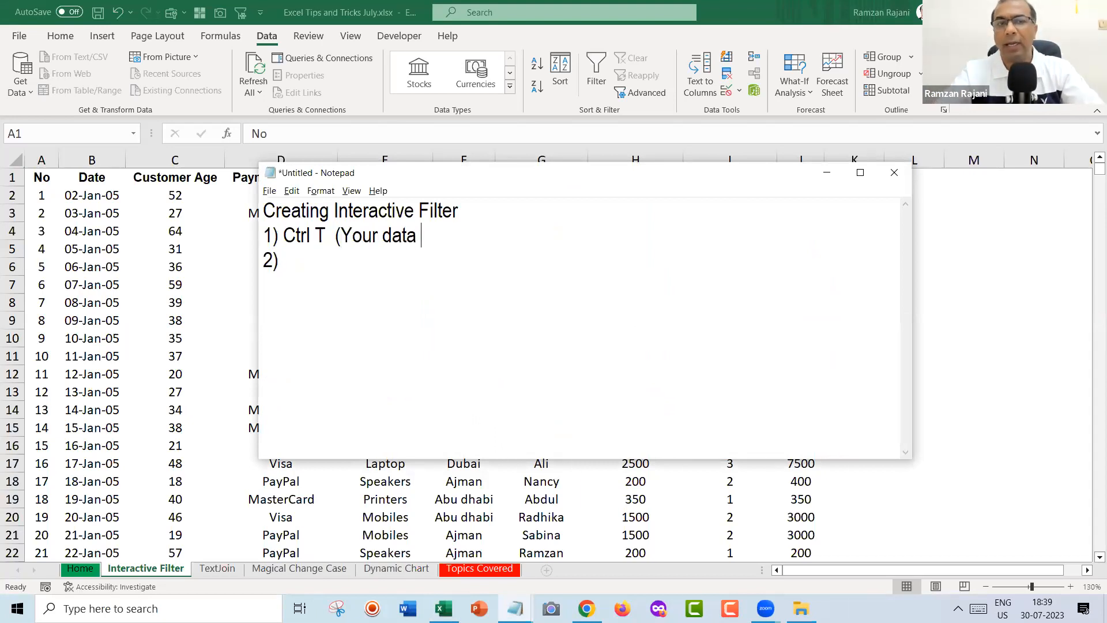
type("will be")
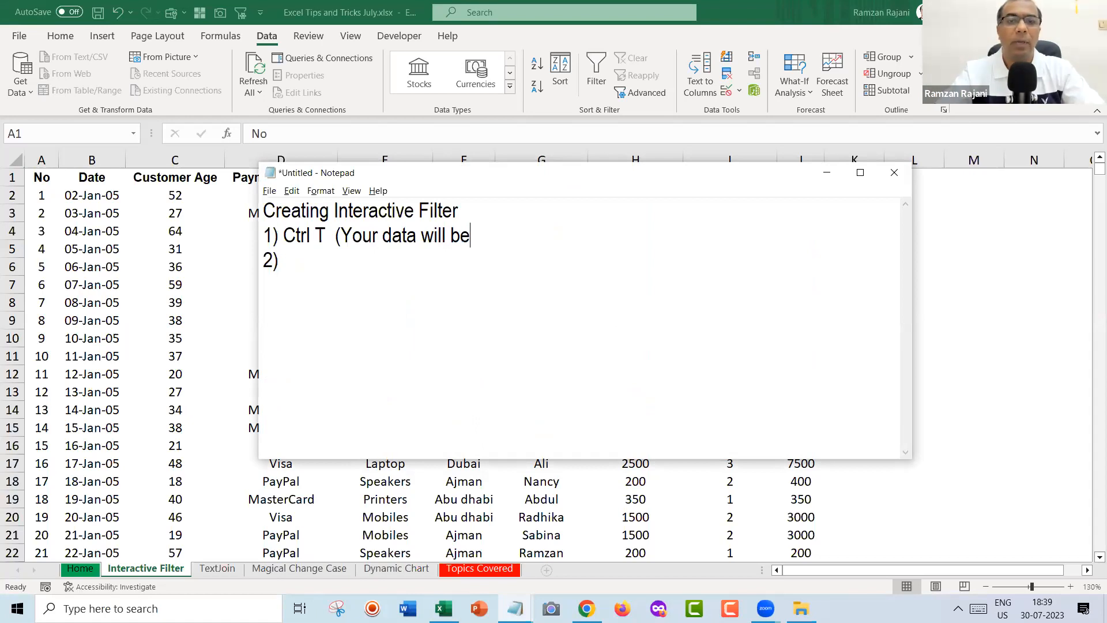
type(" in Table Mo")
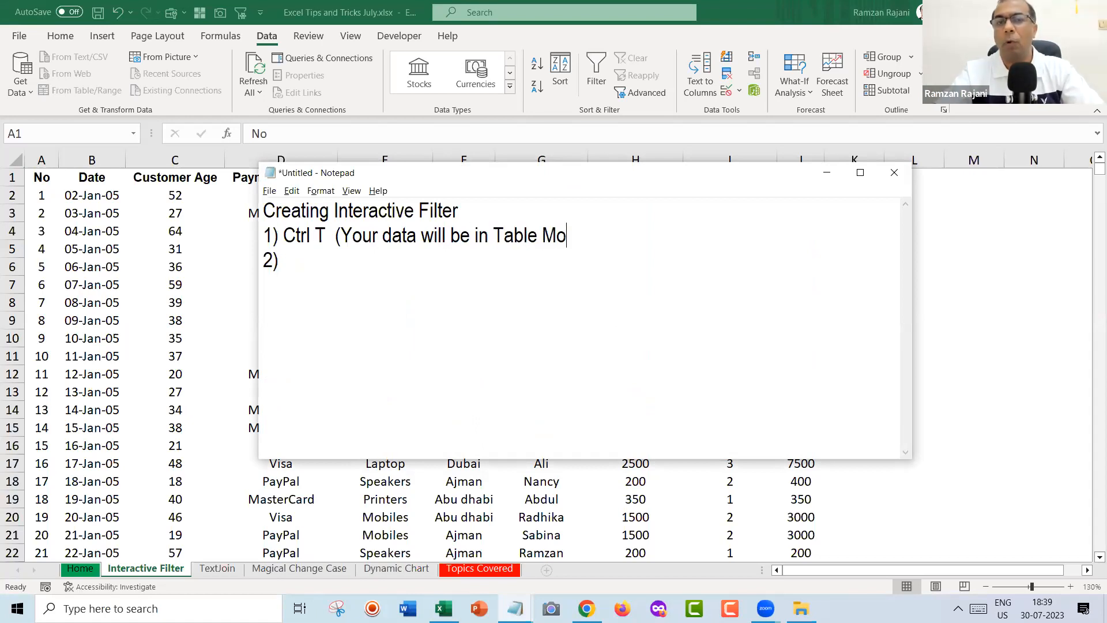
type("de)")
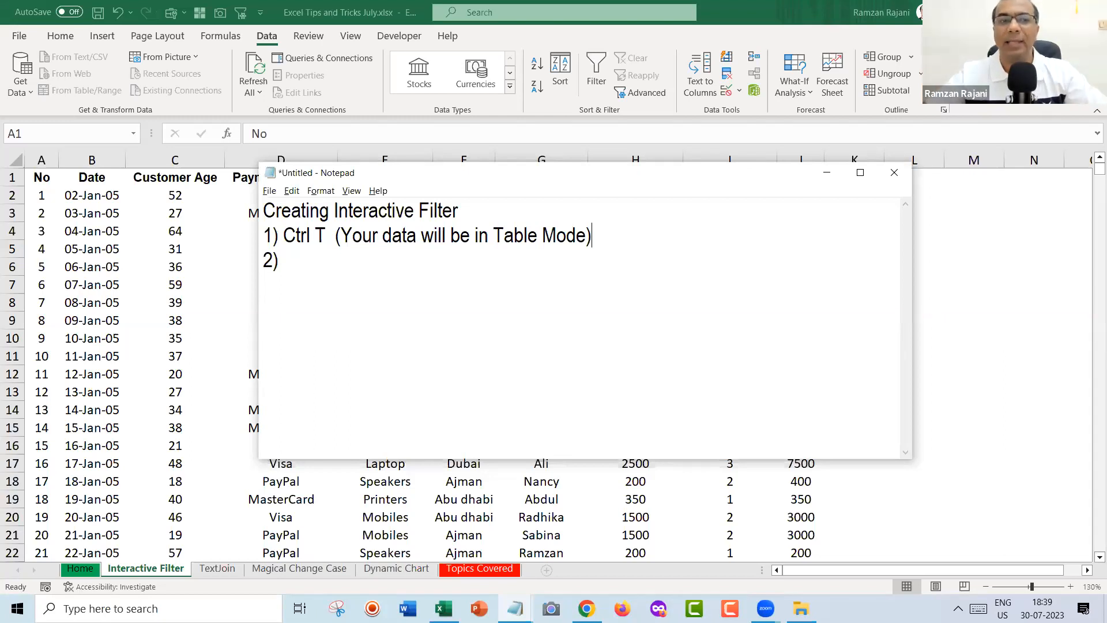
key("Down")
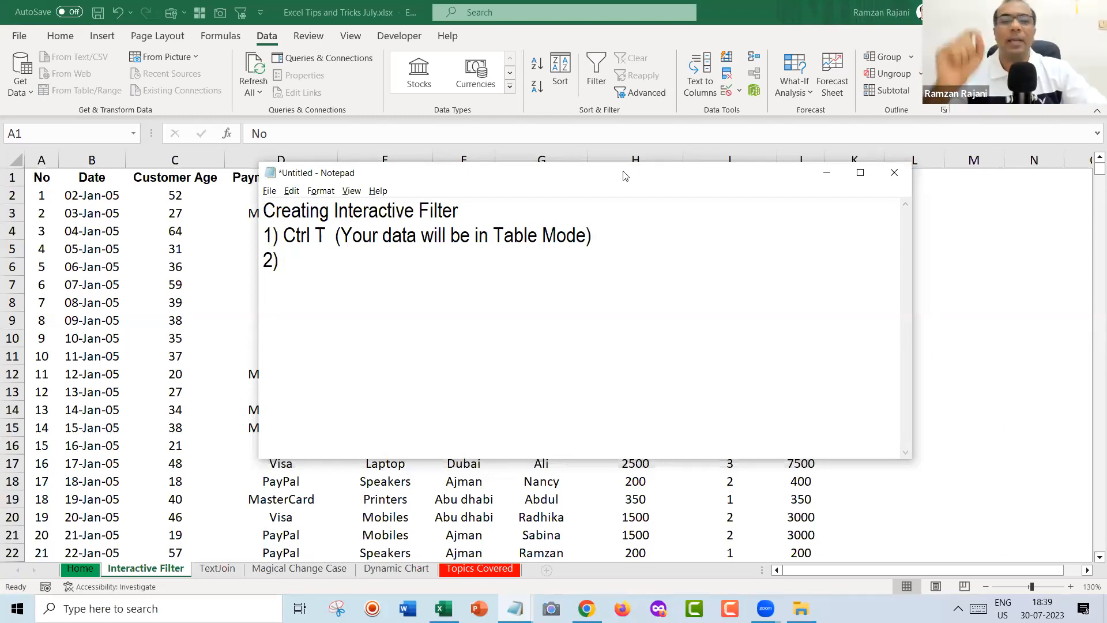
key("alt+Tab")
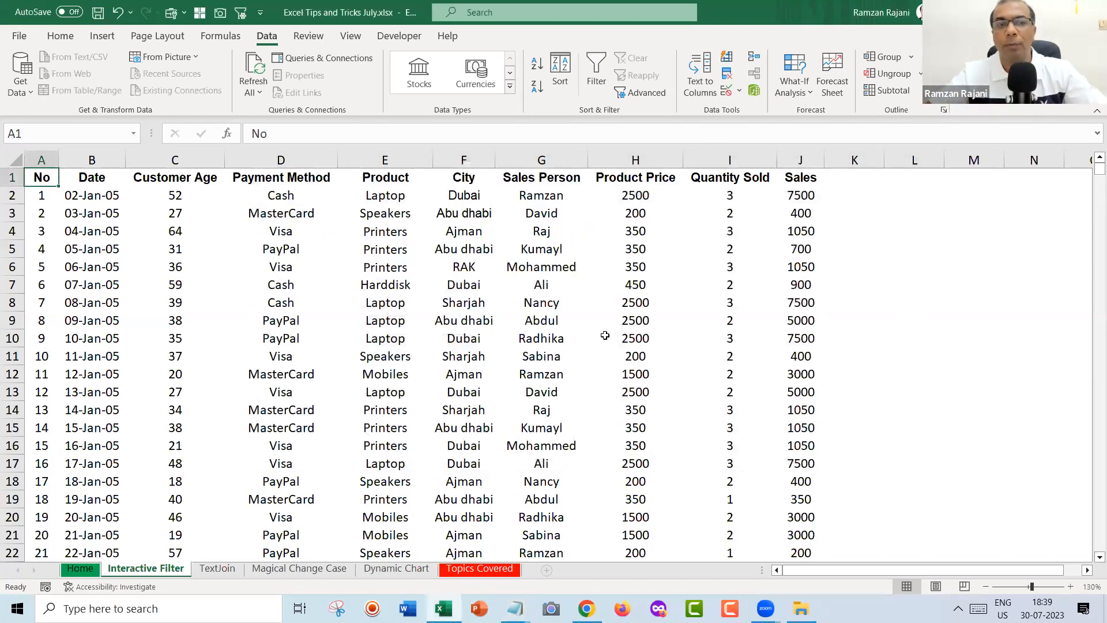
Select a cell in the sales data and press Ctrl+T to create a table over A1:J3208.
left_click(396, 279)
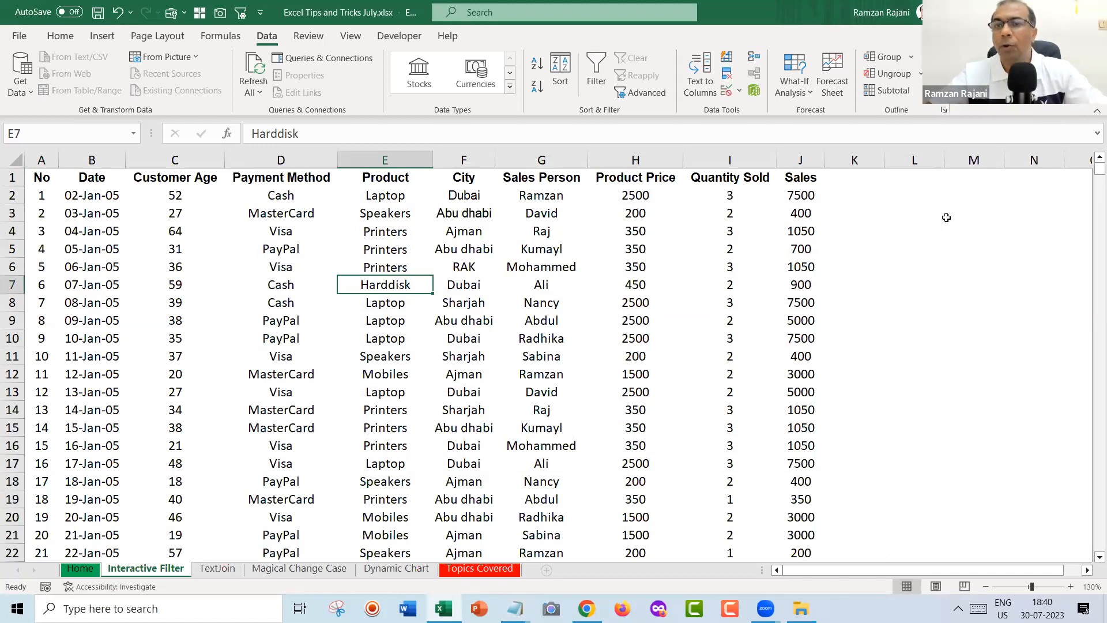
left_click(969, 248)
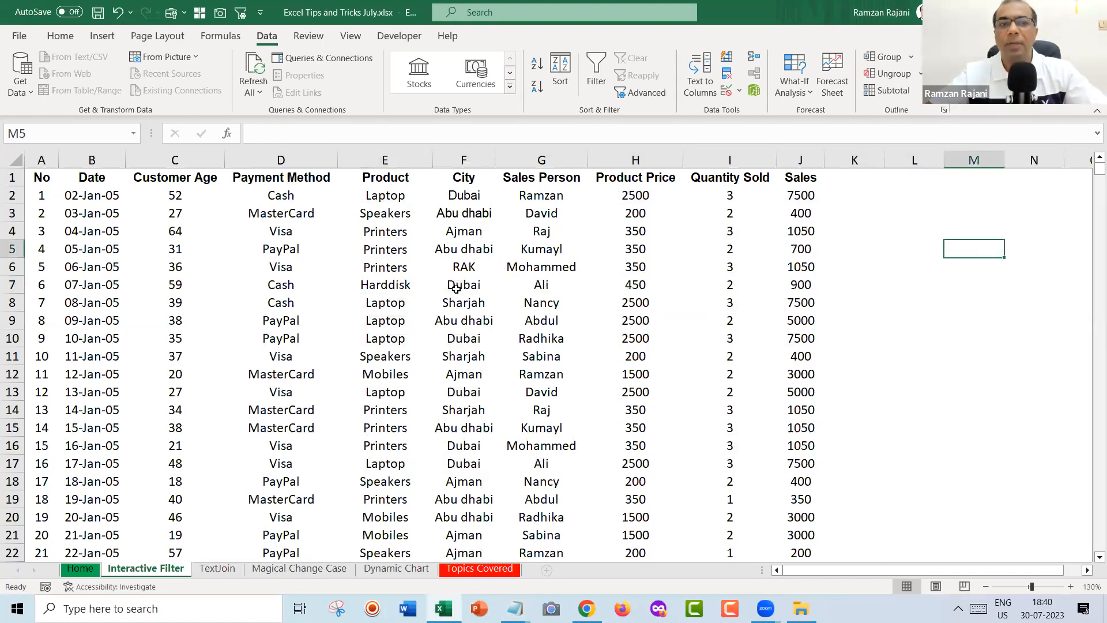
left_click(393, 267)
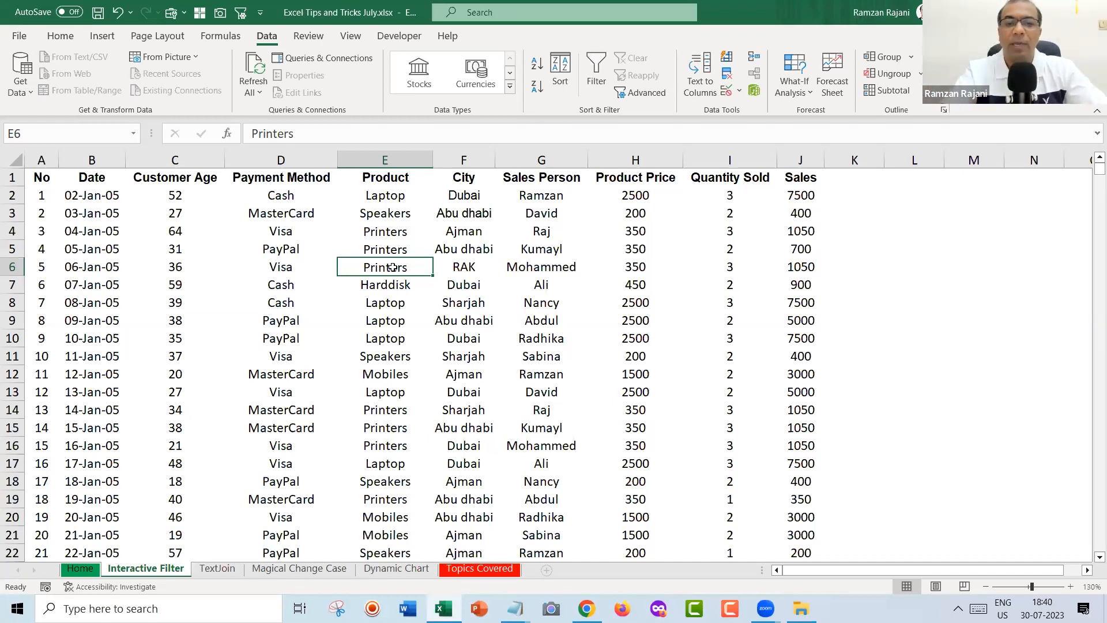
key("ctrl+t")
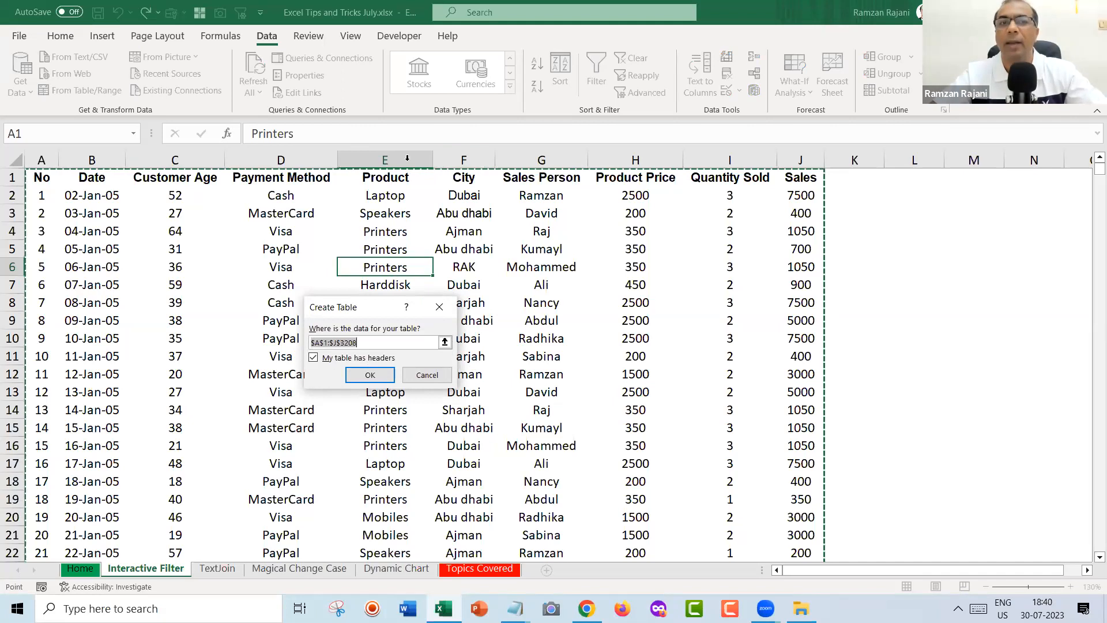
Confirm the Create Table dialog to make Table1, then deselect the table.
left_click(370, 375)
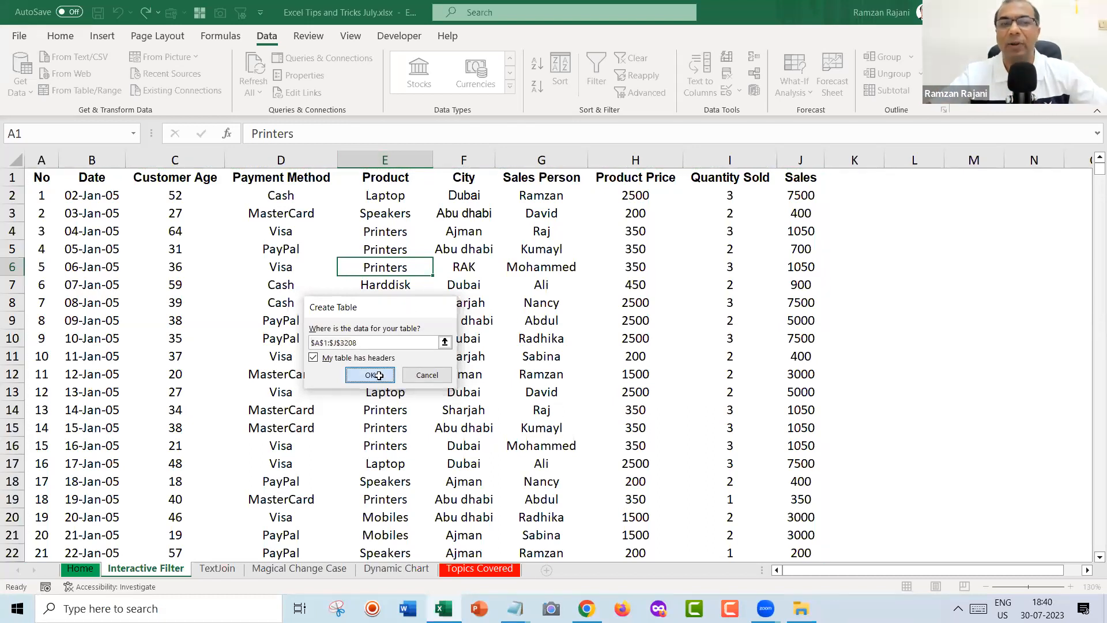
left_click(364, 339)
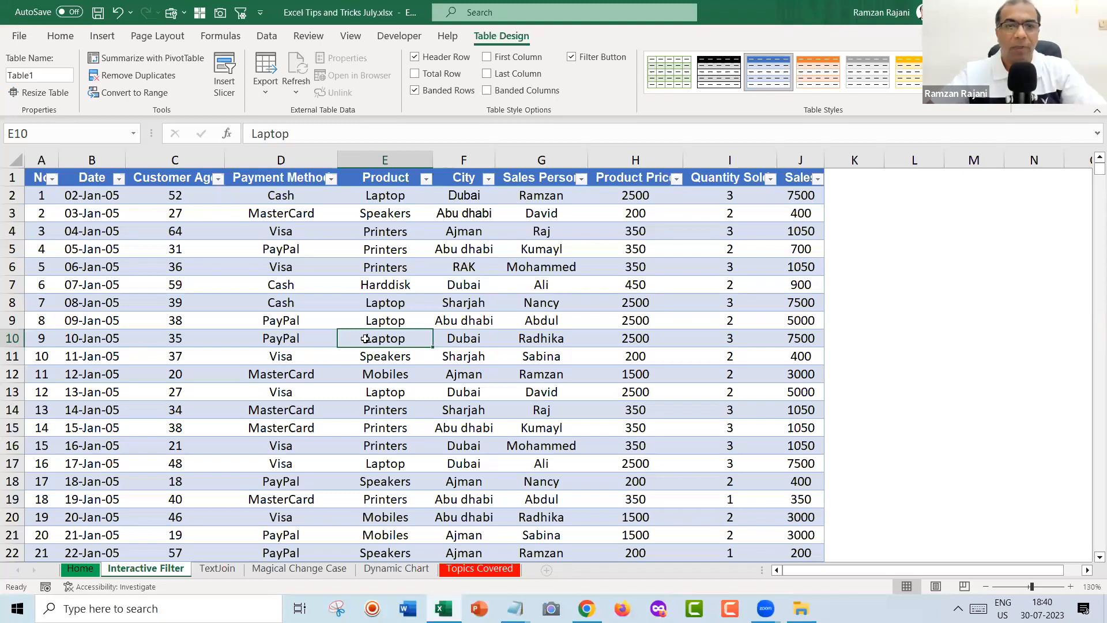
Write step 2 'Insert 6 to 7 Rows in the top of the Data' and begin a '3)' line.
key("alt+Tab")
type("Insert ")
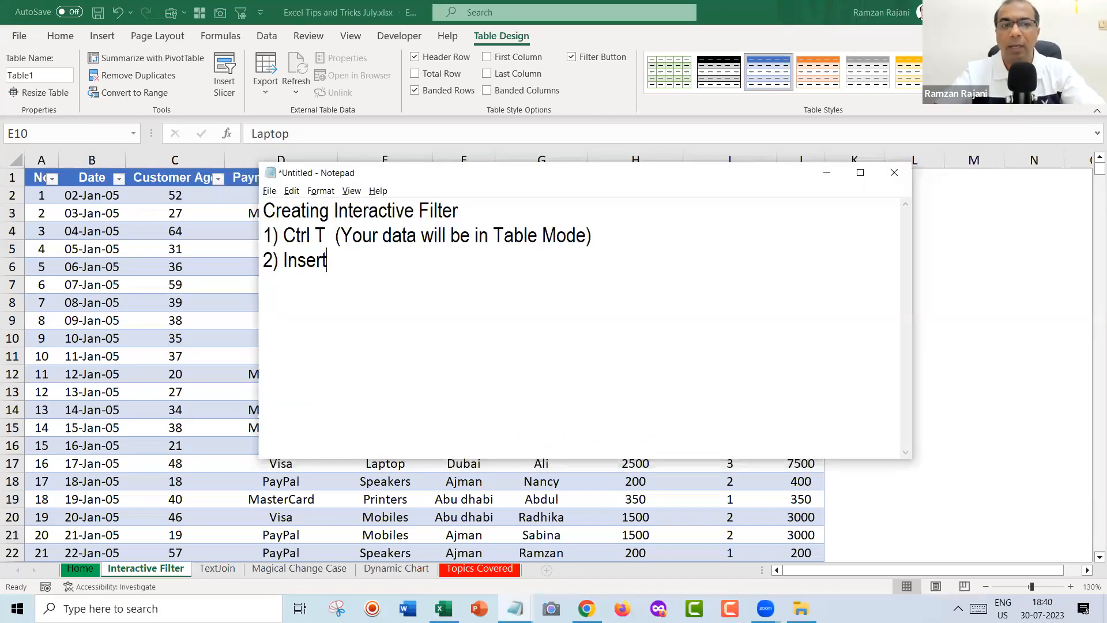
type("6 to 7")
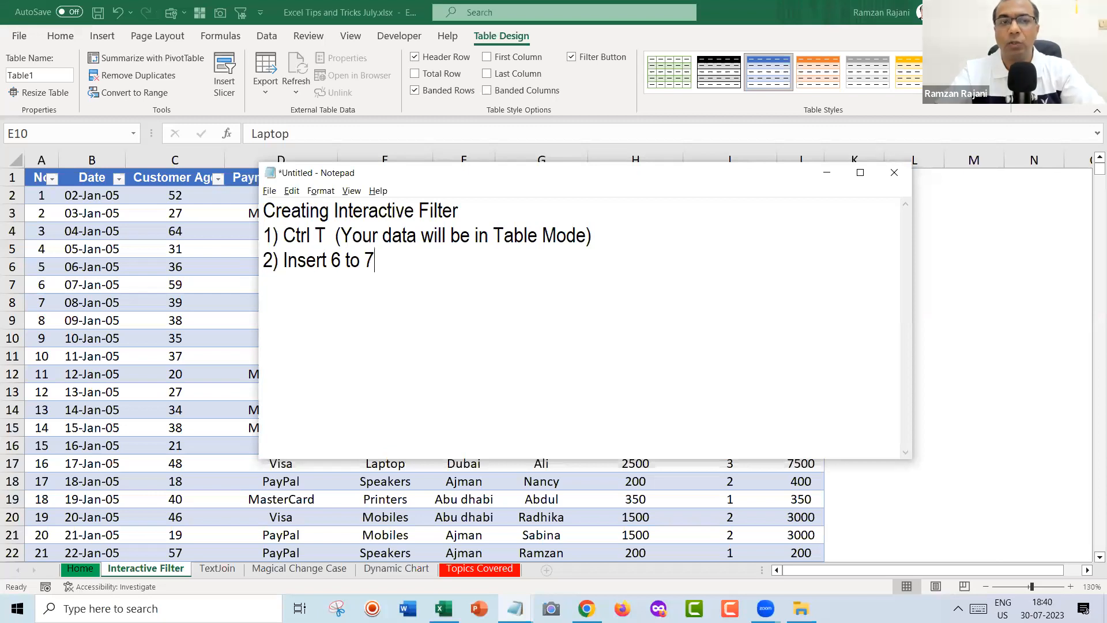
type(" Rows in the top of the Data")
key("Return")
type("3)")
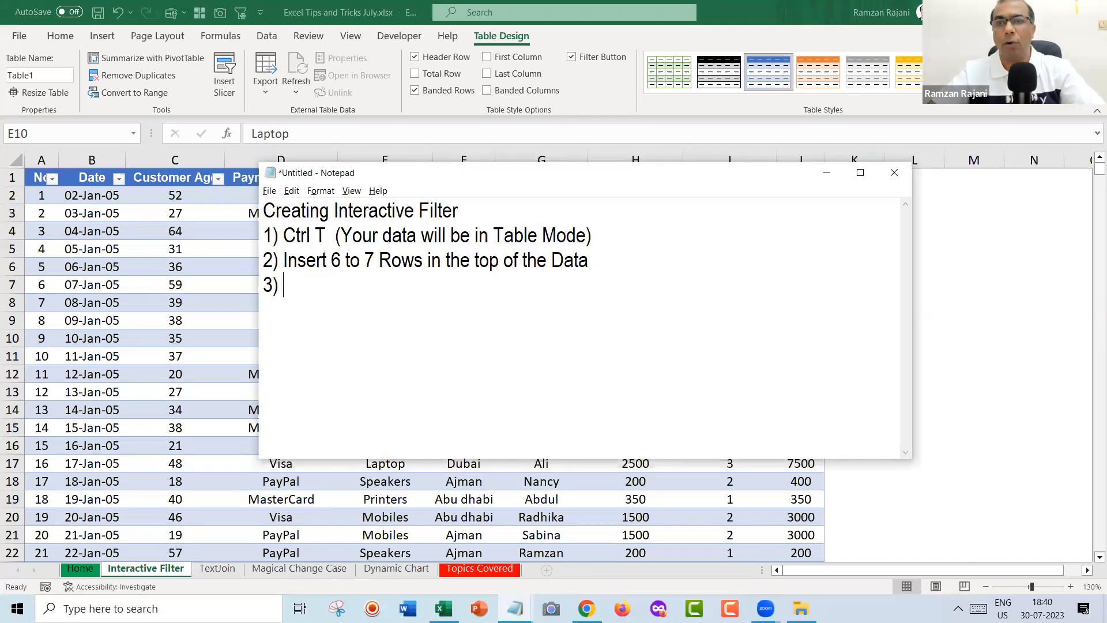
key("alt+Tab")
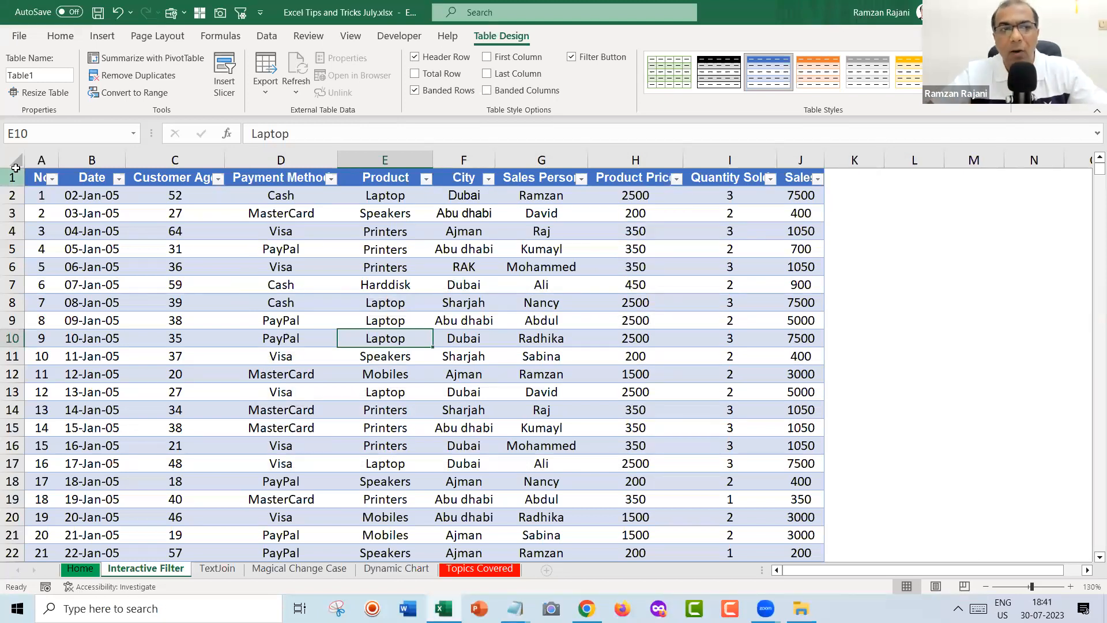
Select rows 1–7 and insert seven blank rows above the table with Ctrl+Shift+Plus.
left_click_drag(10, 177, 9, 283)
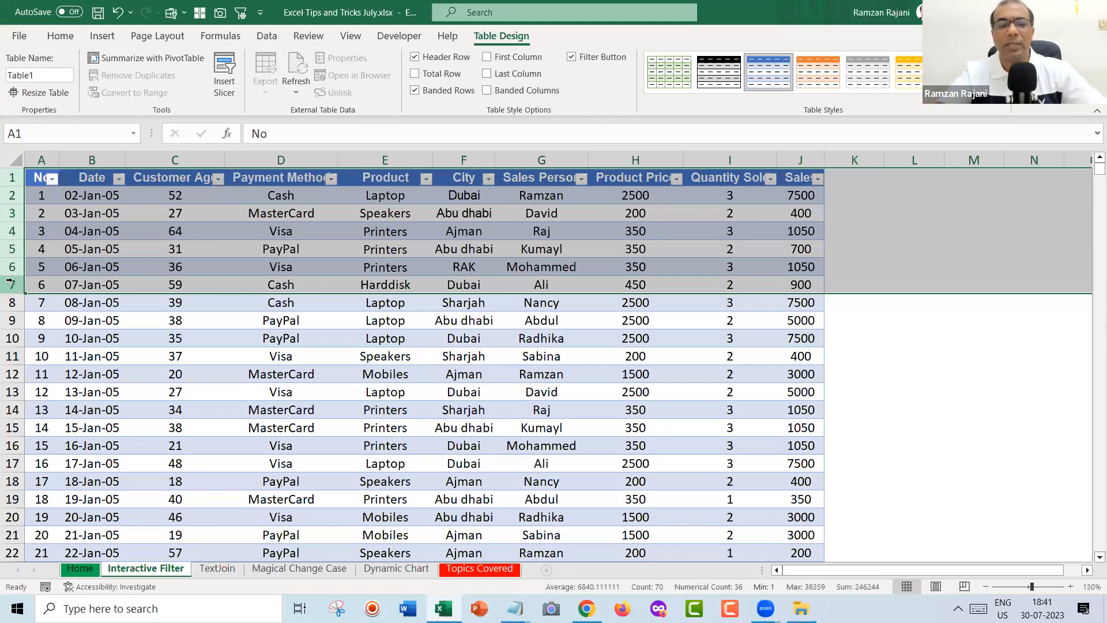
key("ctrl+shift+plus")
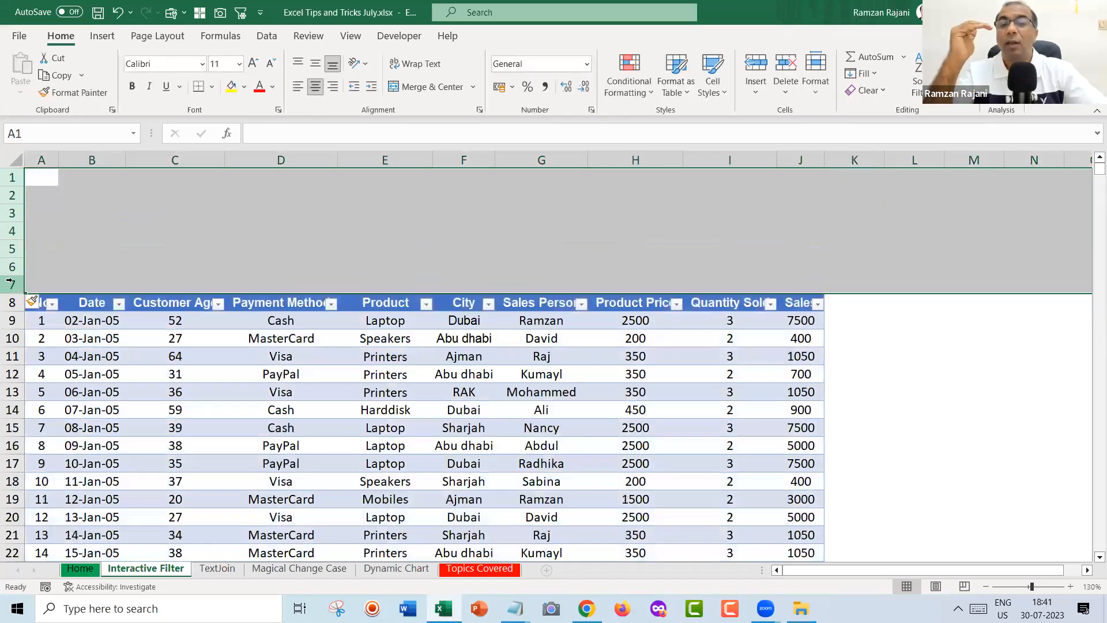
key("Down")
key("Down")
key("Down")
key("Down")
key("Down")
key("Down")
key("Down")
key("Down")
key("Down")
key("Down")
key("Down")
key("Down")
key("Down")
key("Down")
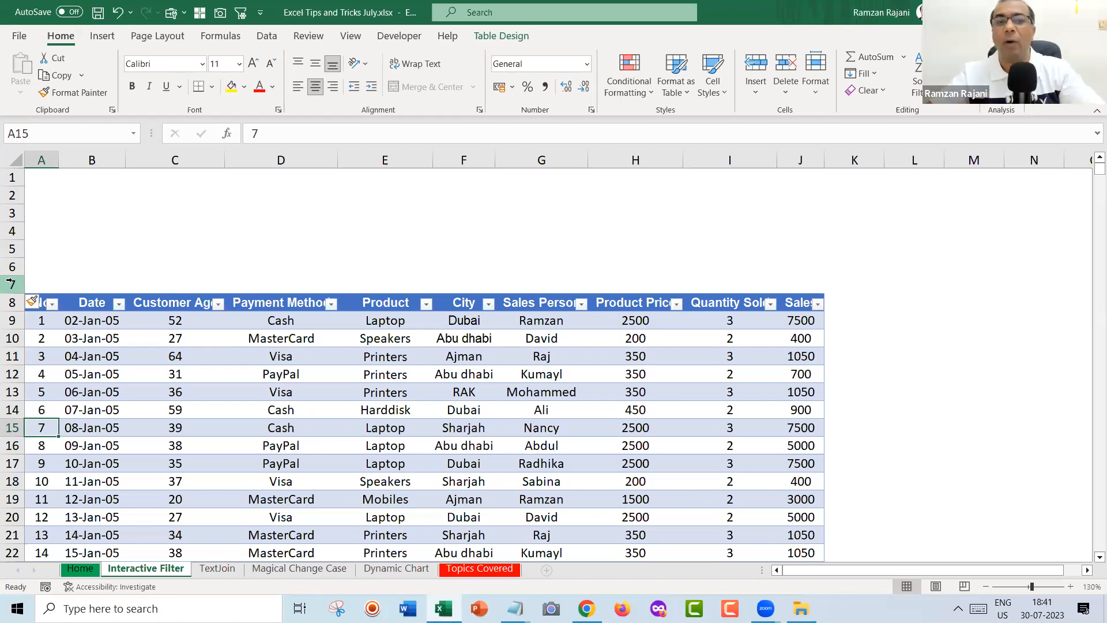
key("alt+Tab")
key("Home")
key("Left")
Add the hint '(Select the Rows & Press Ctrl Shift + OR Ctrl +)' and write step 3 'Insert --> Slicer'.
key("Return")
type("(Sele")
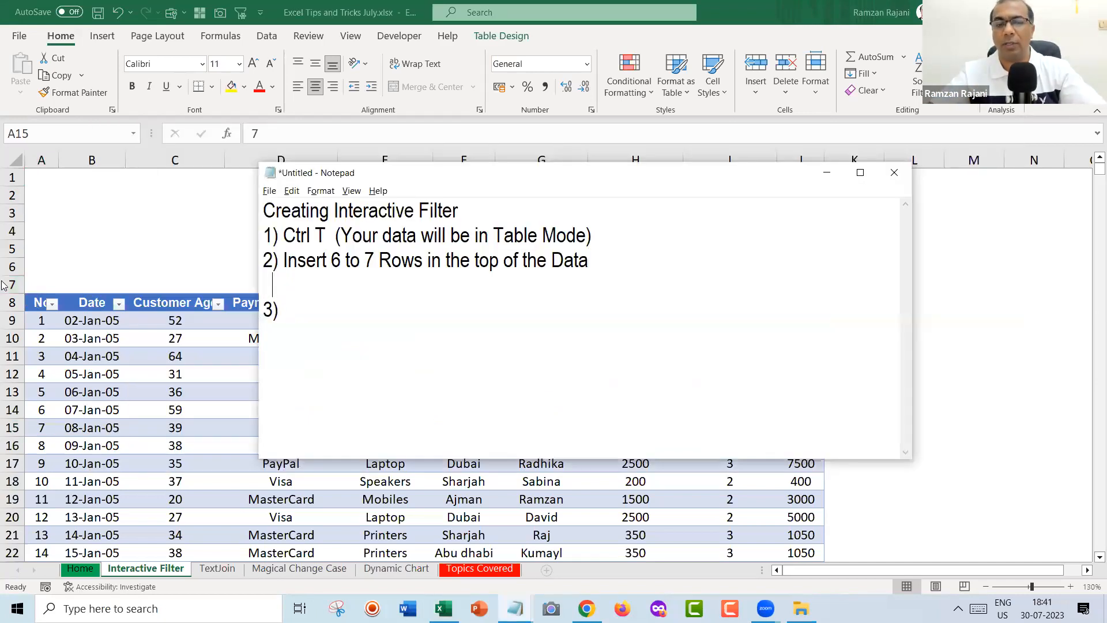
type("ct")
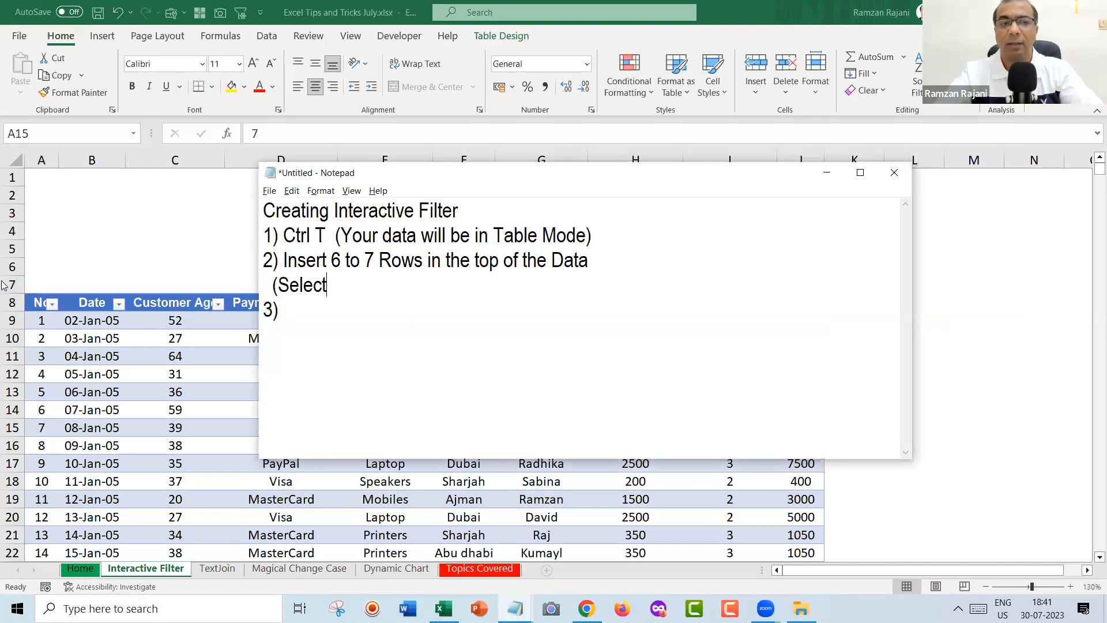
type(" the Rows & P")
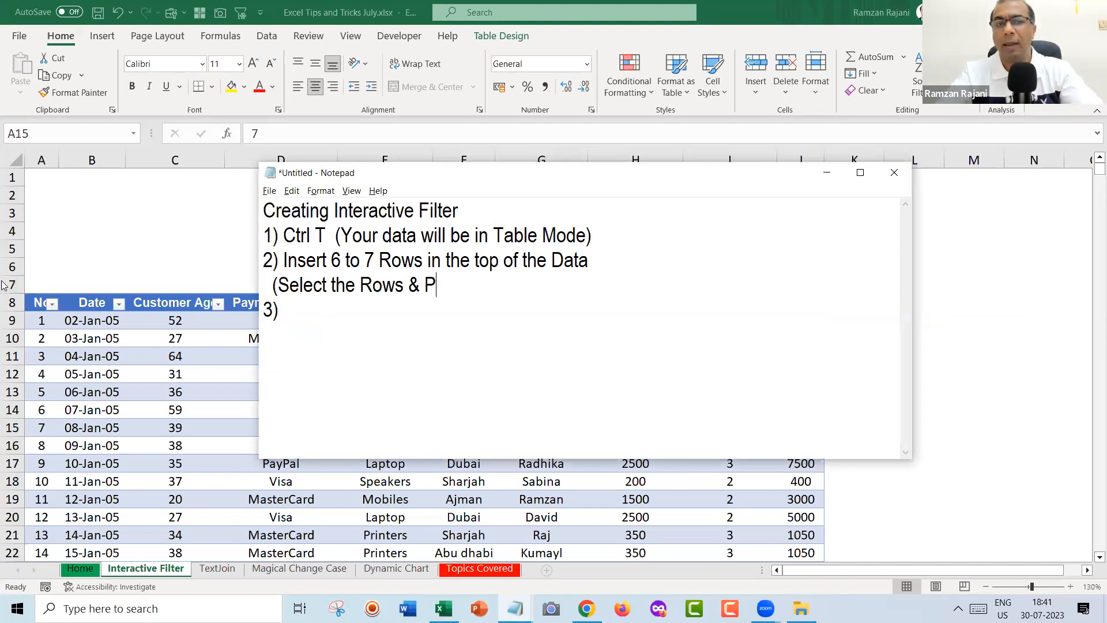
type("ress Ctrl Shi")
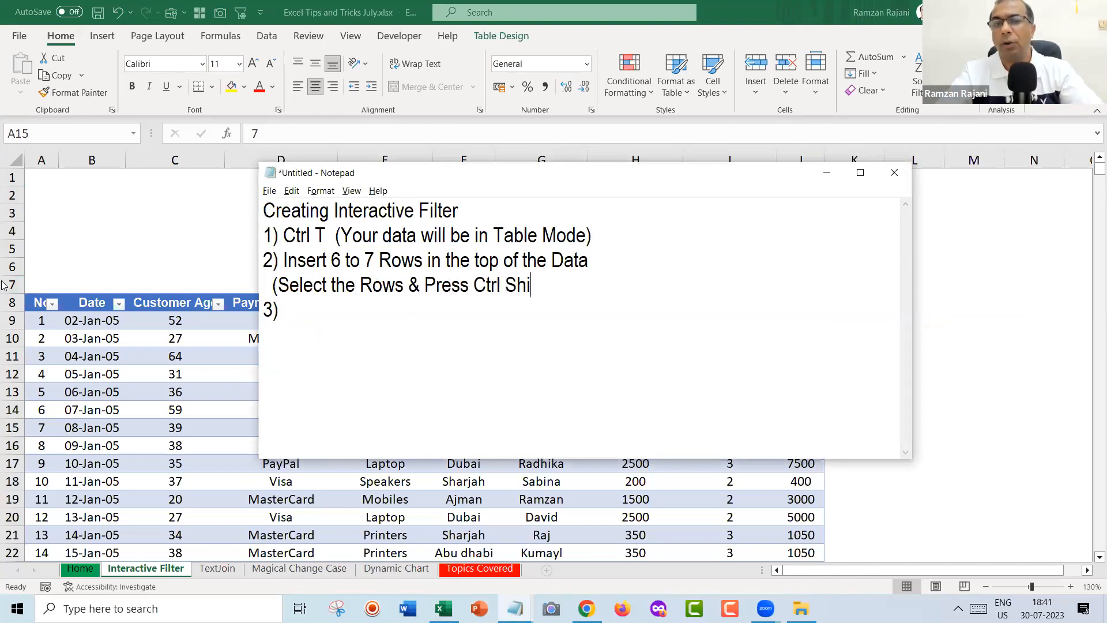
type("ft +  ")
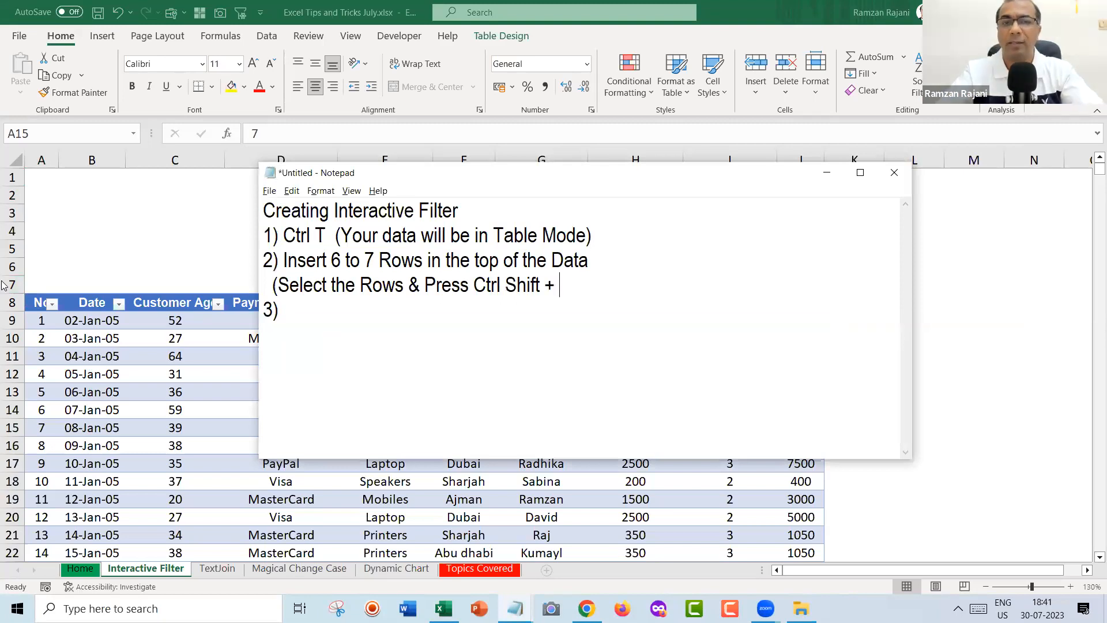
type("OR  Ctrl ")
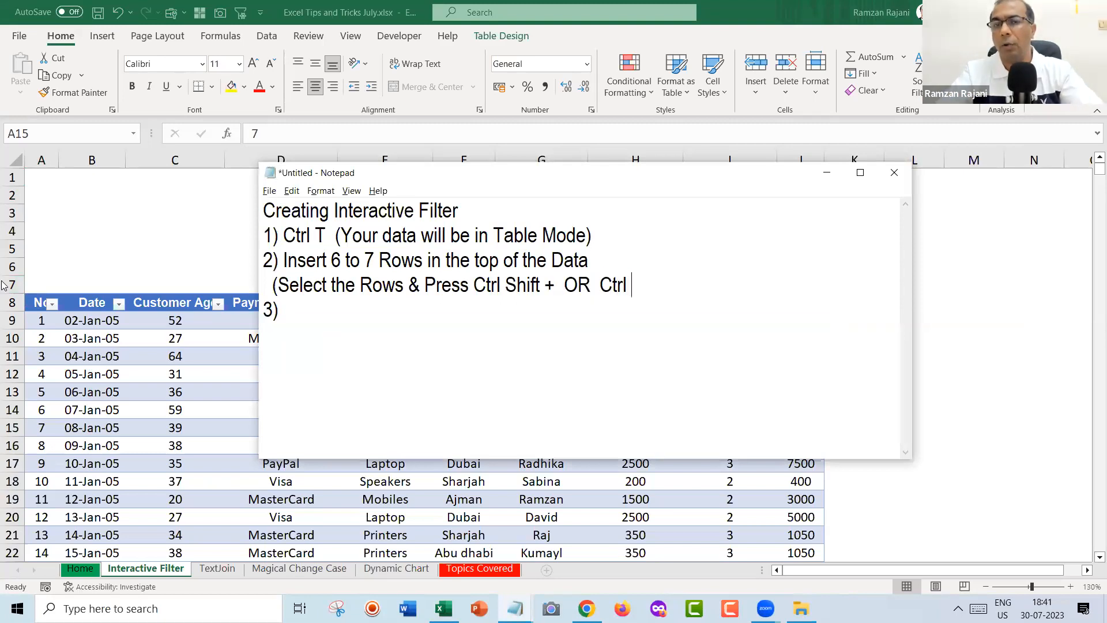
type("+)")
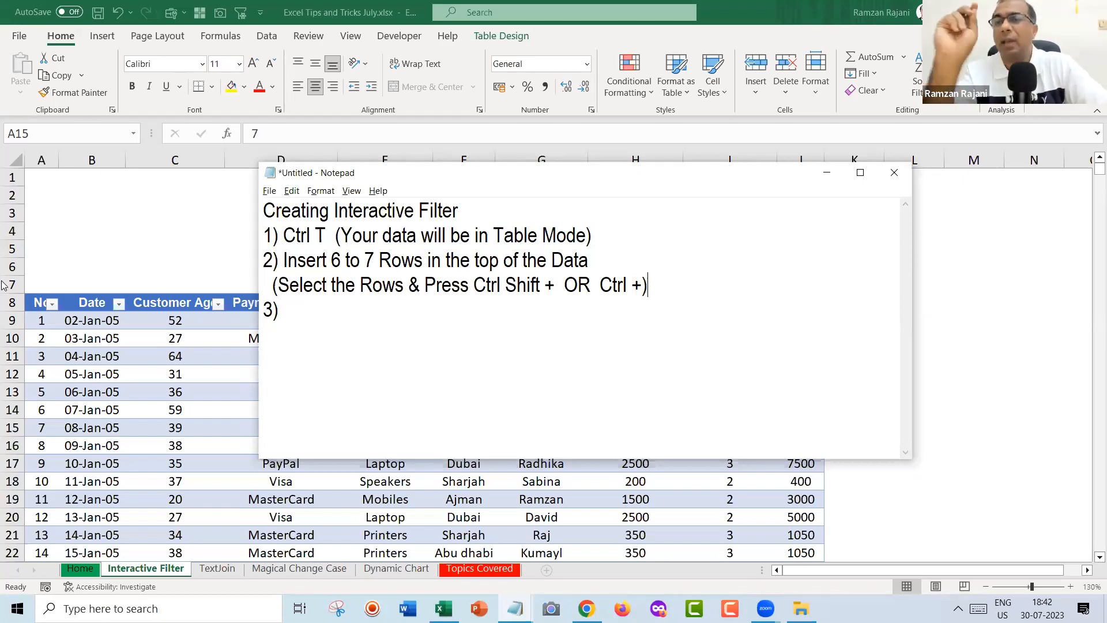
key("Down")
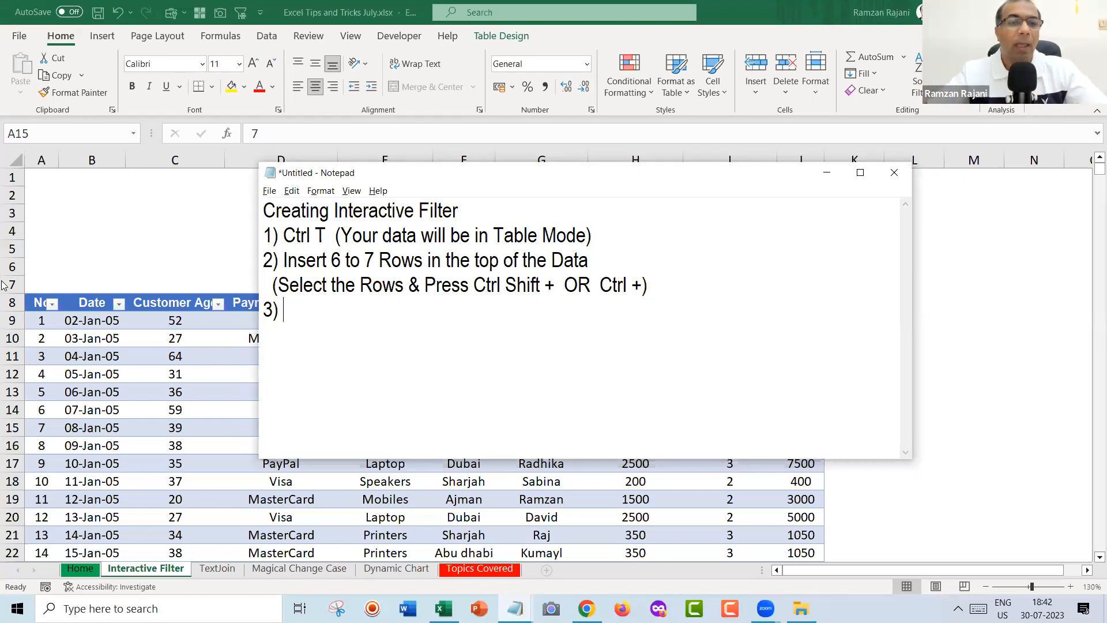
type("Insert ")
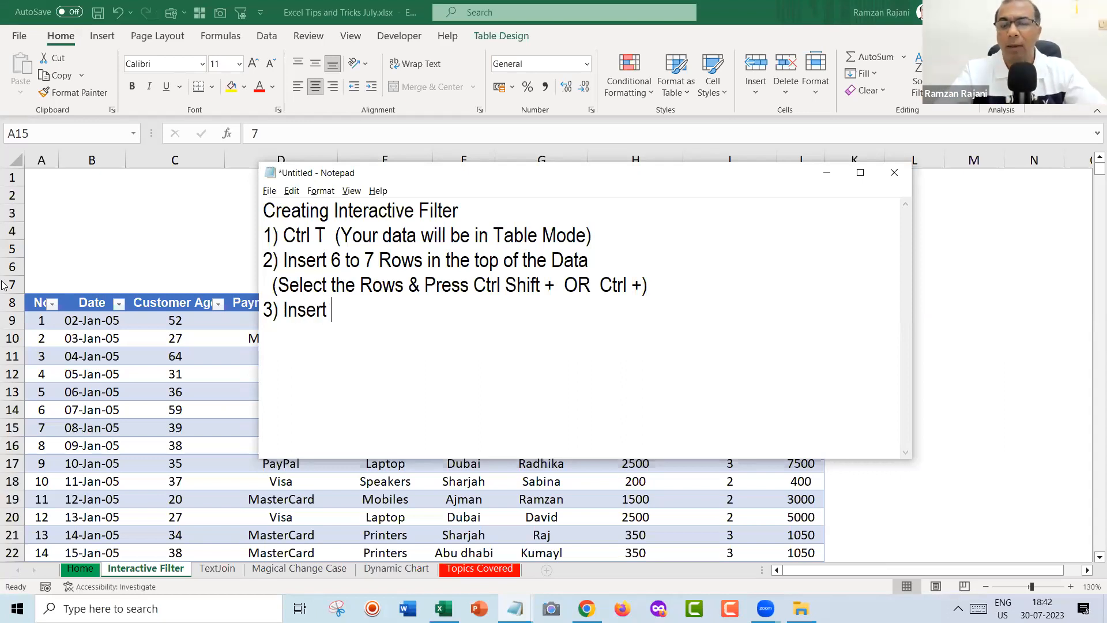
type("--> Sli")
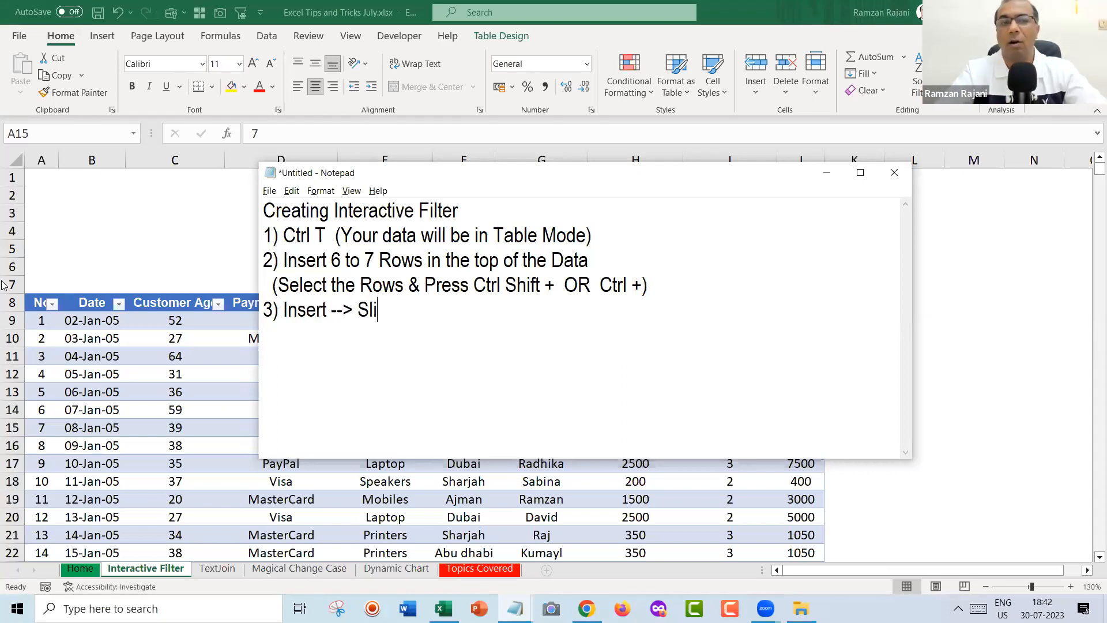
type("cer")
key("Return")
key("alt+Tab")
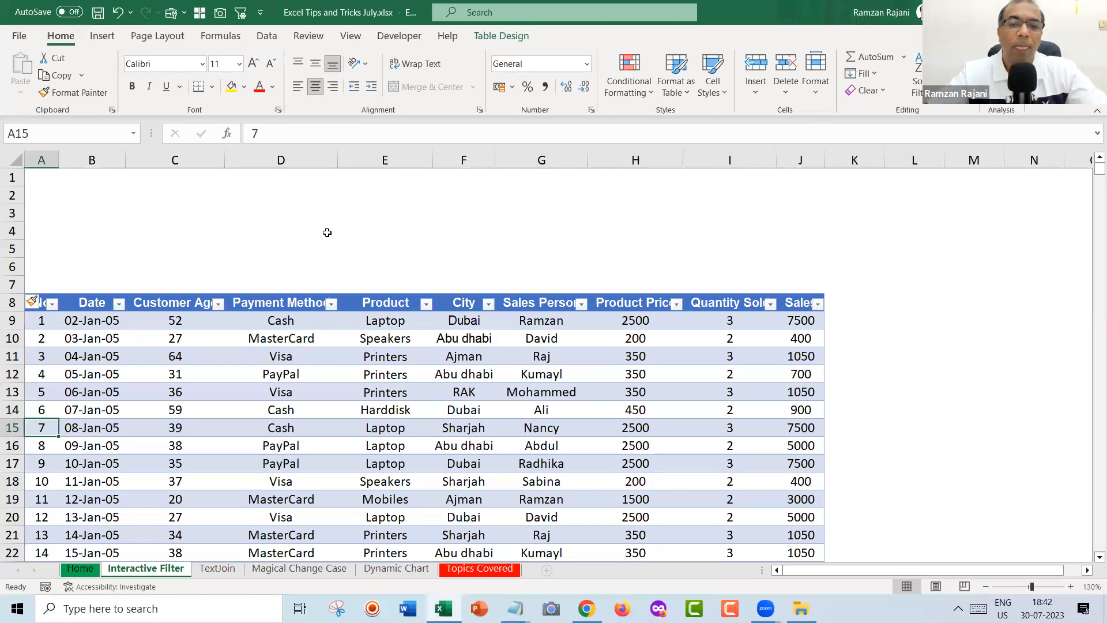
left_click(411, 201)
left_click(441, 356)
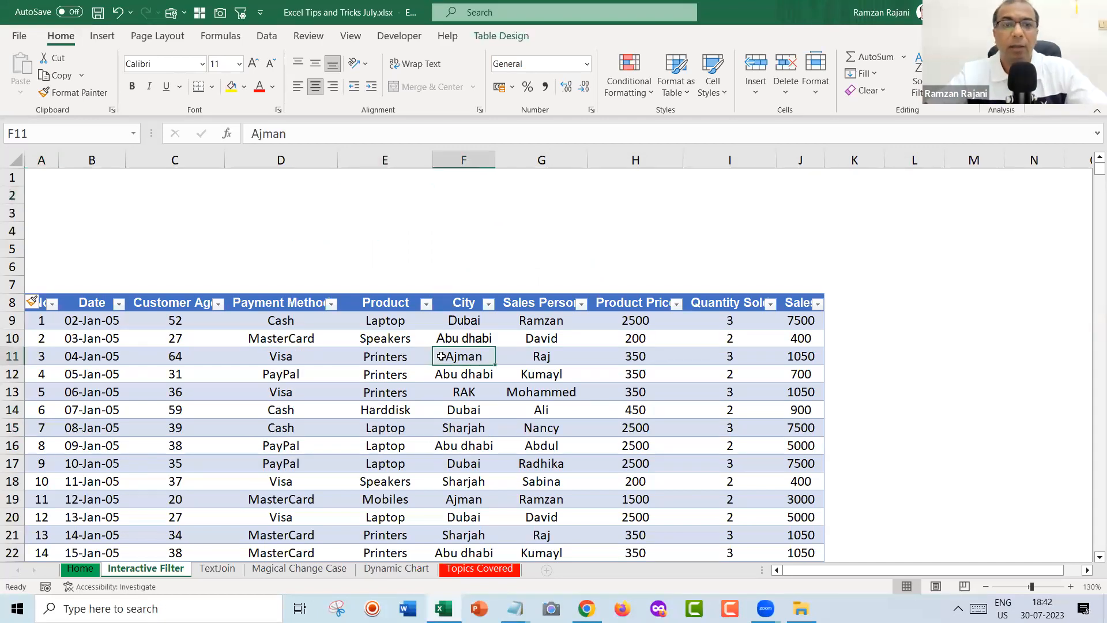
left_click(399, 227)
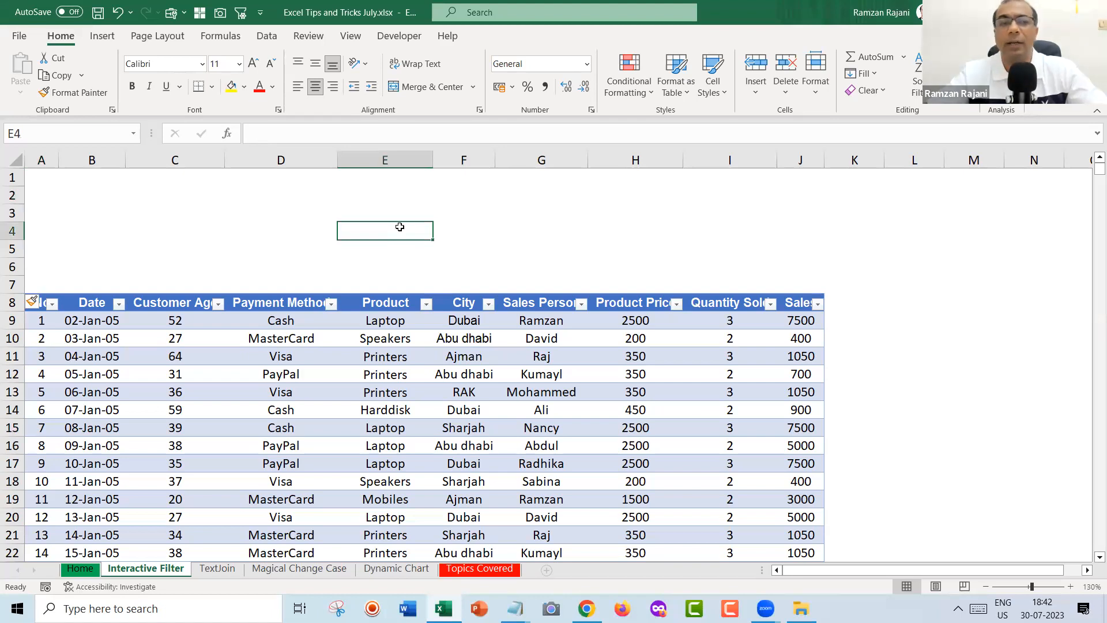
left_click(103, 37)
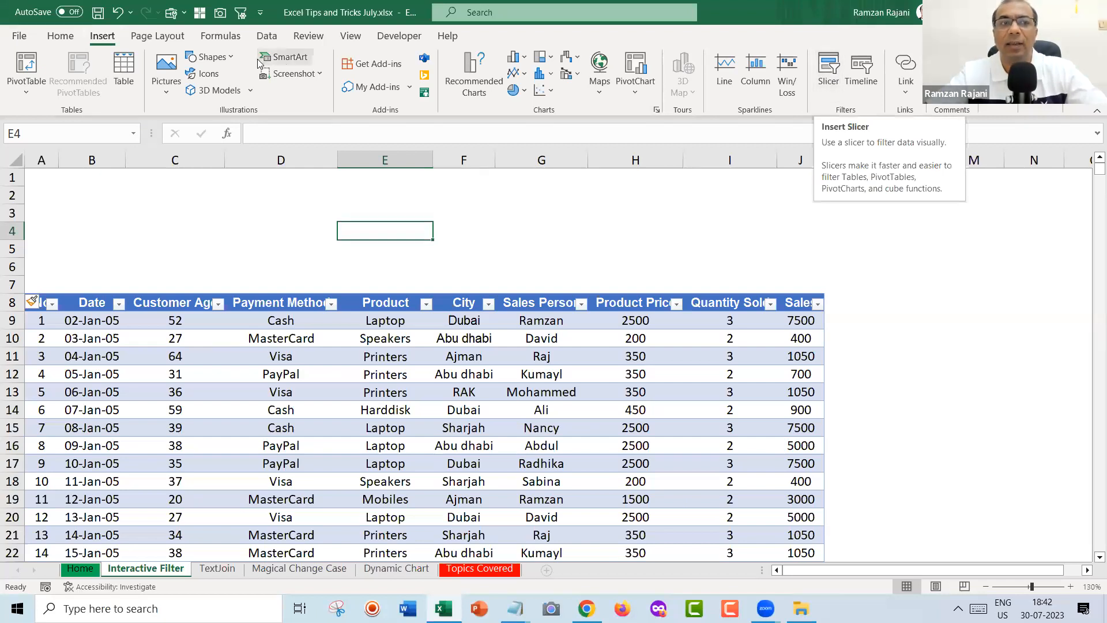
left_click(830, 86)
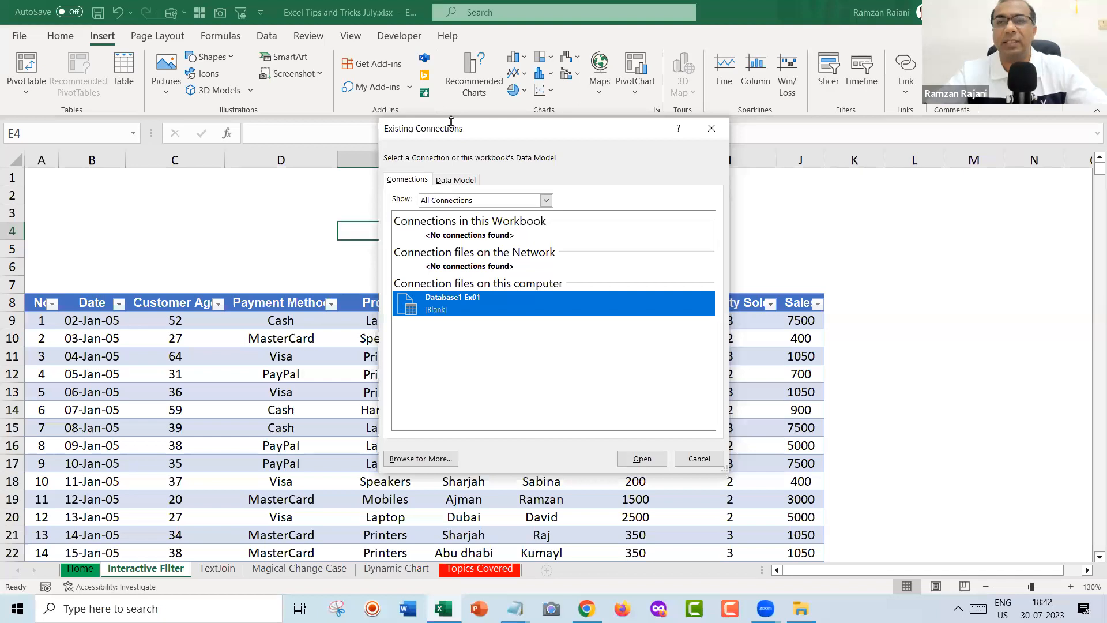
key("Escape")
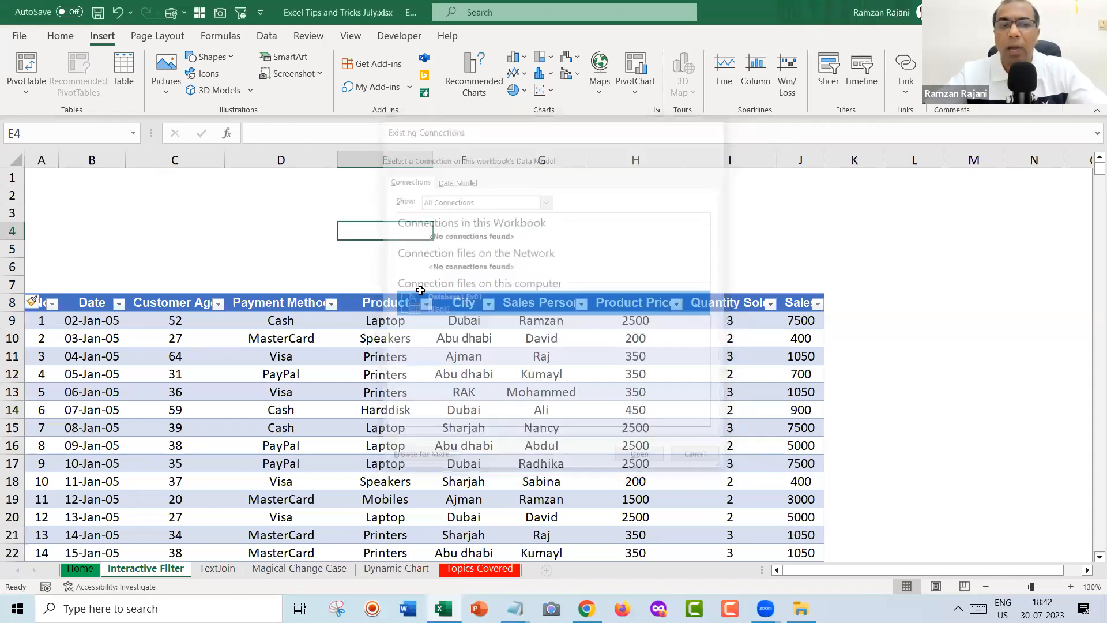
left_click(397, 360)
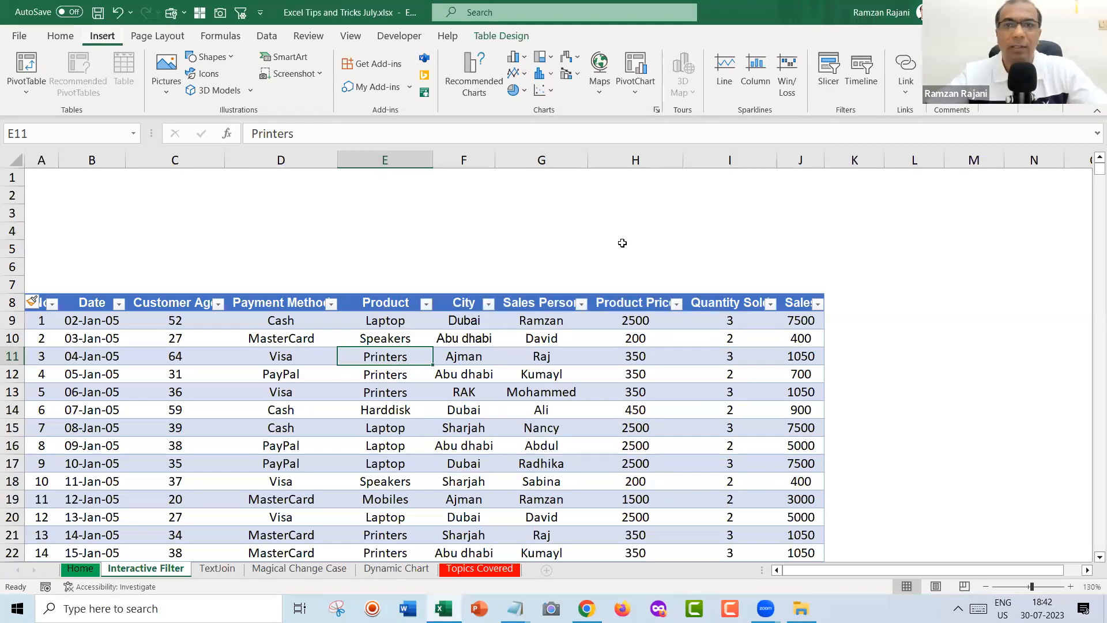
Insert slicers for the Product, City and Sales Person columns via Insert > Slicer.
left_click(828, 85)
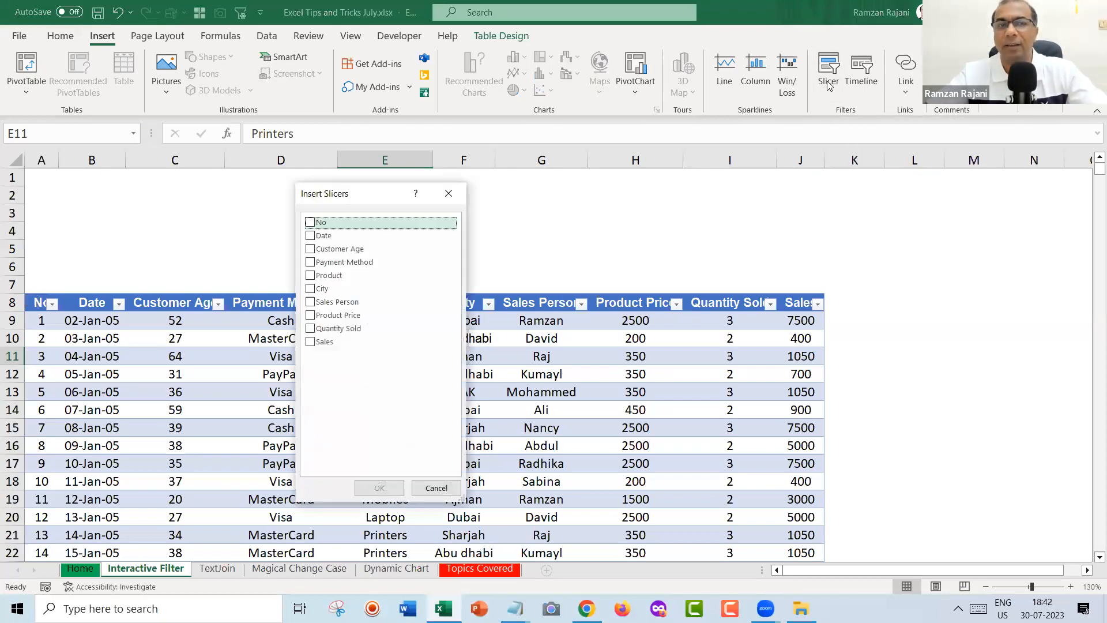
left_click_drag(375, 198, 499, 150)
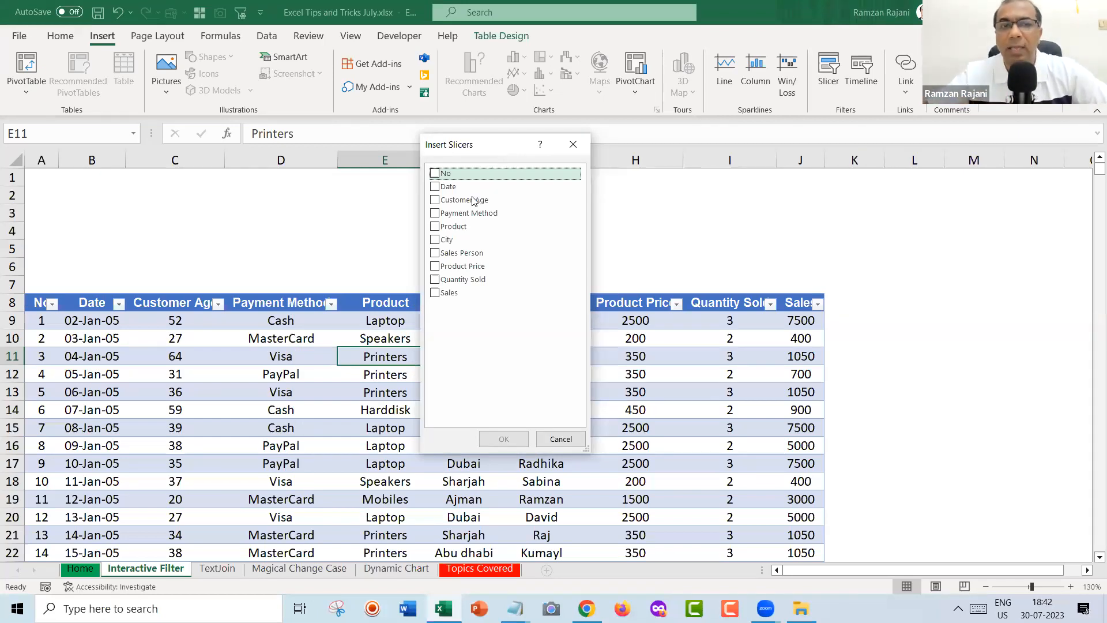
left_click(436, 228)
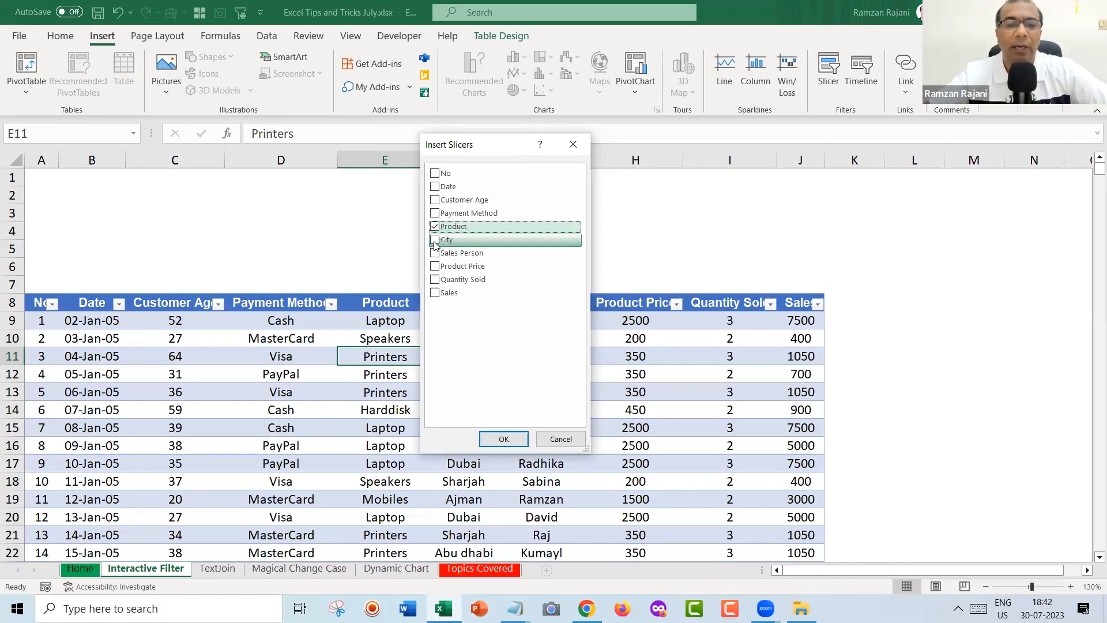
left_click(436, 242)
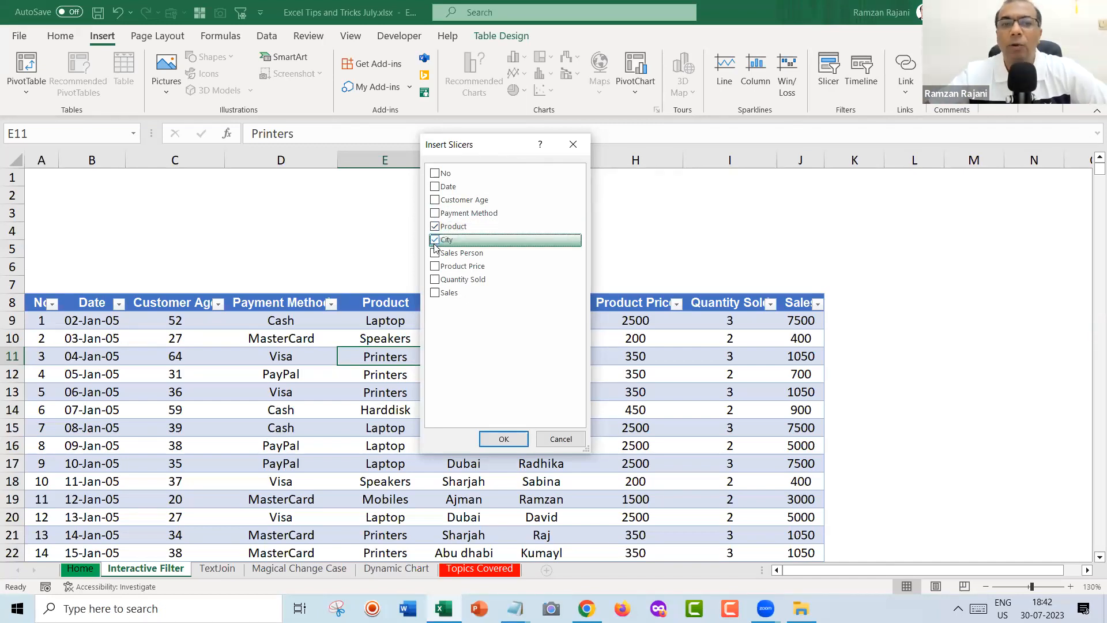
left_click(436, 254)
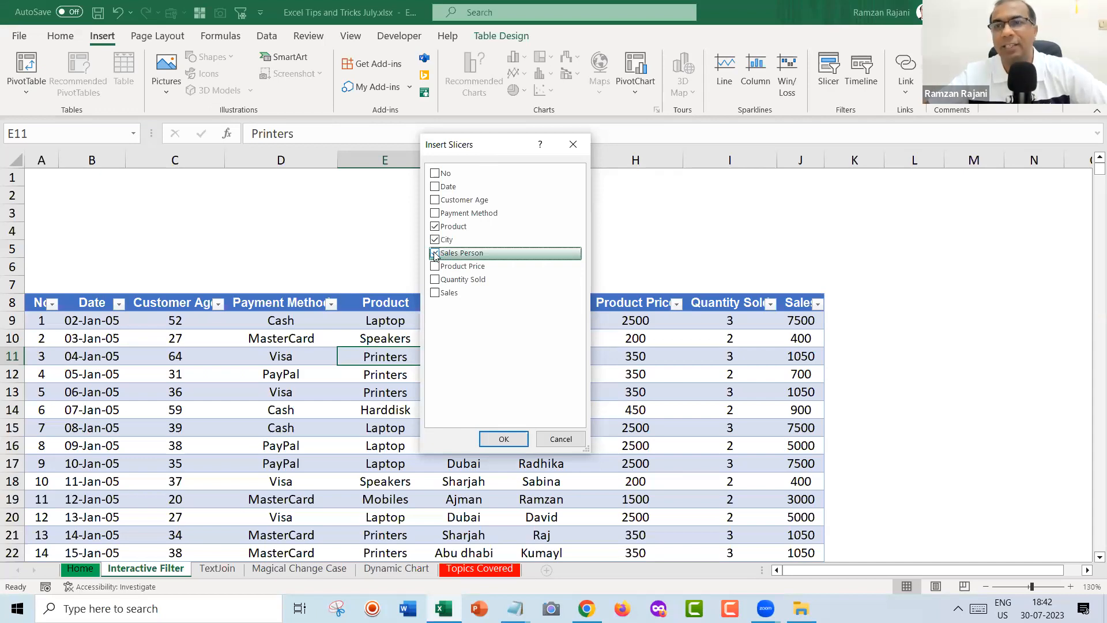
left_click(500, 443)
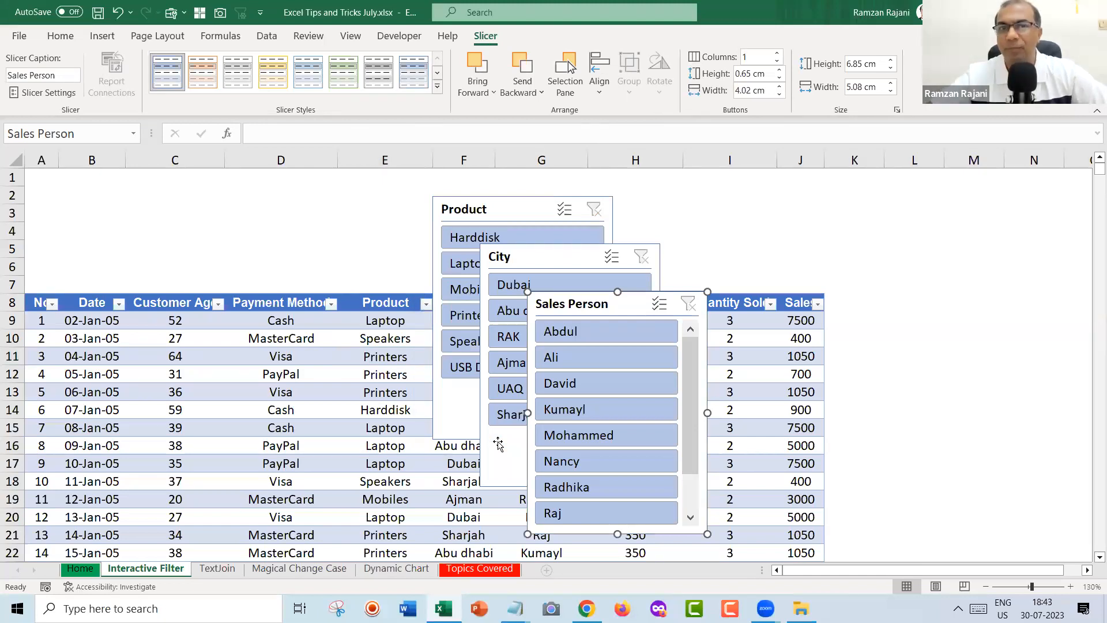
Place the Product, City and Sales Person slicers side by side above Table1, shortened to end at row 6.
left_click(514, 209)
left_click_drag(515, 209, 126, 195)
left_click_drag(506, 252, 288, 190)
left_click_drag(579, 304, 530, 195)
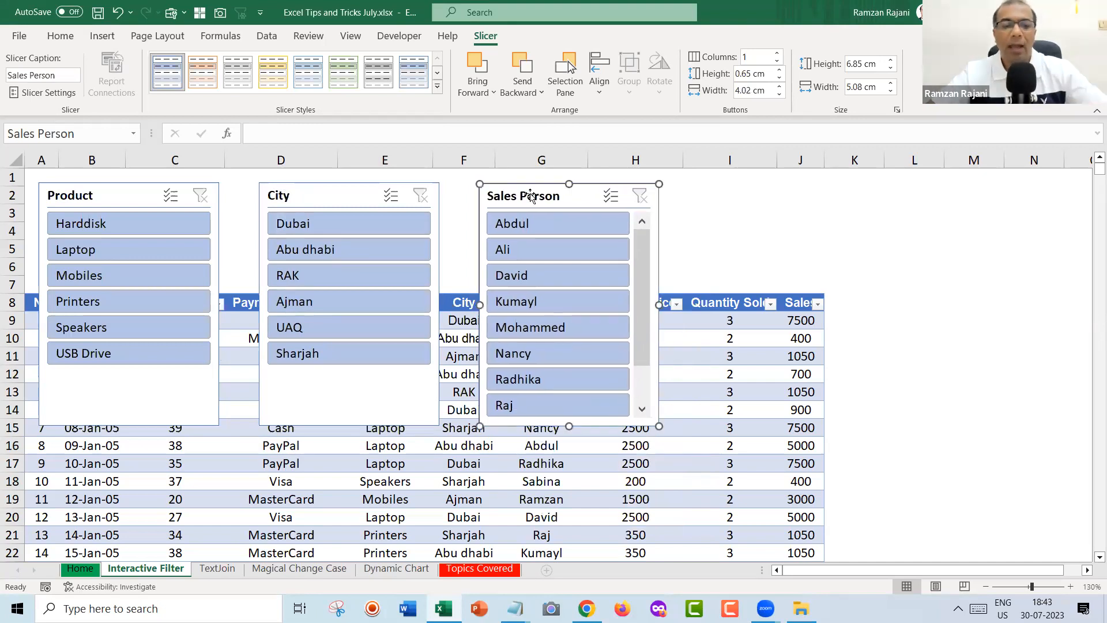
left_click(335, 200, "ctrl")
left_click(128, 209, "ctrl")
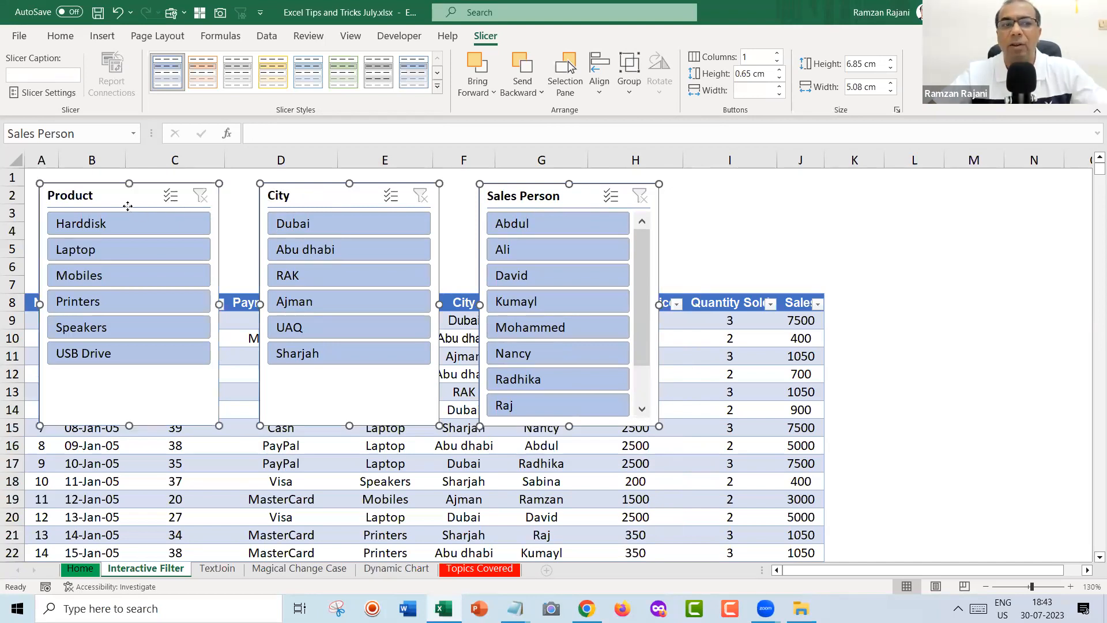
left_click_drag(351, 426, 355, 277)
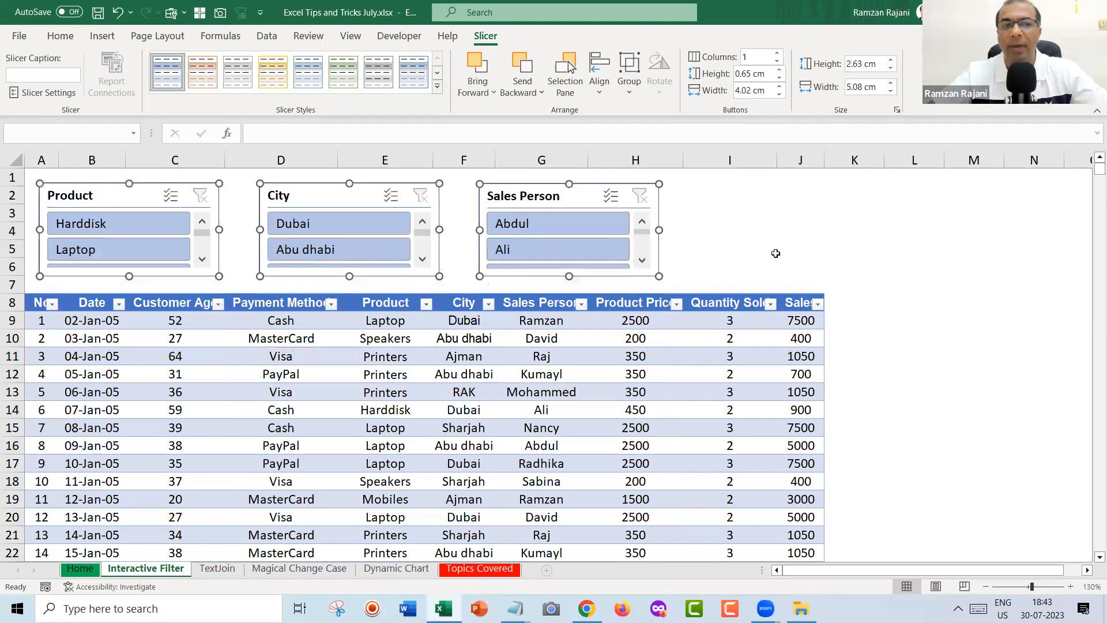
left_click(800, 253)
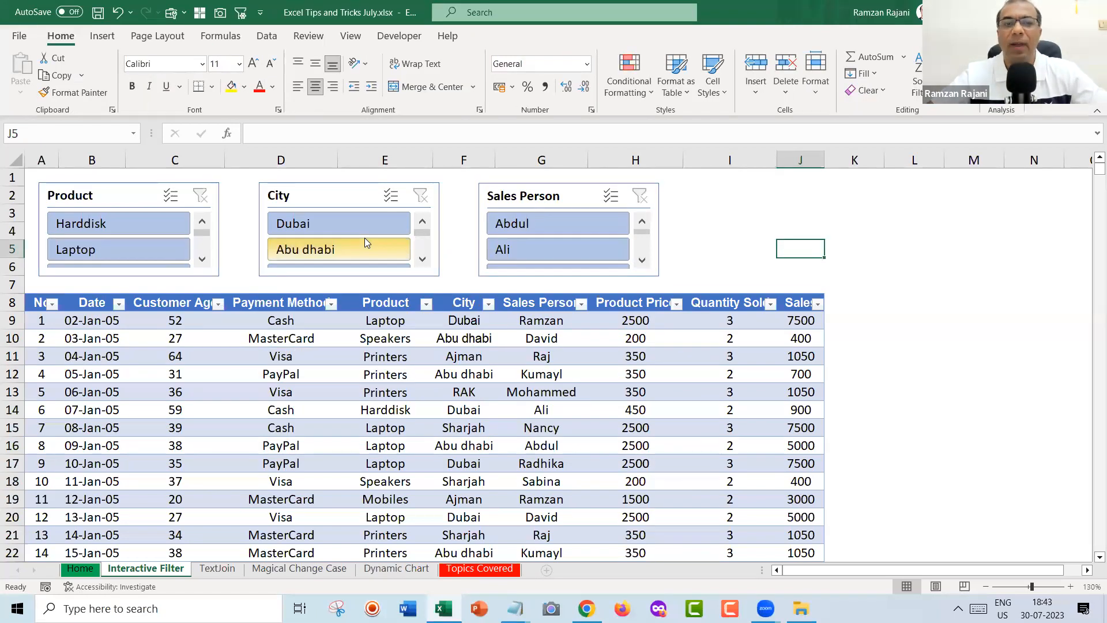
left_click(353, 222)
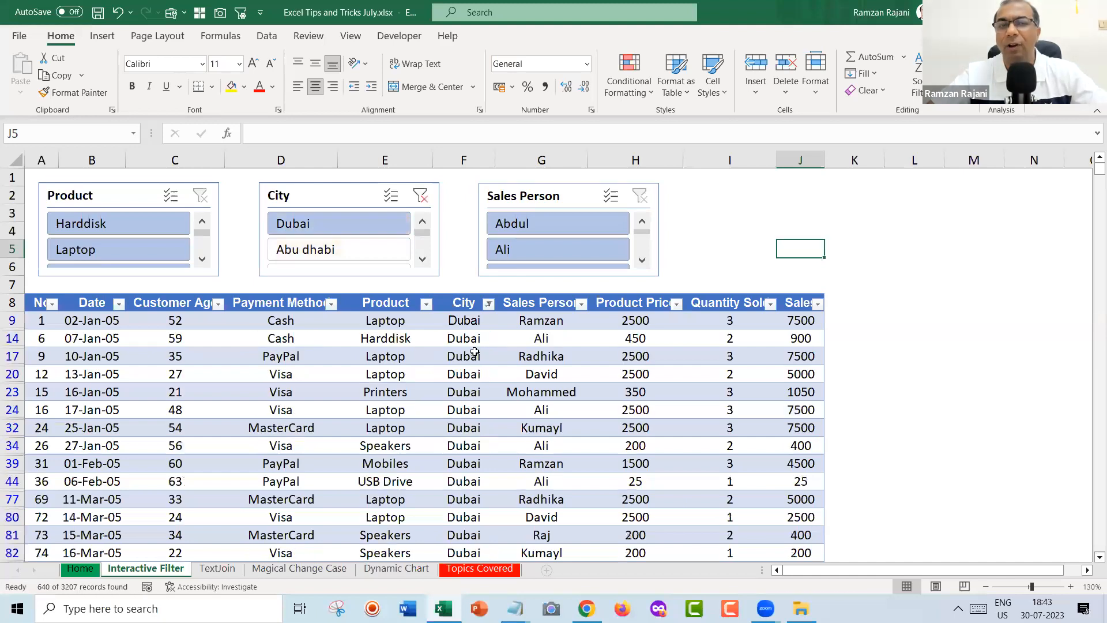
left_click(366, 253)
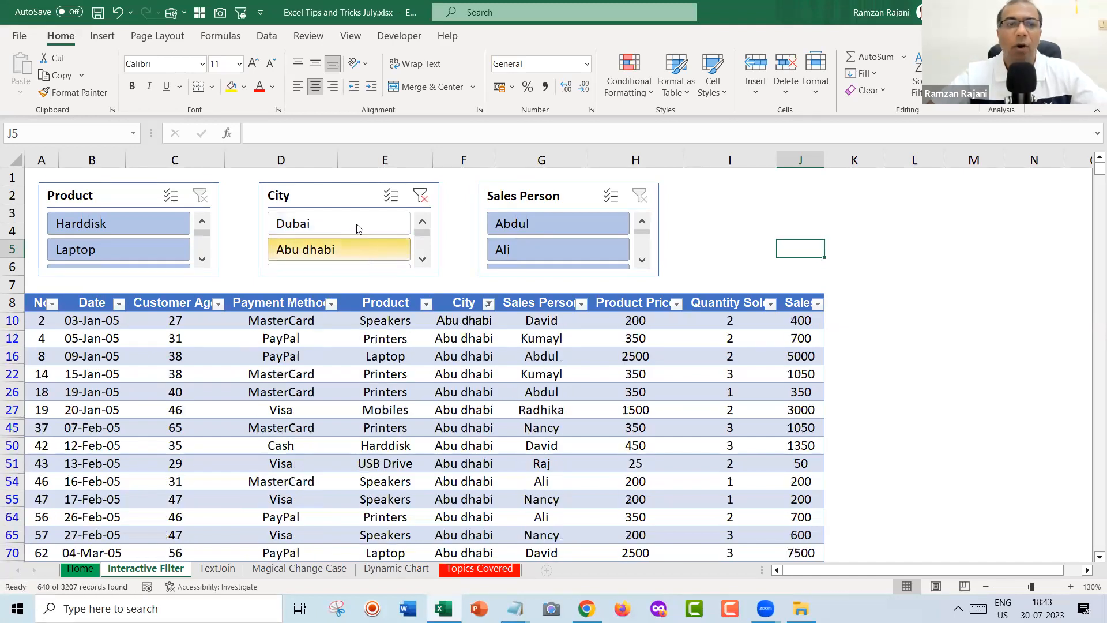
left_click(356, 224)
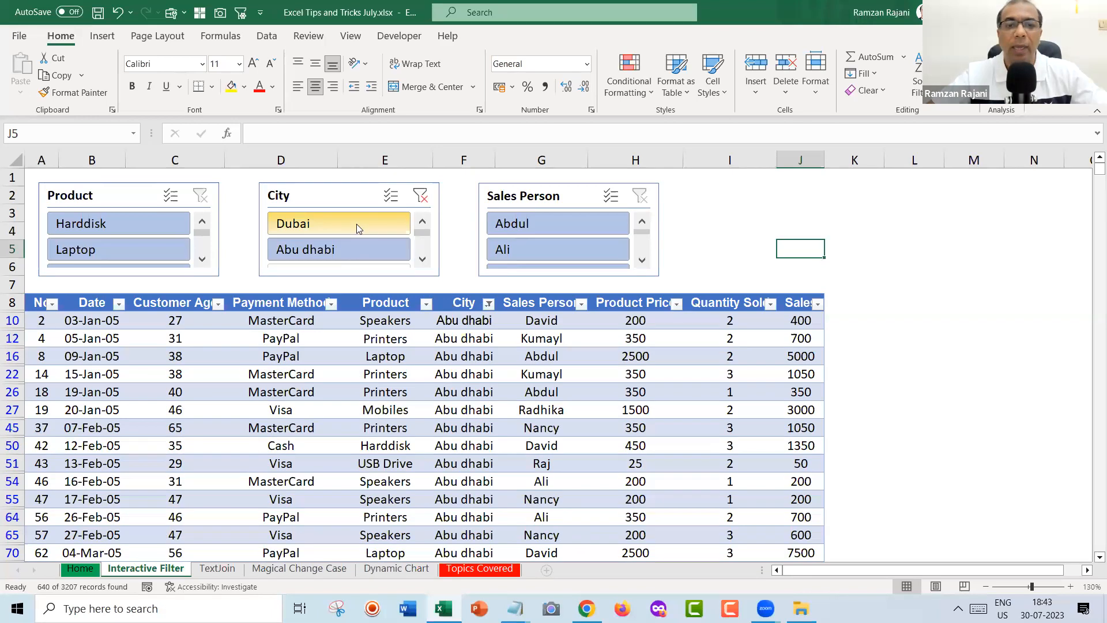
left_click(130, 223)
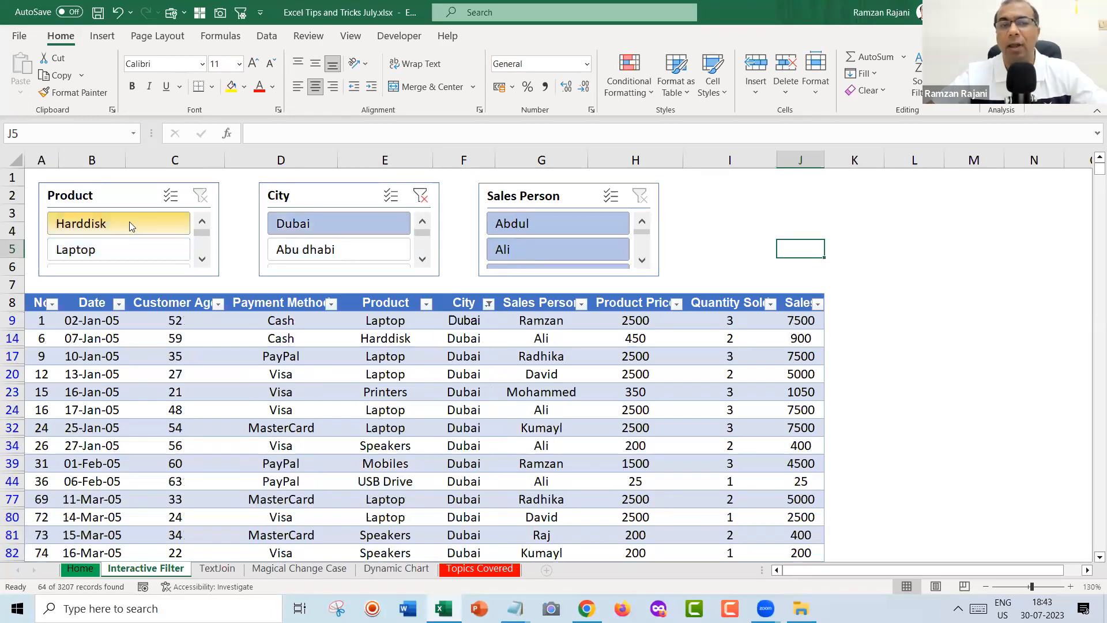
left_click(92, 247)
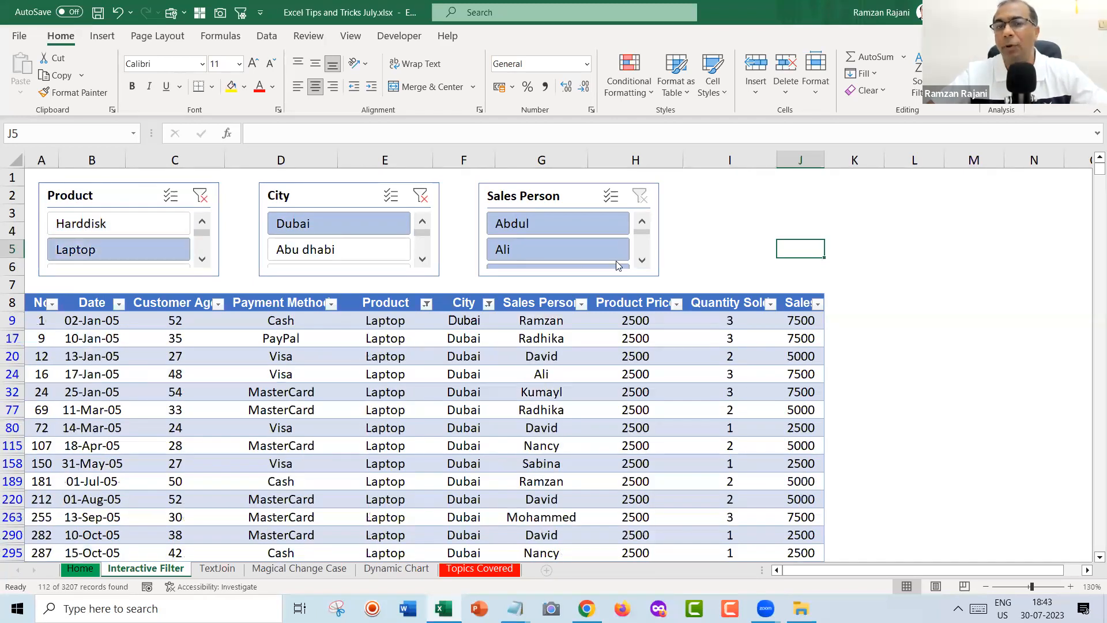
left_click(642, 260)
left_click(642, 260)
left_click(642, 260)
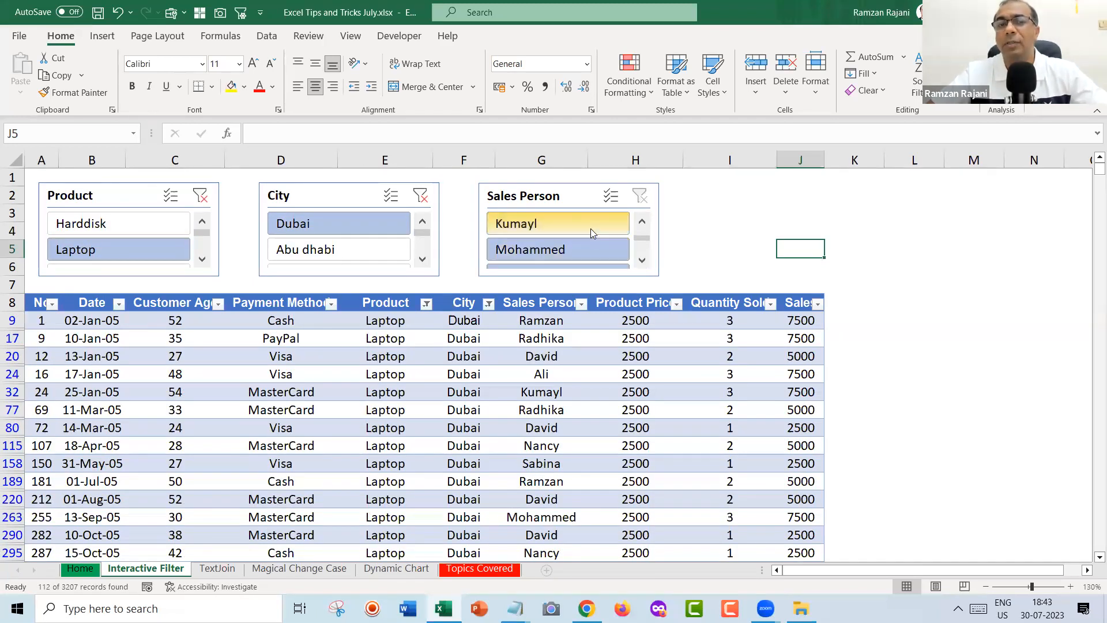
left_click(591, 230)
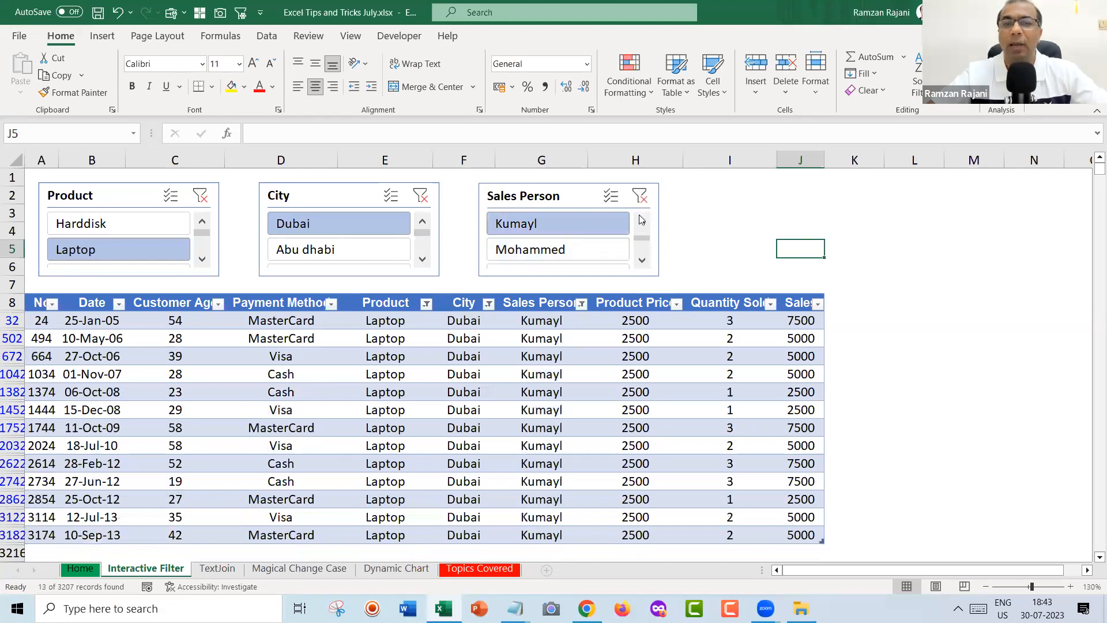
left_click(642, 221)
left_click(590, 222)
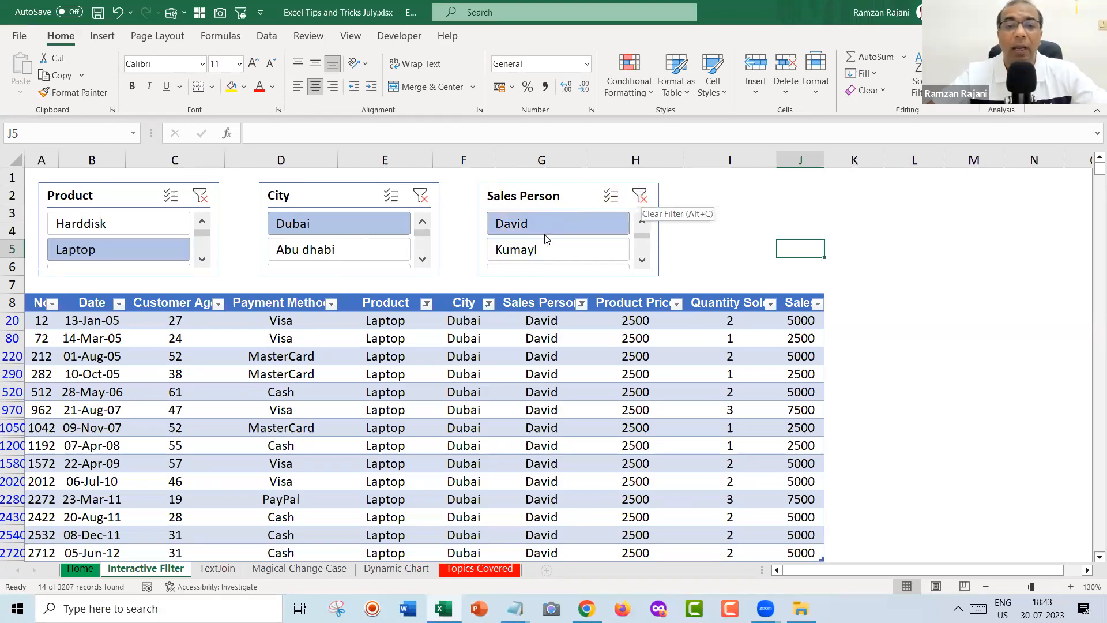
left_click(644, 201)
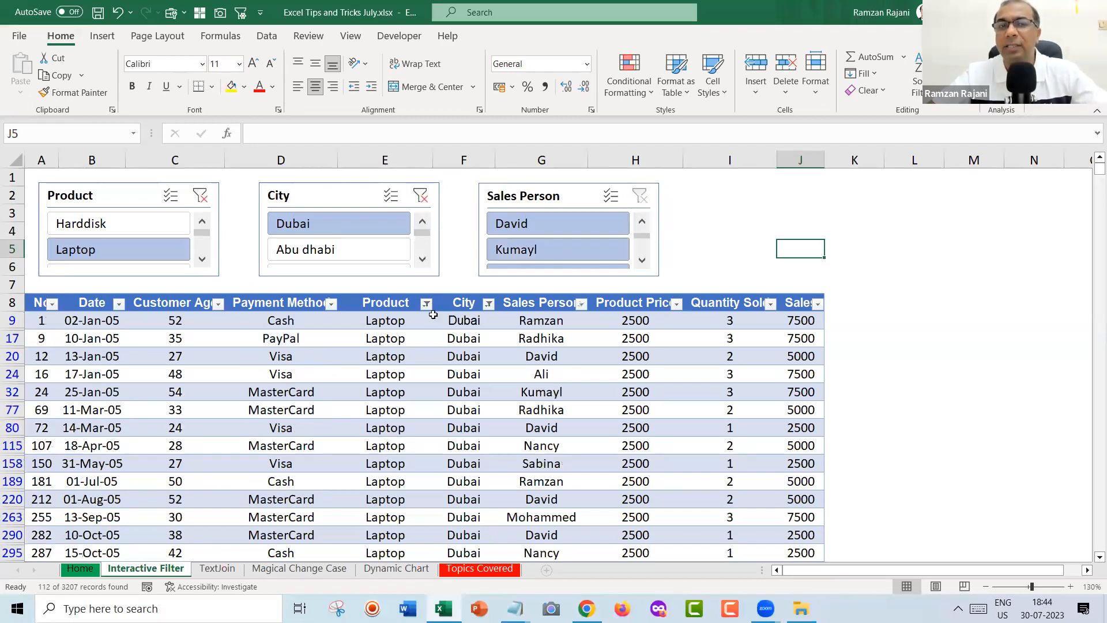
left_click(419, 202)
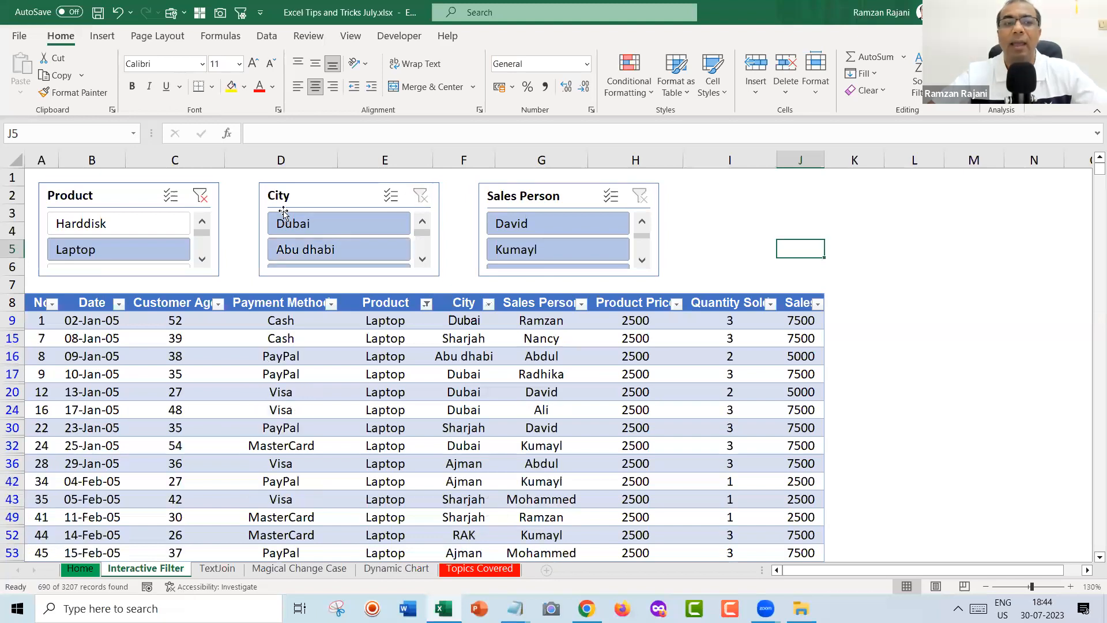
left_click(199, 196)
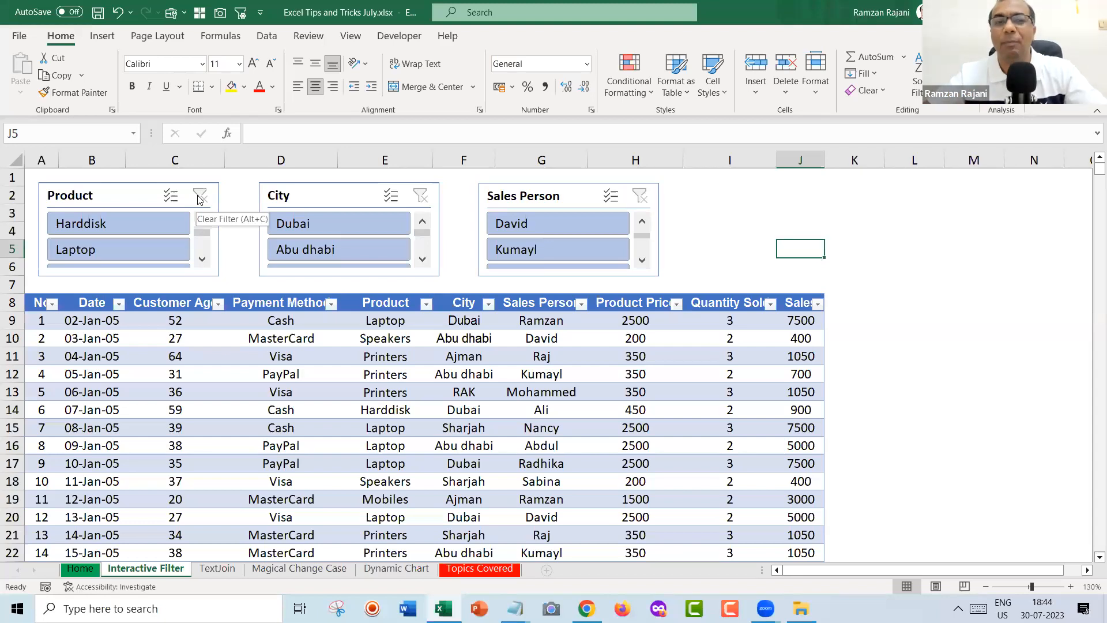
Prefix step 3 in the notes with 'Keep your cursor inside the data -->' and select all text.
key("alt+Tab")
key("Up")
key("Right")
key("Right")
key("Right")
type("Keep your cursor insidInser")
key("BackSpace")
key("BackSpace")
type("id")
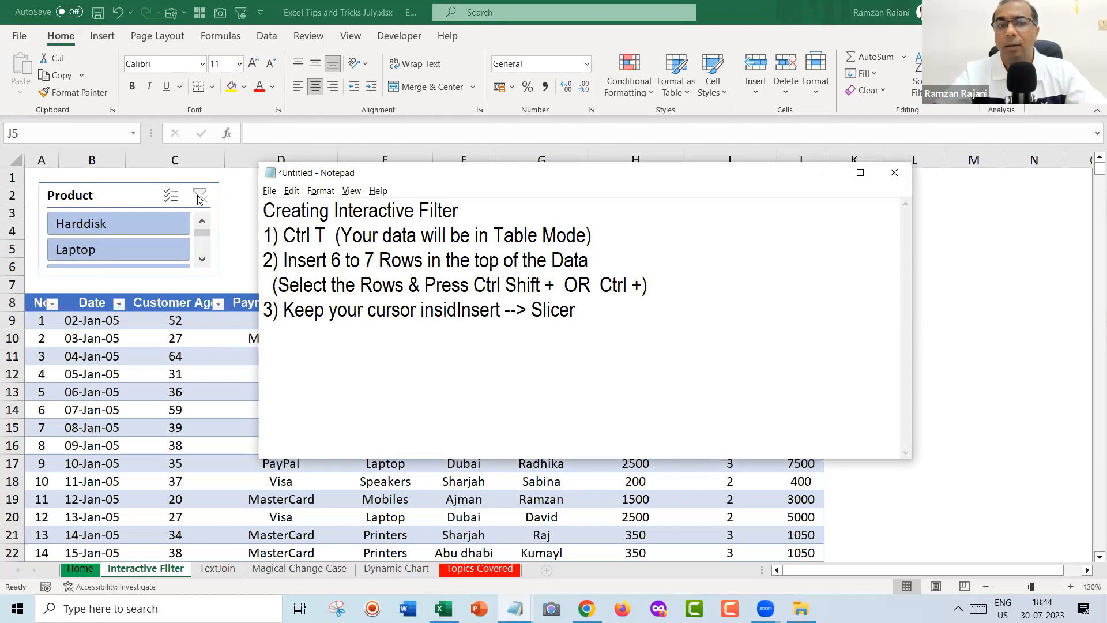
type("e the data -->")
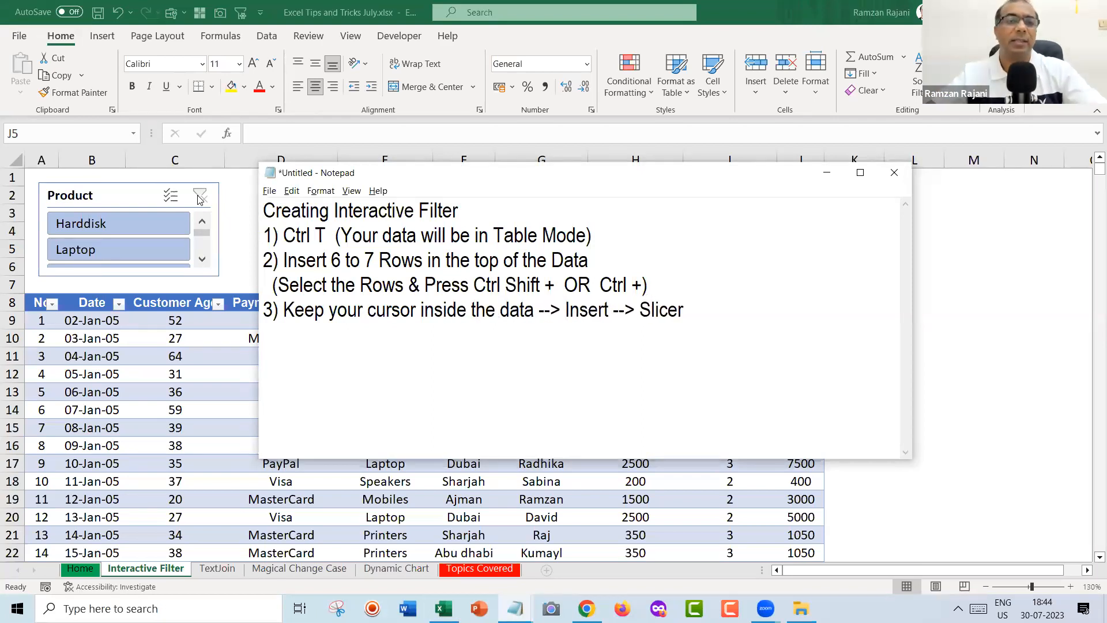
key("ctrl+a")
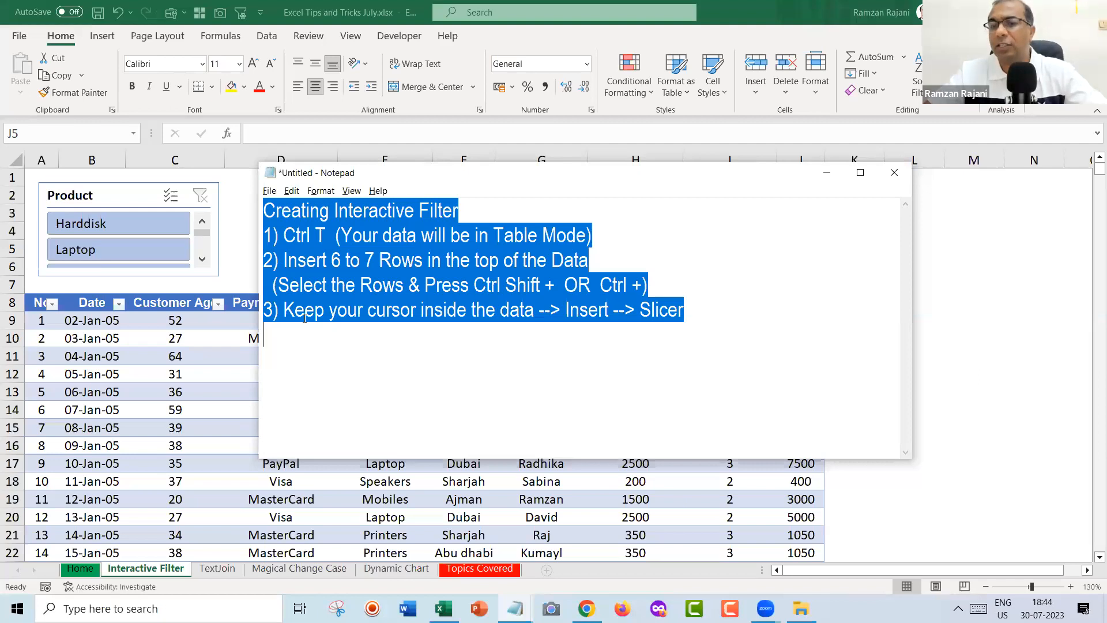
Decline the recording request popup, clear the note highlights, and return to the Excel table.
key("alt+Tab")
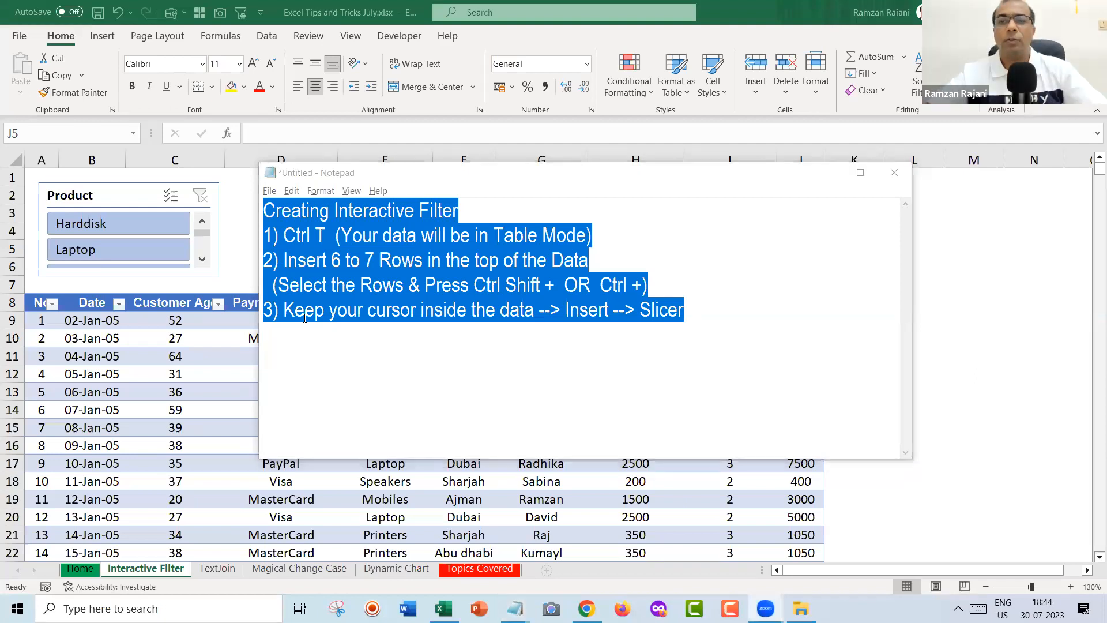
left_click(712, 315)
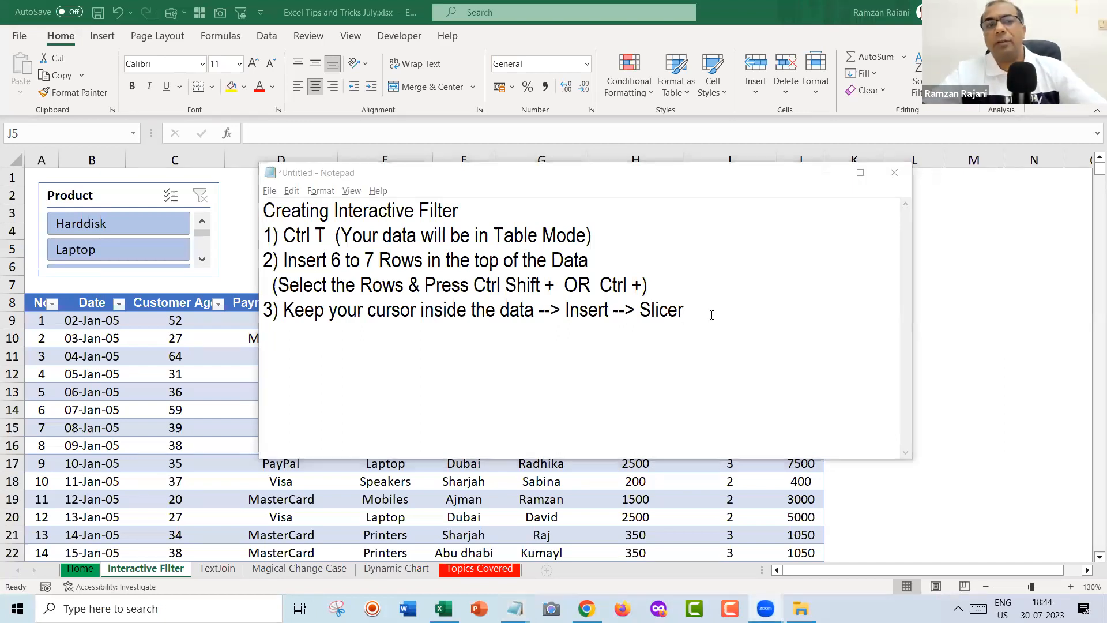
left_click_drag(280, 235, 321, 233)
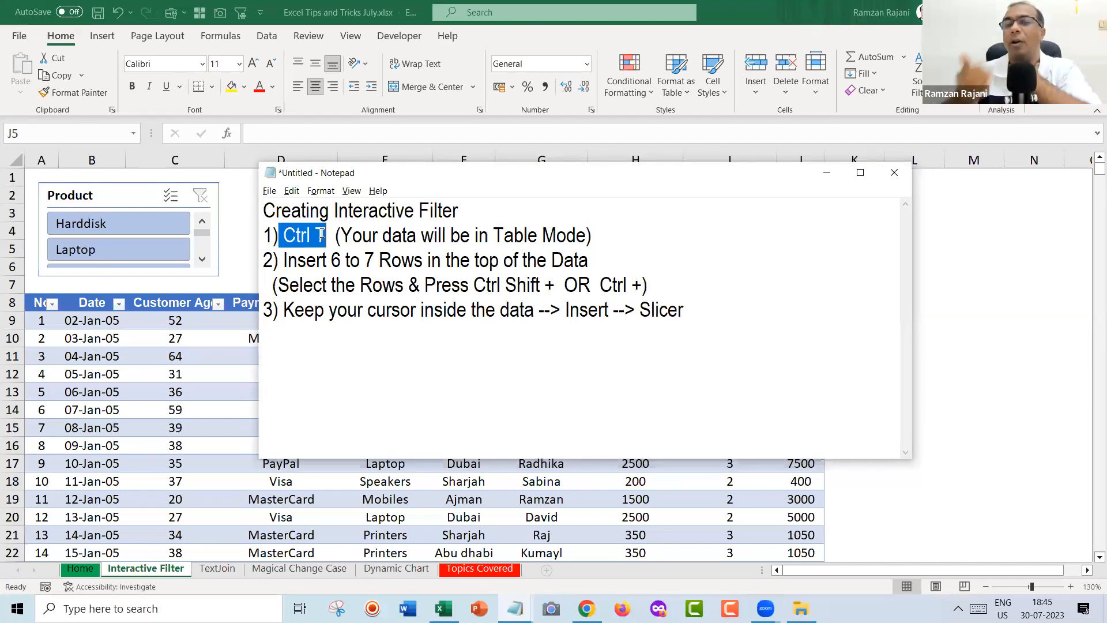
left_click(663, 342)
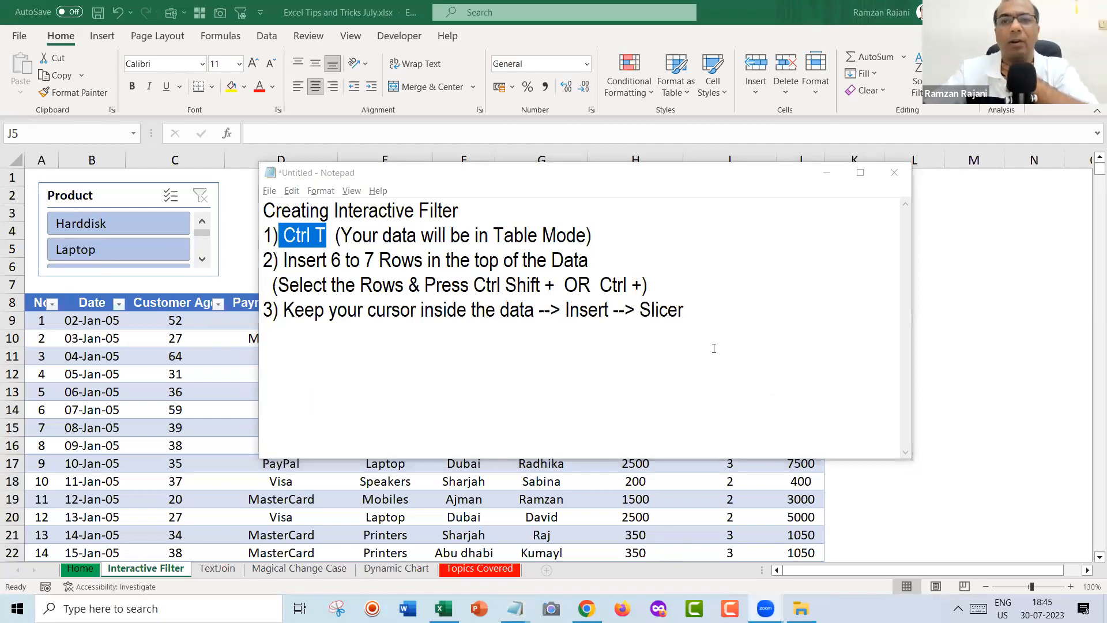
left_click(622, 282)
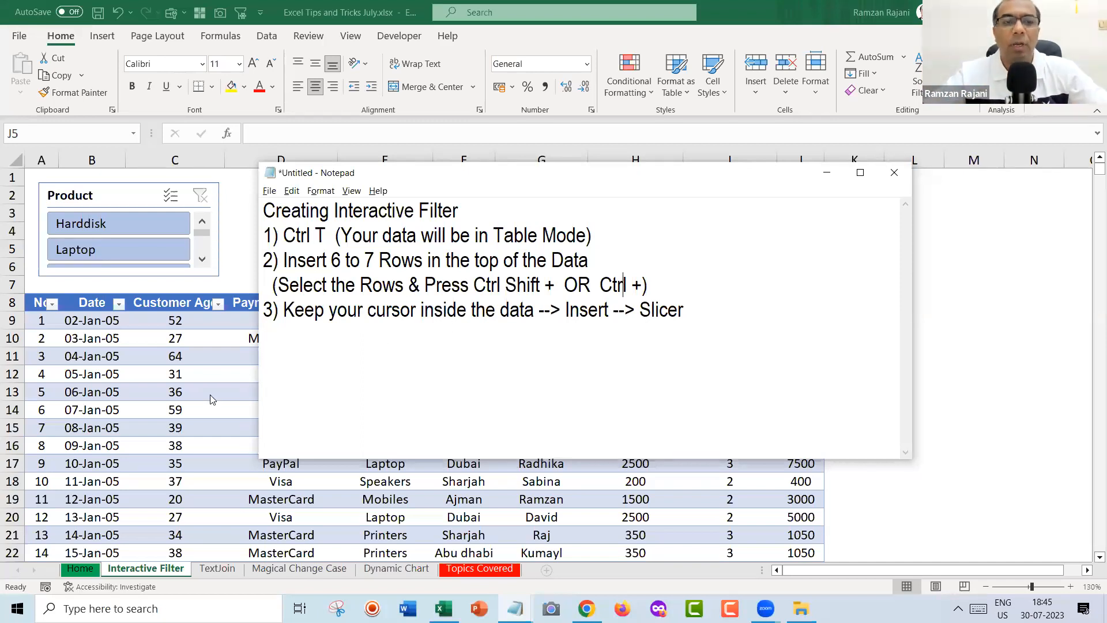
key("alt+Tab")
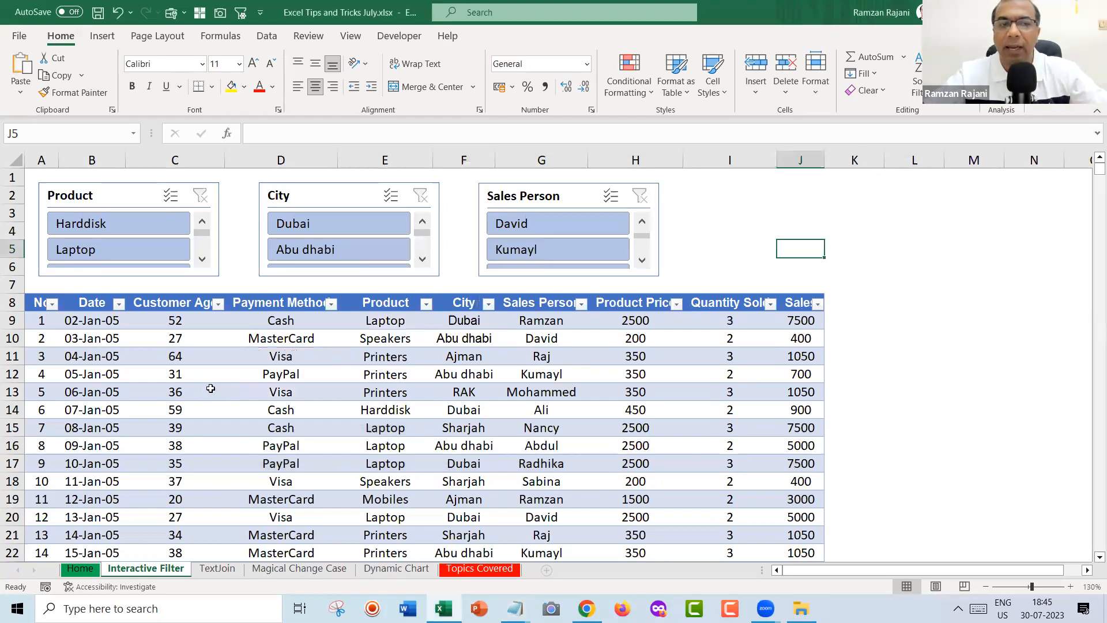
left_click(210, 389)
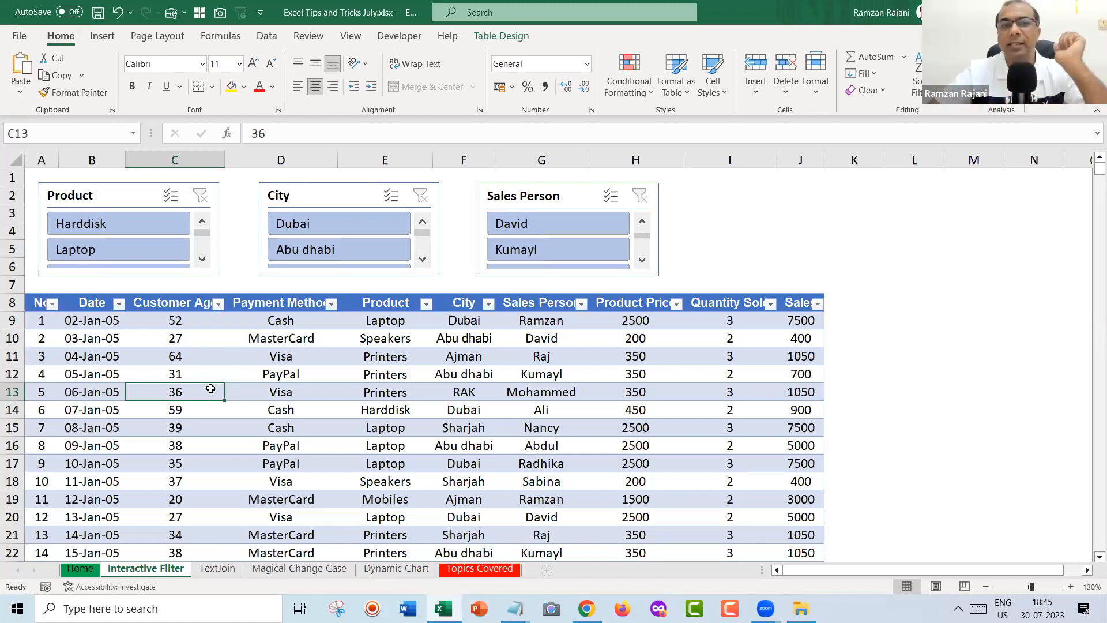
Select cell E11 inside the sales table and bring up the Insert ribbon.
left_click(397, 358)
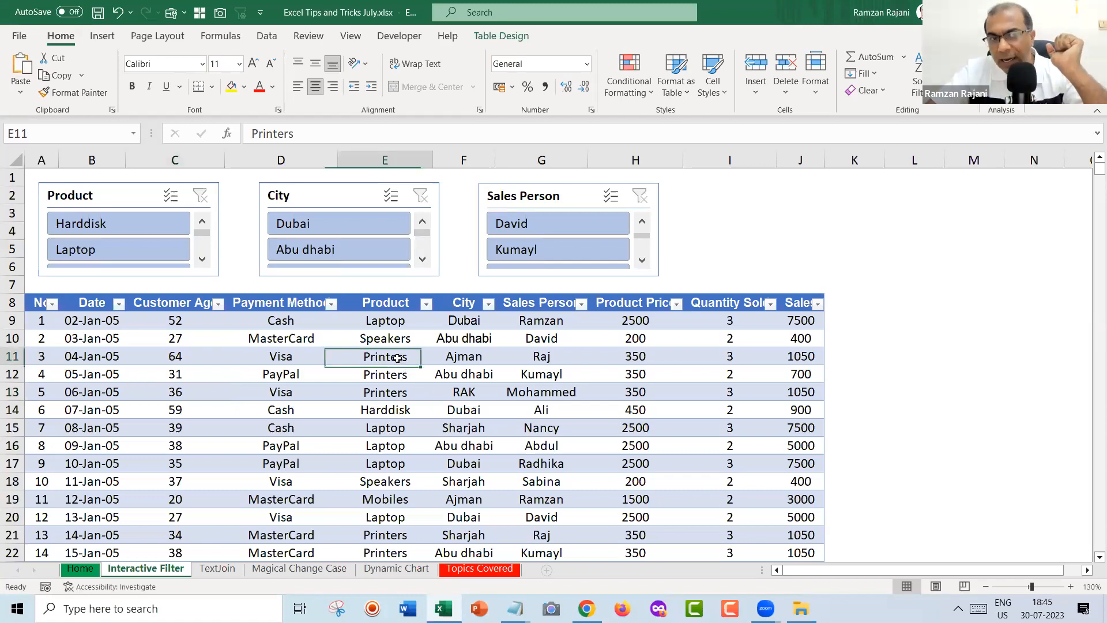
left_click(98, 37)
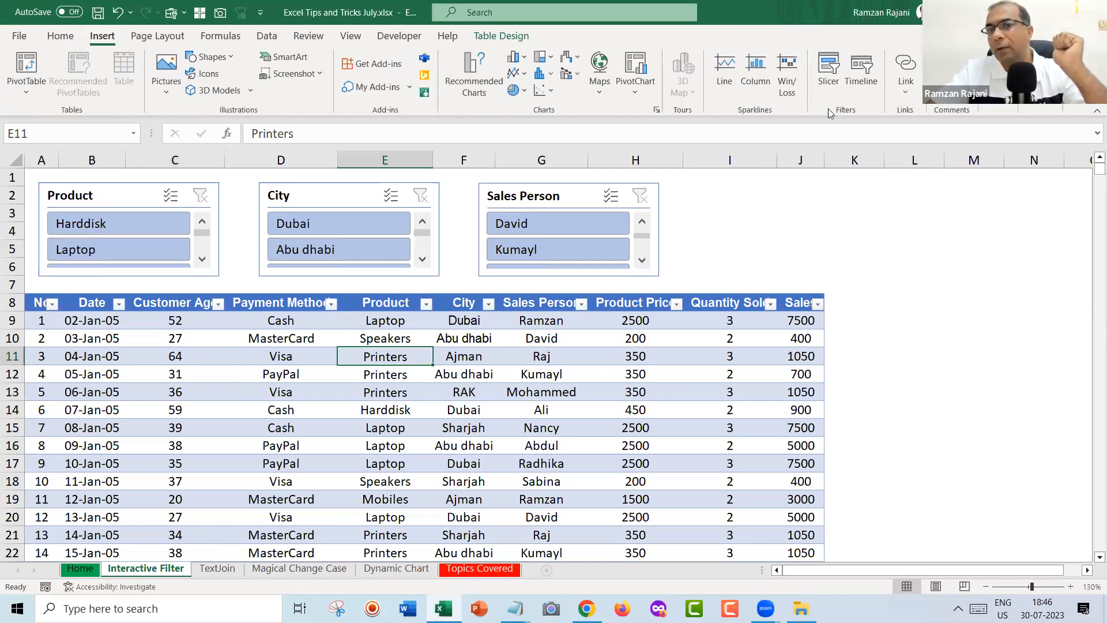
Add a Payment Method slicer beside the Sales Person slicer, shortened to match the other slicers.
left_click(830, 75)
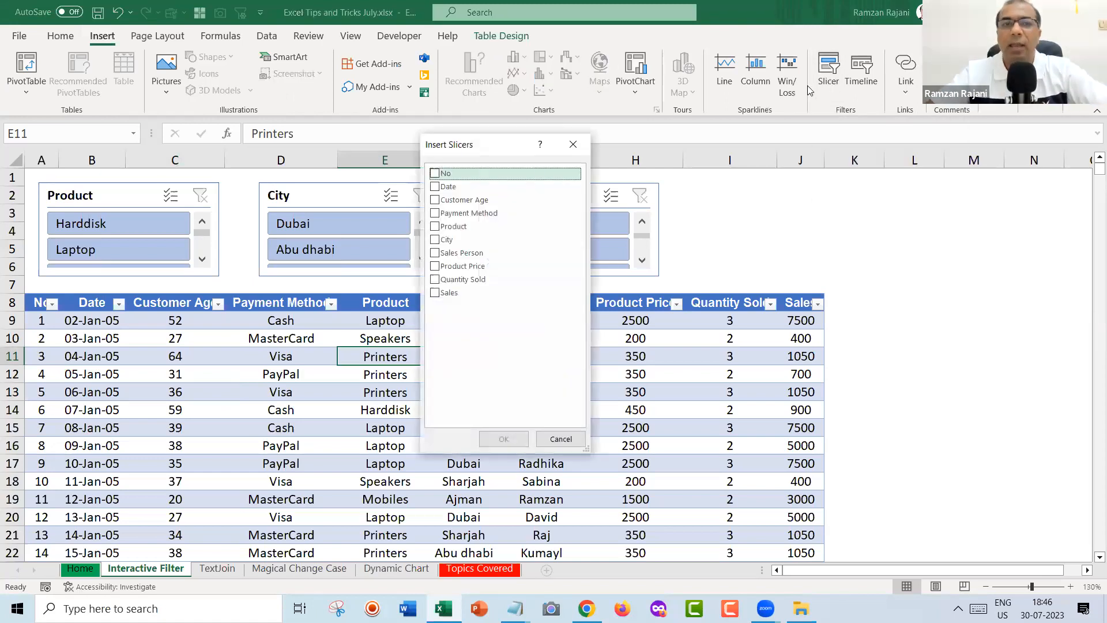
left_click_drag(503, 153, 687, 205)
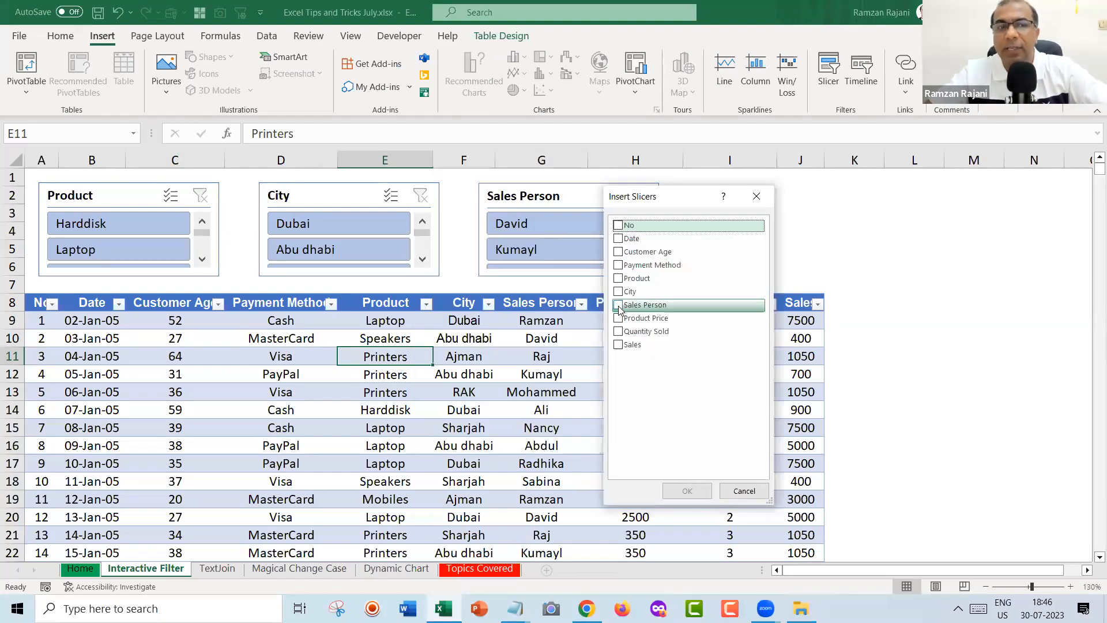
left_click(619, 265)
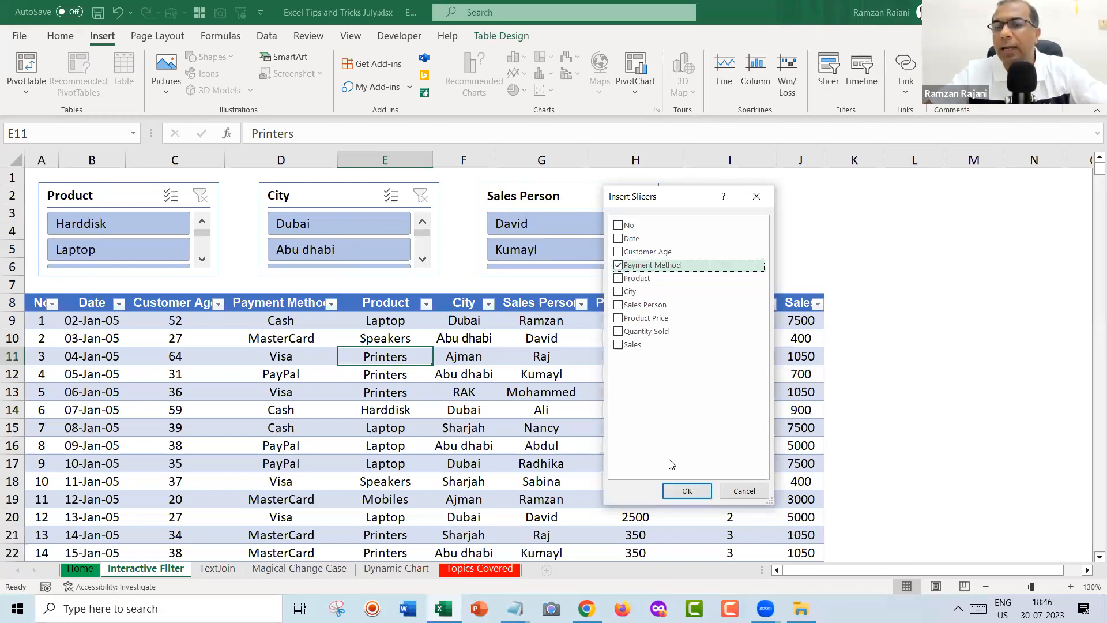
left_click(686, 492)
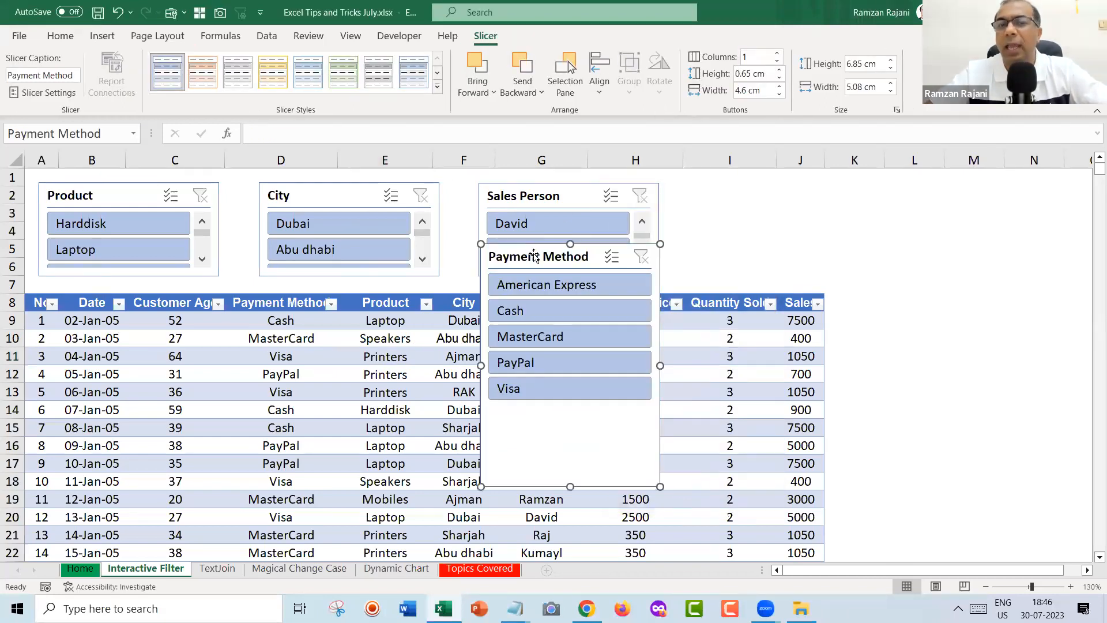
left_click_drag(522, 264, 731, 201)
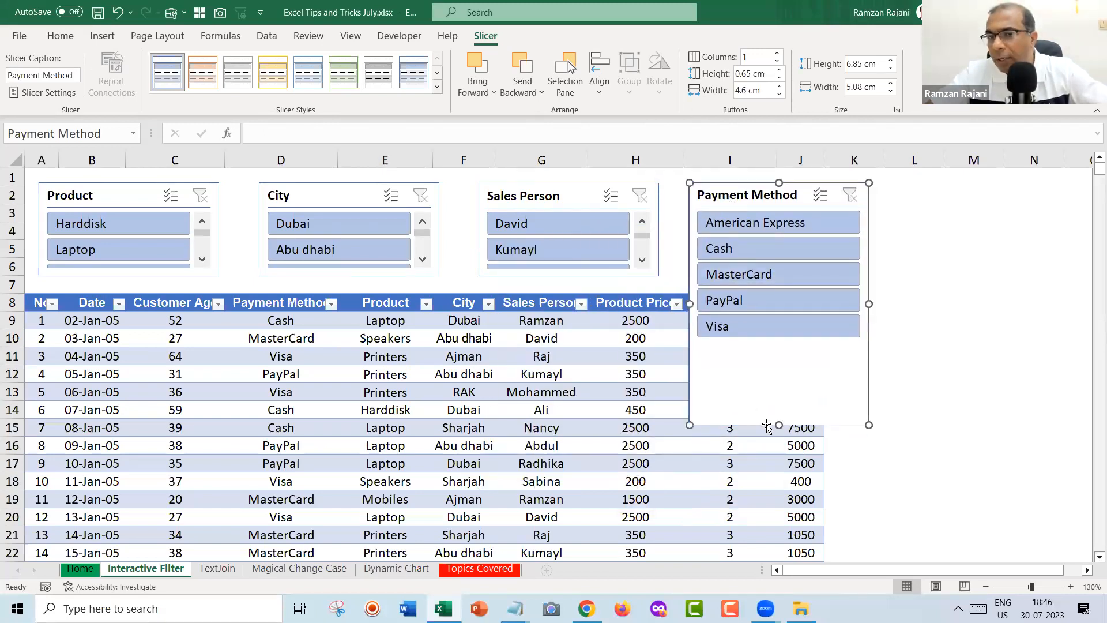
left_click_drag(779, 424, 733, 279)
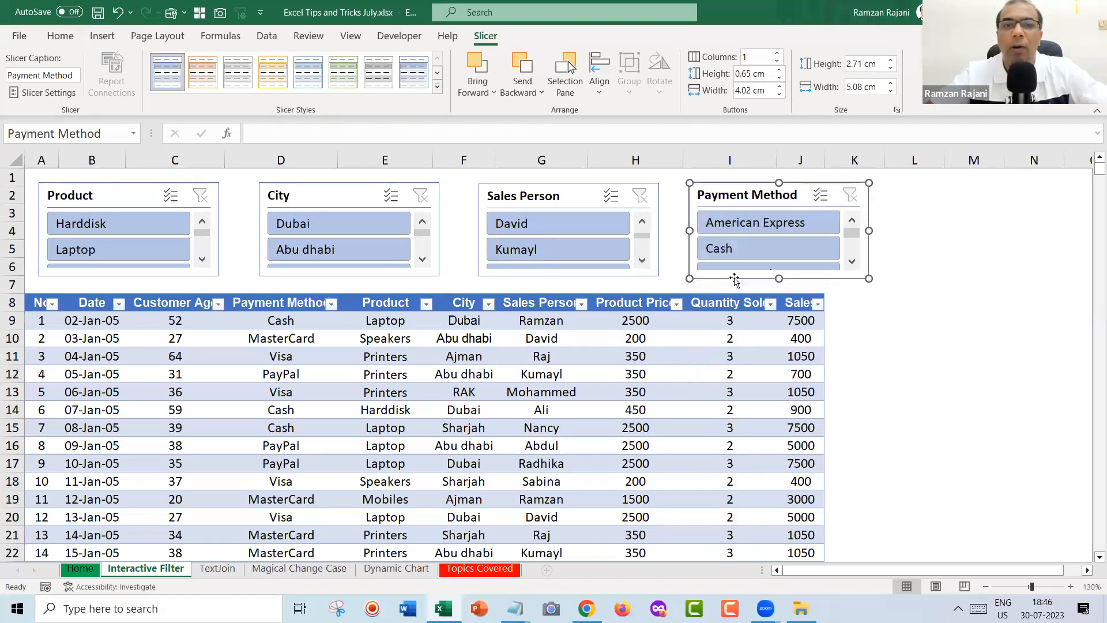
left_click(553, 392)
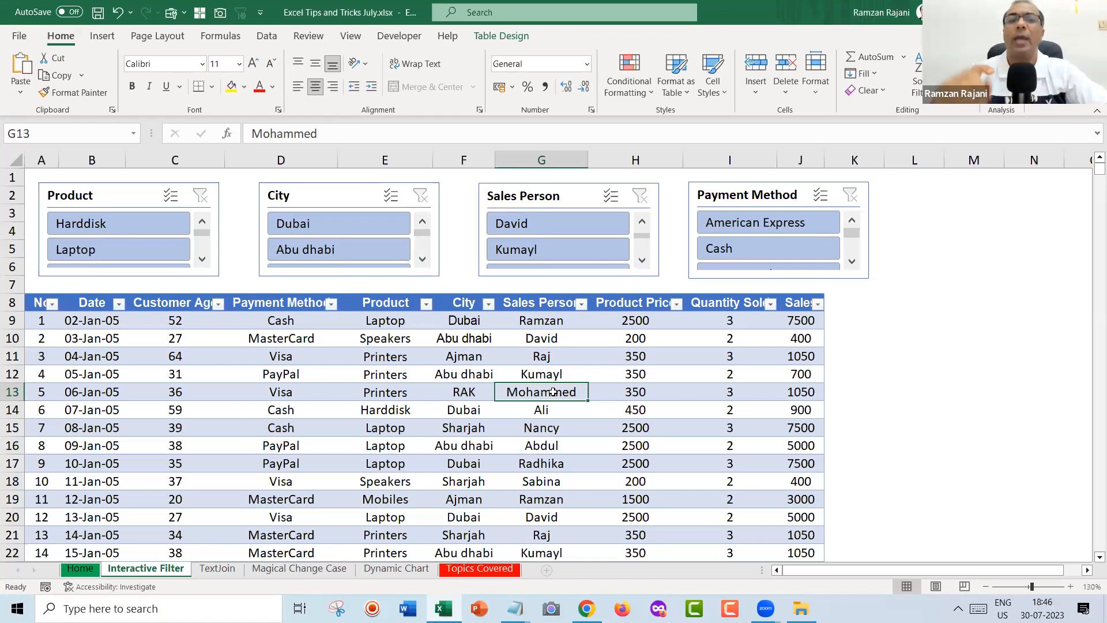
left_click(141, 234)
left_click(142, 250)
left_click(140, 217)
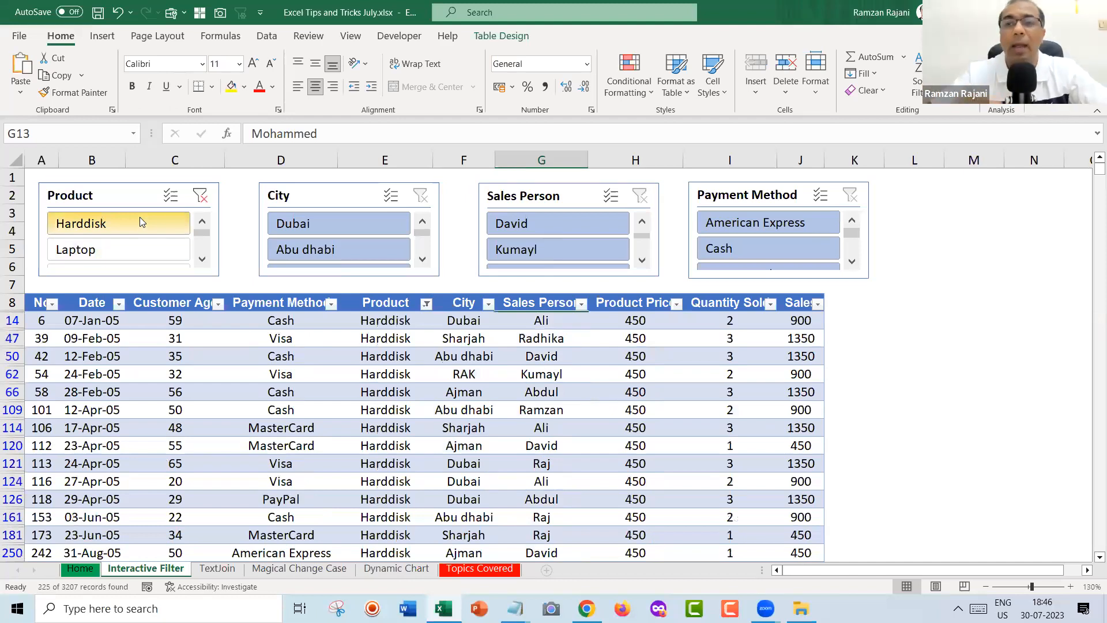
left_click(200, 196)
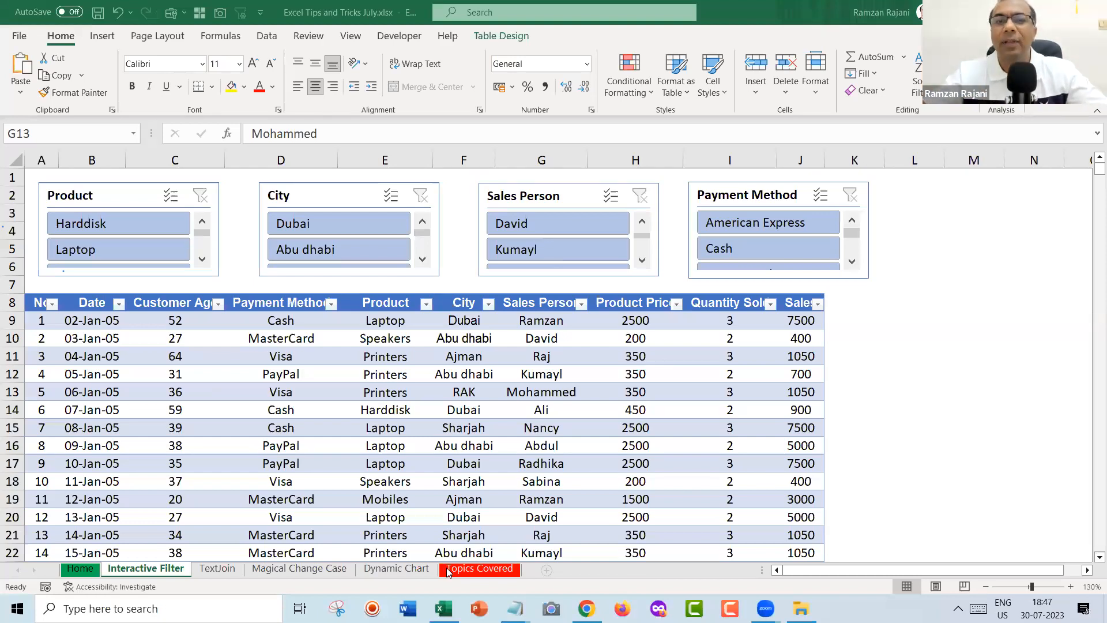
key("alt+Tab")
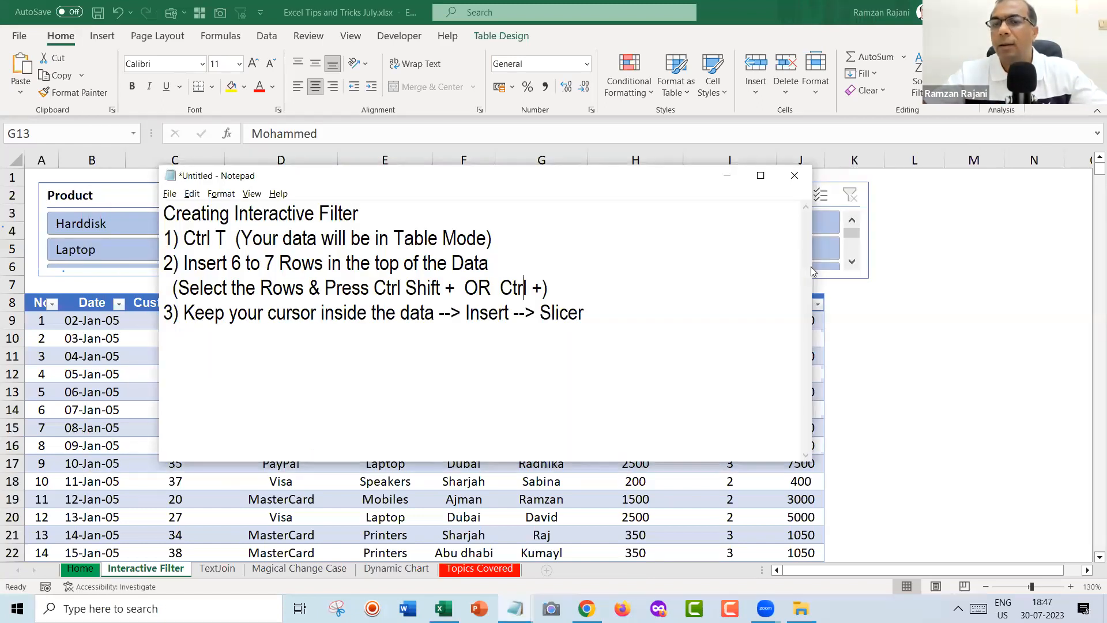
left_click_drag(813, 267, 683, 268)
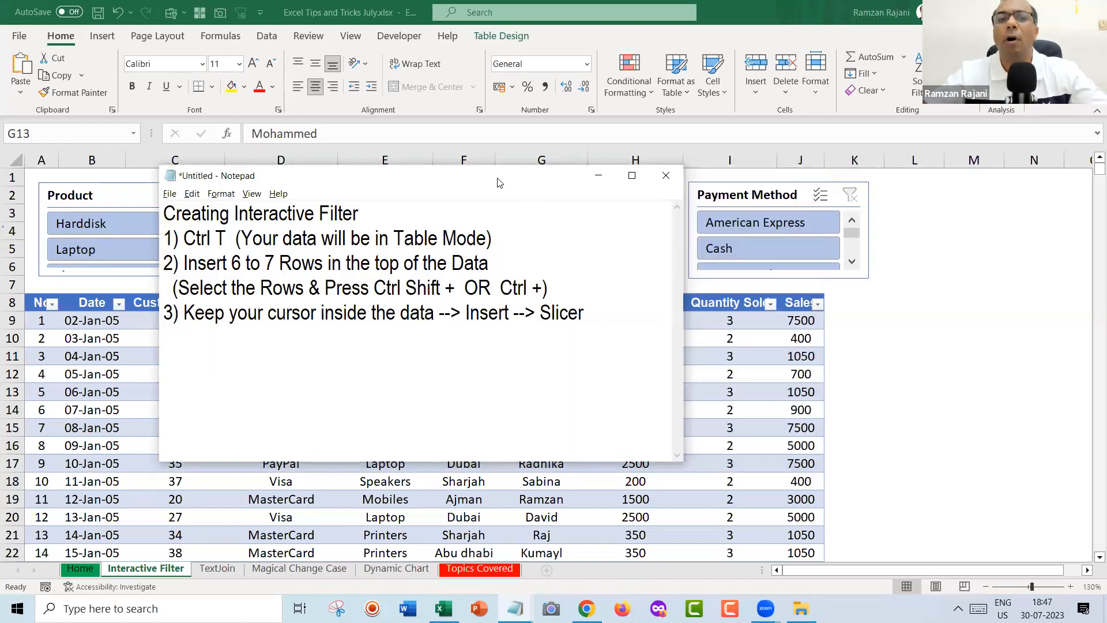
left_click_drag(499, 183, 573, 182)
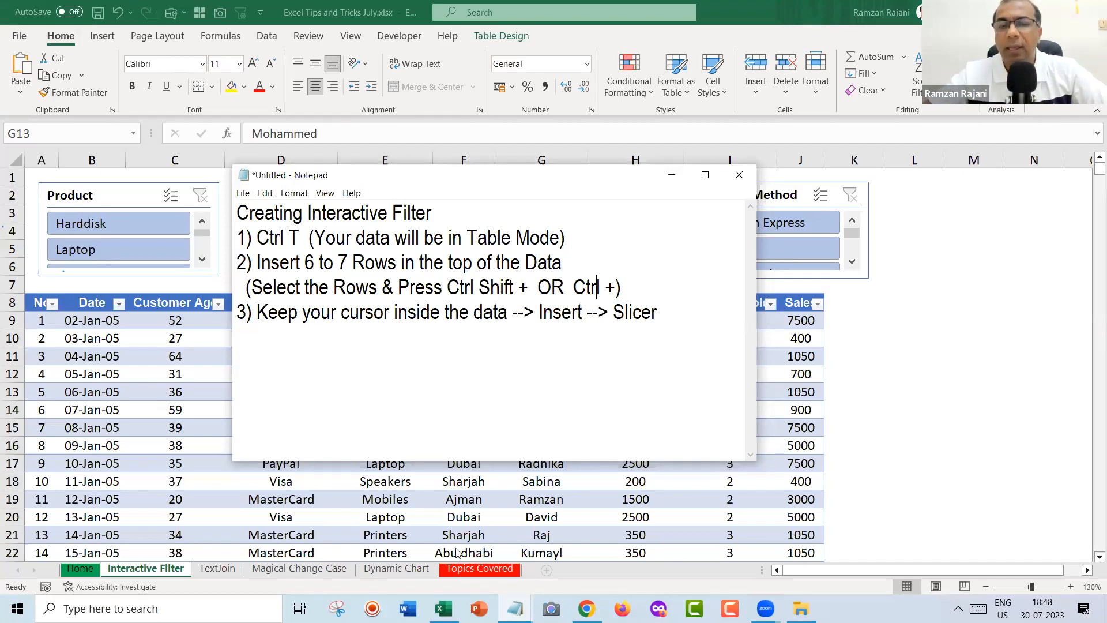
key("alt+Tab")
key("ctrl+Page_Down")
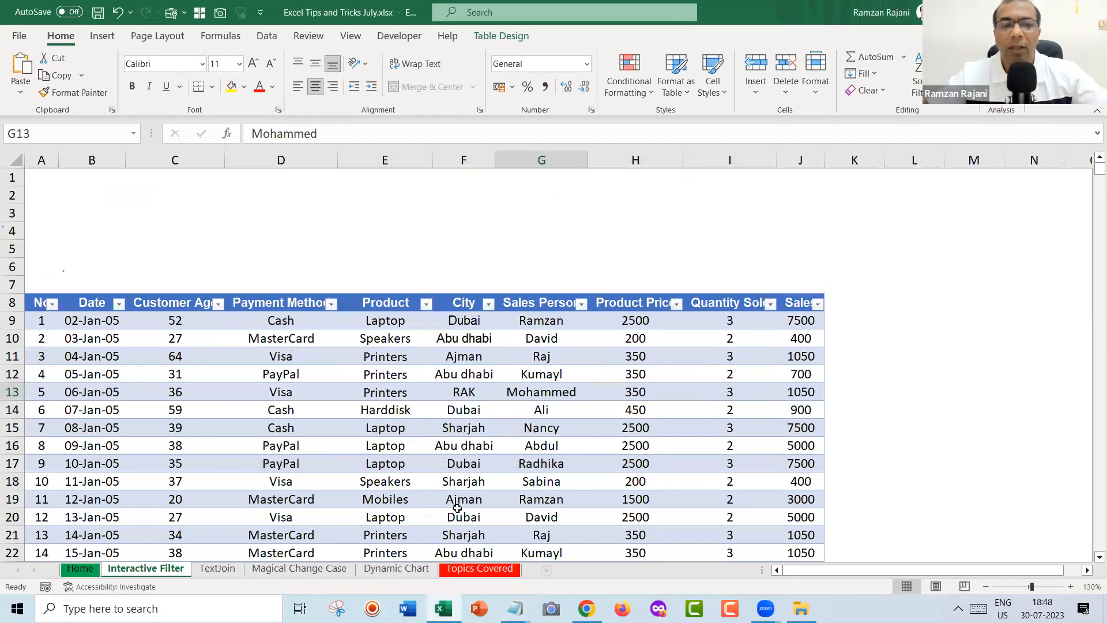
Cycle through the workbook's sheets with Ctrl+PageUp/PageDown and stop on the TextJoin sheet.
key("ctrl+Page_Down")
key("ctrl+Page_Down")
key("ctrl+Page_Down")
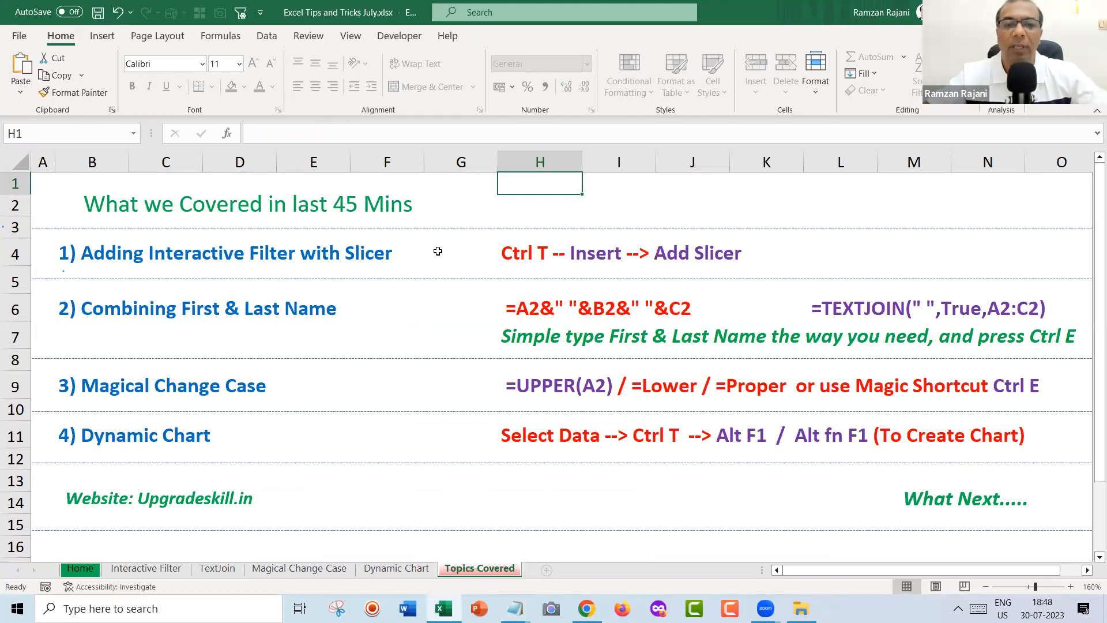
key("ctrl+Page_Up")
key("ctrl+Page_Up")
key("ctrl+Page_Up")
key("ctrl+Page_Up")
key("ctrl+Page_Up")
key("ctrl+Page_Down")
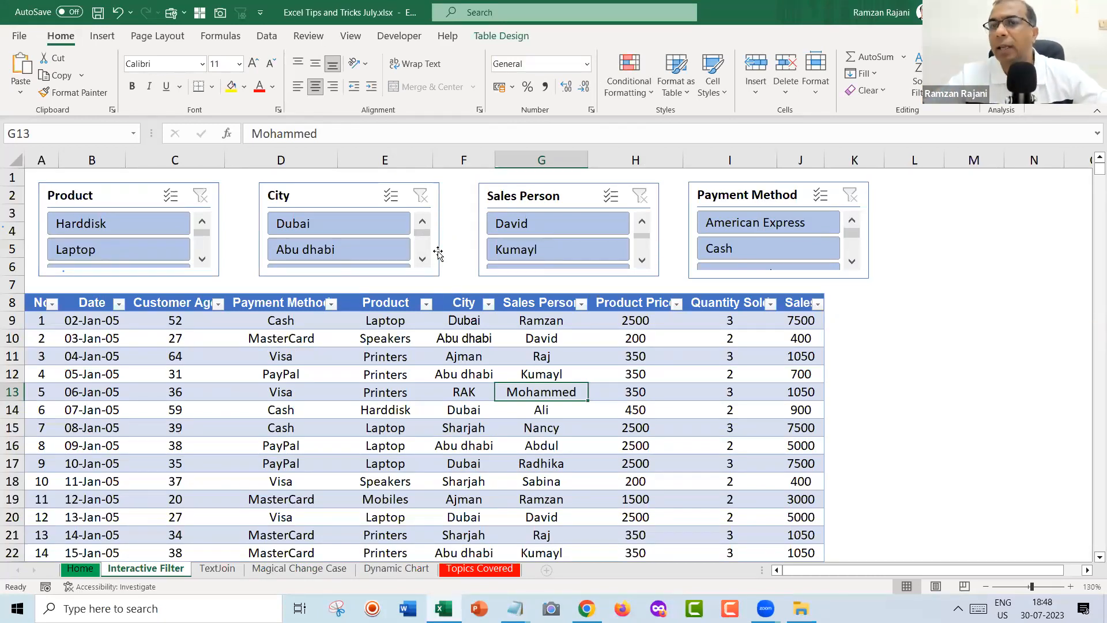
left_click(353, 360)
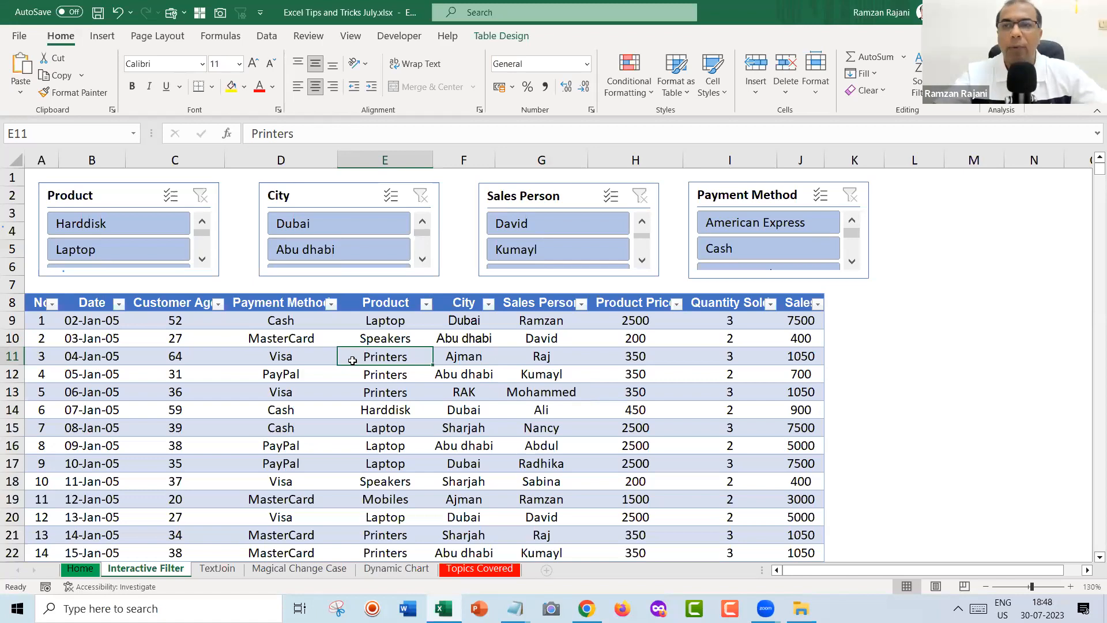
key("ctrl+Page_Down")
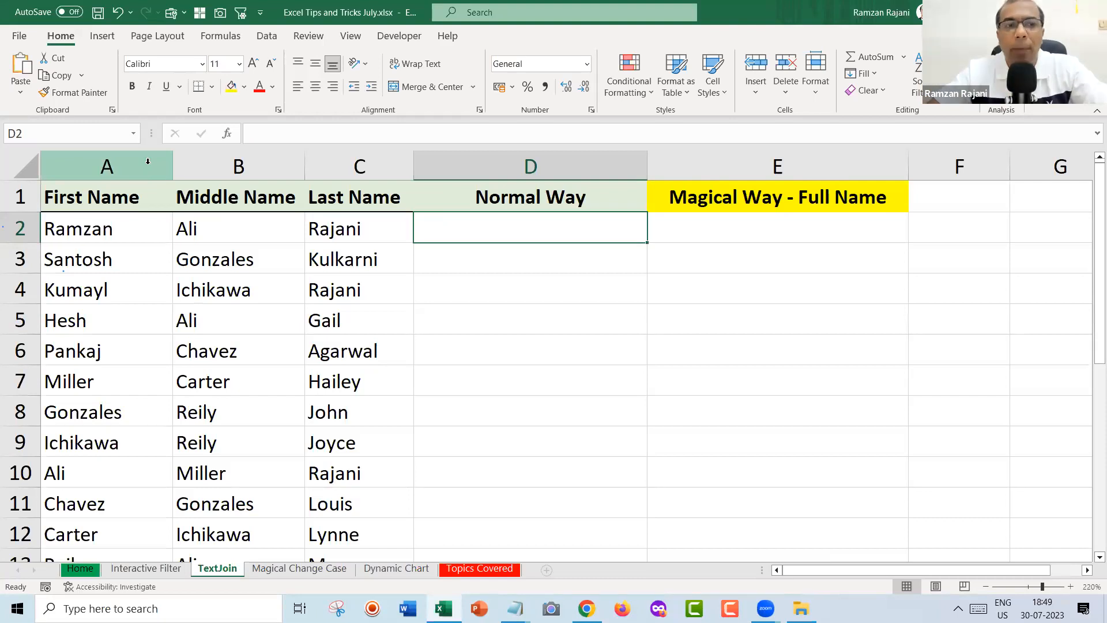
Select the First and Middle Name columns and the Normal Way and Magical Way headings.
left_click_drag(148, 161, 388, 173)
left_click(492, 228)
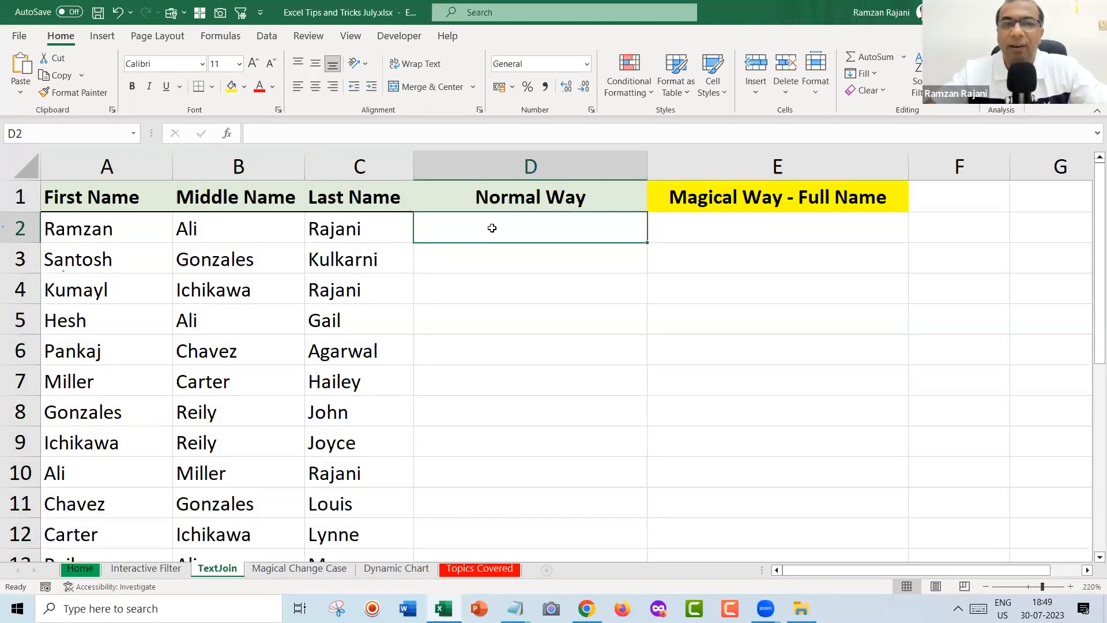
left_click(505, 202)
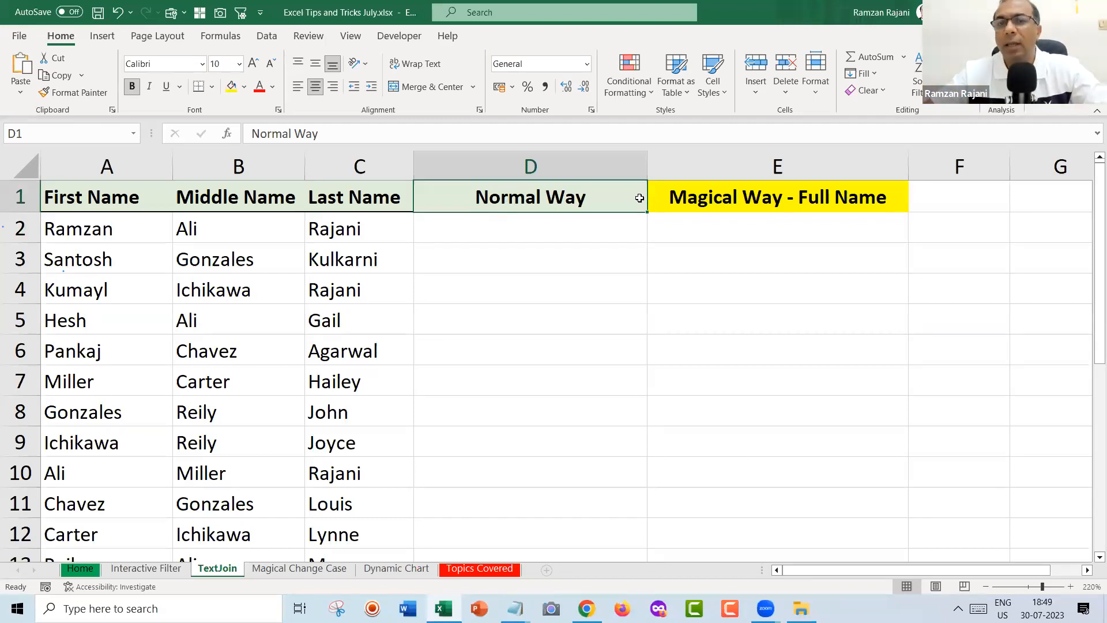
left_click(729, 194)
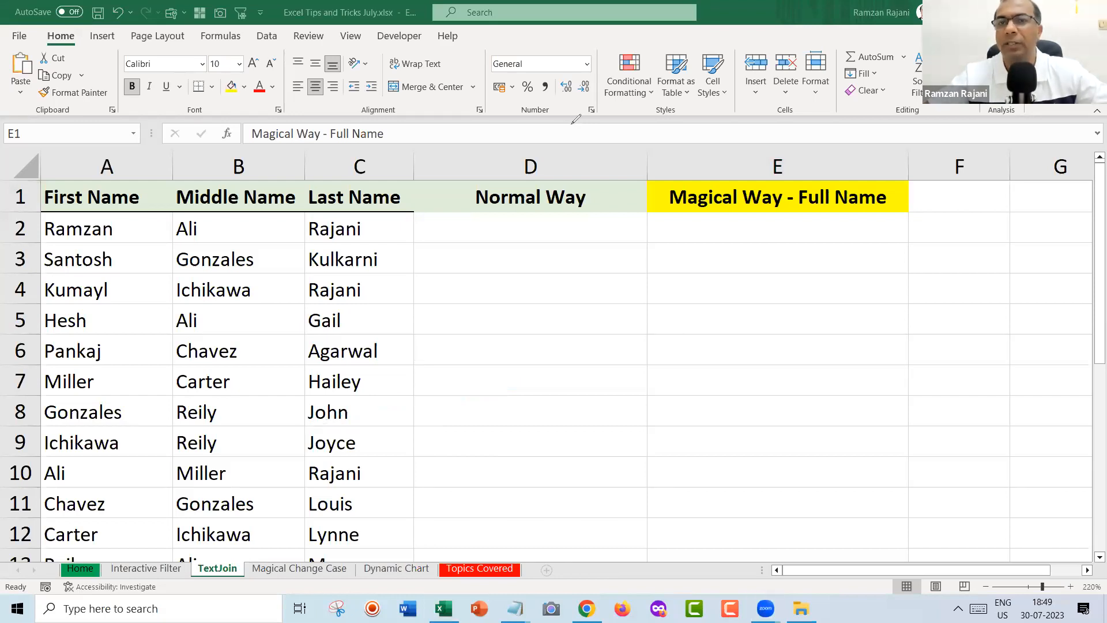
Zoom the sheet from 220% to 250% and begin a formula in D2 with an equals sign.
left_click(471, 227)
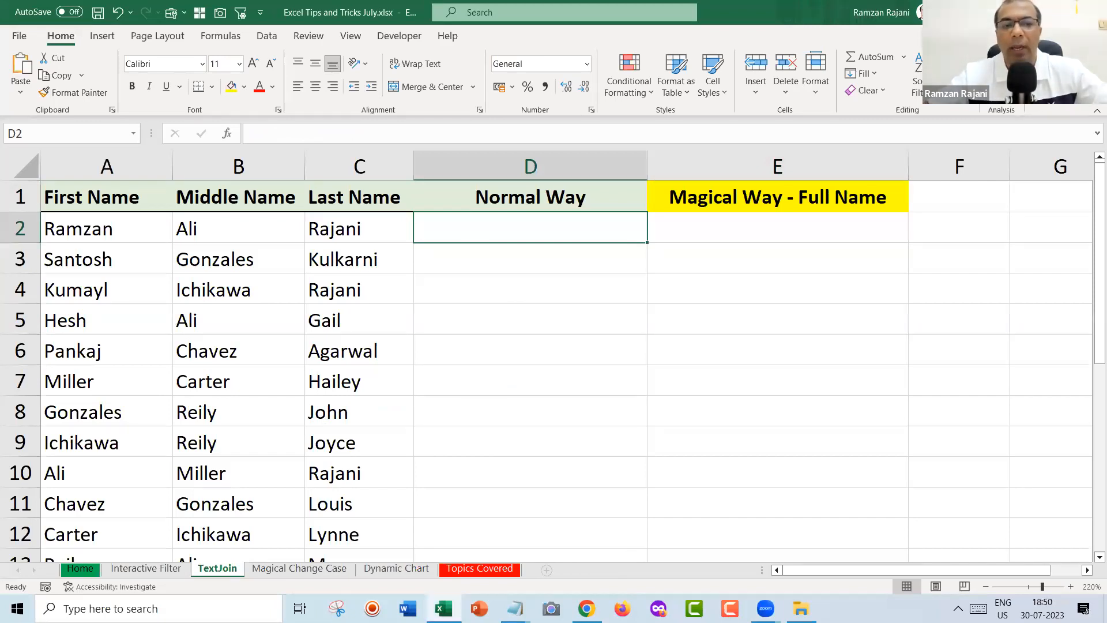
left_click_drag(155, 226, 379, 207)
left_click(542, 227)
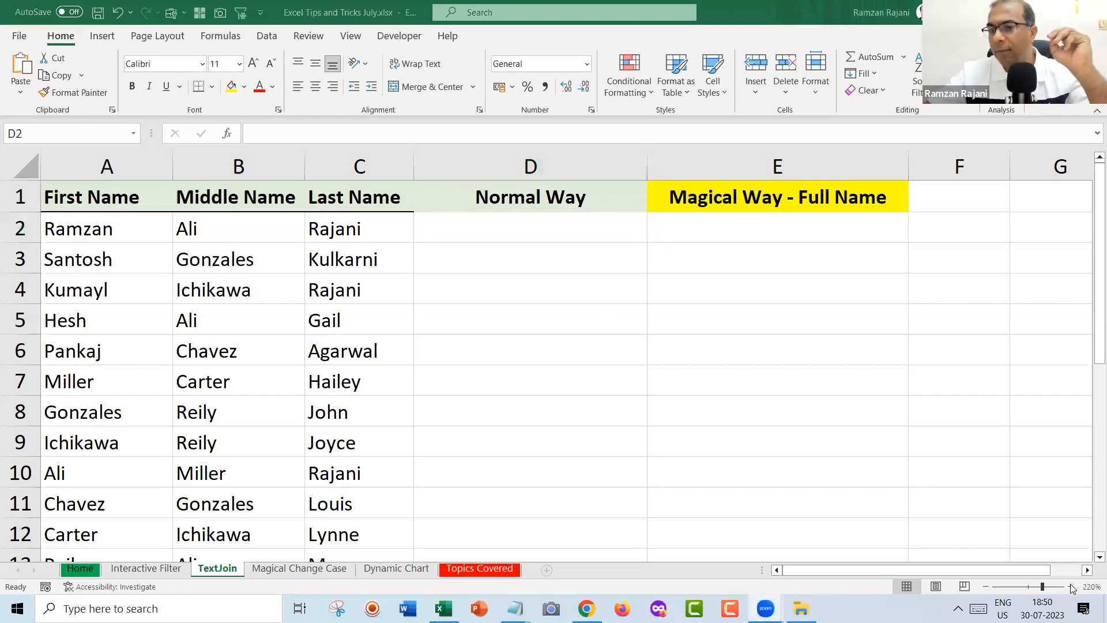
left_click(1071, 585)
left_click(1070, 586)
left_click(1070, 586)
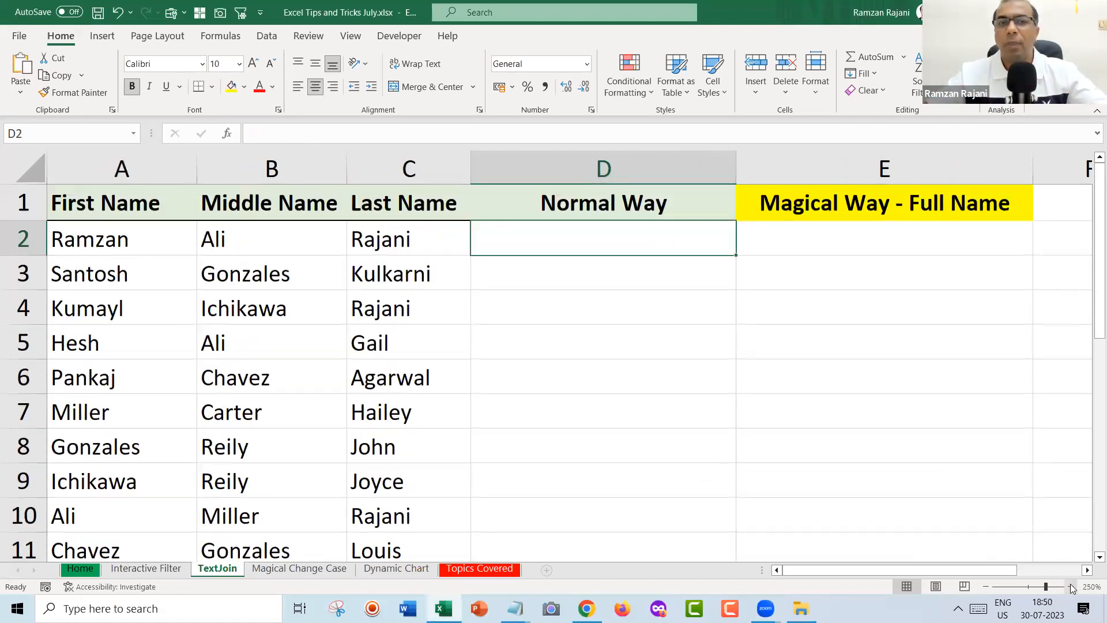
type("=")
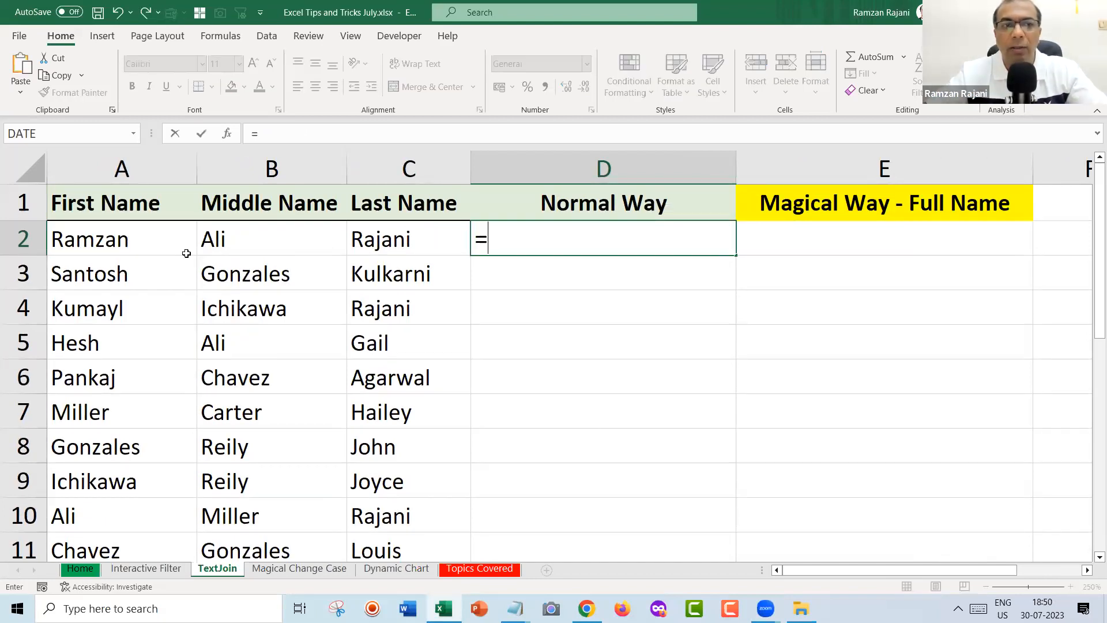
Build D2's formula as =A2&B2, joining the first and middle names.
left_click(161, 235)
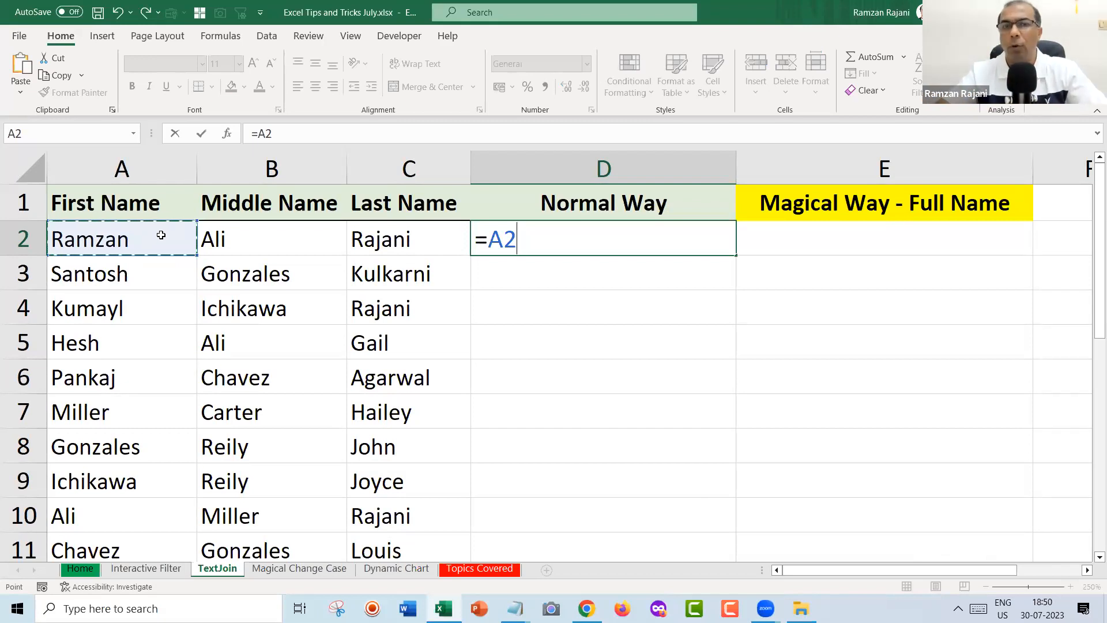
key("Return")
key("Up")
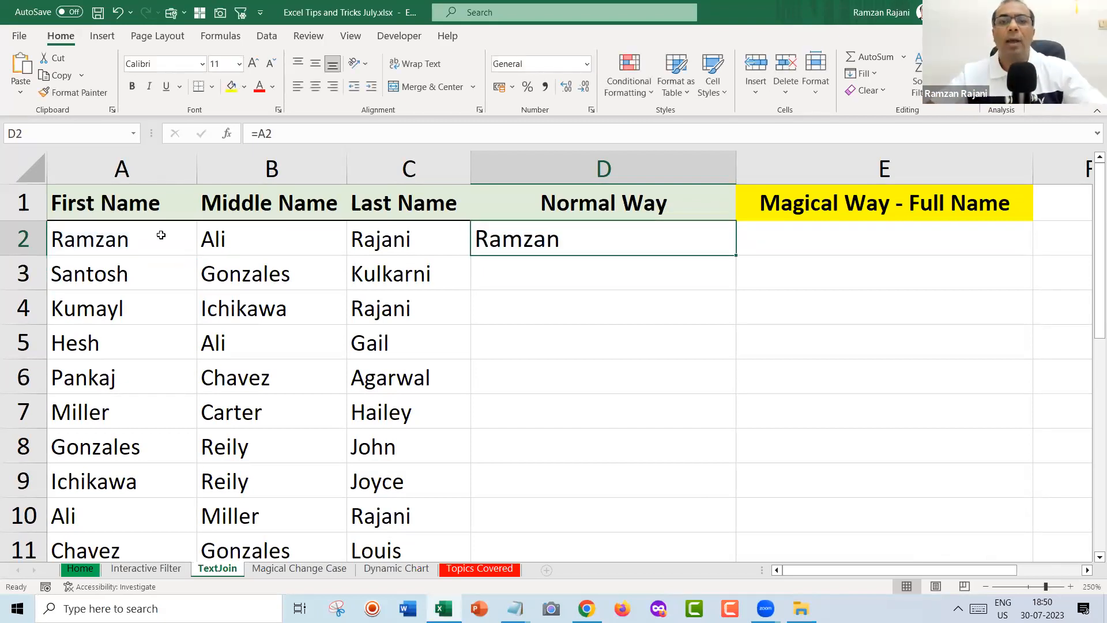
key("F2")
type("&")
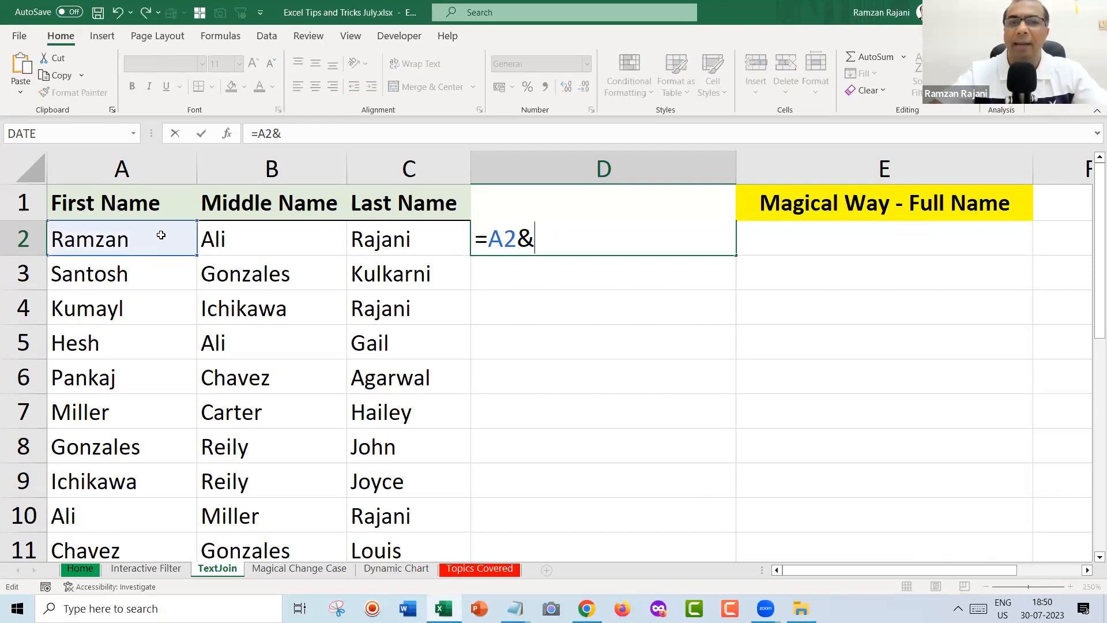
left_click(247, 235)
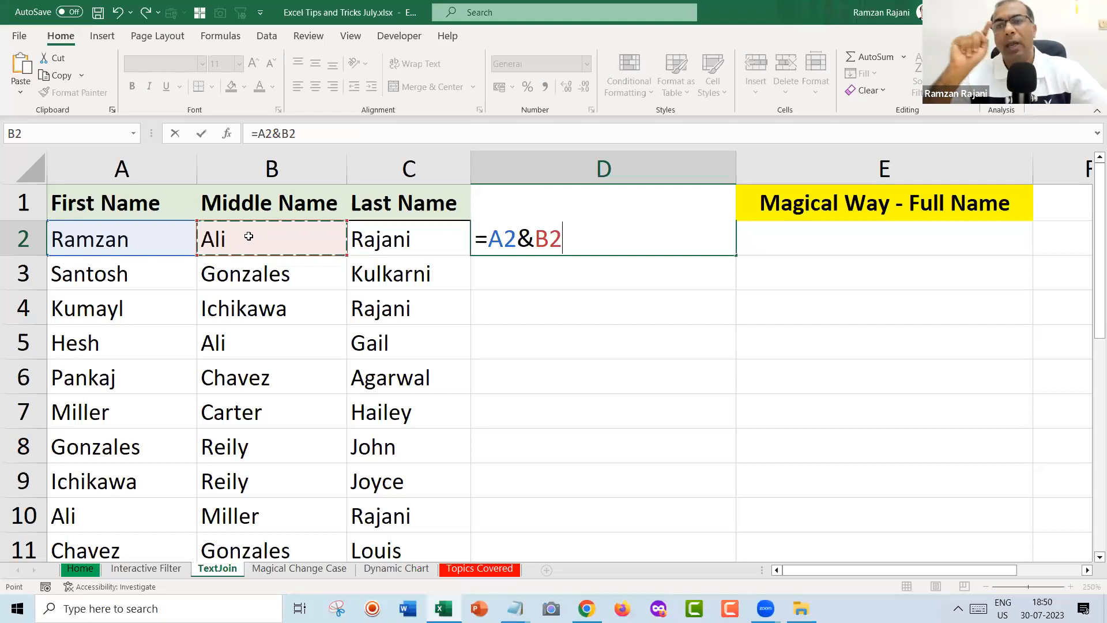
key("Return")
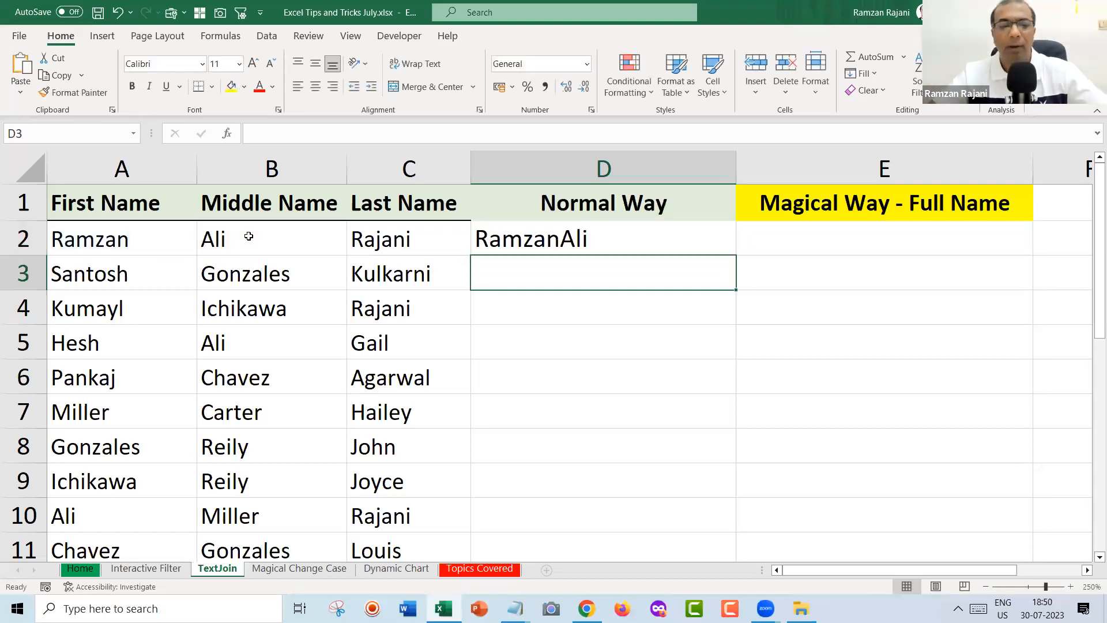
key("Up")
key("F2")
type("&")
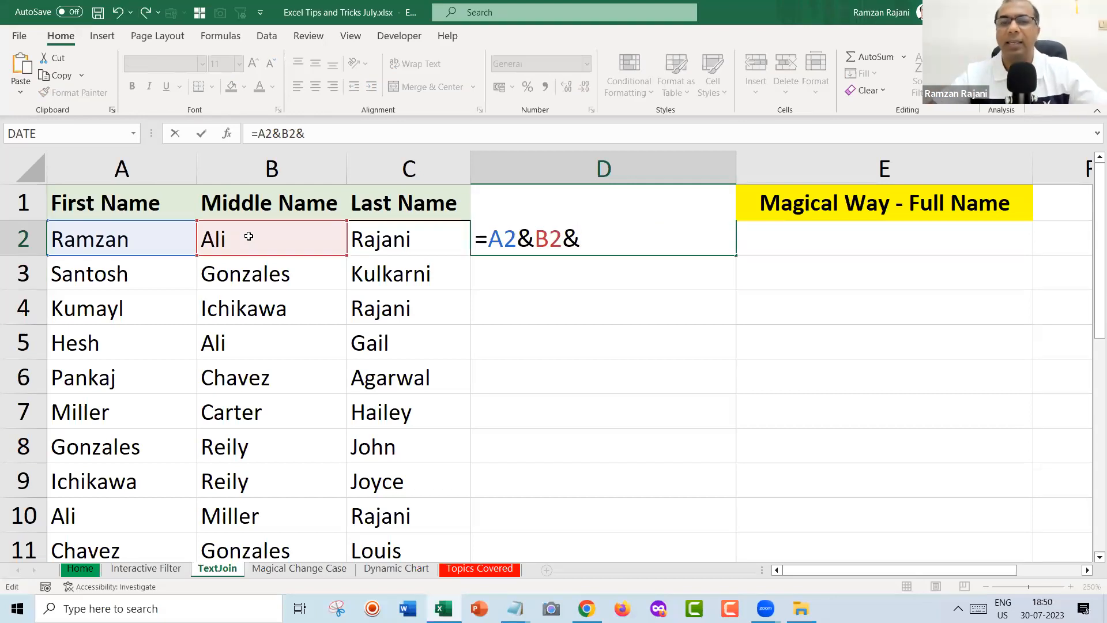
left_click(394, 240)
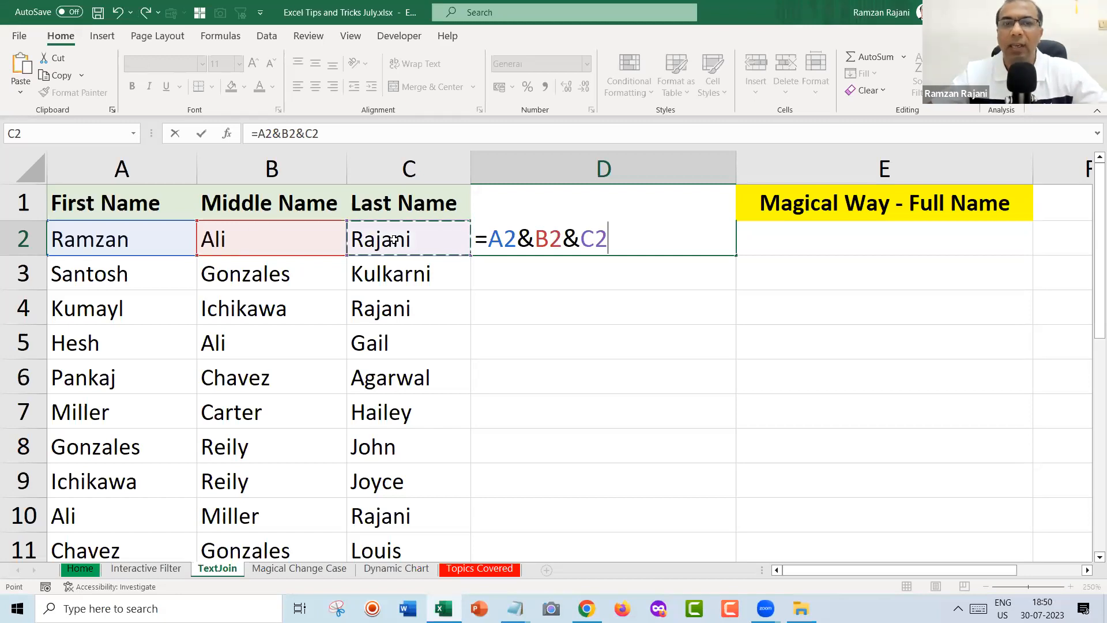
key("Return")
key("Up")
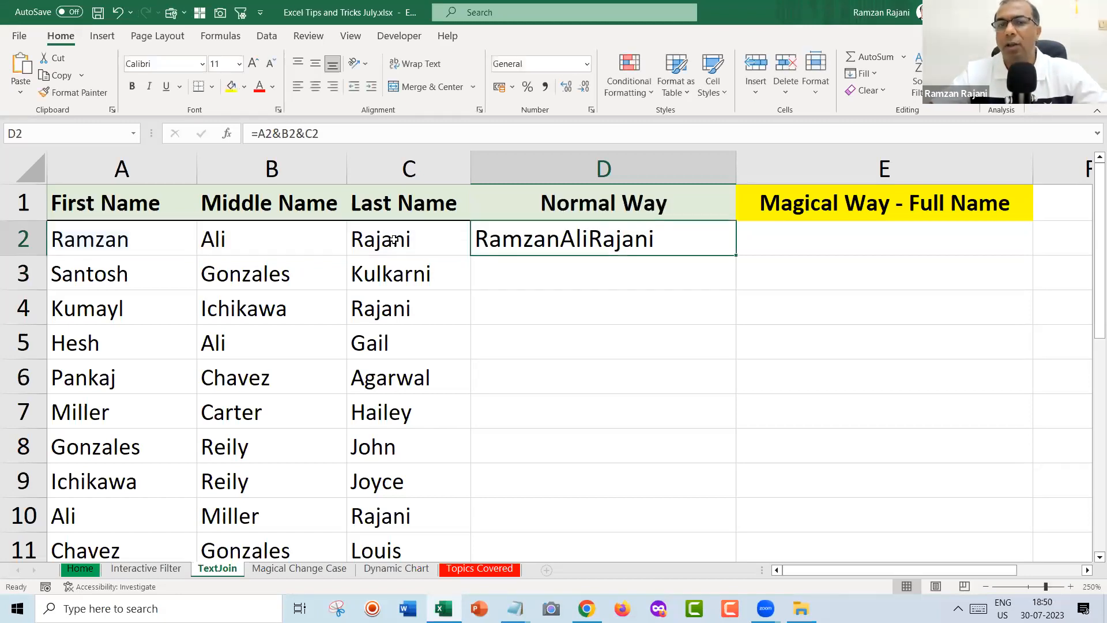
left_click(511, 487)
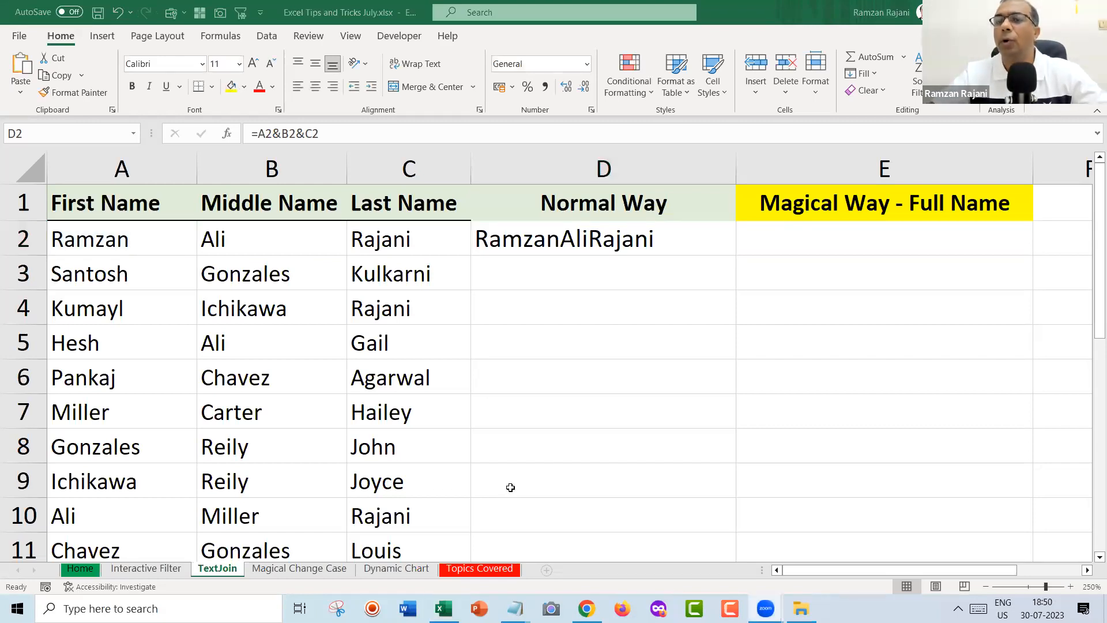
Insert a " "& space separator before the B2 reference in D2's formula.
left_click(568, 245)
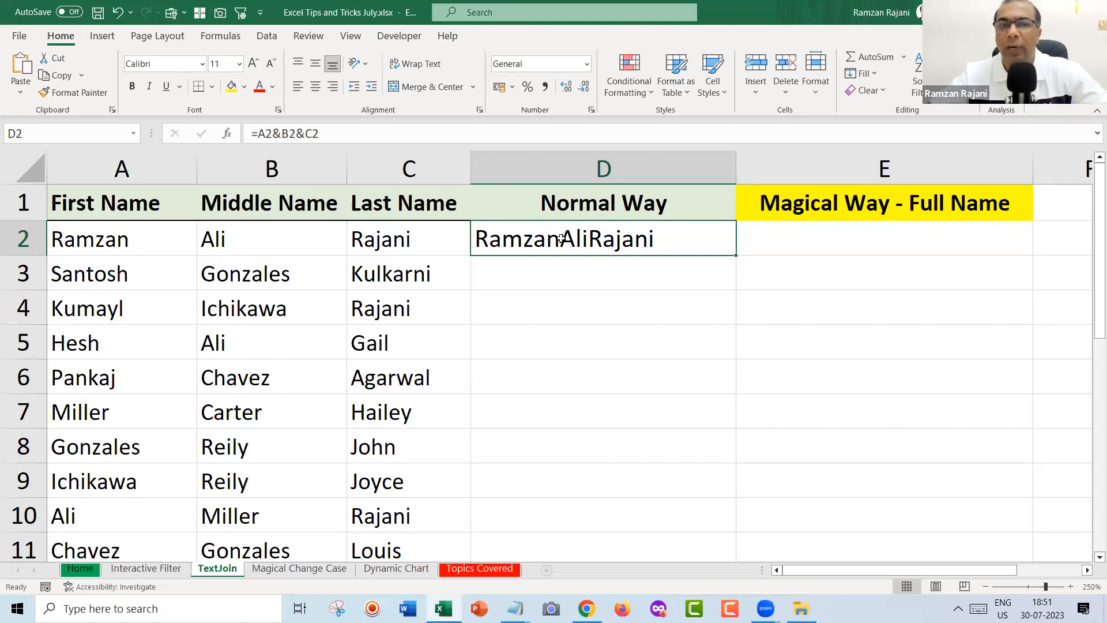
double_click(561, 238)
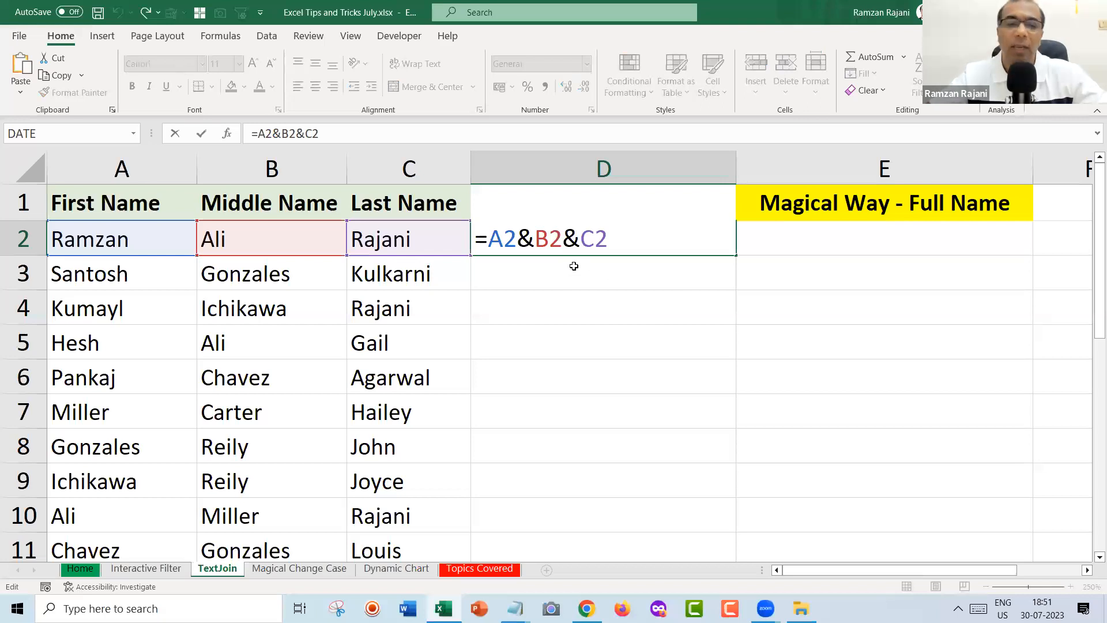
left_click(535, 238)
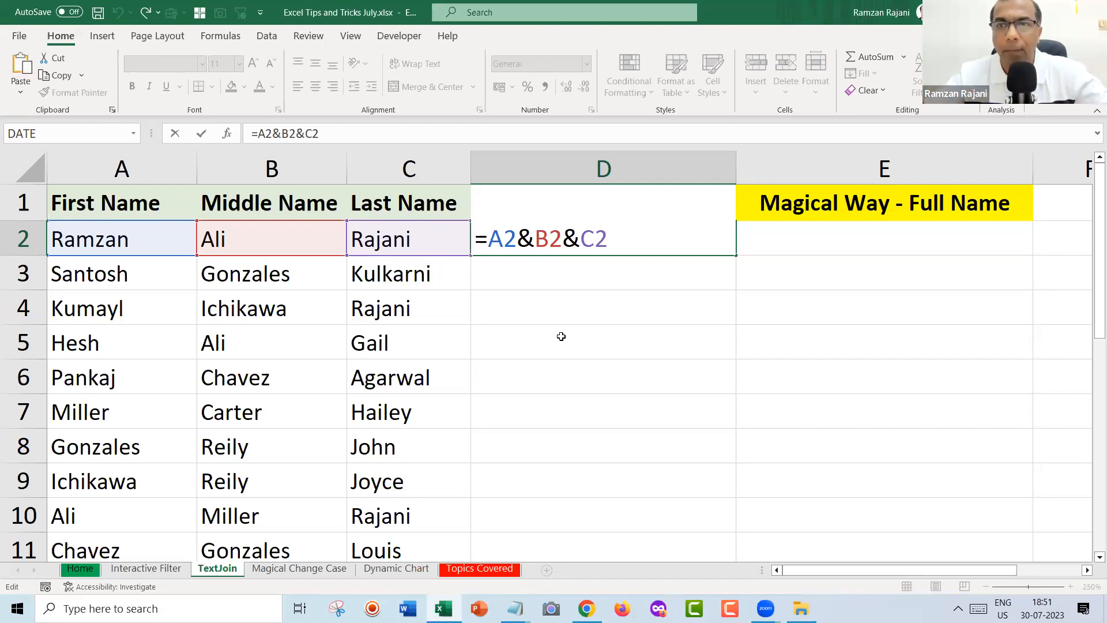
type("\"")
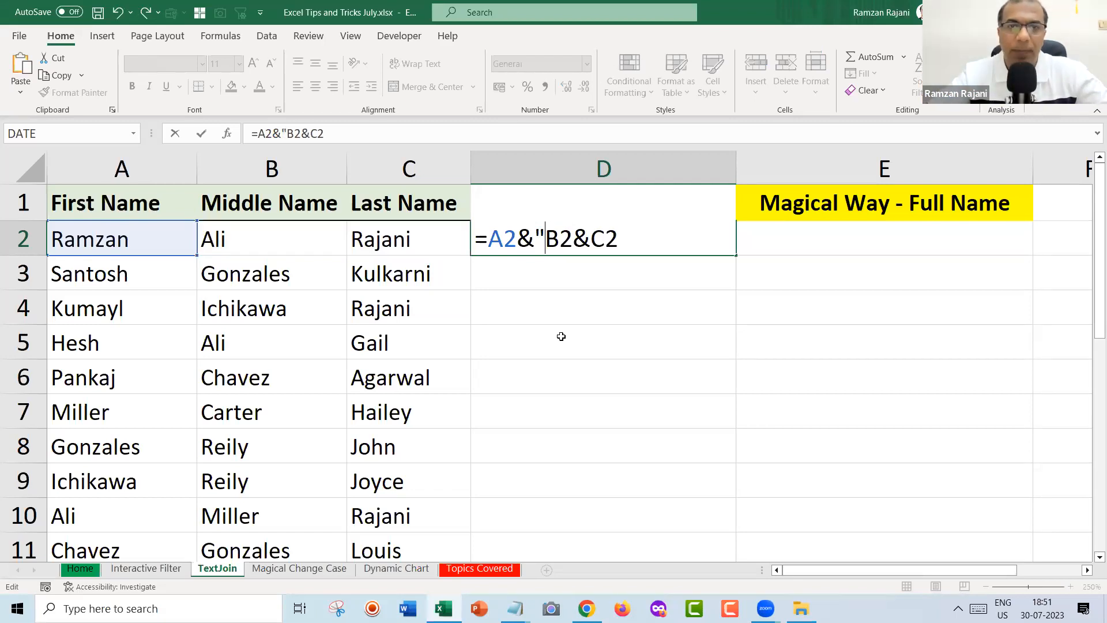
type(" \"")
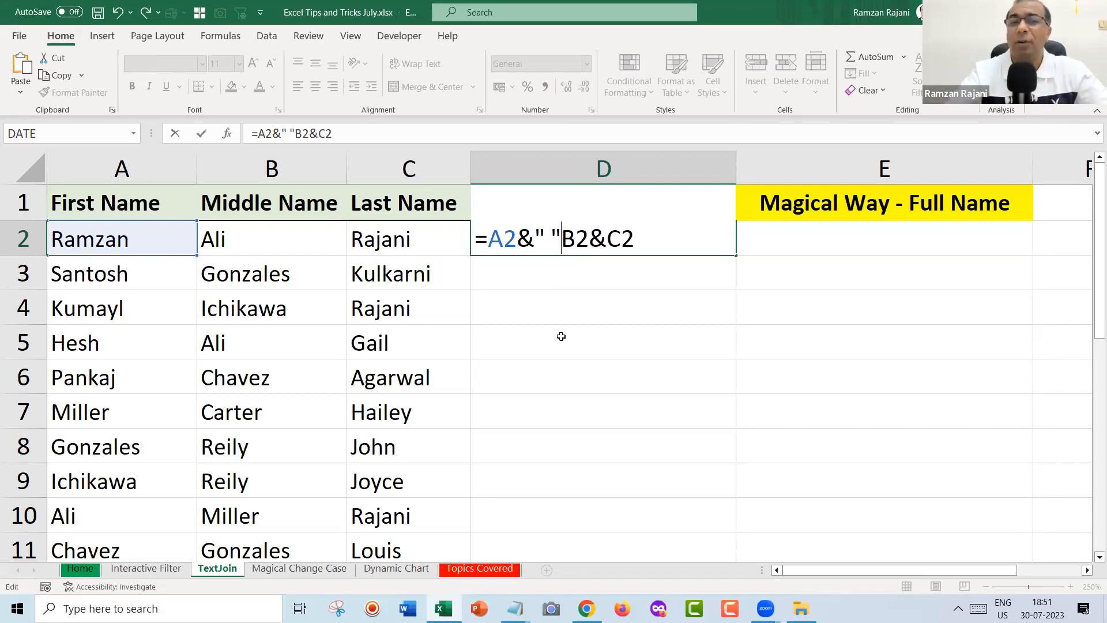
type("&")
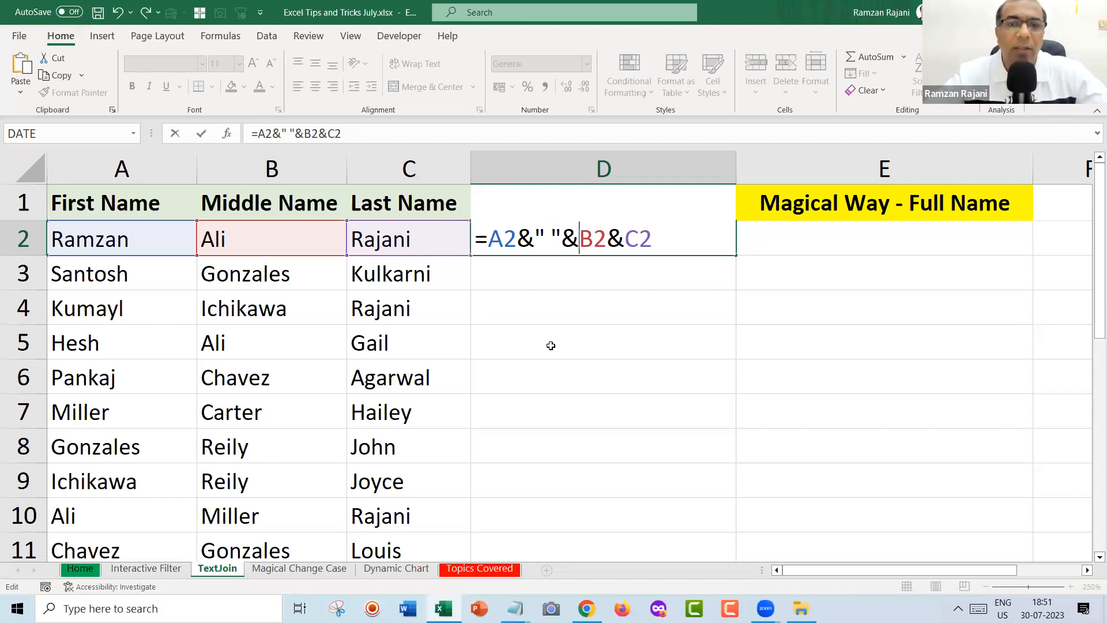
Demonstrate editing the character between the quotes, leaving the space separator intact.
left_click_drag(489, 238, 517, 237)
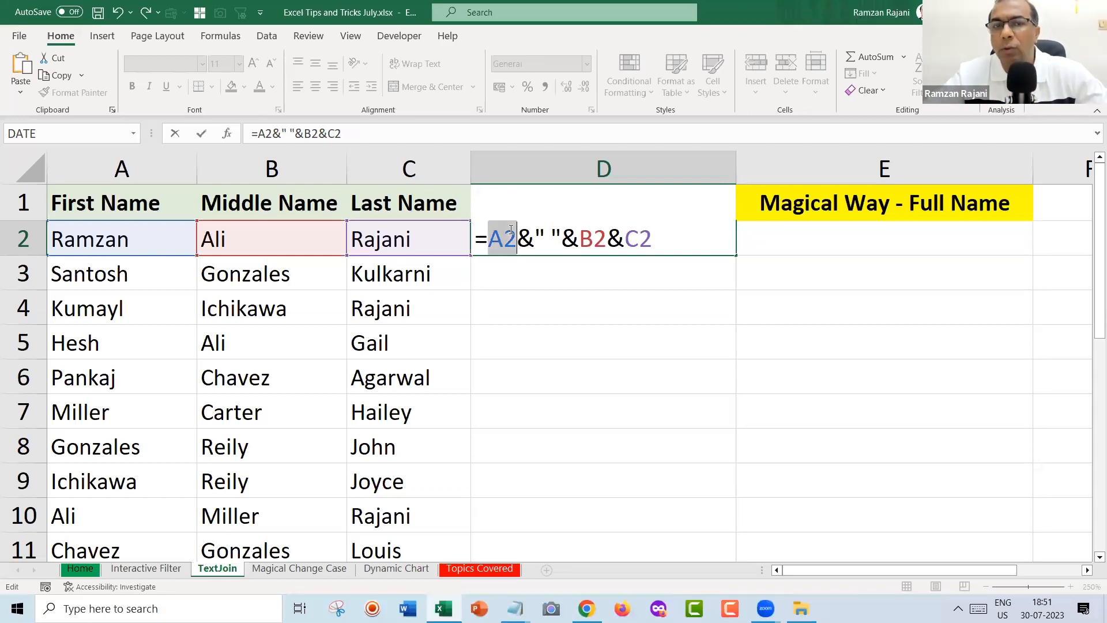
left_click(503, 237)
key("Right")
key("Right")
key("Right")
key("Right")
key("Left")
key("Right")
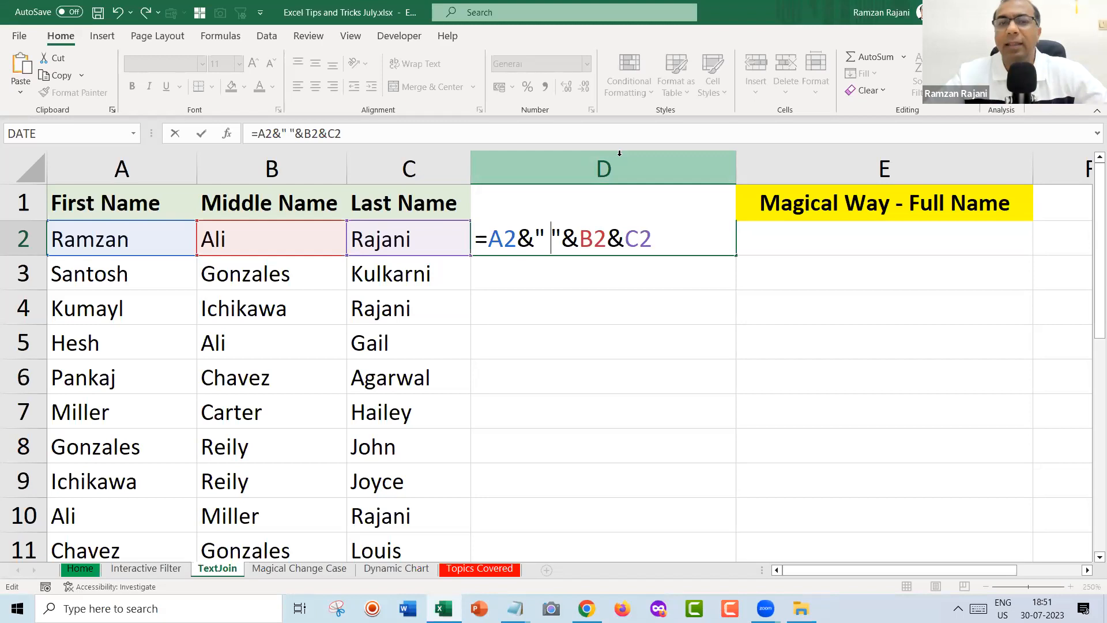
key("BackSpace")
type(".")
key("BackSpace")
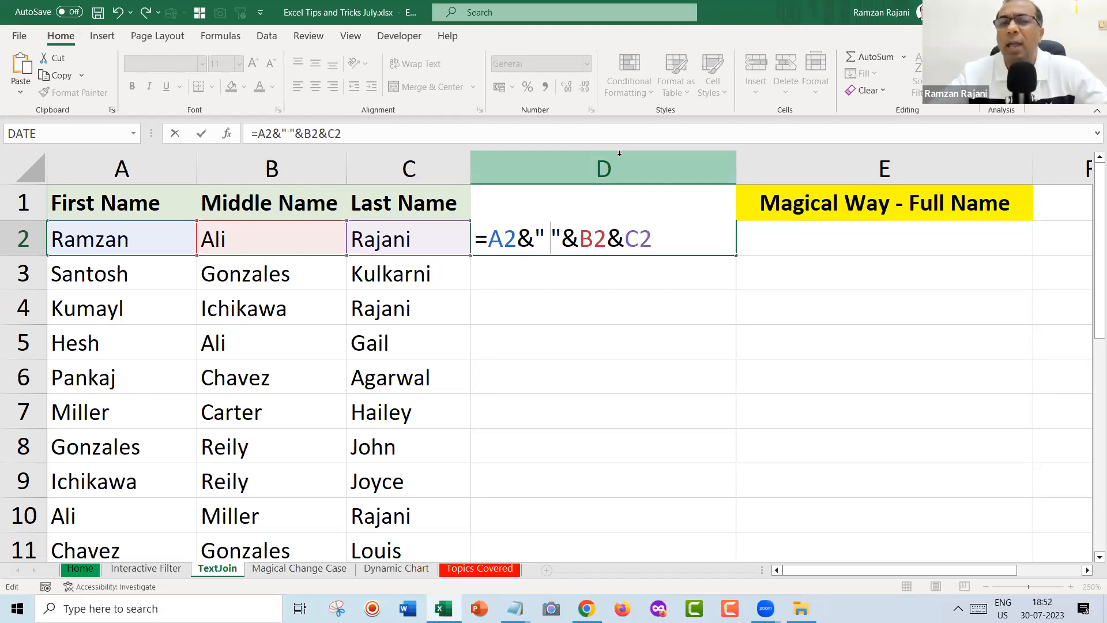
Add " "& before C2 so D2 reads =A2&" "&B2&" "&C2, then review it.
key("Right")
key("Right")
key("Right")
key("Right")
key("Right")
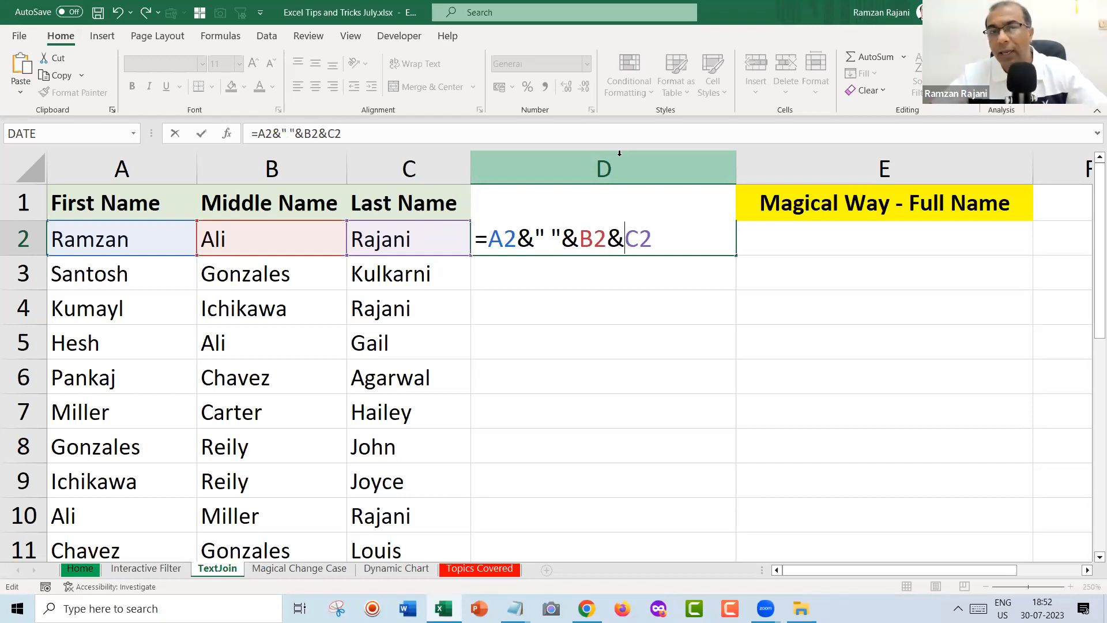
type("\" \"")
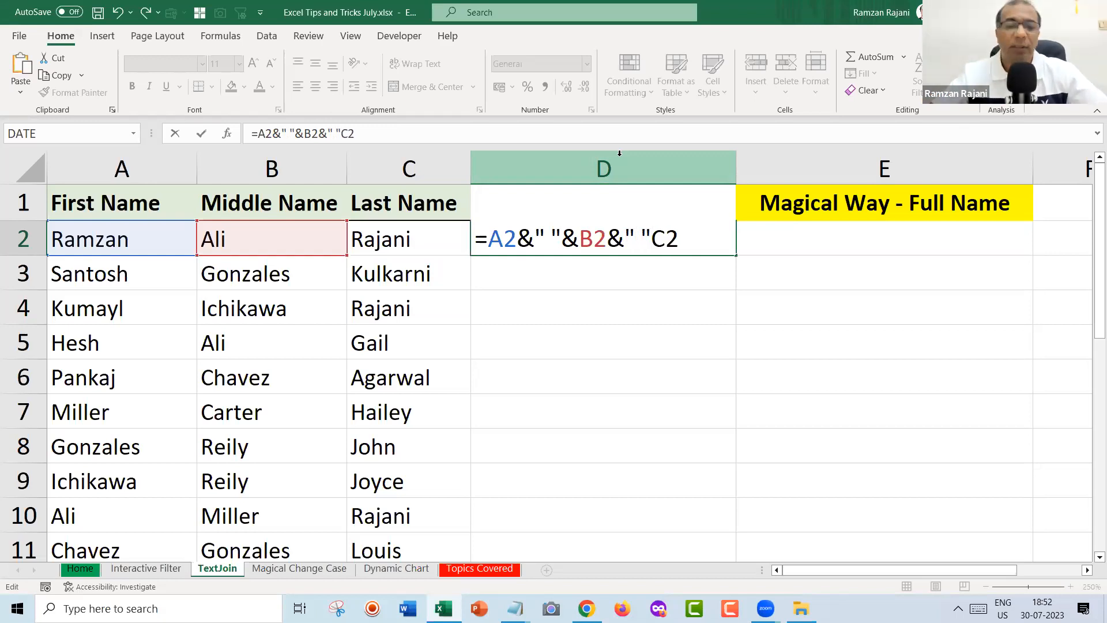
type("&")
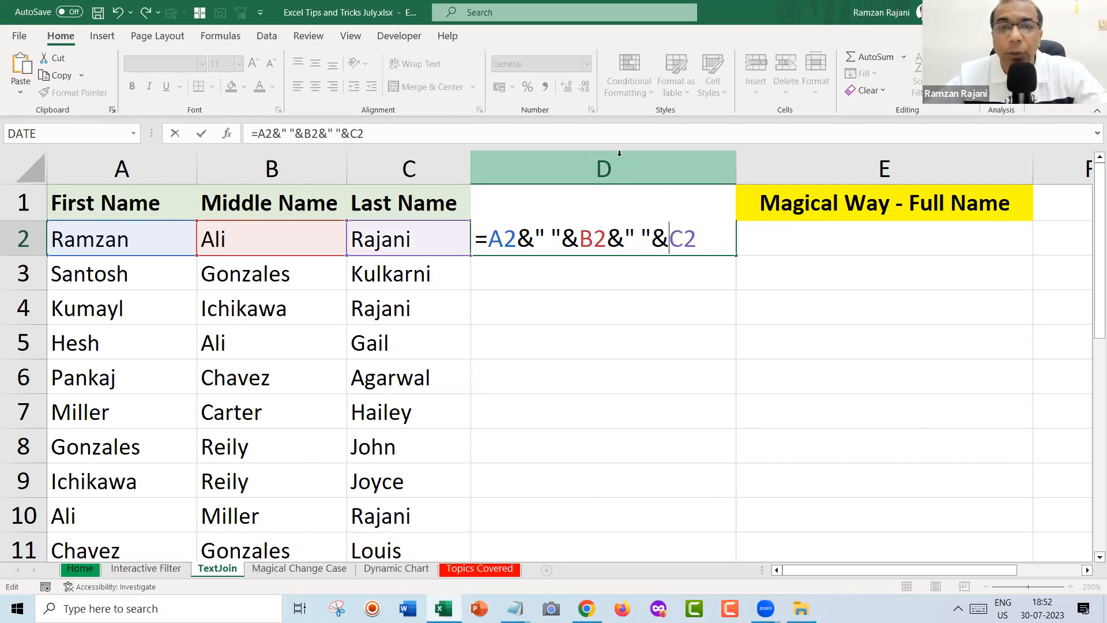
key("Return")
left_click(718, 230)
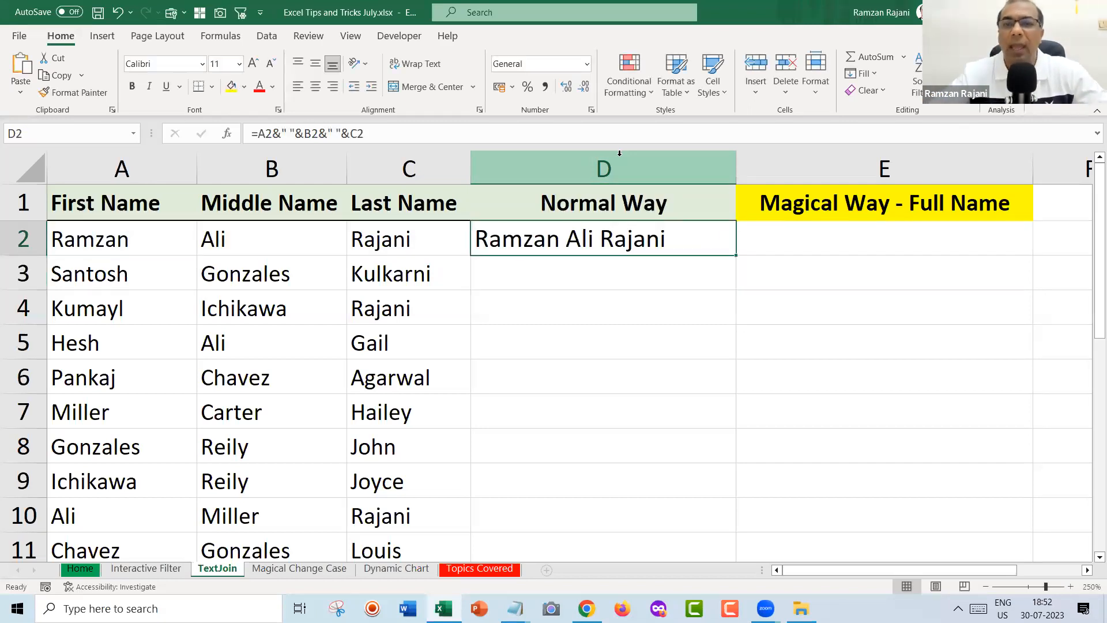
double_click(694, 241)
Copy D2's spaced full-name formula down the Normal Way column and check D3's copy.
key("Escape")
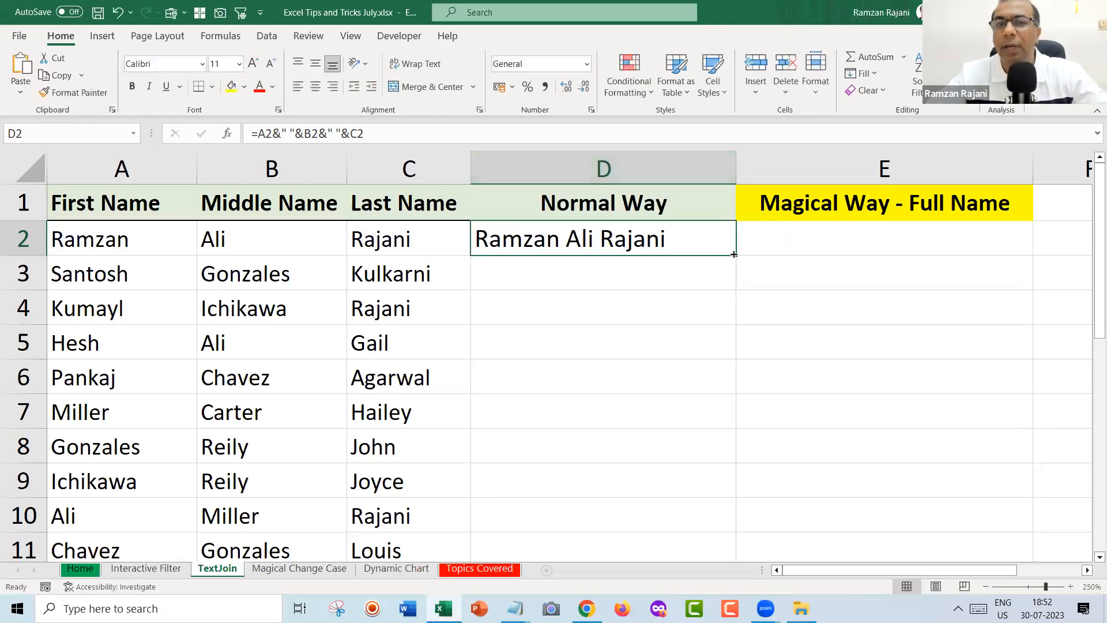
double_click(734, 254)
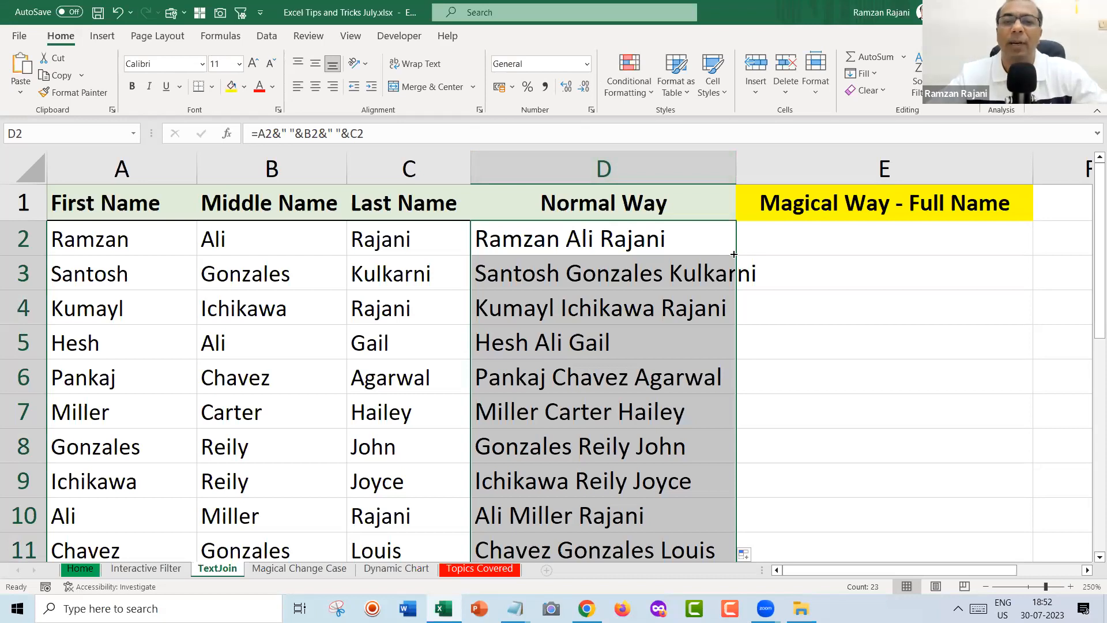
left_click(519, 274)
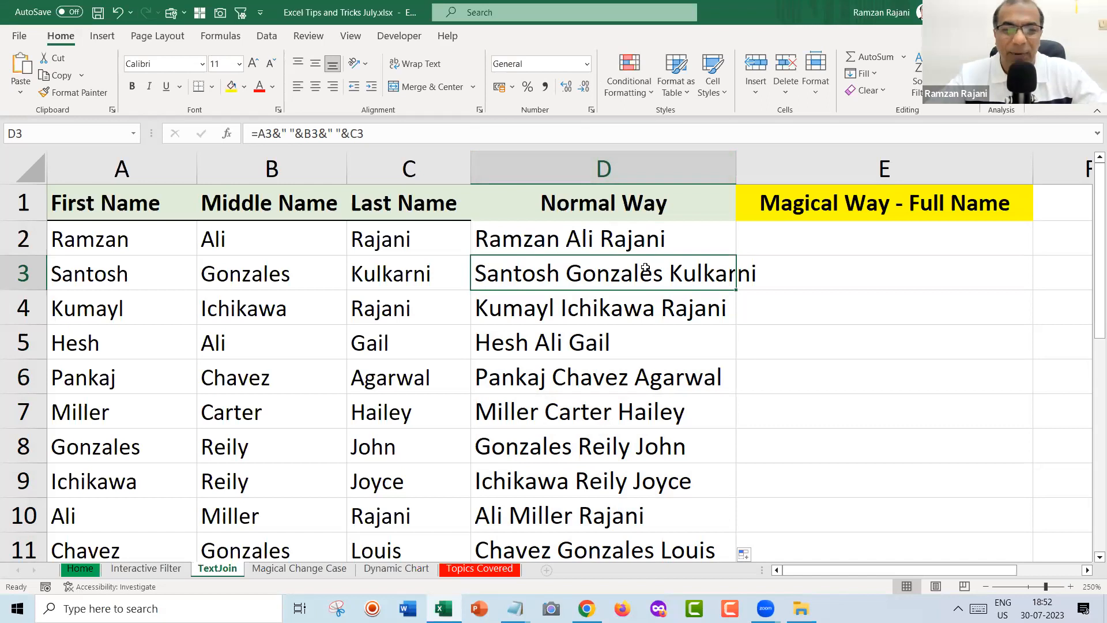
double_click(698, 236)
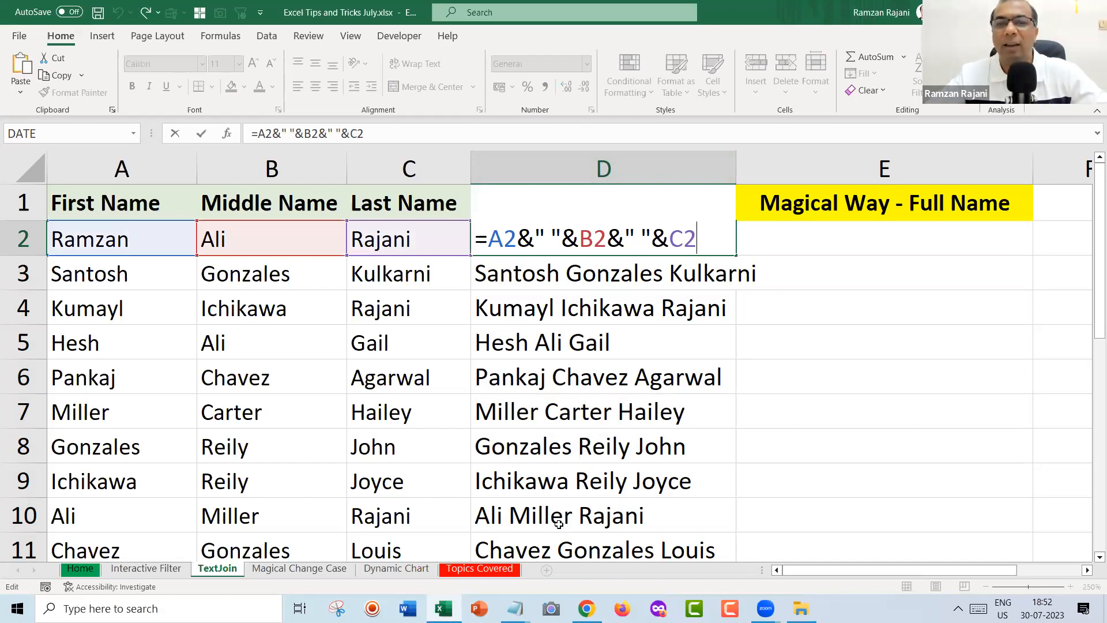
key("alt+Tab")
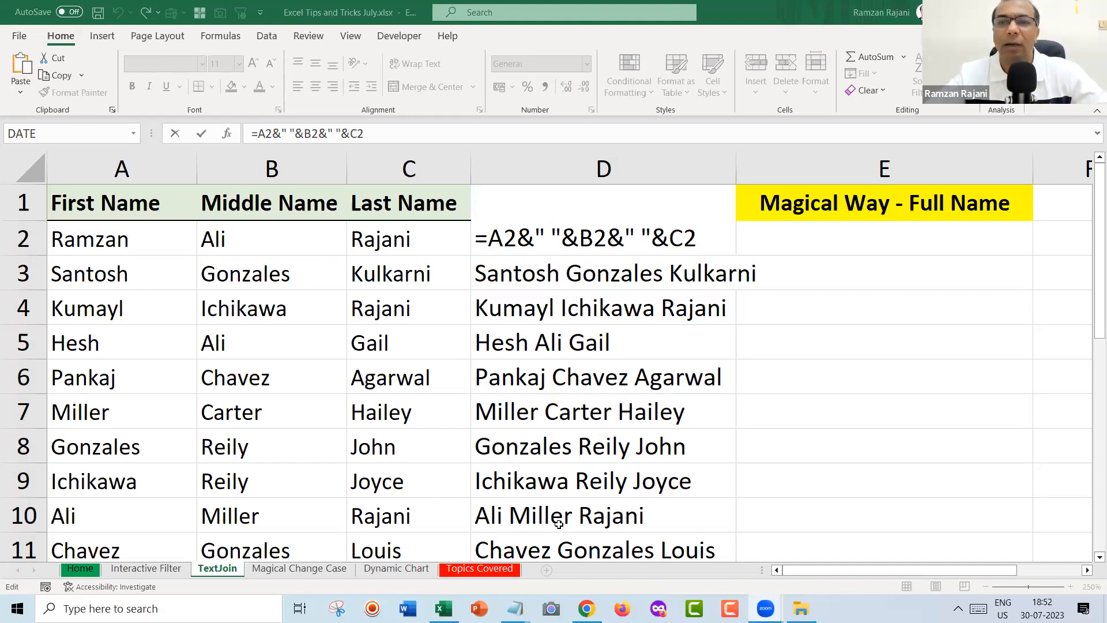
left_click(706, 237)
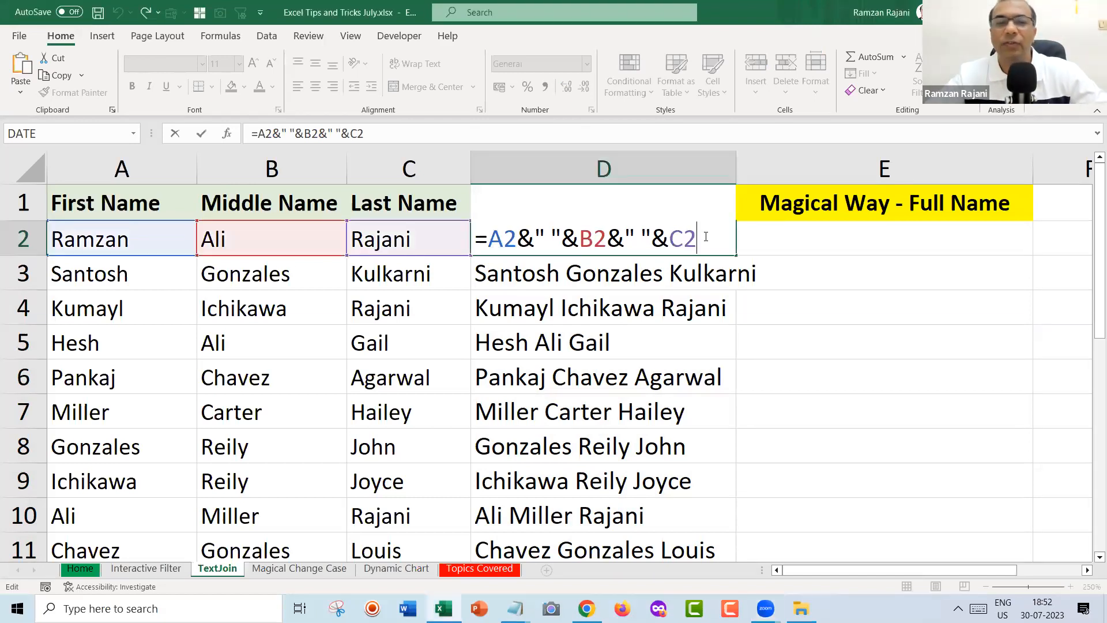
key("ctrl+a")
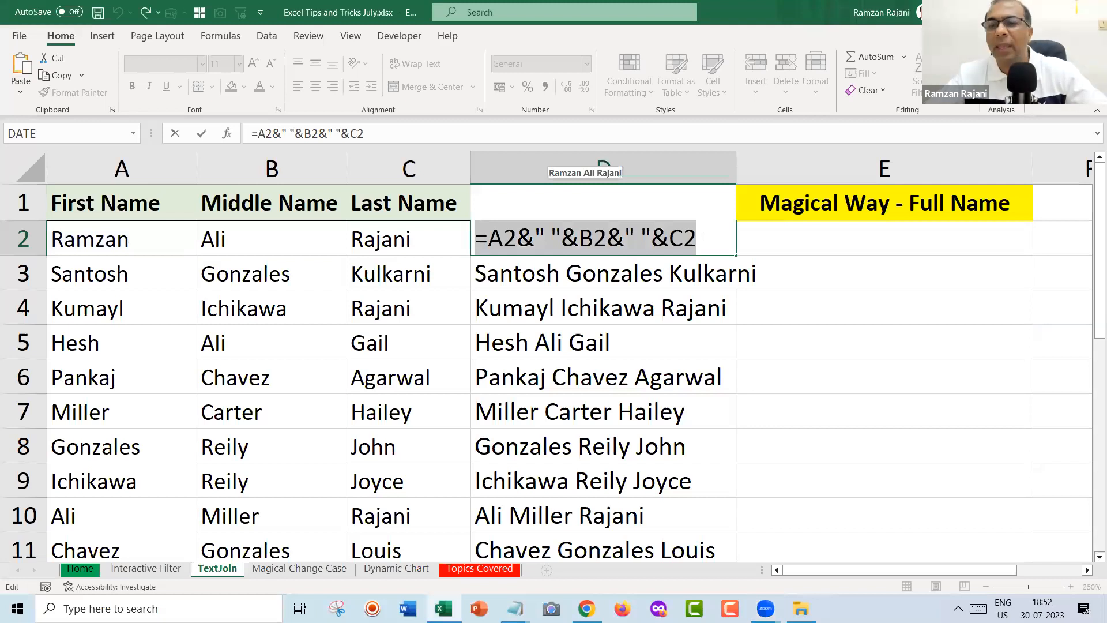
left_click(766, 609)
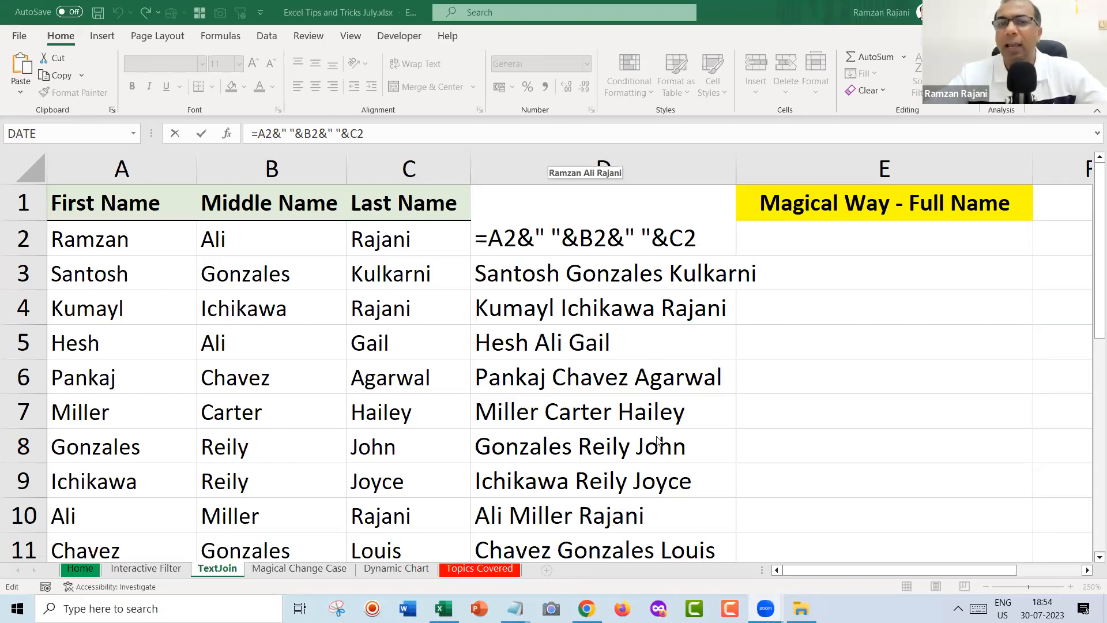
left_click(699, 233)
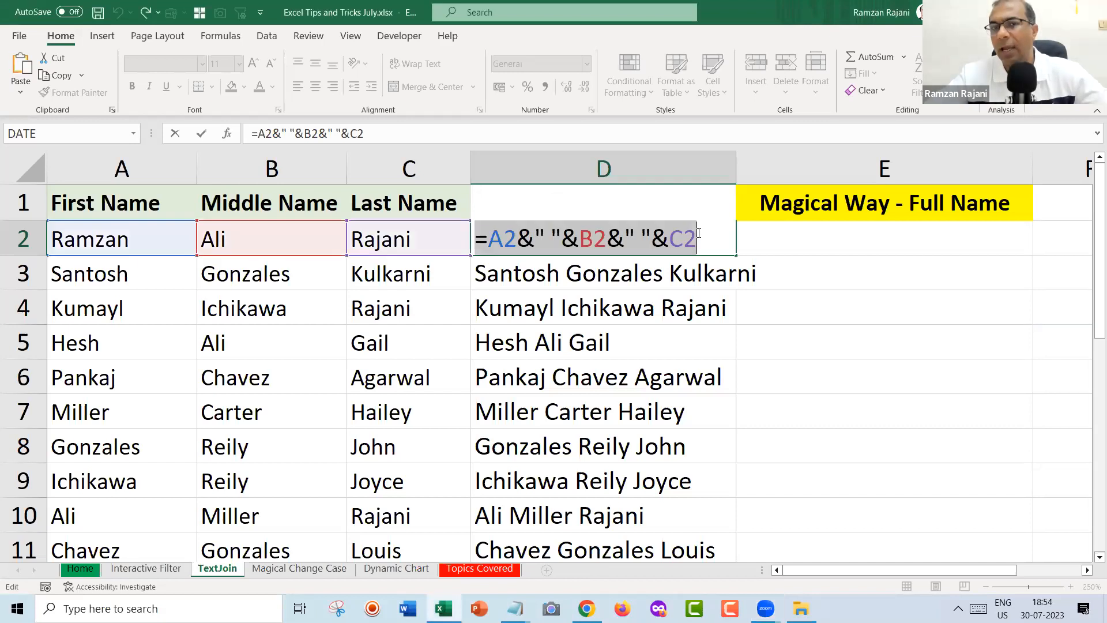
left_click(699, 233)
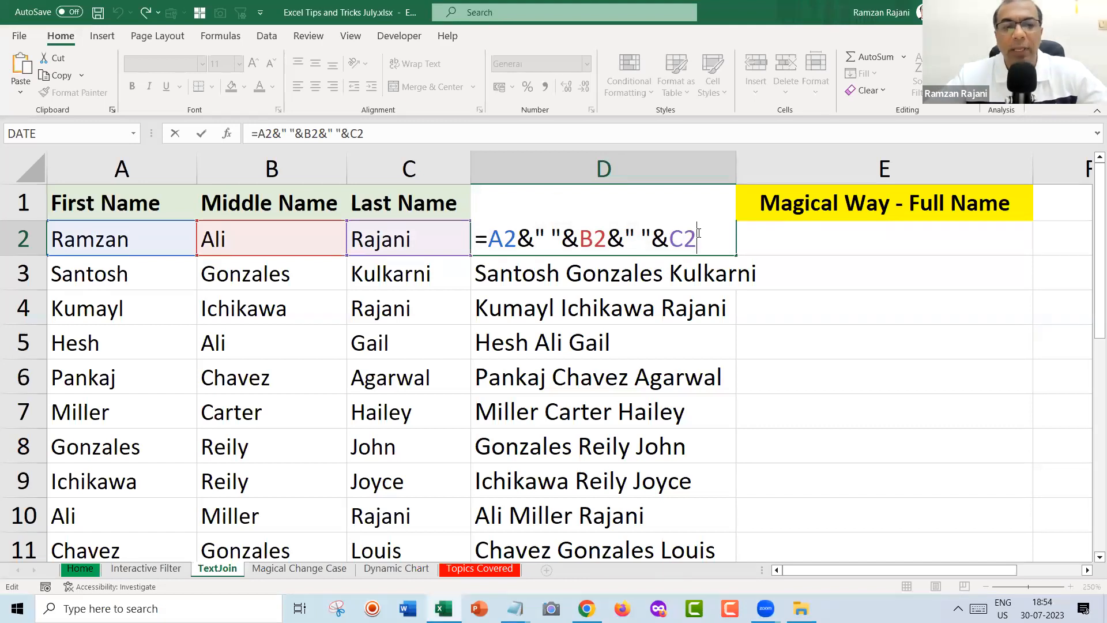
key("Return")
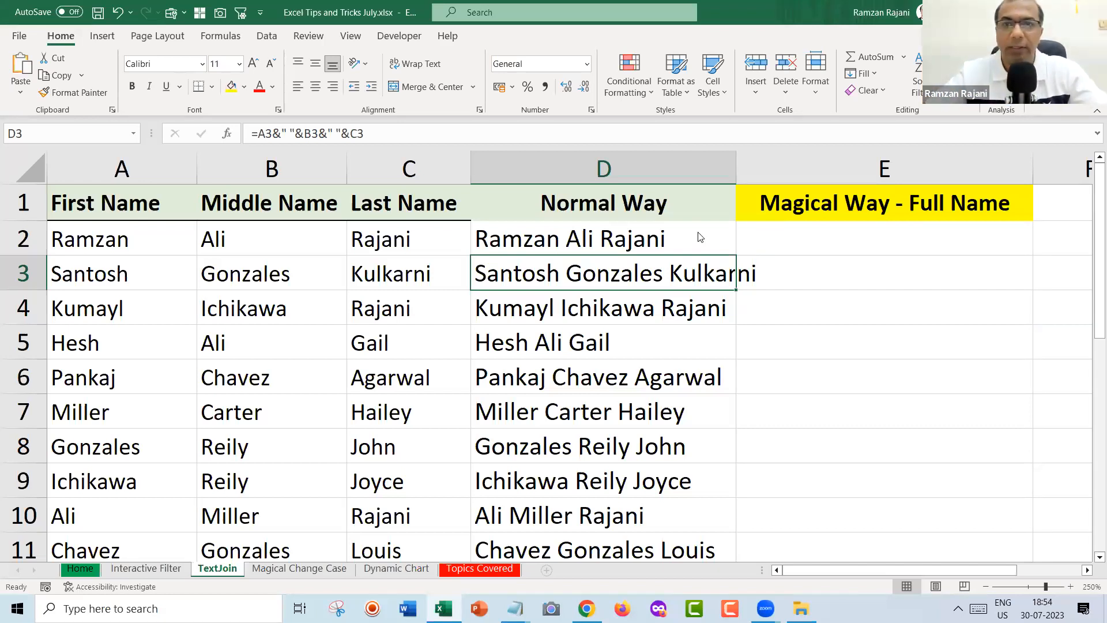
key("alt+Tab")
key("alt+Tab")
key("alt+Tab")
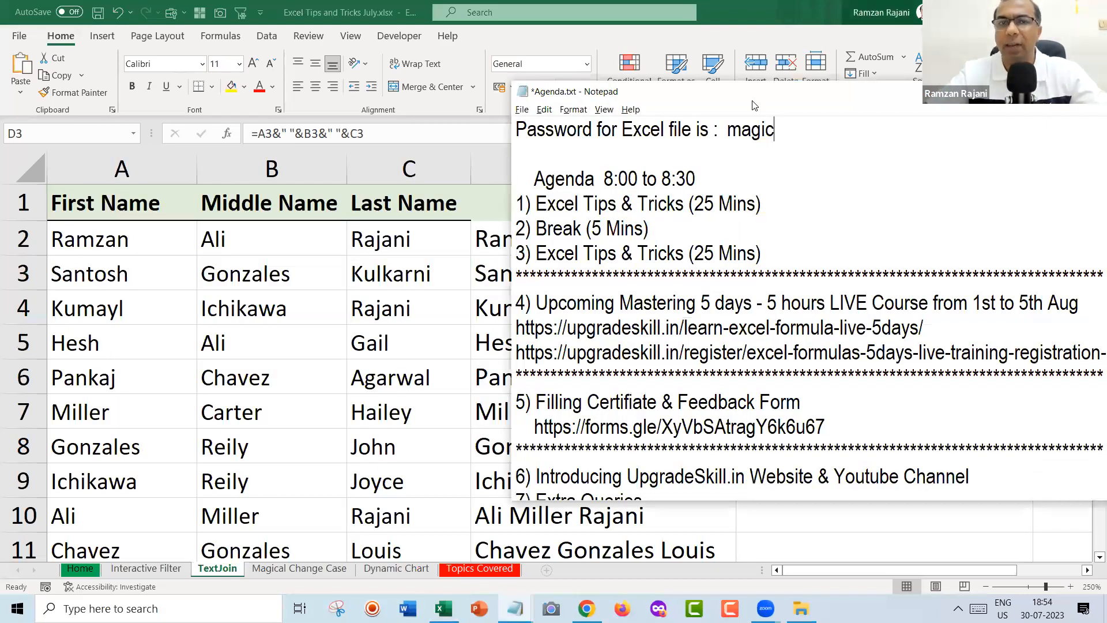
Move the Agenda.txt window onscreen and highlight the Excel Tips & Tricks and Break (5 Mins) items.
left_click_drag(753, 106, 506, 88)
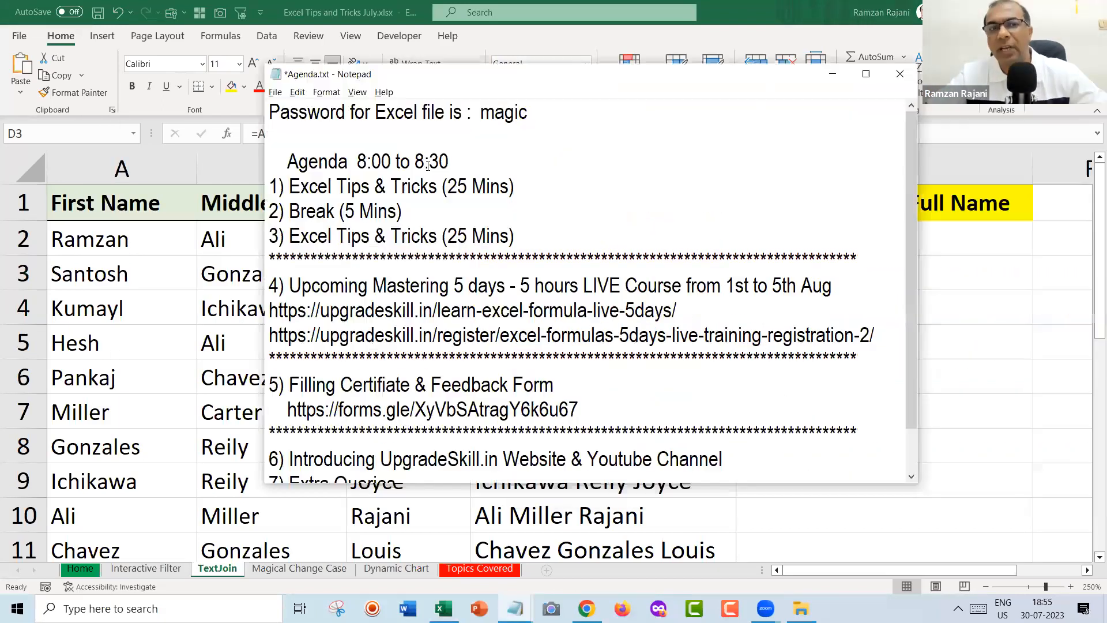
left_click_drag(290, 186, 529, 189)
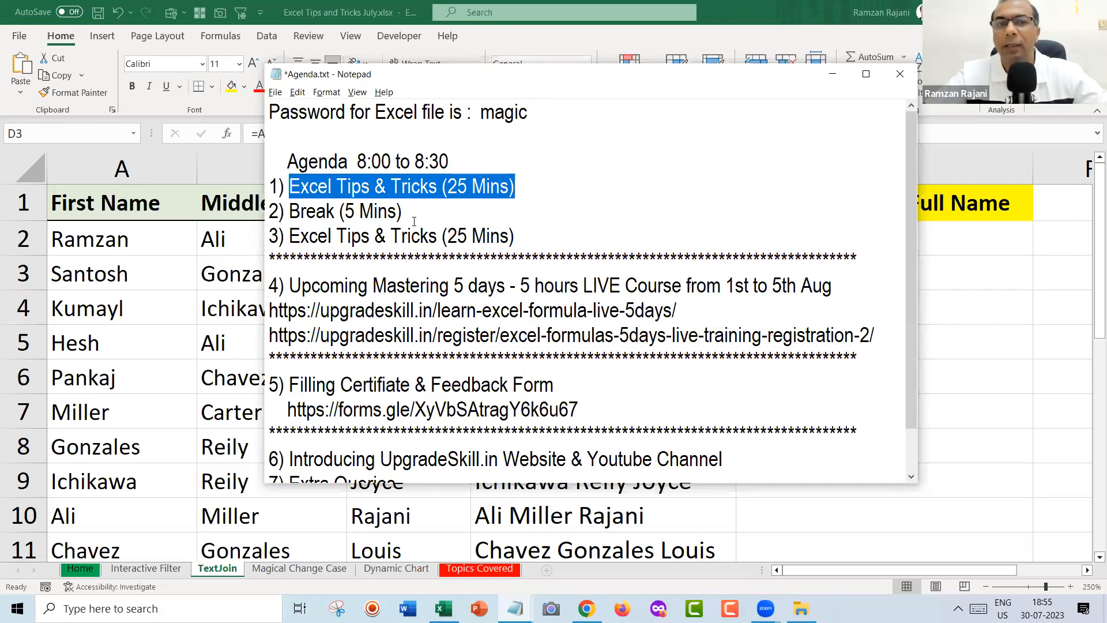
left_click_drag(402, 211, 286, 217)
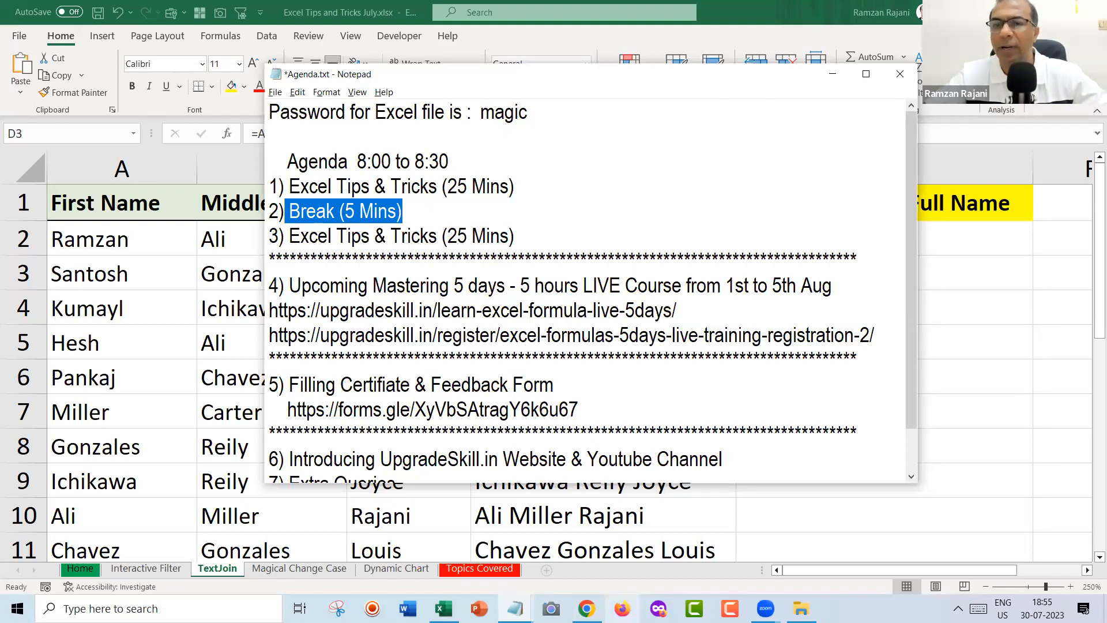
Highlight the second Excel Tips & Tricks item and the certificate and feedback form item.
left_click(766, 609)
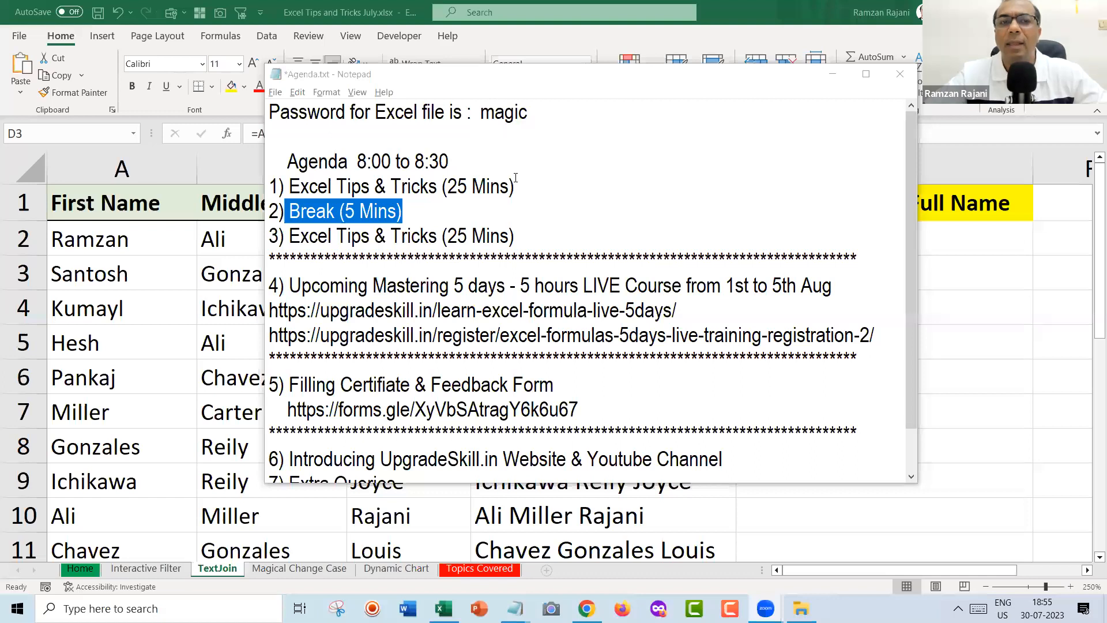
left_click(434, 207)
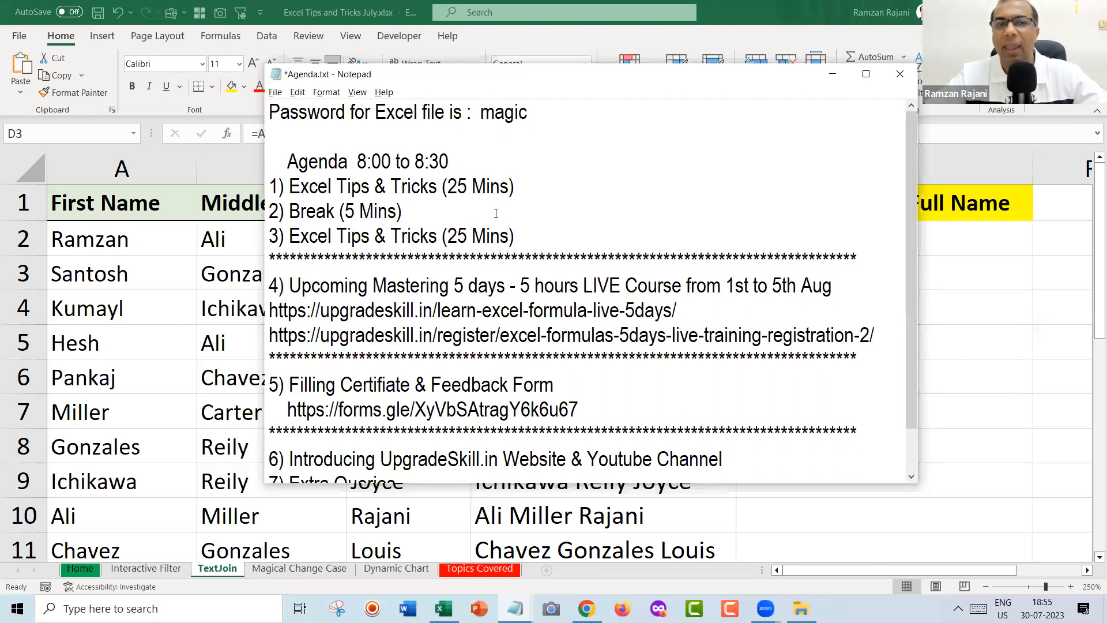
left_click(523, 229)
left_click_drag(522, 229, 280, 243)
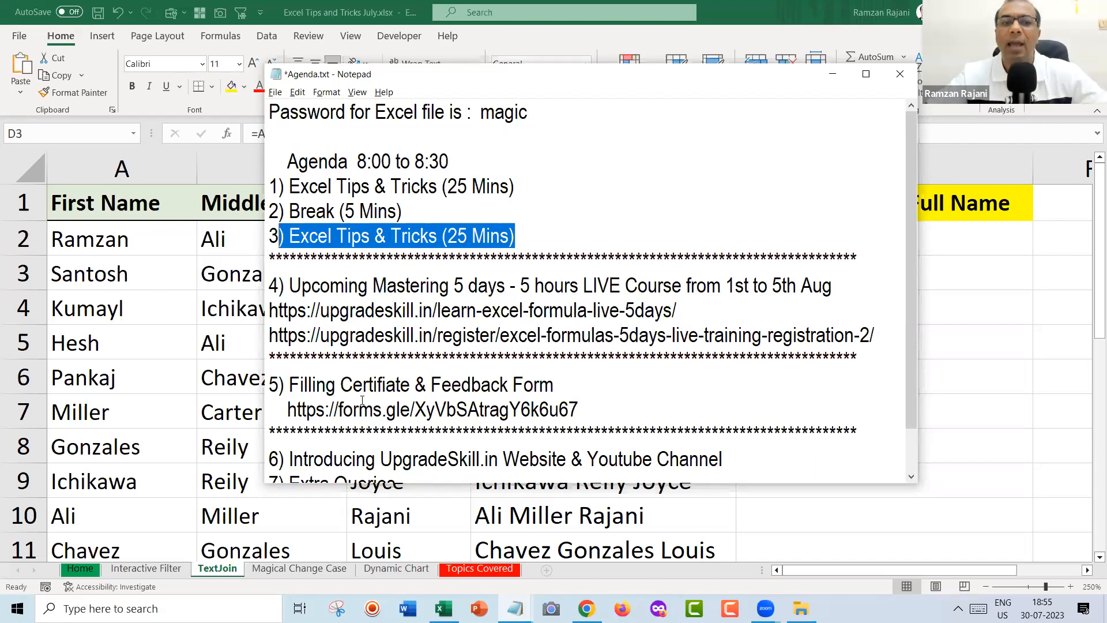
left_click_drag(289, 385, 554, 383)
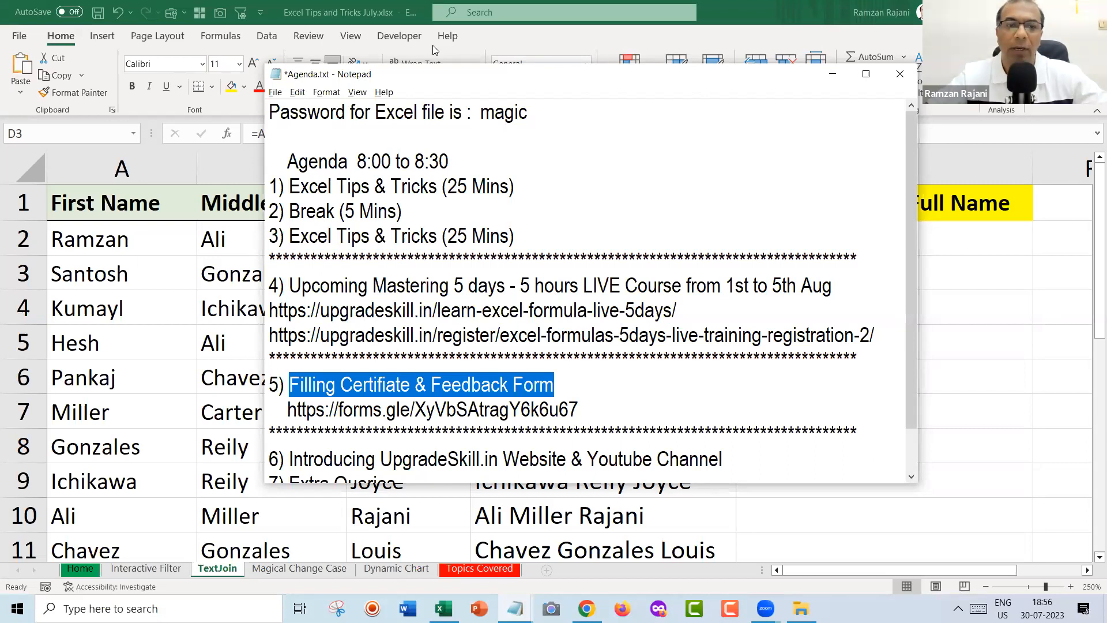
left_click_drag(490, 78, 432, 45)
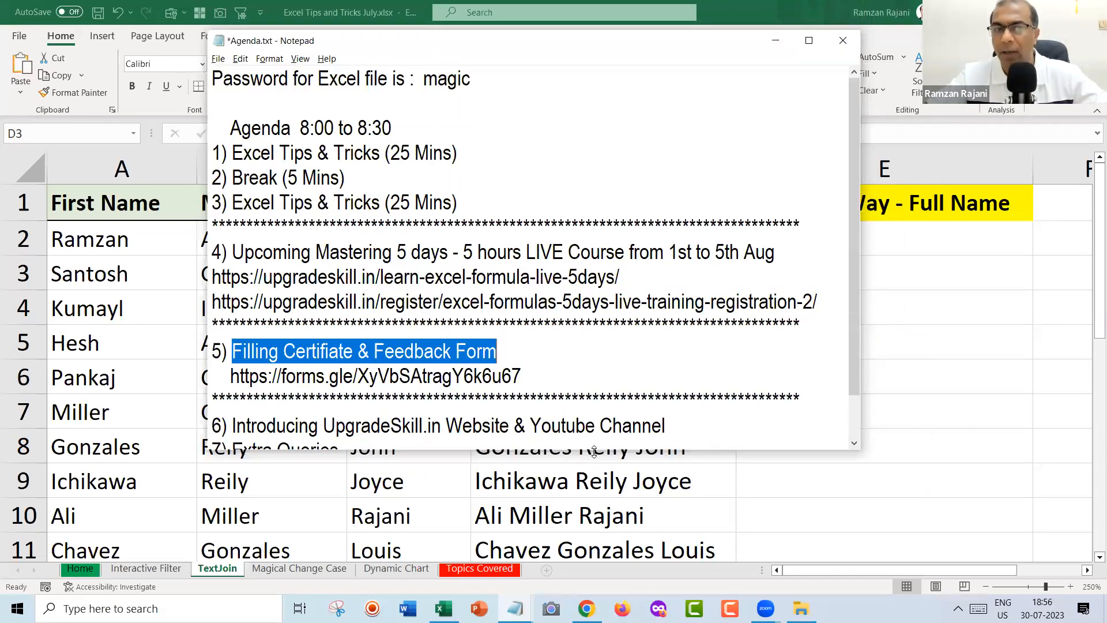
Lengthen the notes to reveal 7) Extra Queries, highlight UpgradeSkill.in and Youtube Channel, then return to Excel.
left_click_drag(595, 451, 597, 495)
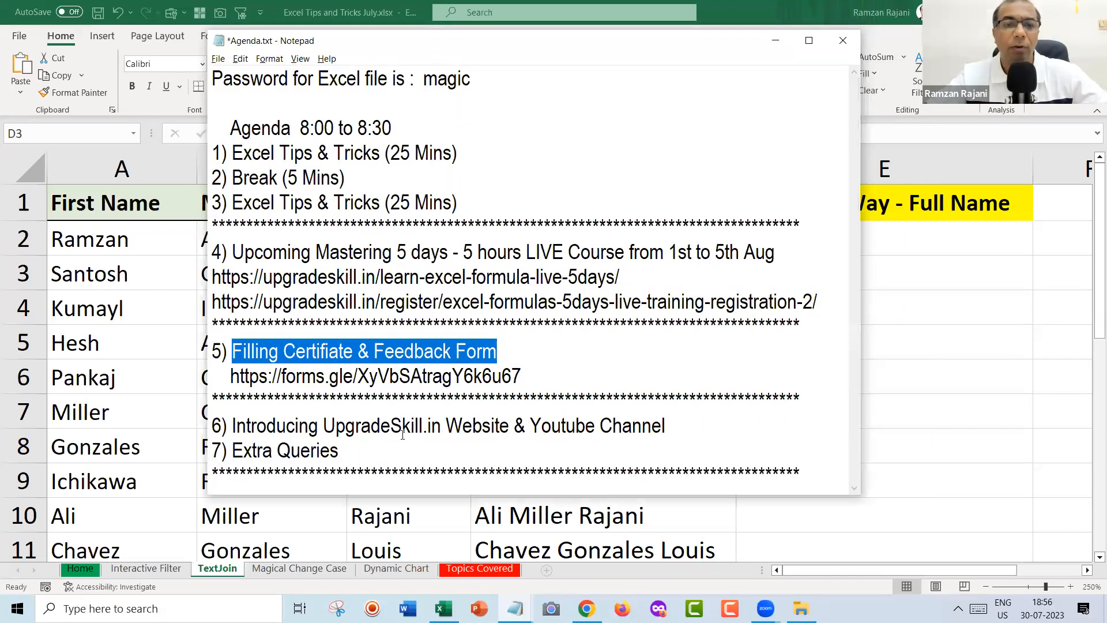
left_click_drag(324, 425, 441, 422)
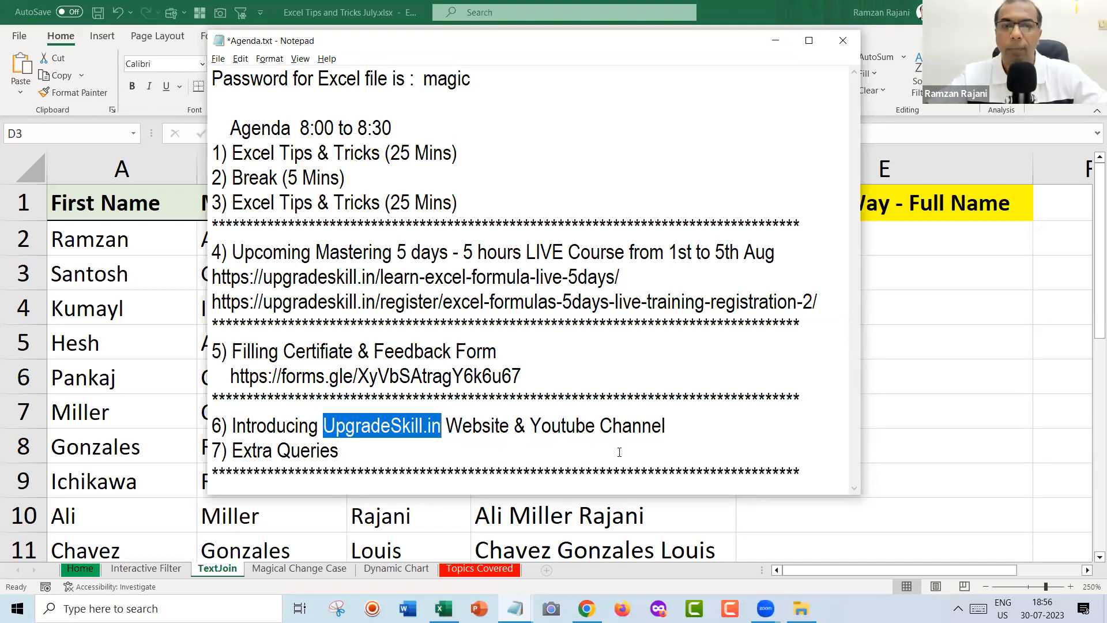
left_click_drag(684, 436, 531, 431)
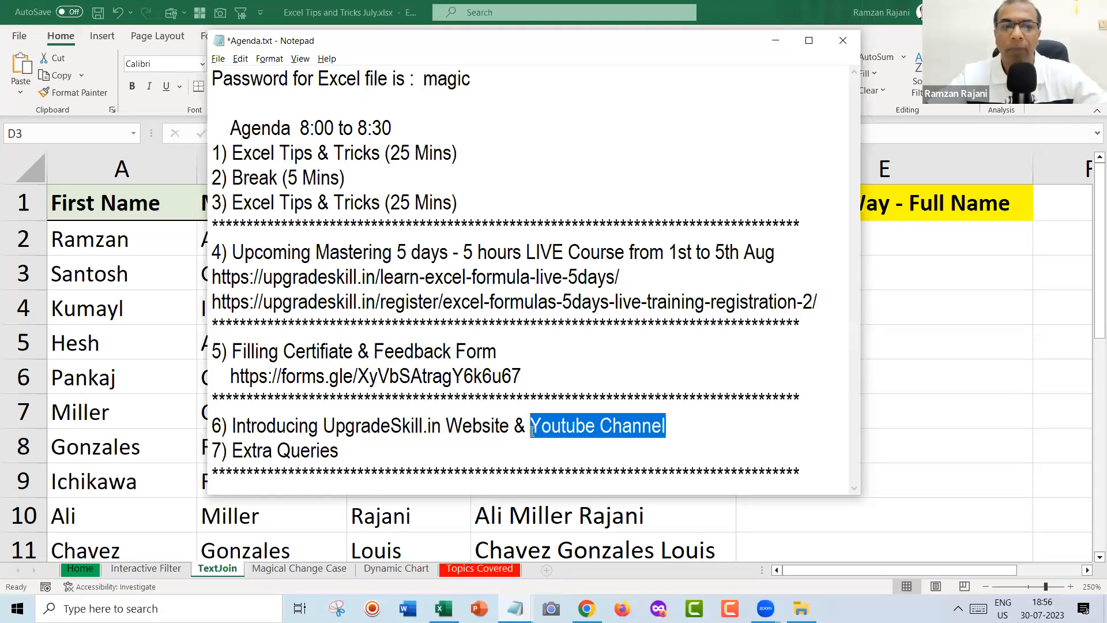
left_click(361, 452)
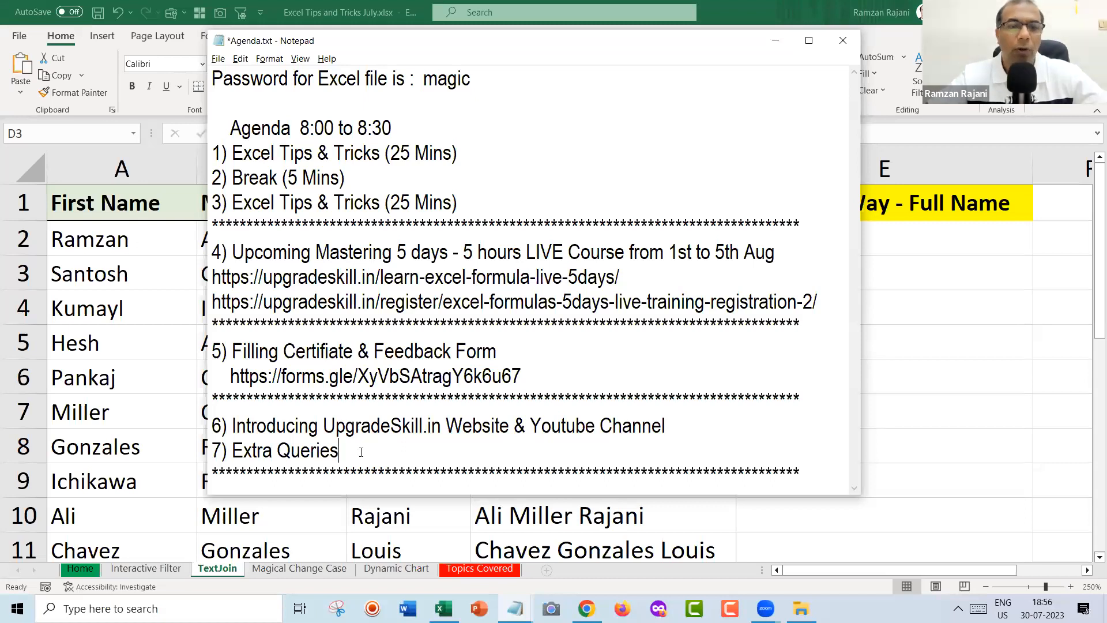
left_click(301, 569)
left_click(300, 569)
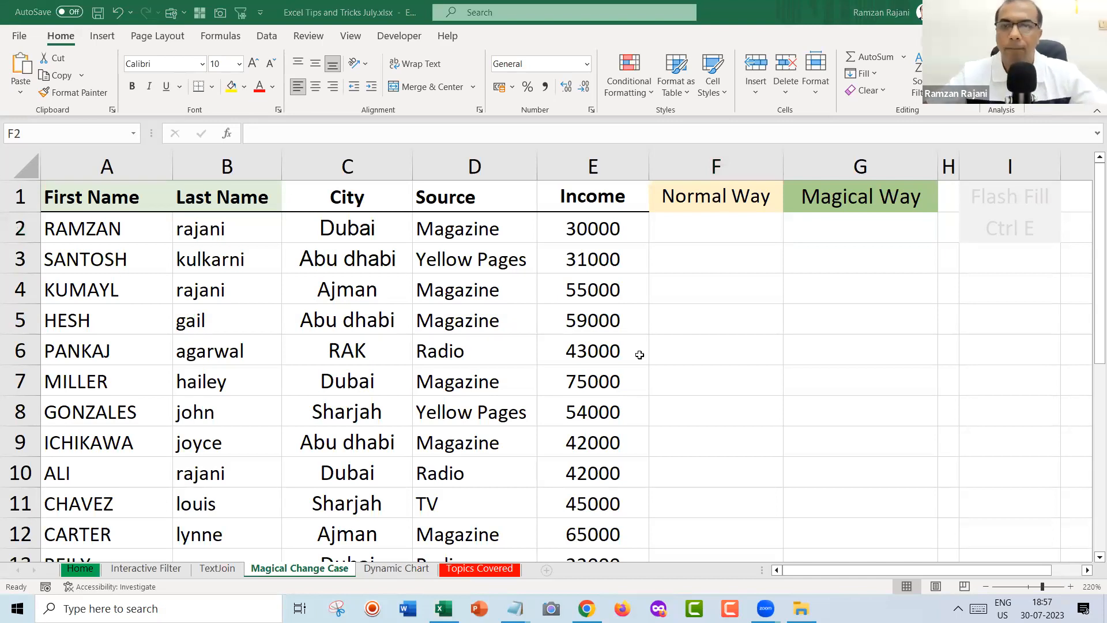
Select F2 on the Magical Change Case sheet, then go back to the TextJoin sheet.
left_click(715, 221)
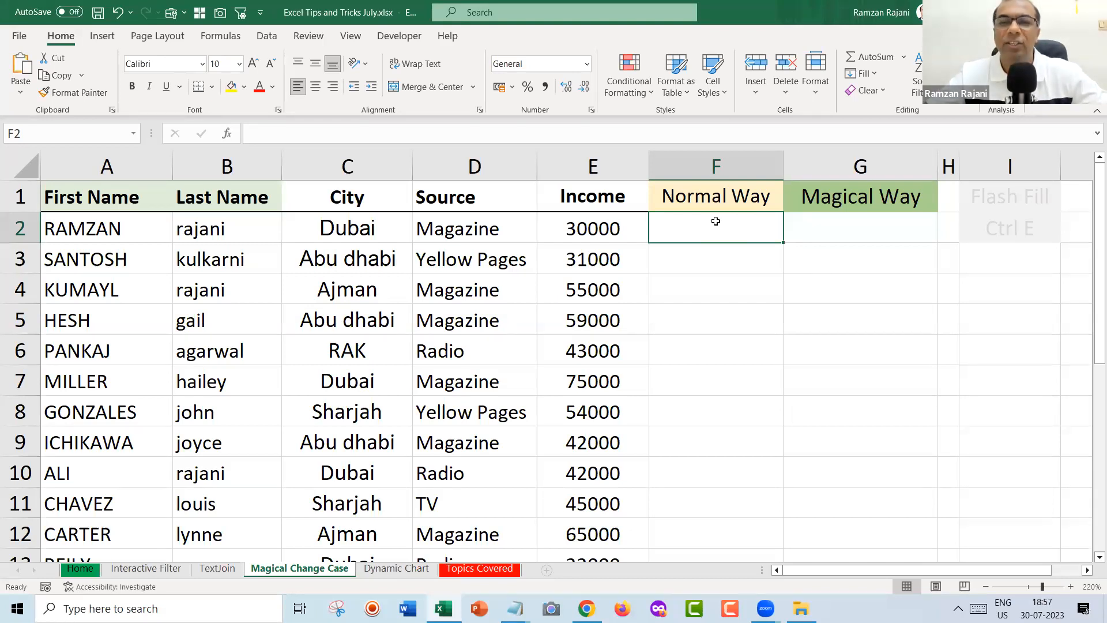
key("ctrl+Page_Up")
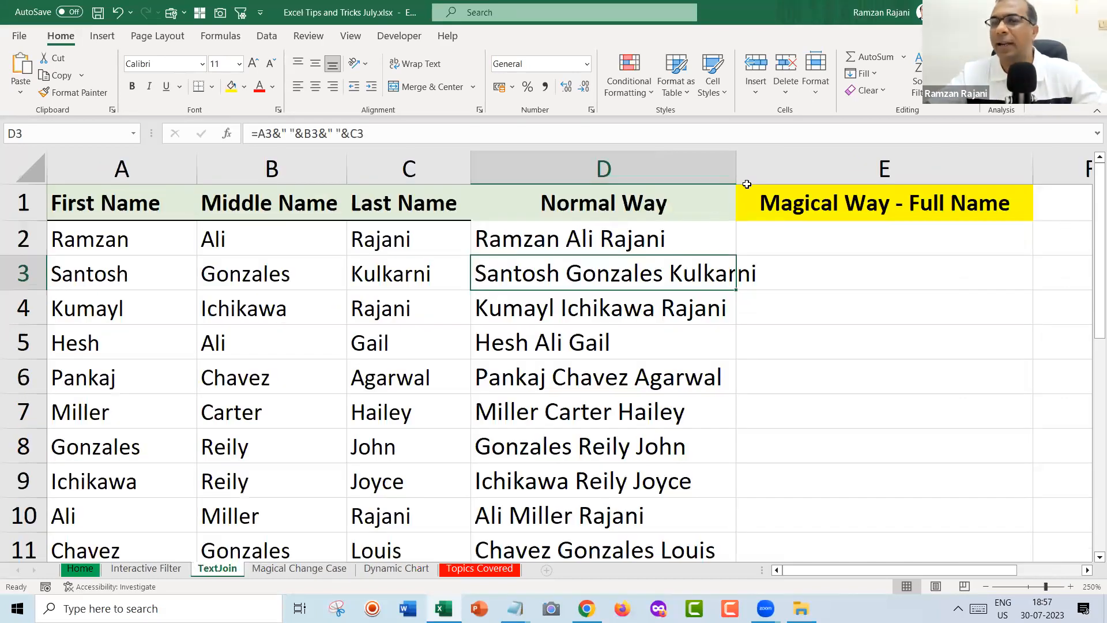
Inspect the full-name formula in D2 without changing it.
left_click(732, 167)
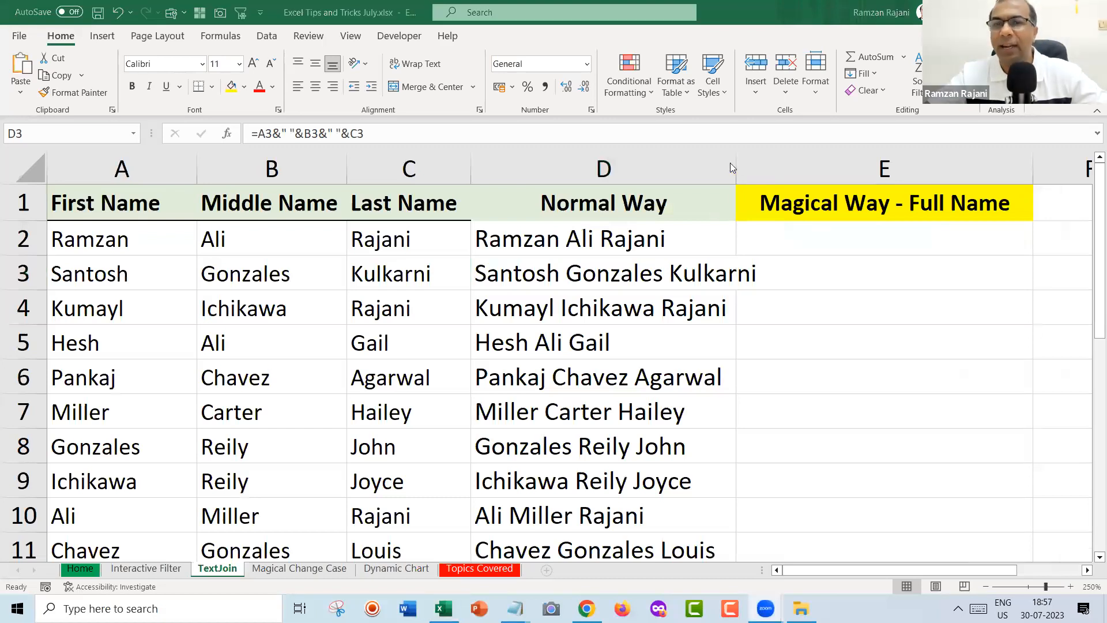
left_click(790, 241)
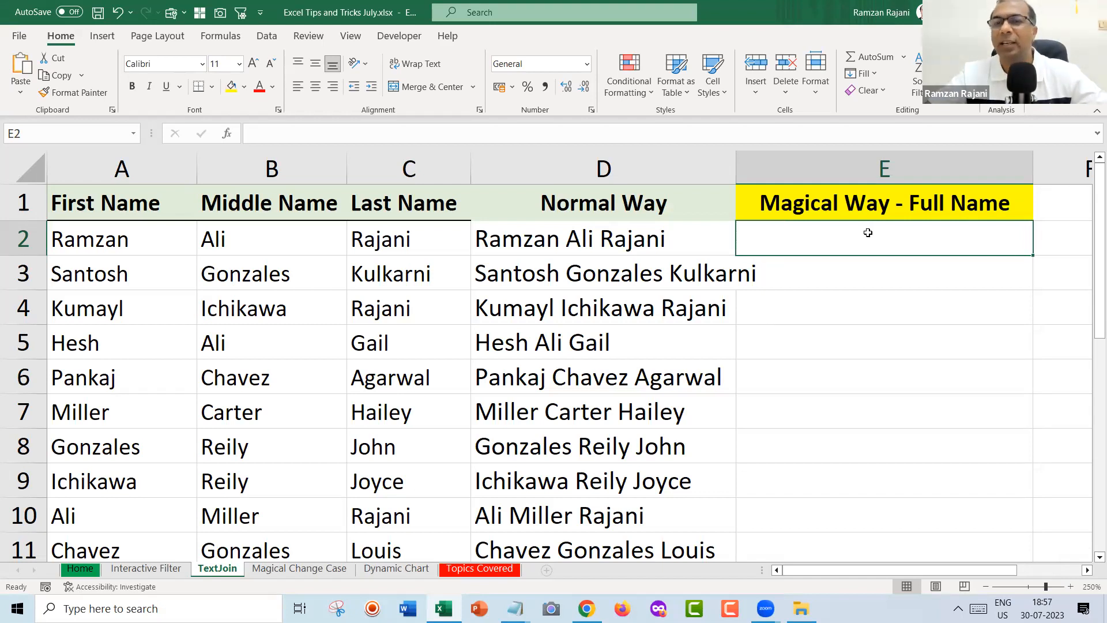
double_click(666, 245)
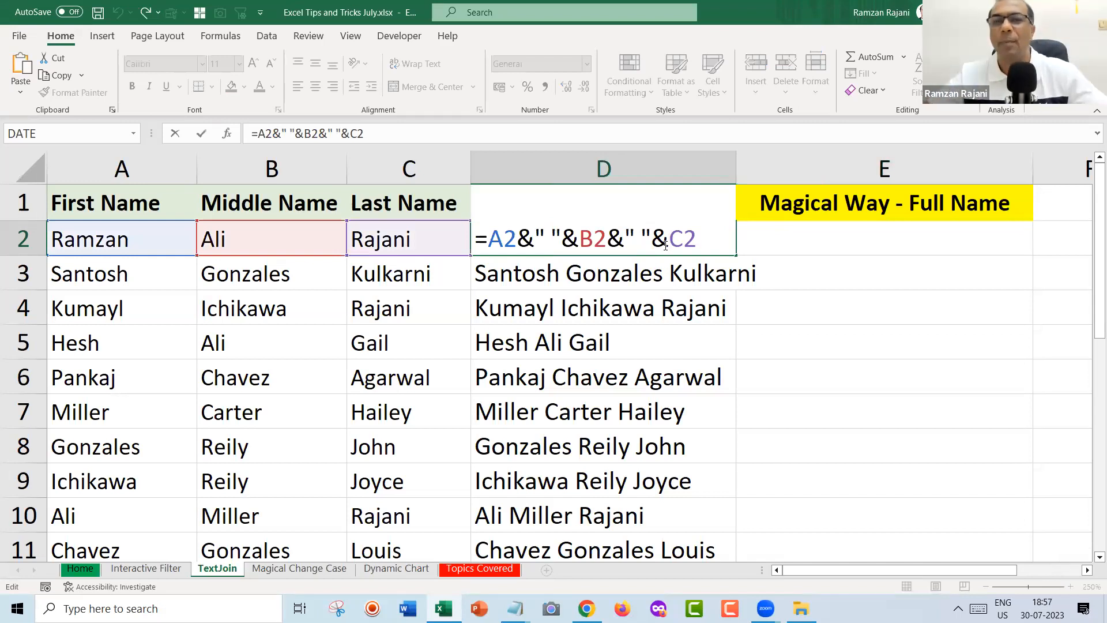
key("Escape")
Clear all full names below the heading in column D, then move to E2.
key("ctrl+shift+Down")
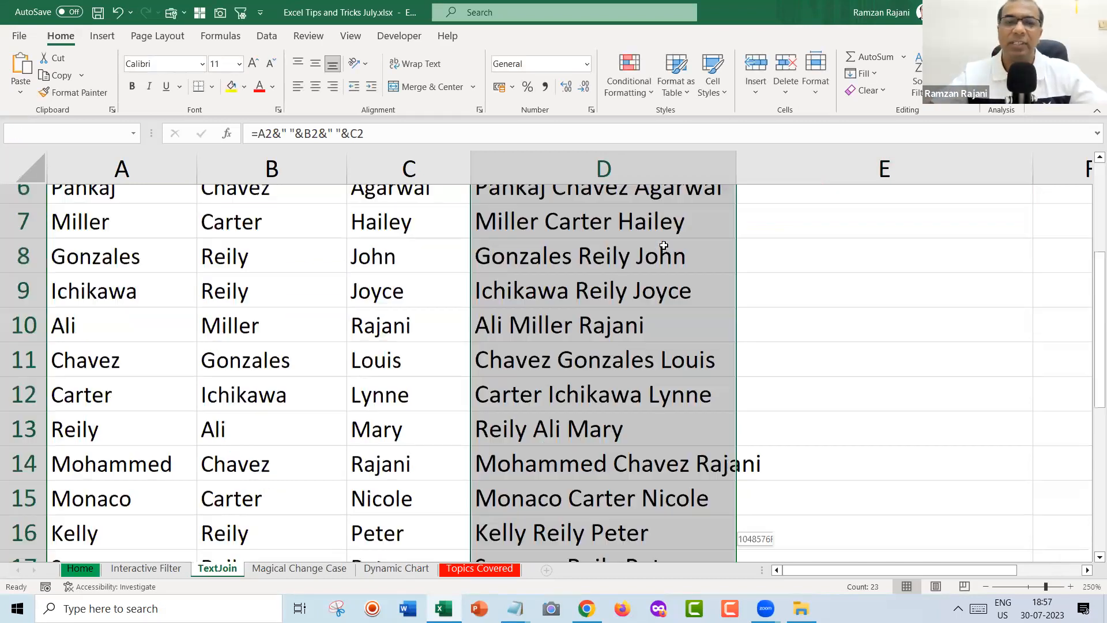
key("Delete")
scroll(664, 245, "up", 5)
key("Up")
key("Down")
key("Right")
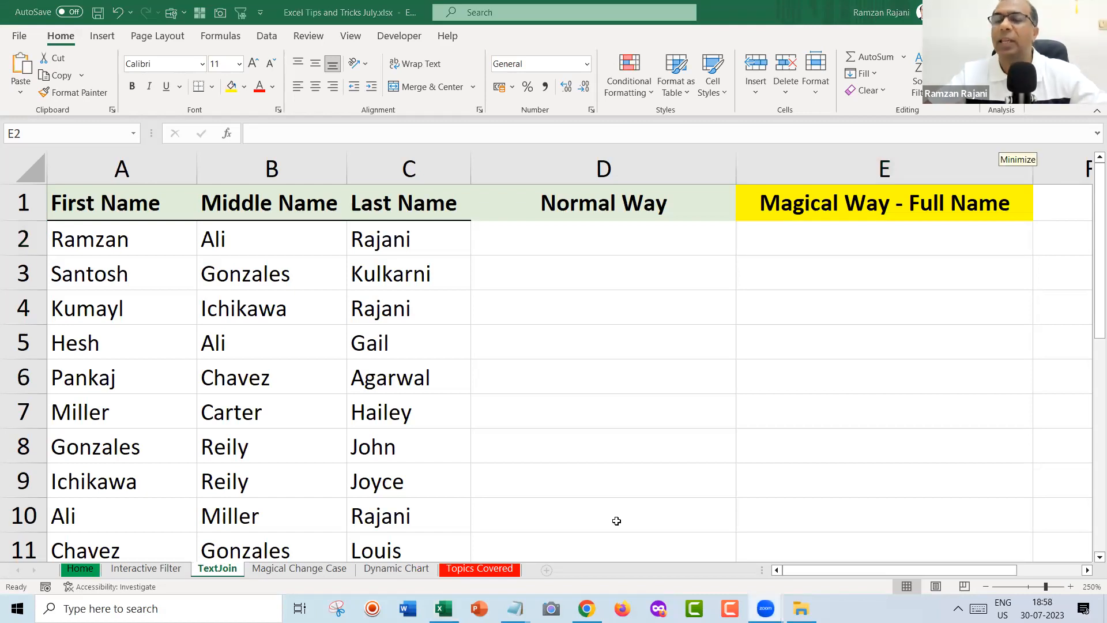
left_click(787, 245)
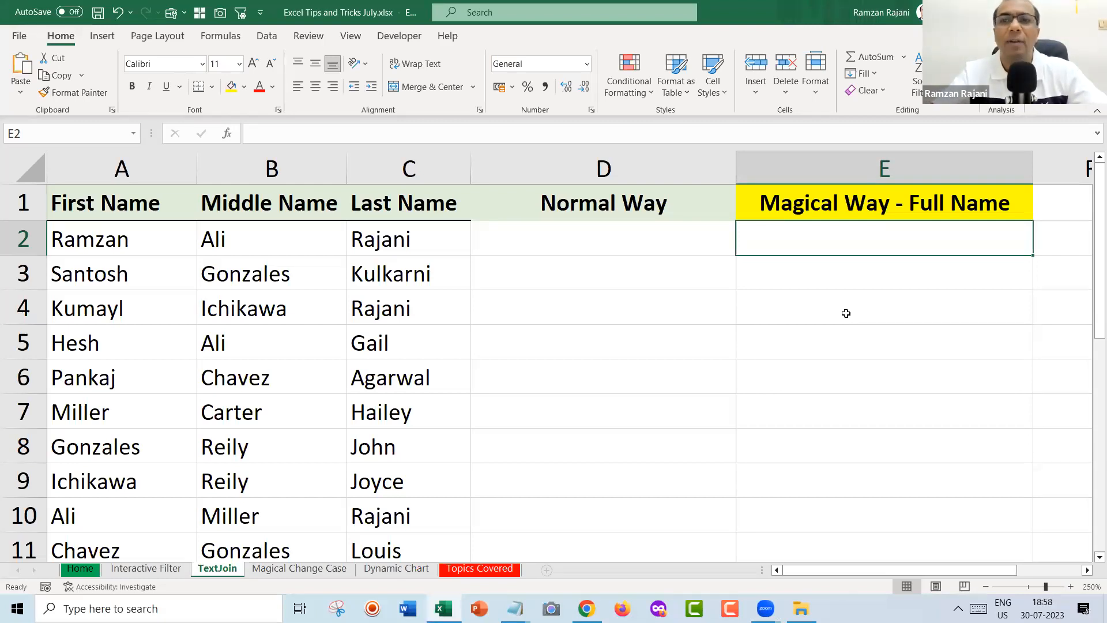
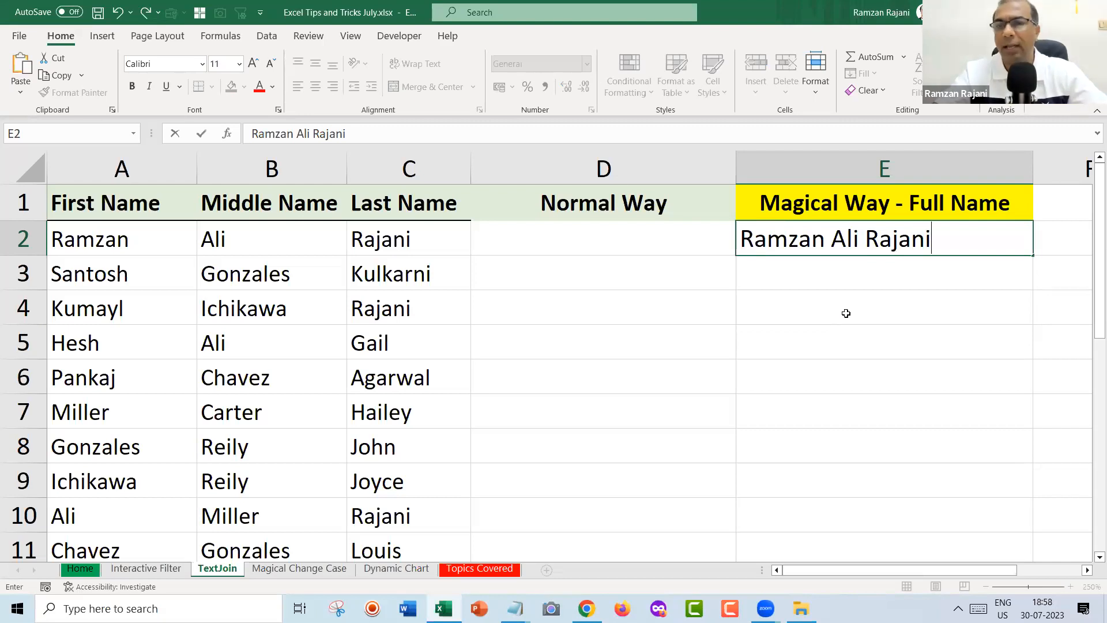
key("Return")
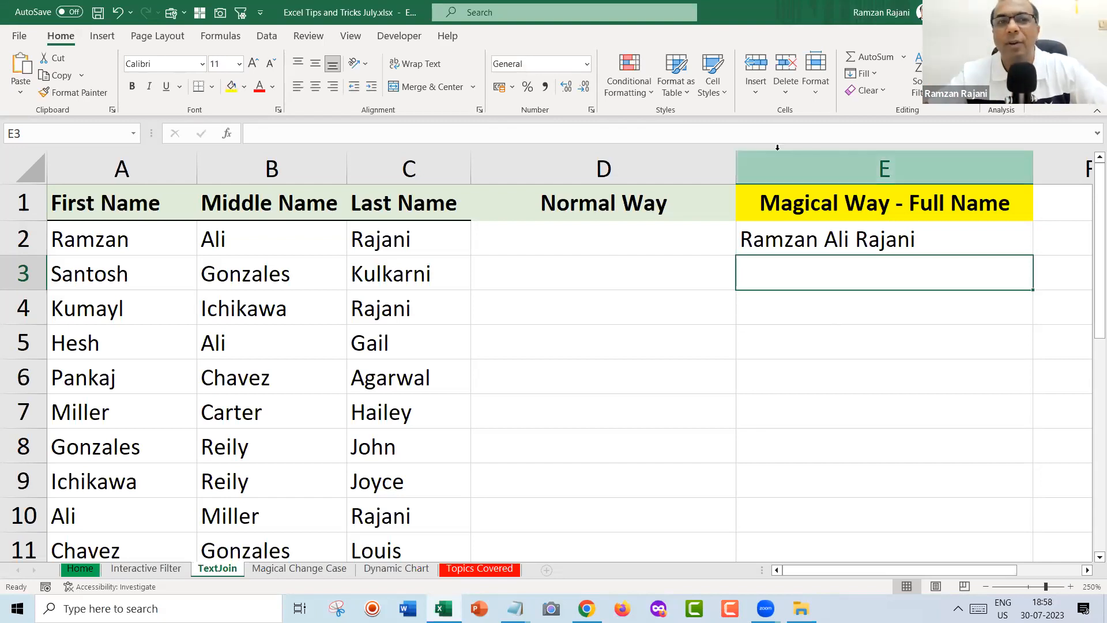
left_click(266, 37)
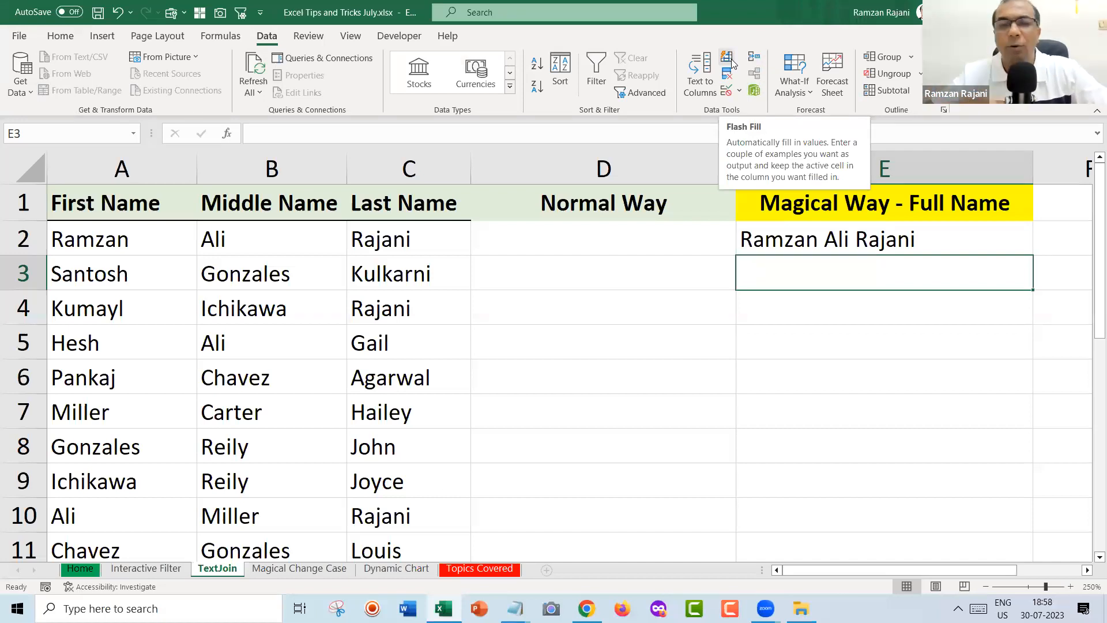
Jot and remove a 'Ctrl E' note in D3, then Flash Fill column E from E3.
left_click(825, 243)
left_click(823, 261)
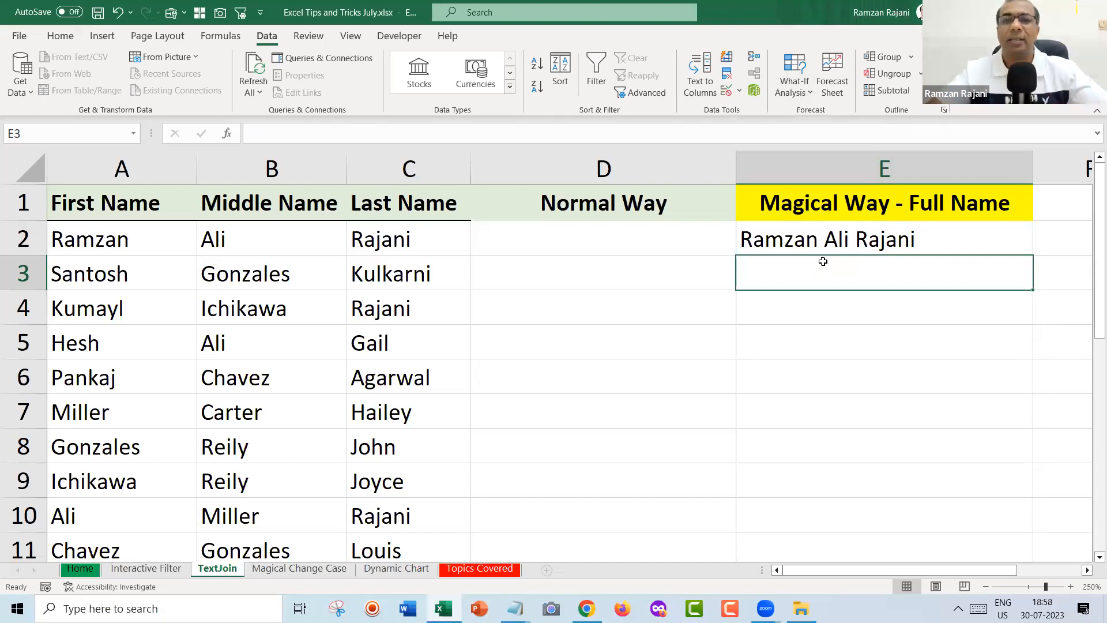
key("Left")
type("Ctrl E")
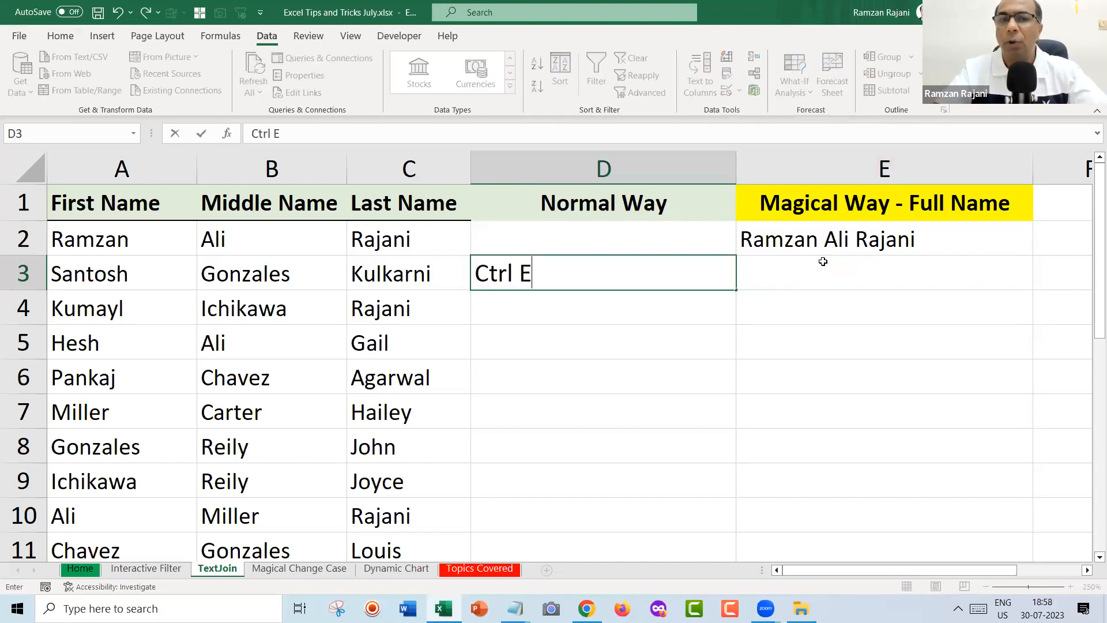
key("Return")
key("Up")
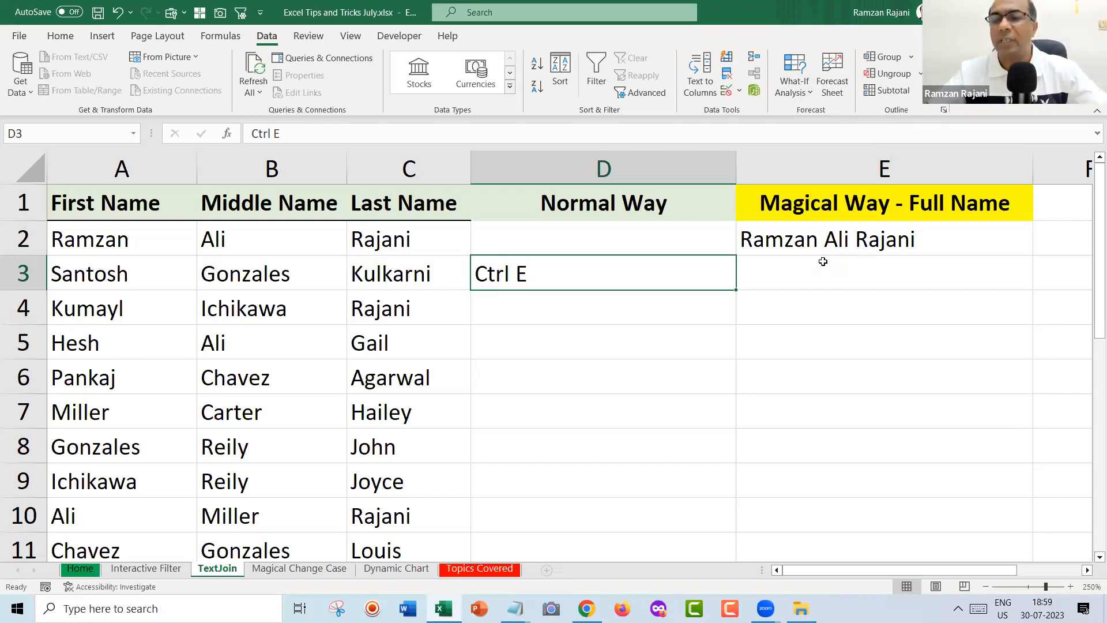
key("Delete")
left_click(823, 262)
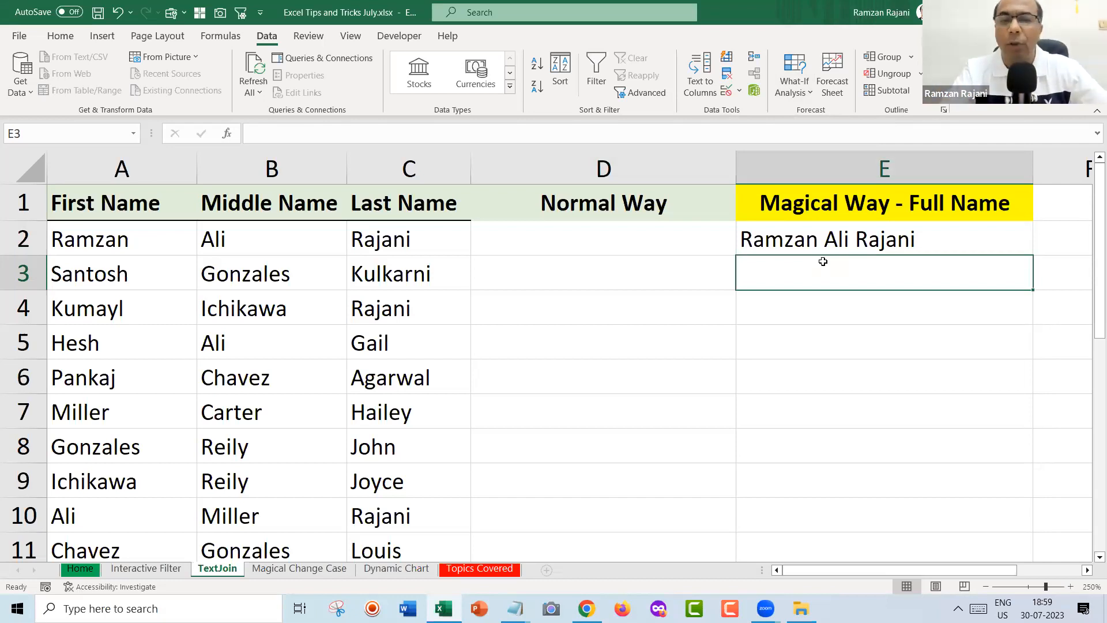
key("ctrl+e")
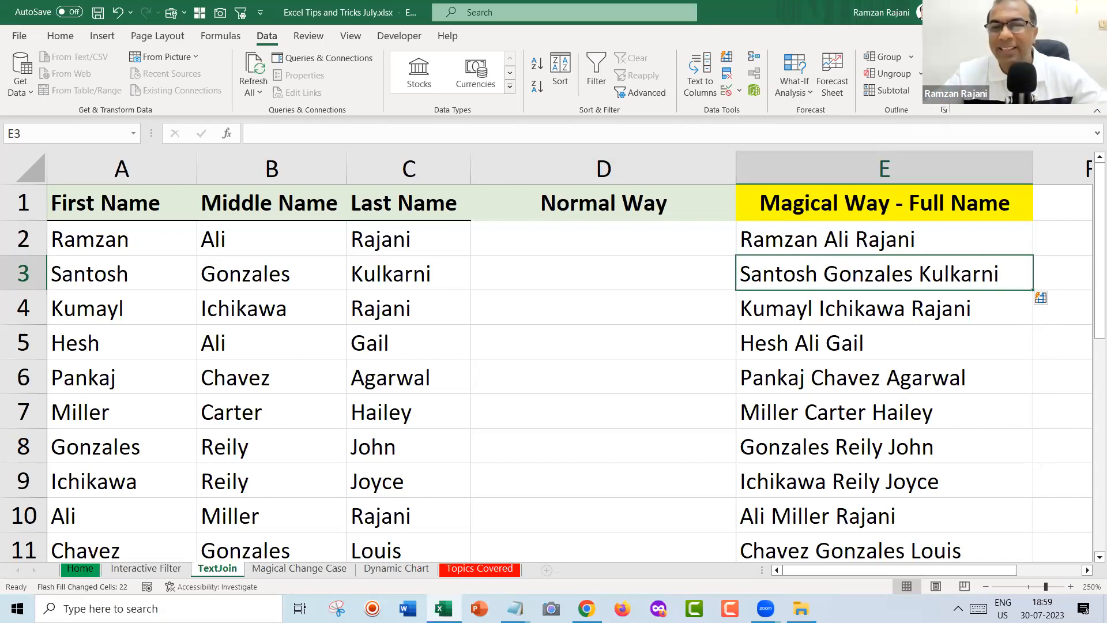
Undo the Flash-Filled names, return to the E2 example and rerun Flash Fill with Ctrl+E.
left_click(586, 282)
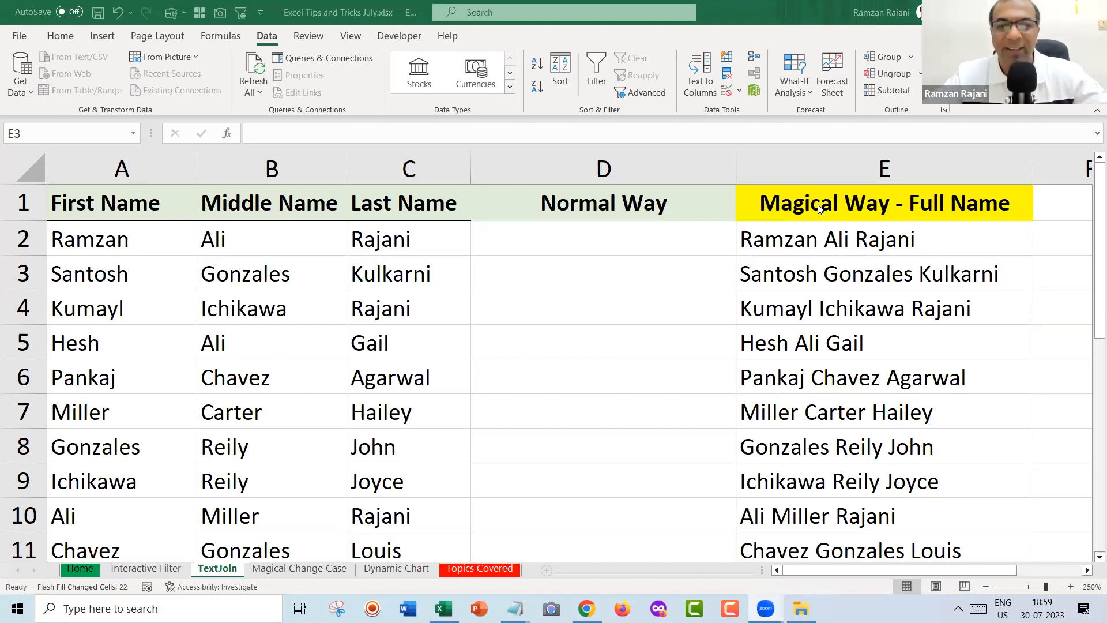
left_click(828, 272)
key("ctrl+z")
key("Left")
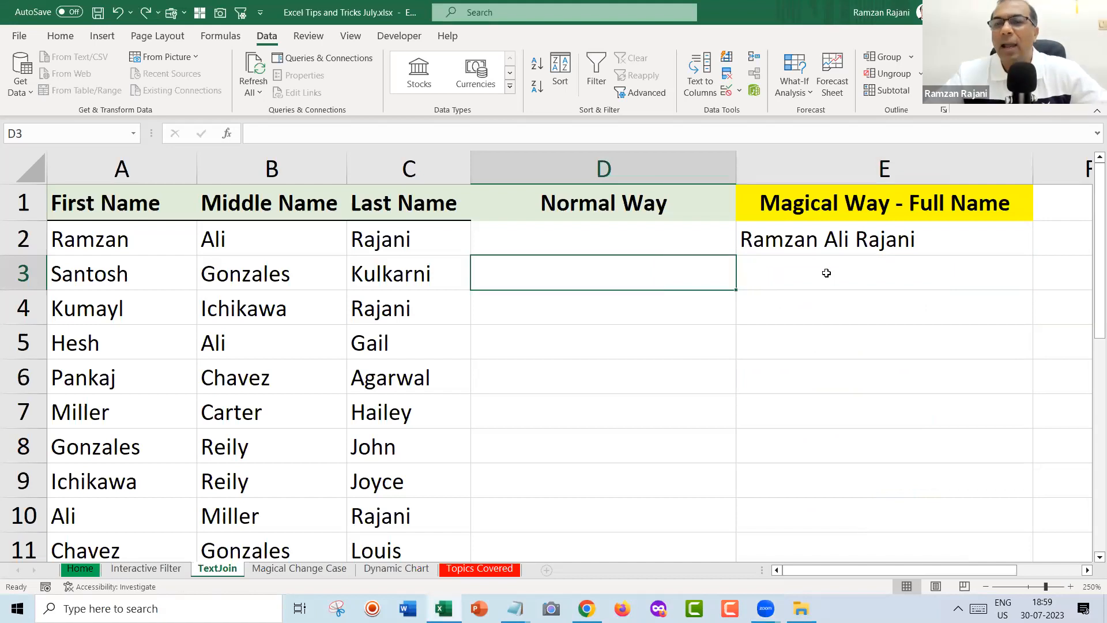
key("Up")
key("Right")
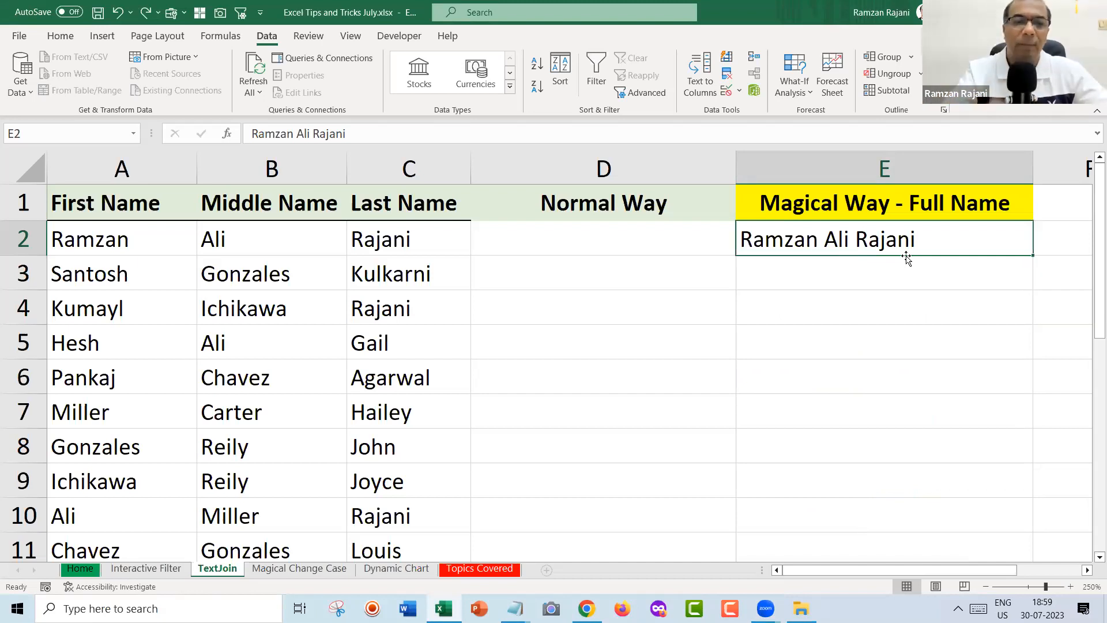
key("ctrl+e")
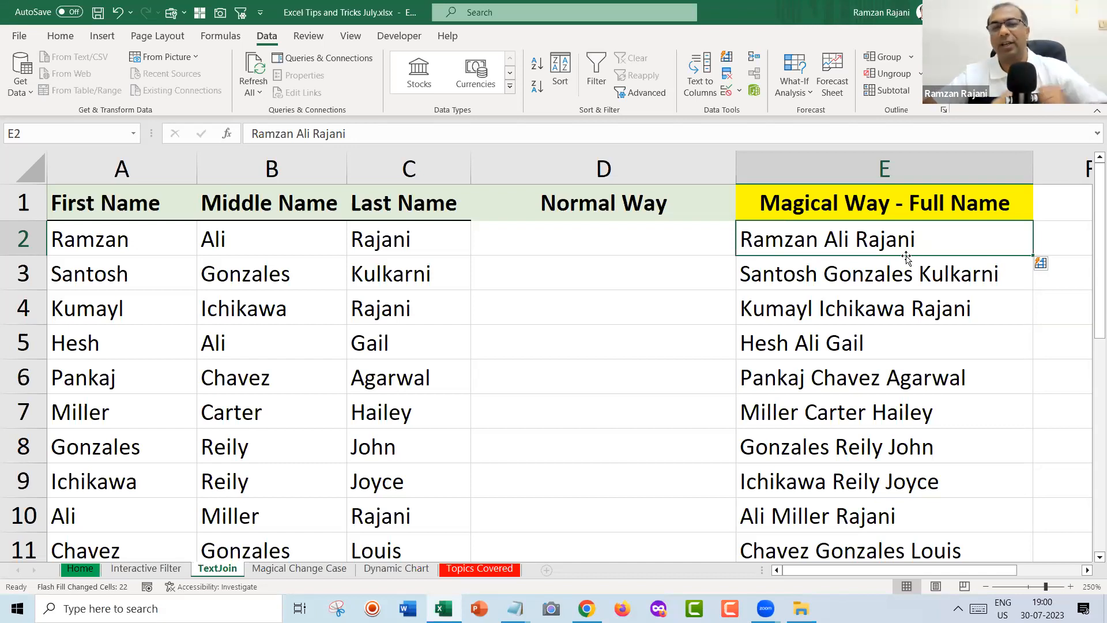
Return focus to the workbook showing the Flash-Filled full names in column E.
left_click(622, 377)
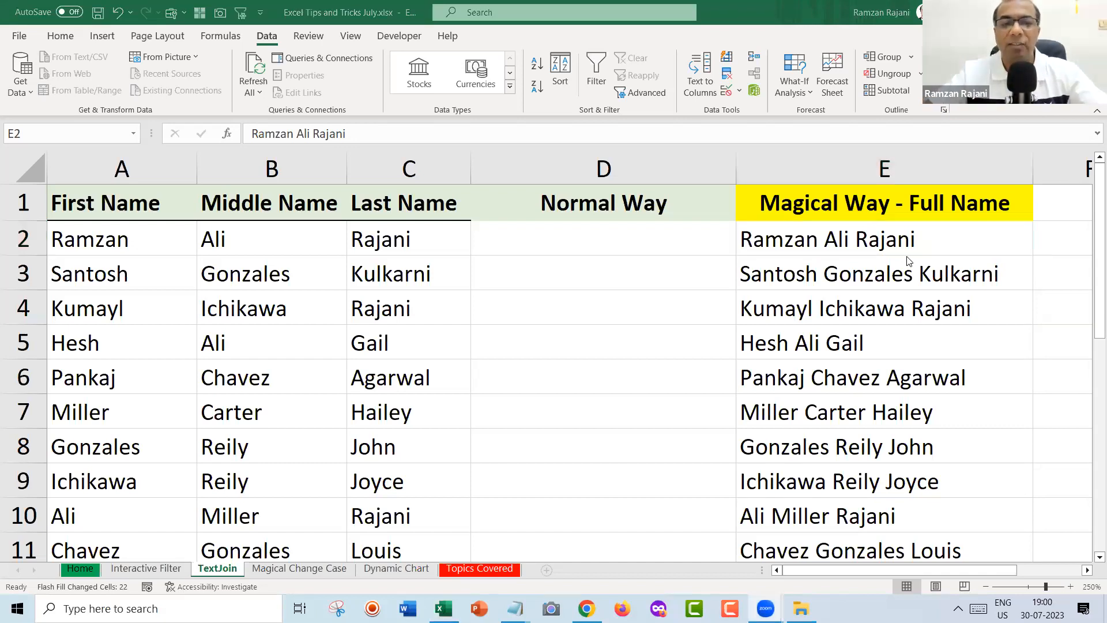
left_click(298, 574)
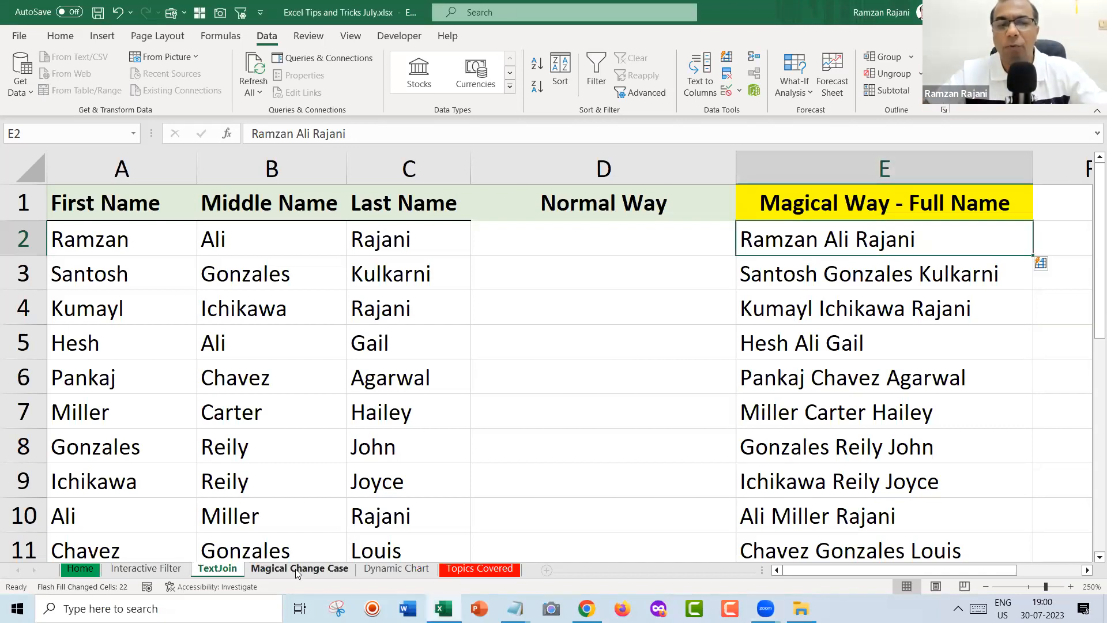
Switch to the Magical Change Case sheet.
left_click(297, 573)
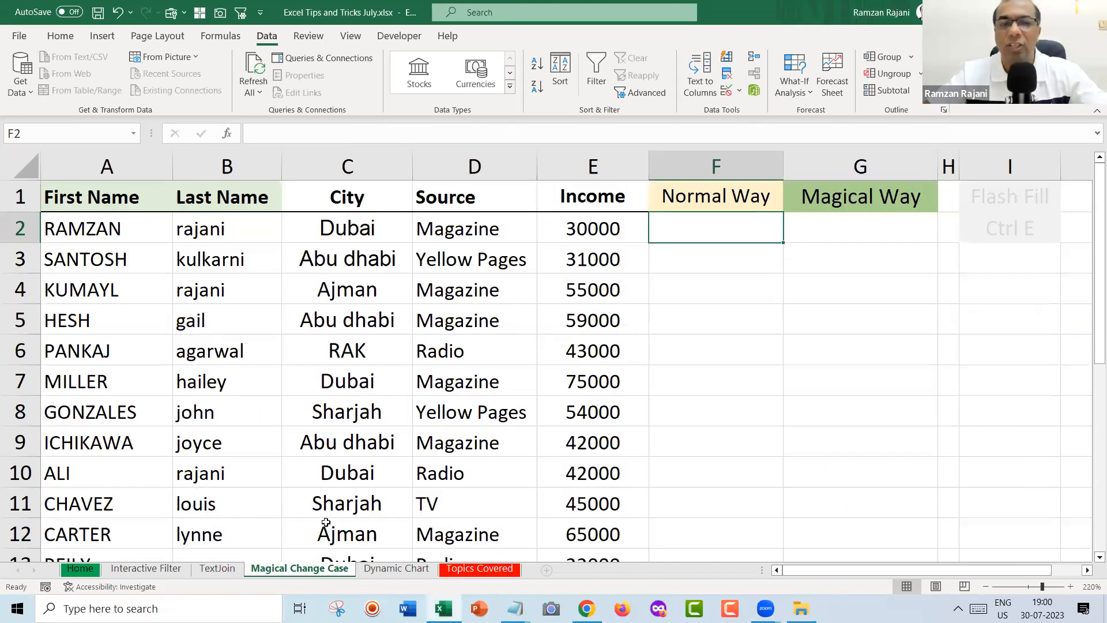
left_click(540, 117)
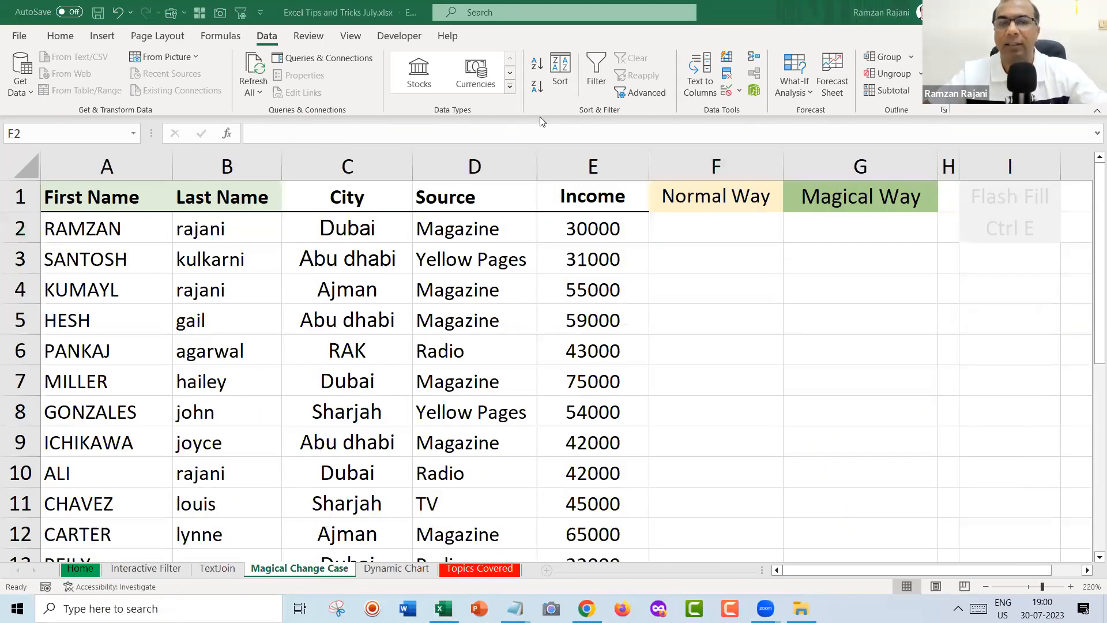
left_click(761, 262)
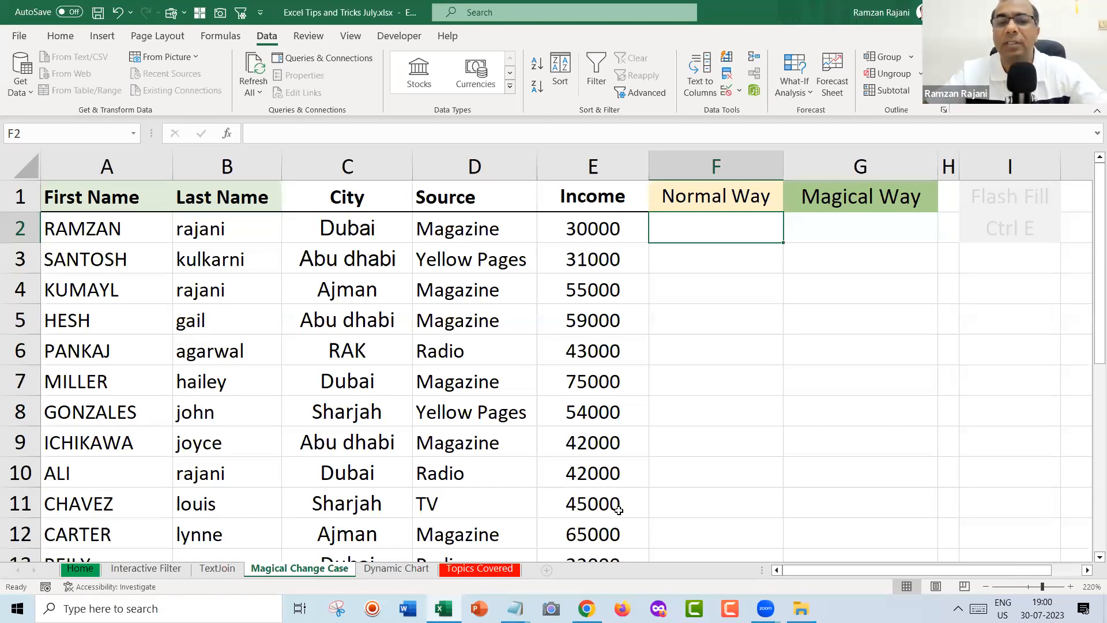
key("alt+Tab")
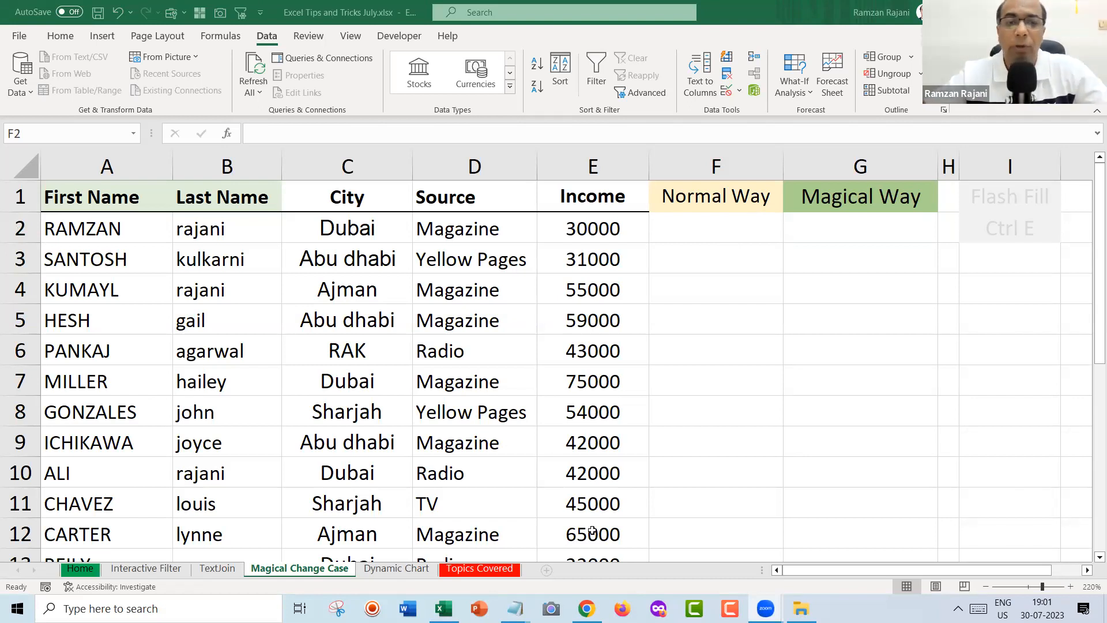
left_click(99, 229)
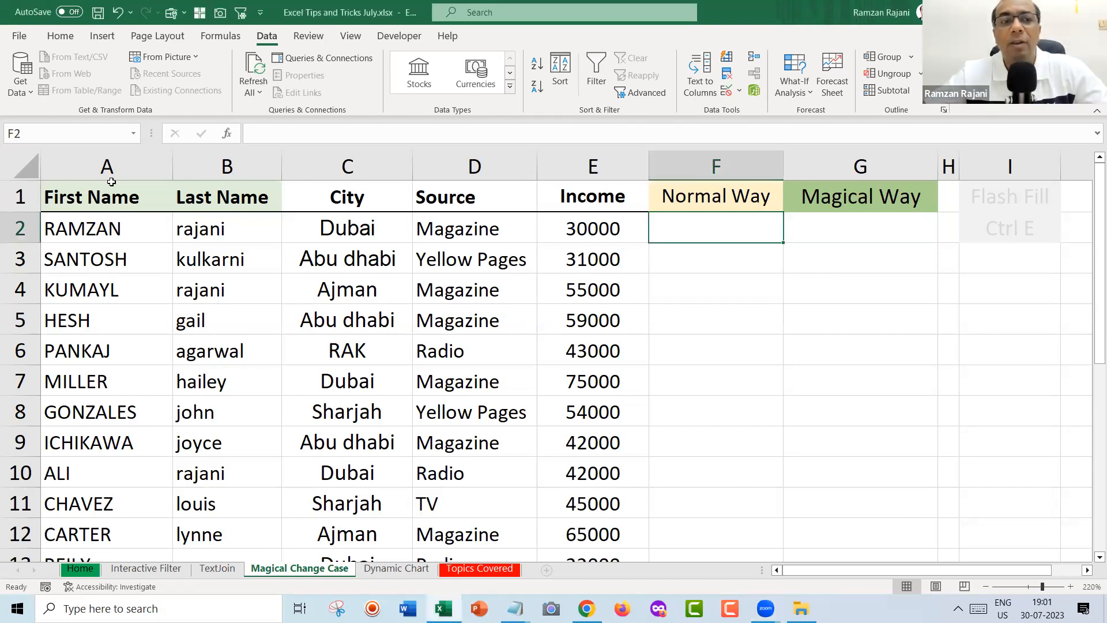
Highlight the First Name and Last Name columns and the lowercase last names B2:B7.
left_click(106, 165)
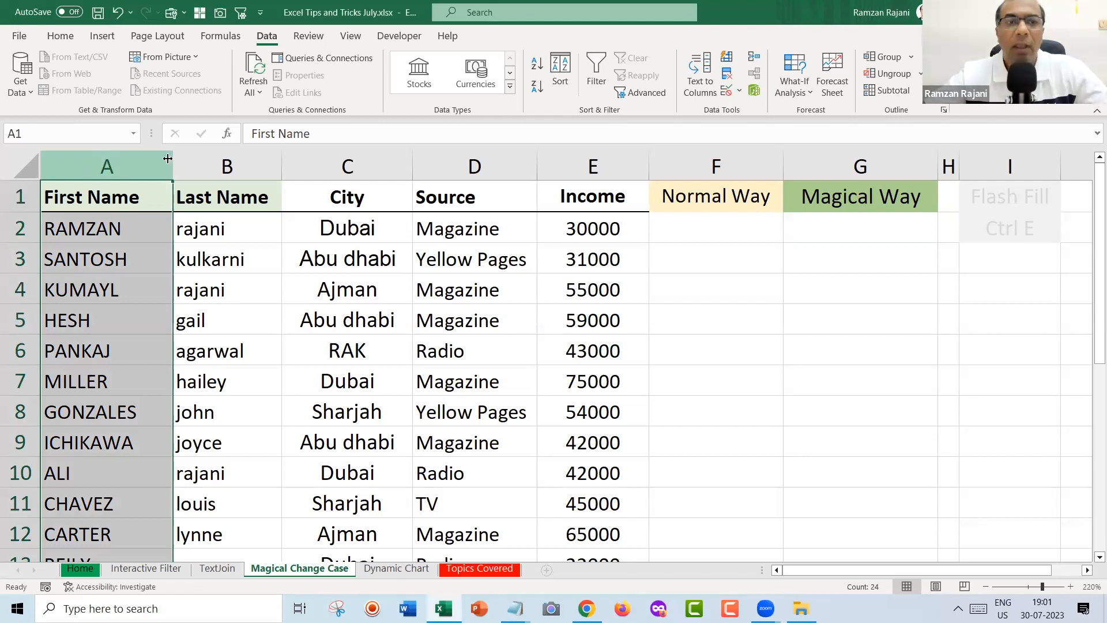
left_click(217, 163)
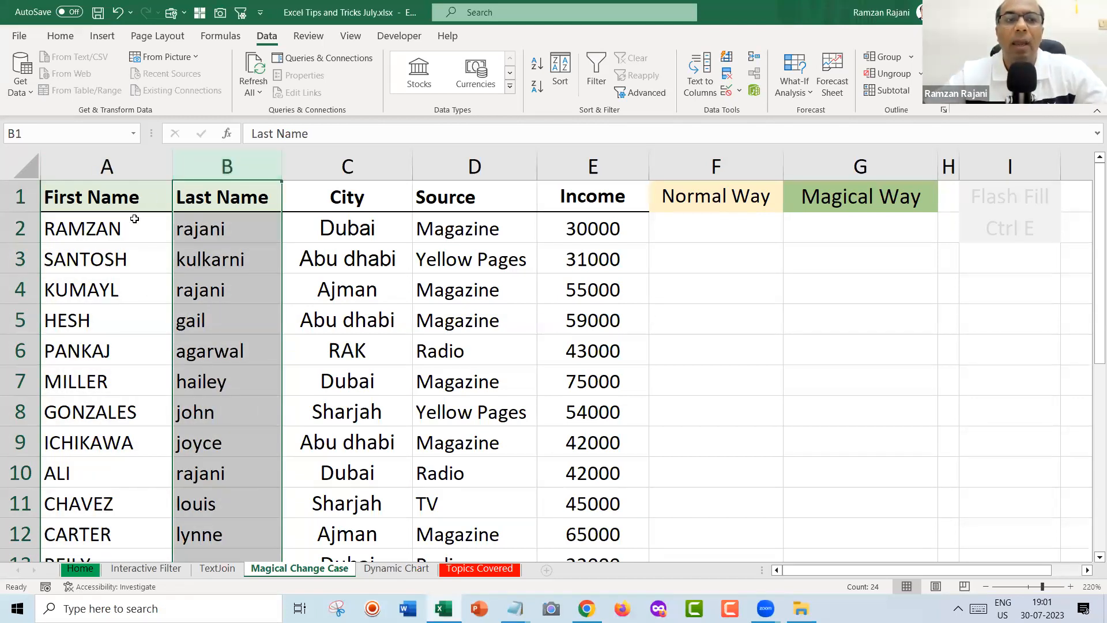
left_click(711, 232)
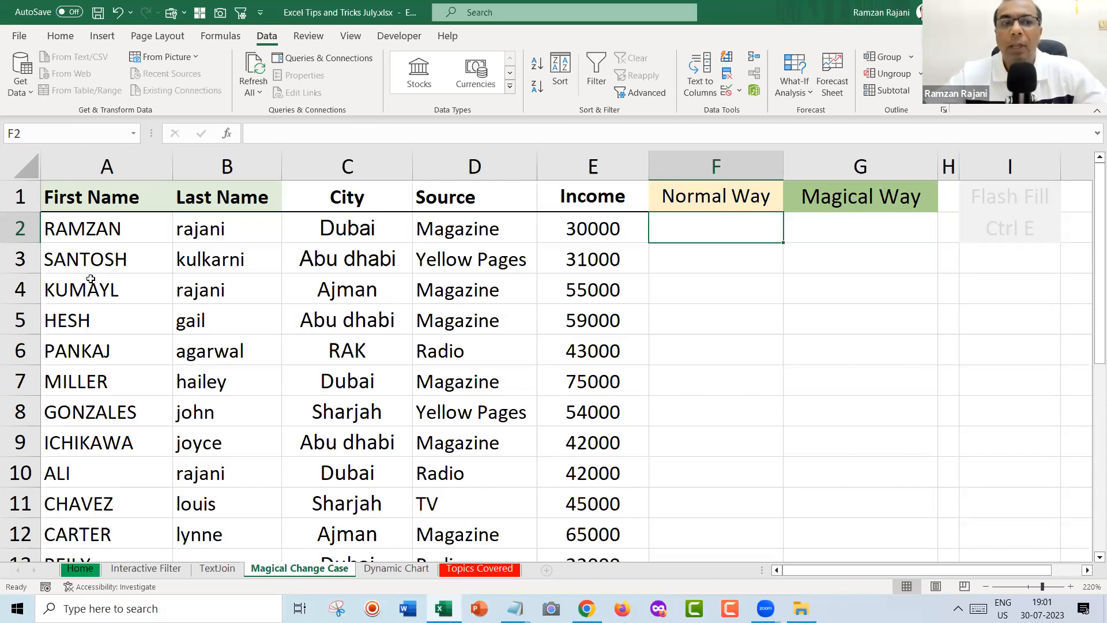
left_click_drag(231, 226, 231, 383)
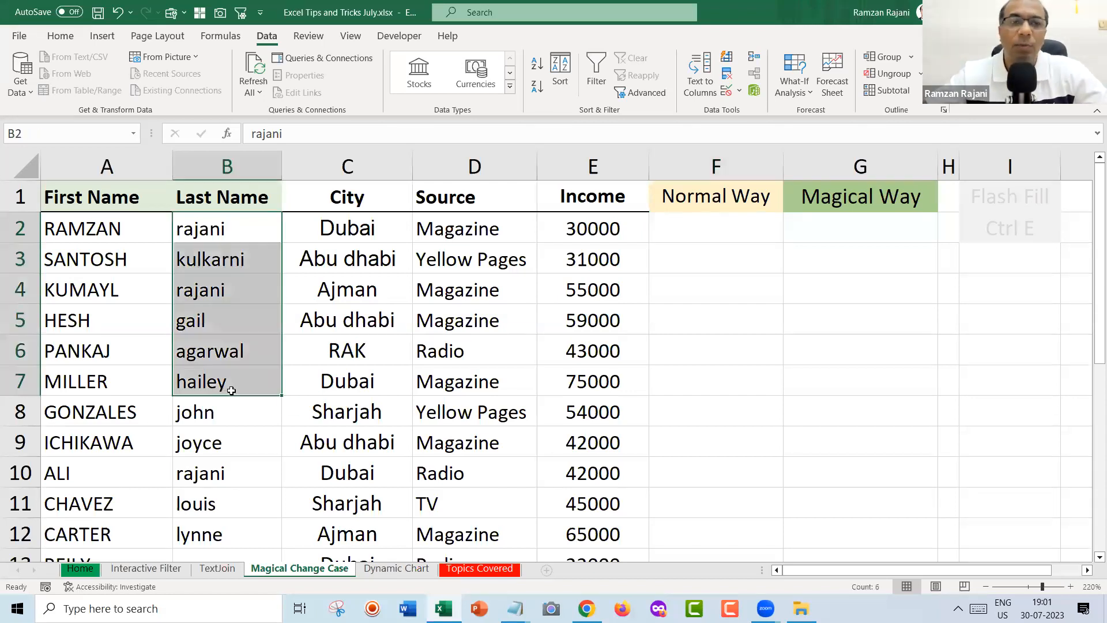
Enter UPPER, LOWER, PROPER in F2:F4 and 'First character in capital letter' in G4.
left_click(729, 233)
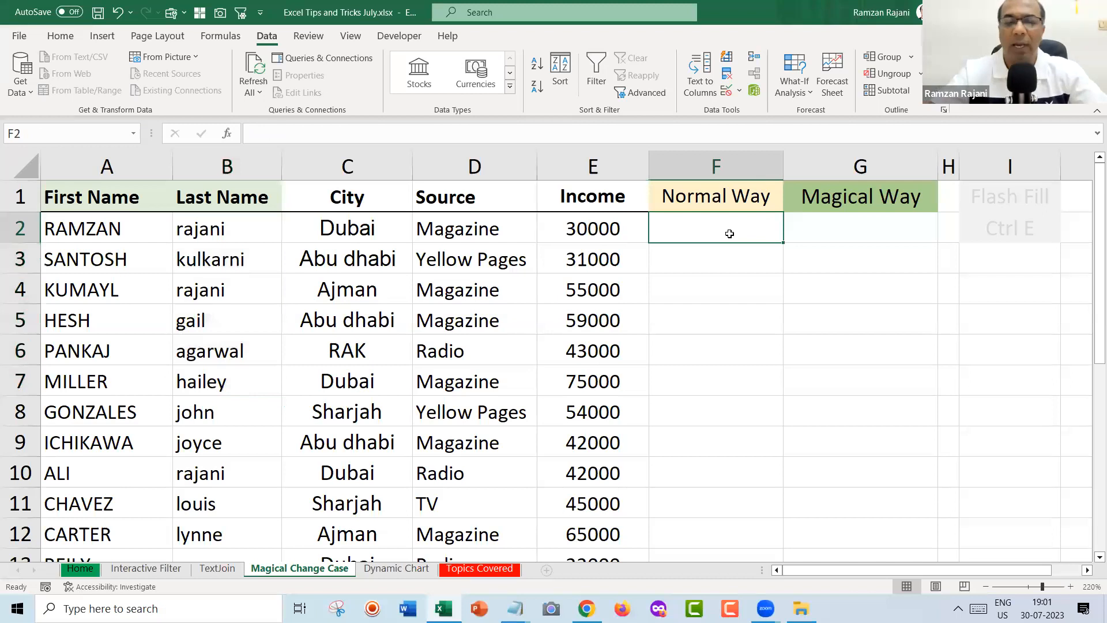
type("UPPER")
key("Return")
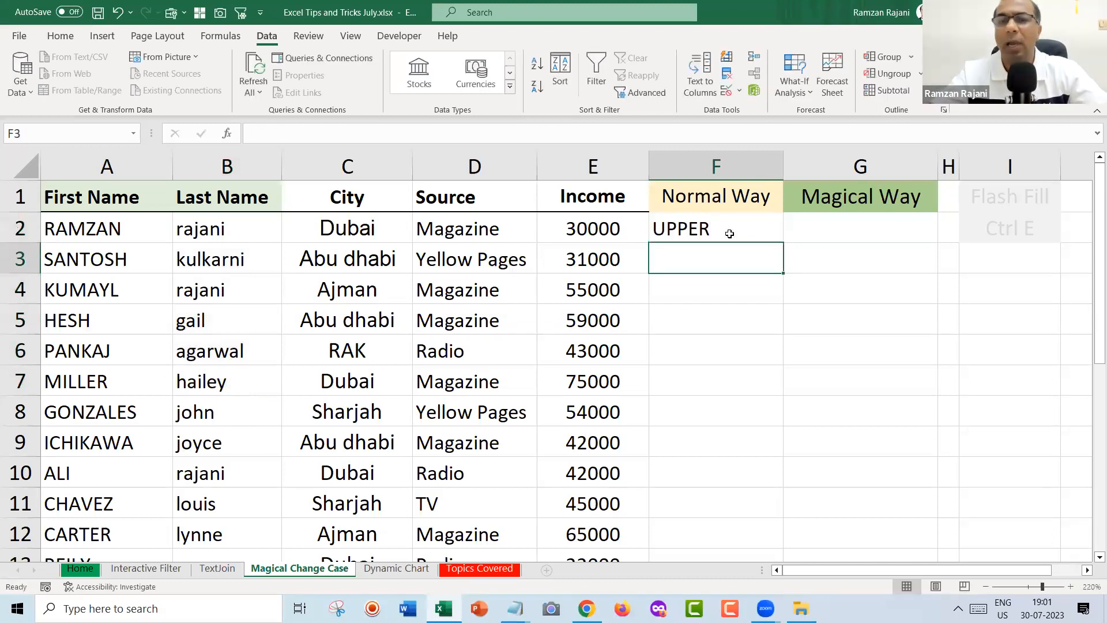
type("LOWER")
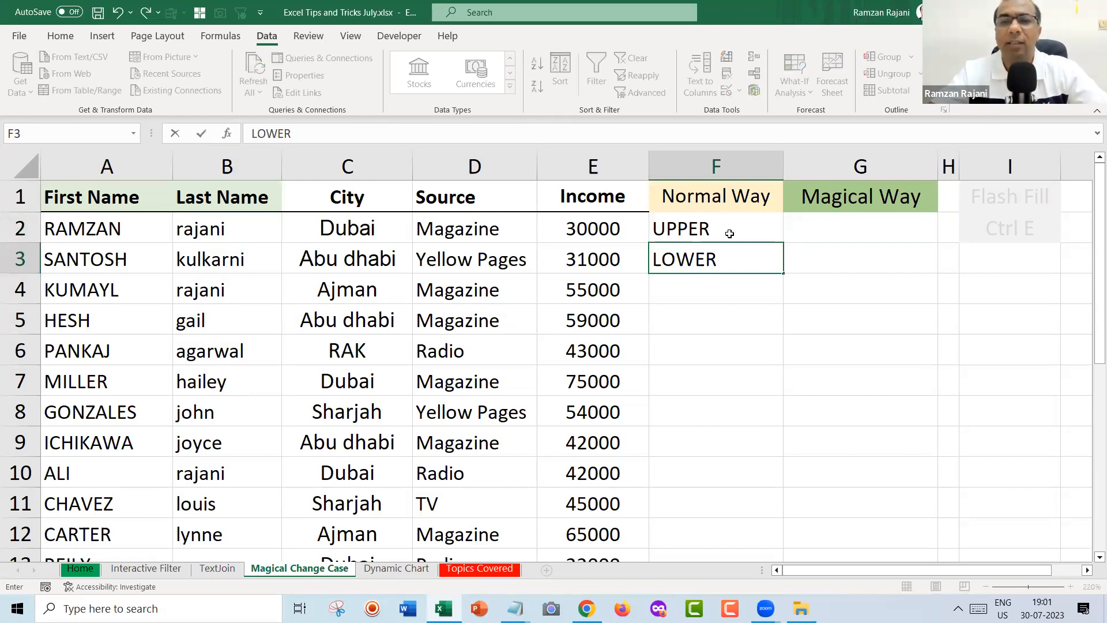
key("Return")
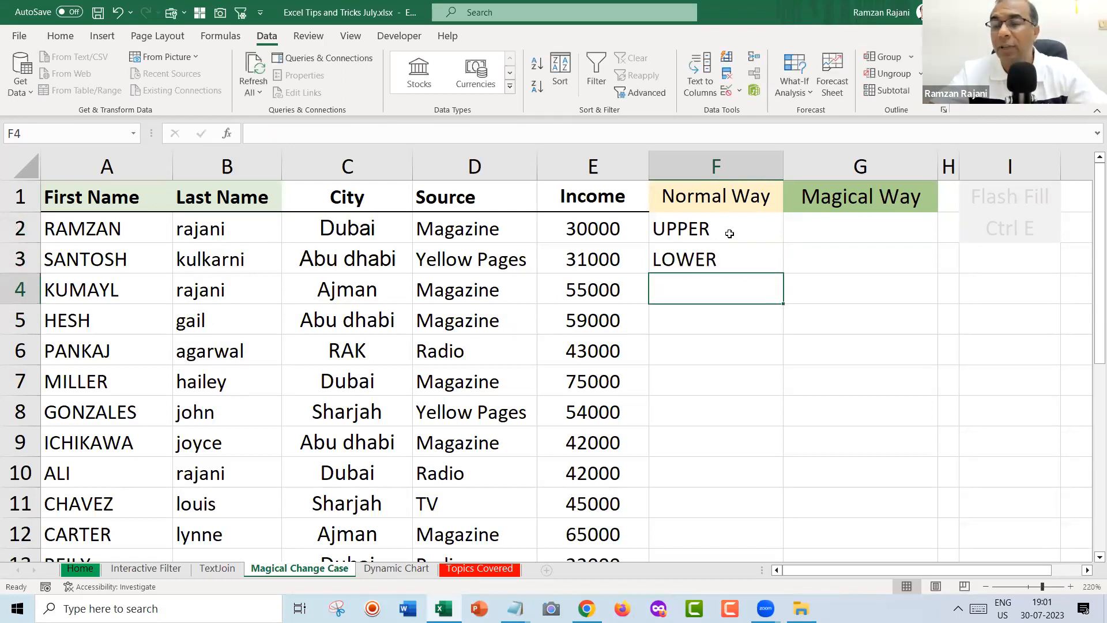
type("PROPER")
key("Tab")
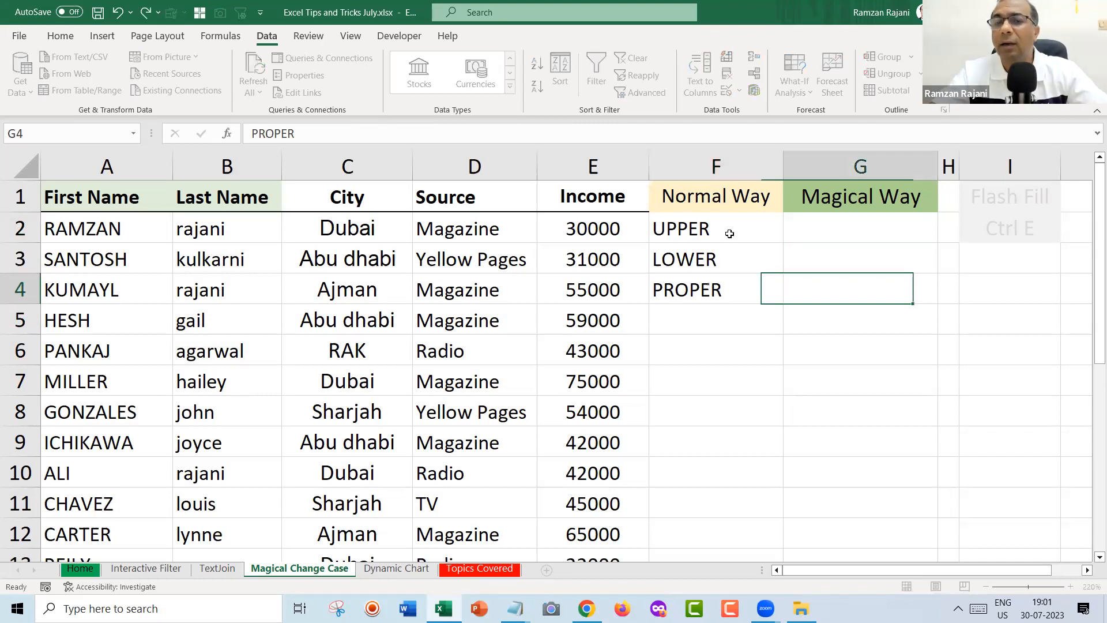
type("C")
key("BackSpace")
type("Fi")
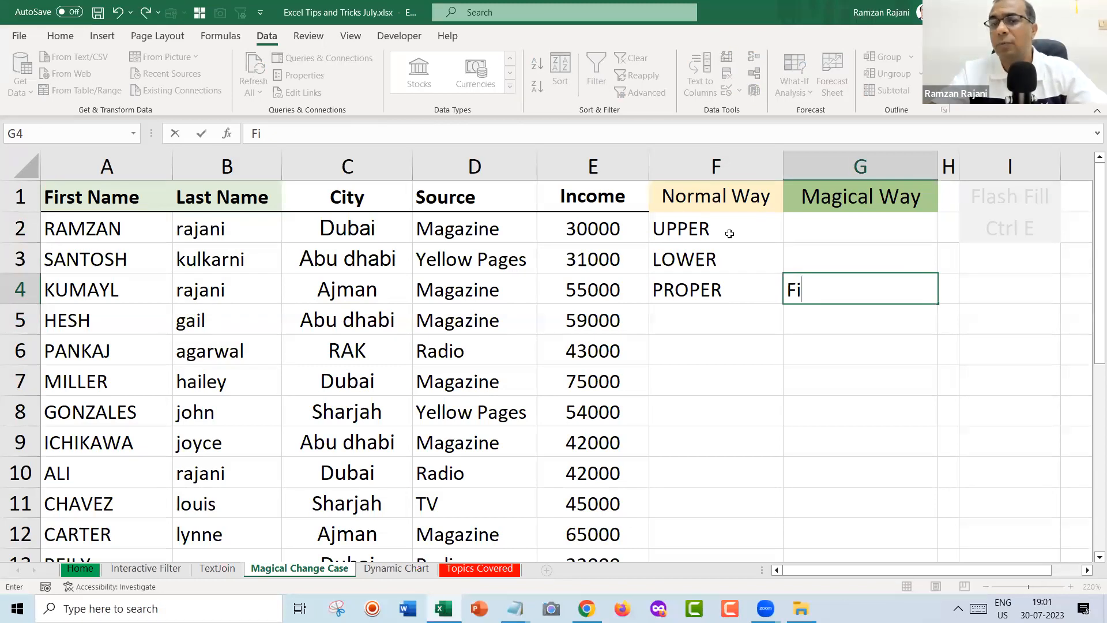
type("rst character ")
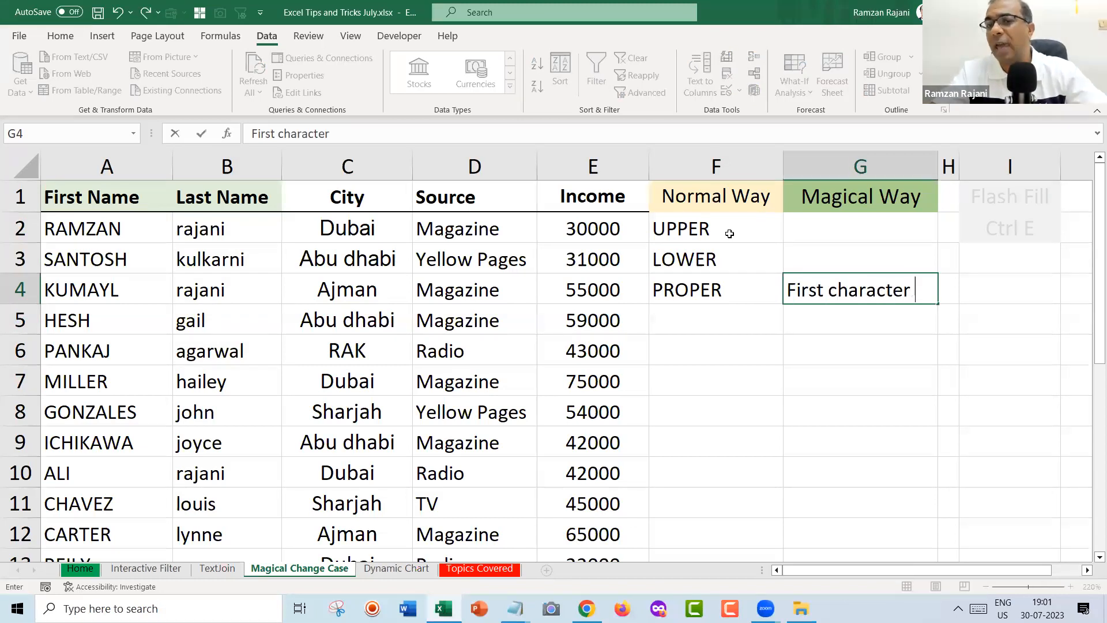
type("in capital letter")
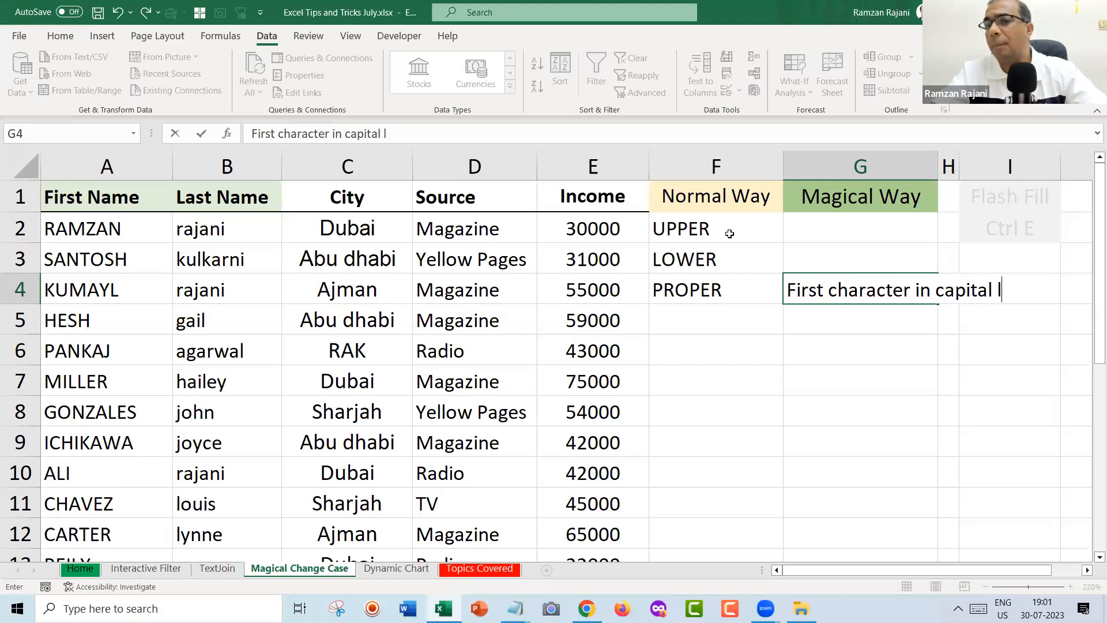
key("Return")
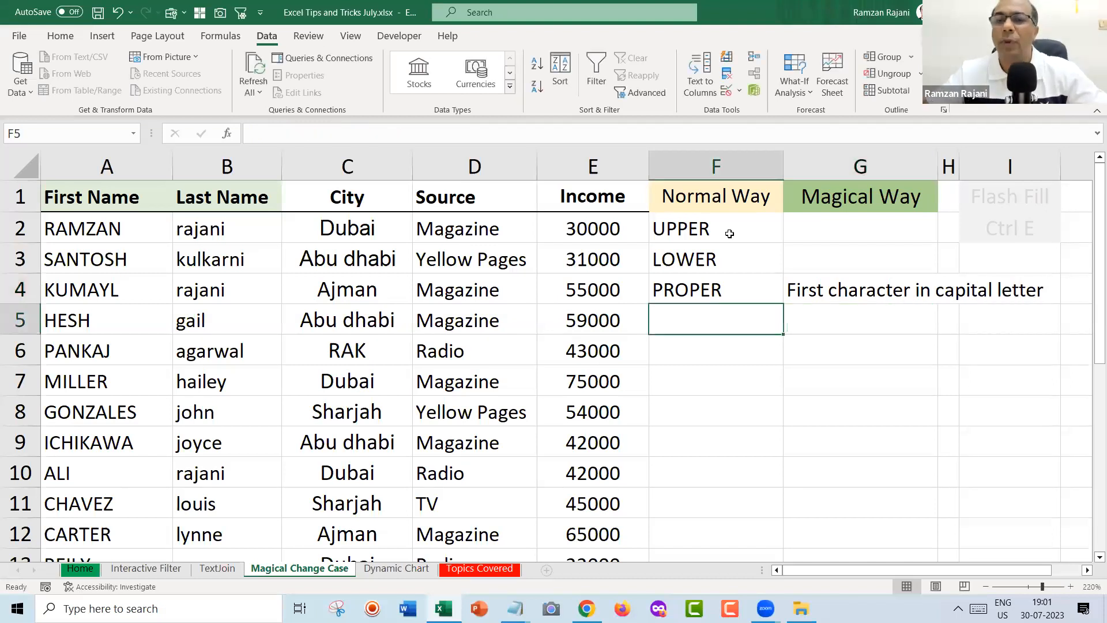
Bold the PROPER row F4:G4, then undo the notes and formatting with Ctrl+Z.
key("Up")
key("shift+Right")
key("ctrl+b")
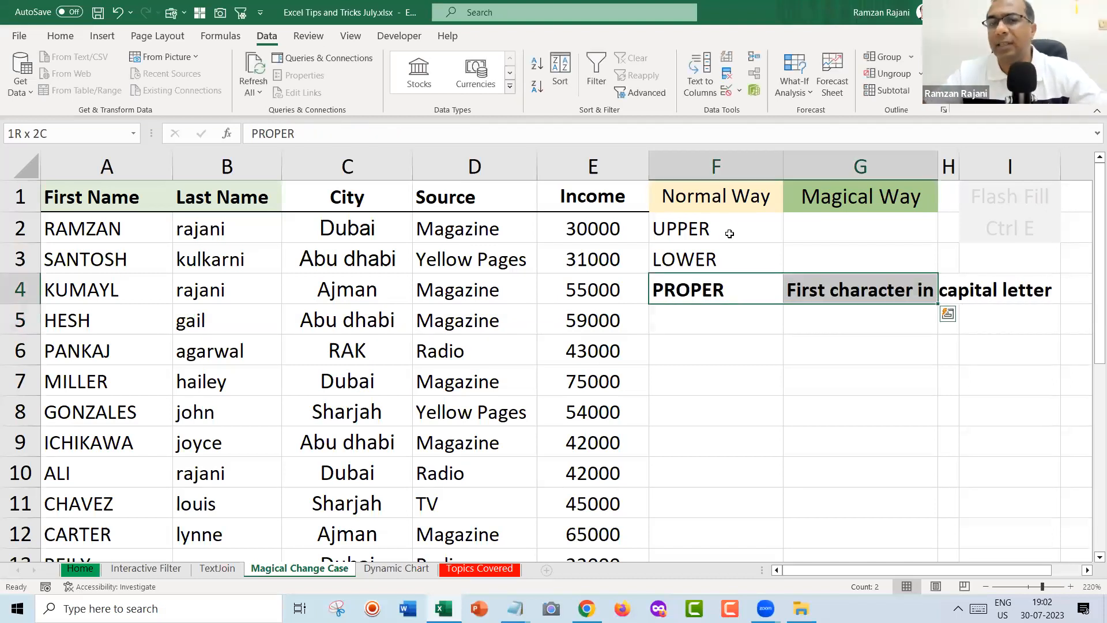
left_click(730, 233)
key("shift+Down")
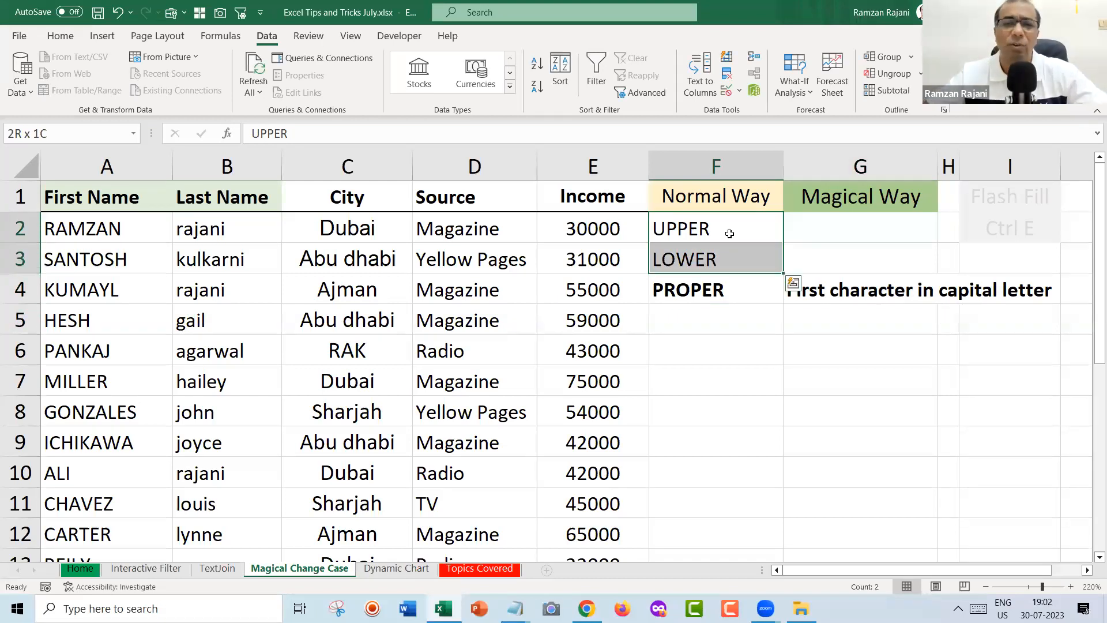
key("Down")
key("Down")
key("shift+Right")
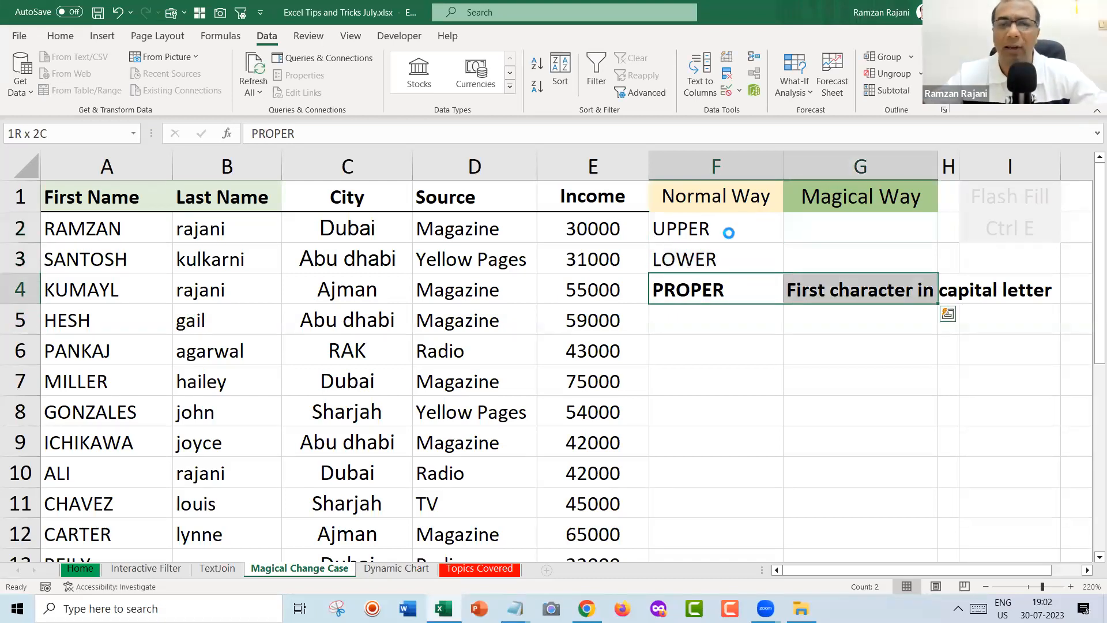
key("ctrl+z")
key("ctrl+z")
key("ctrl+z")
key("ctrl+z")
key("ctrl+z")
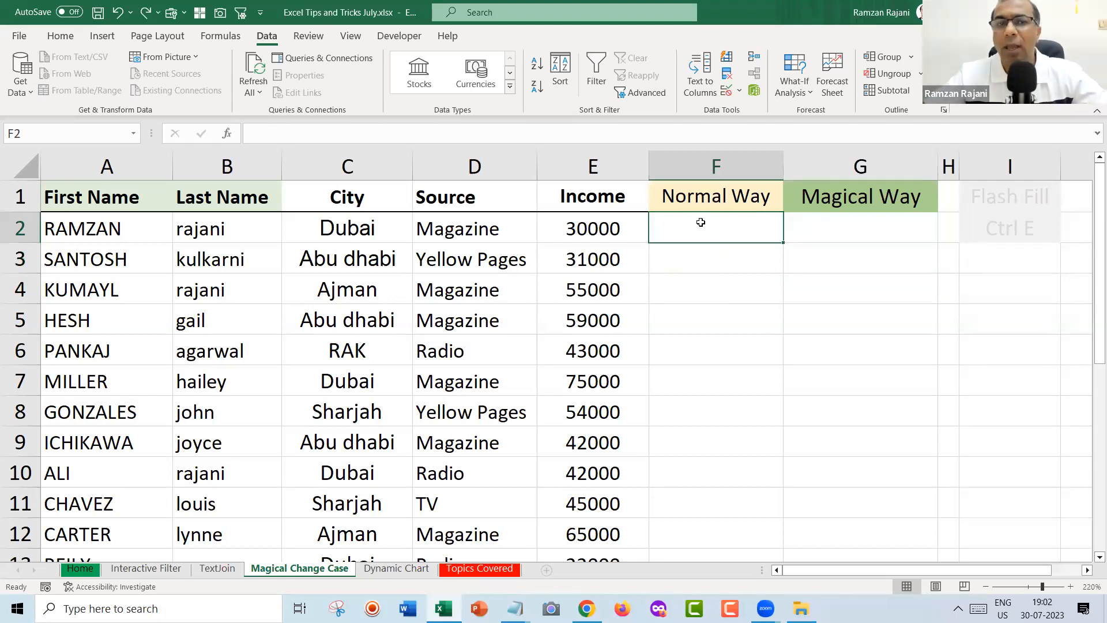
Enter =PROPER(A2) in F2 and copy it down column F with the fill handle.
type("=")
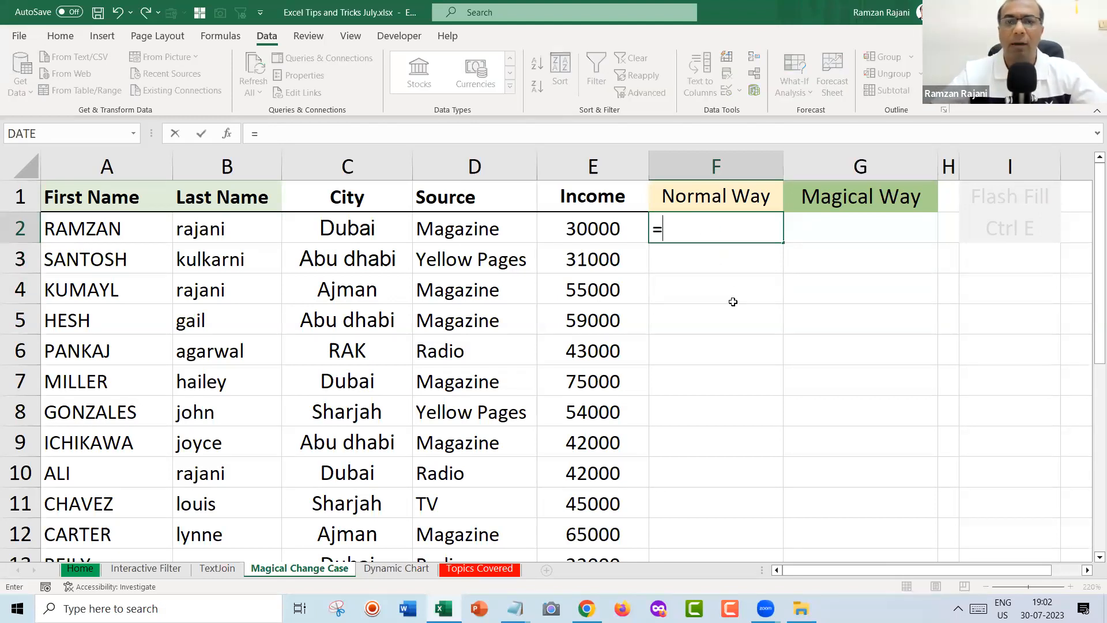
type("pro")
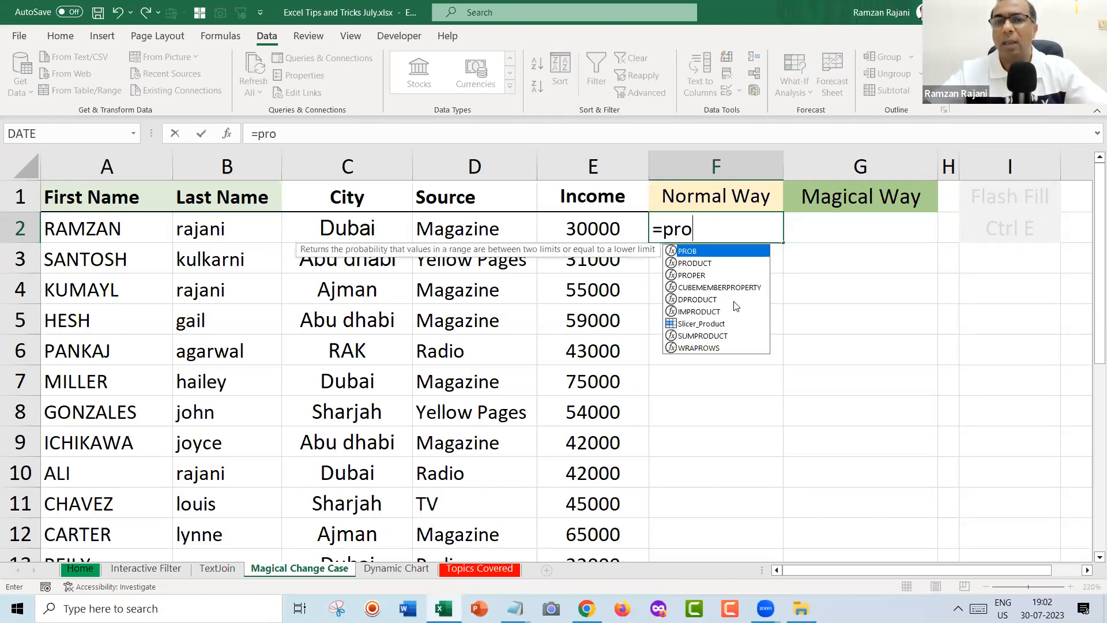
key("Down")
key("Down")
key("Tab")
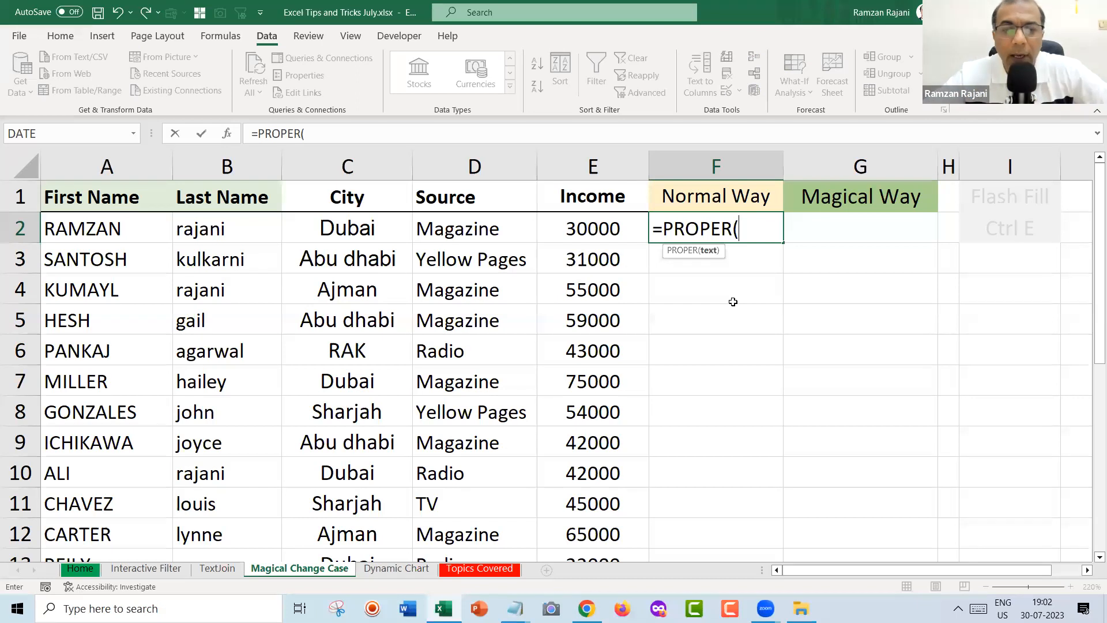
left_click(614, 519)
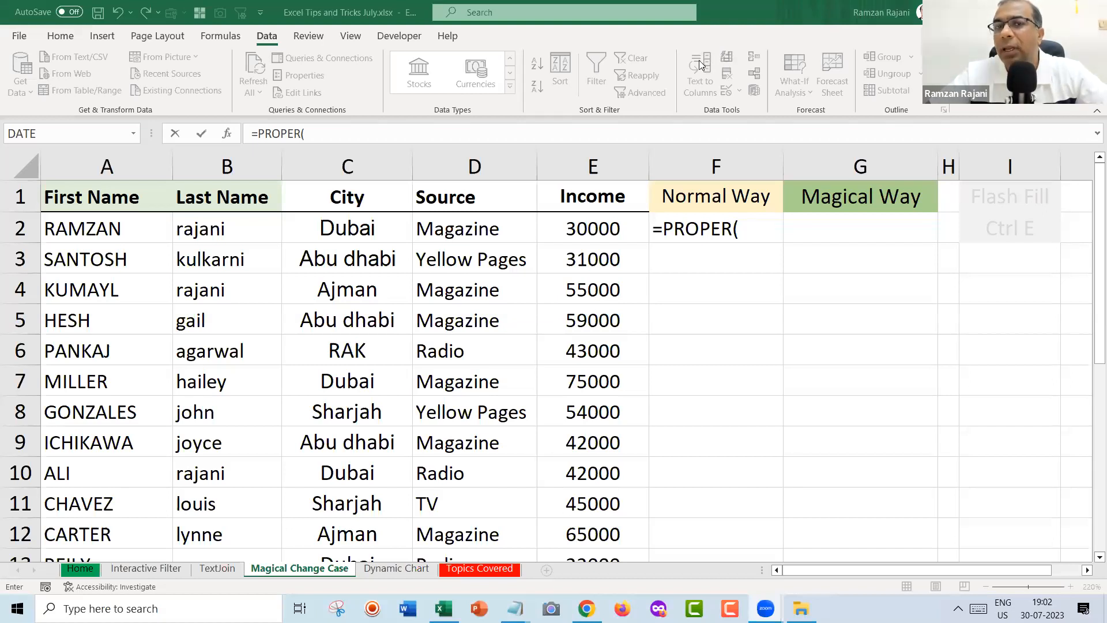
left_click(753, 229)
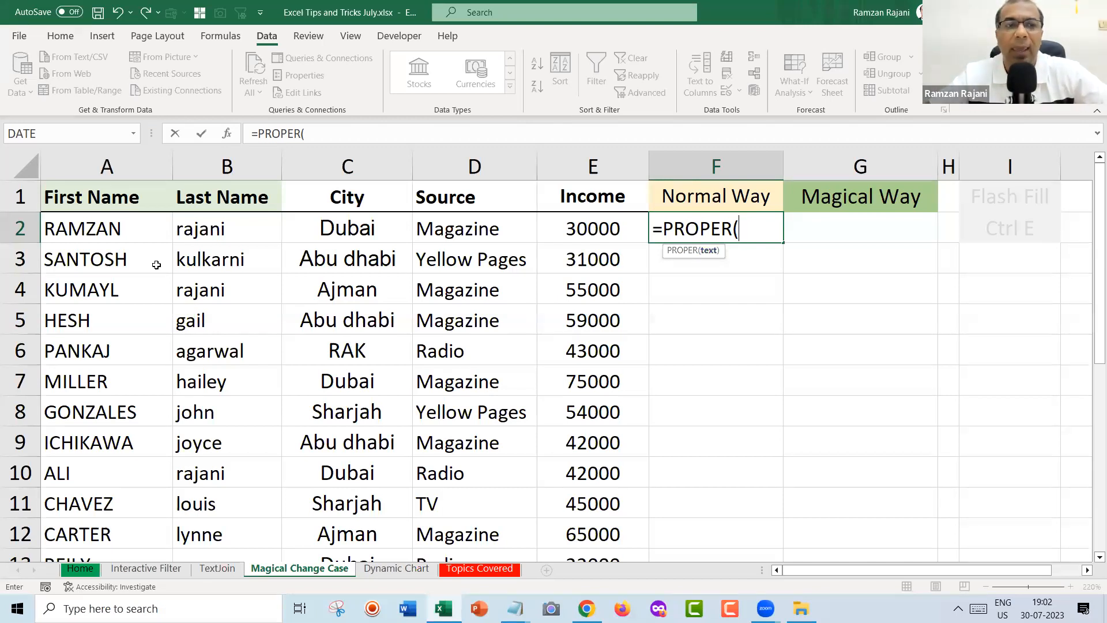
left_click(125, 236)
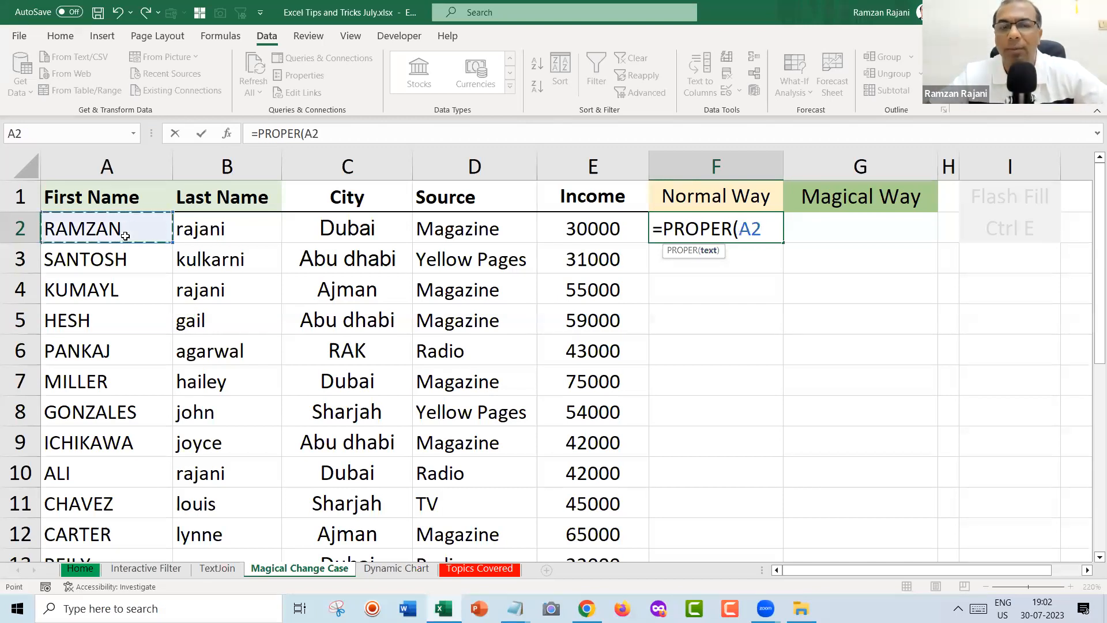
type(")")
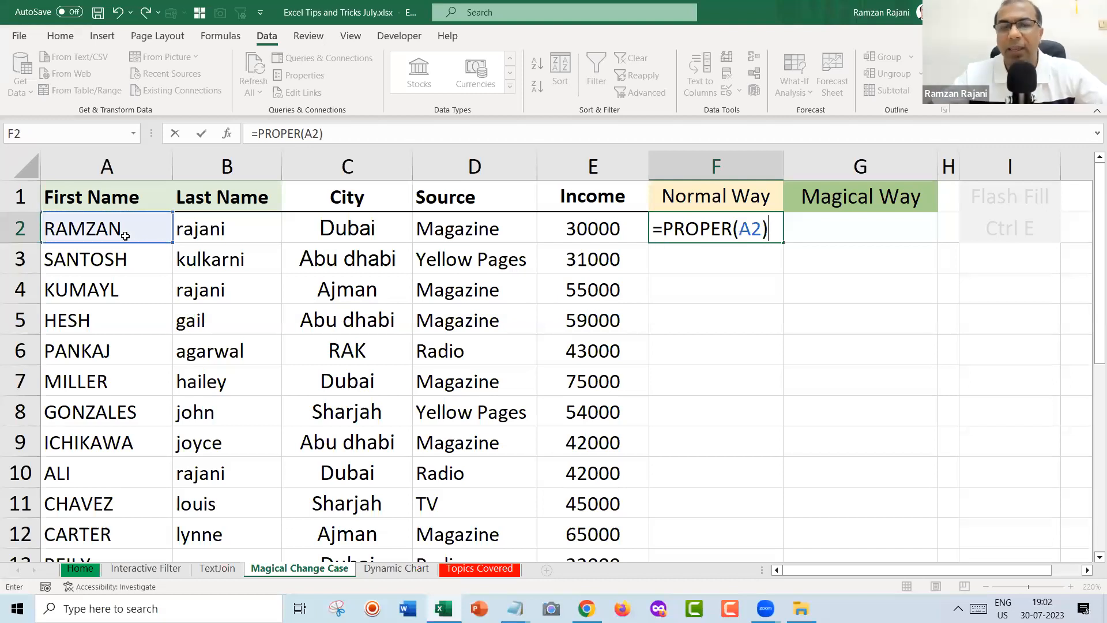
key("Return")
key("Up")
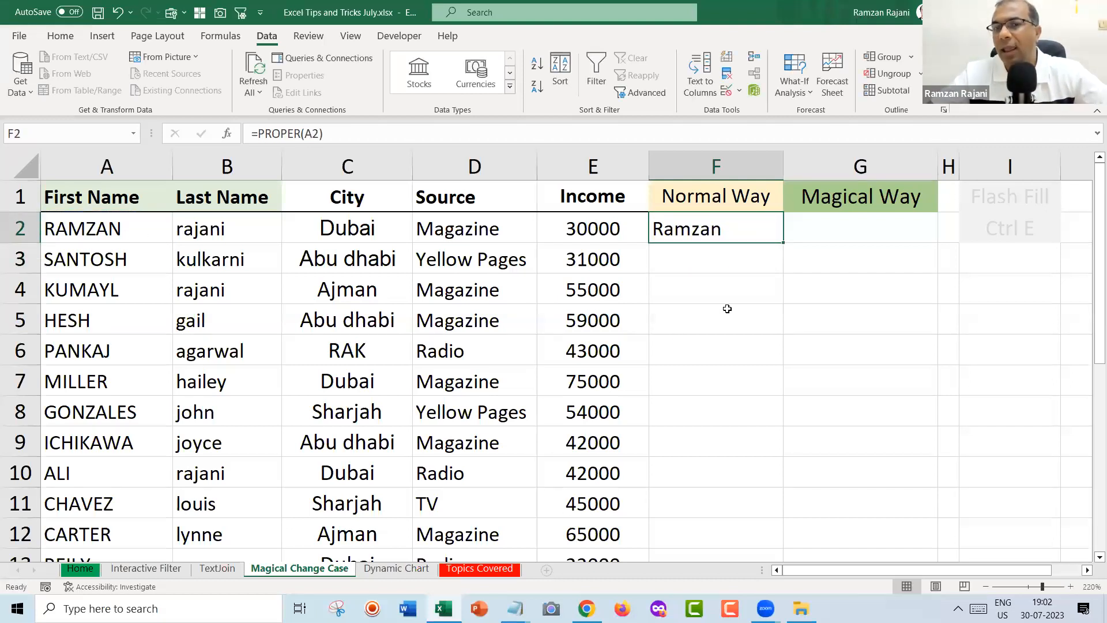
double_click(784, 242)
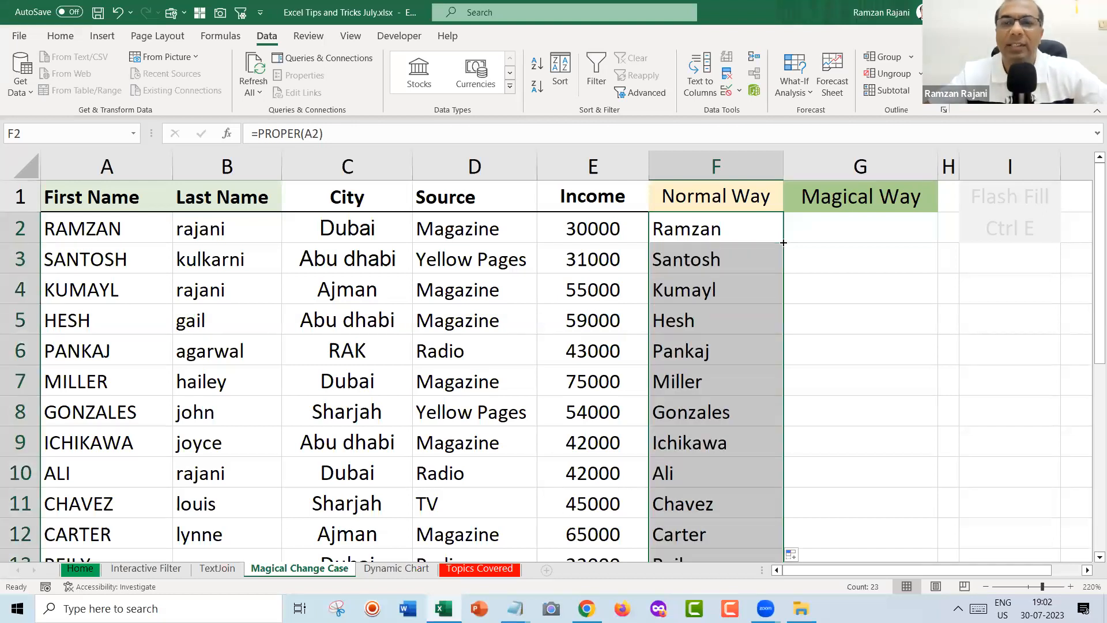
Compare A2:A8 with the converted names, check F2's formula, then delete column F's results.
left_click(120, 236)
left_click_drag(119, 236, 151, 412)
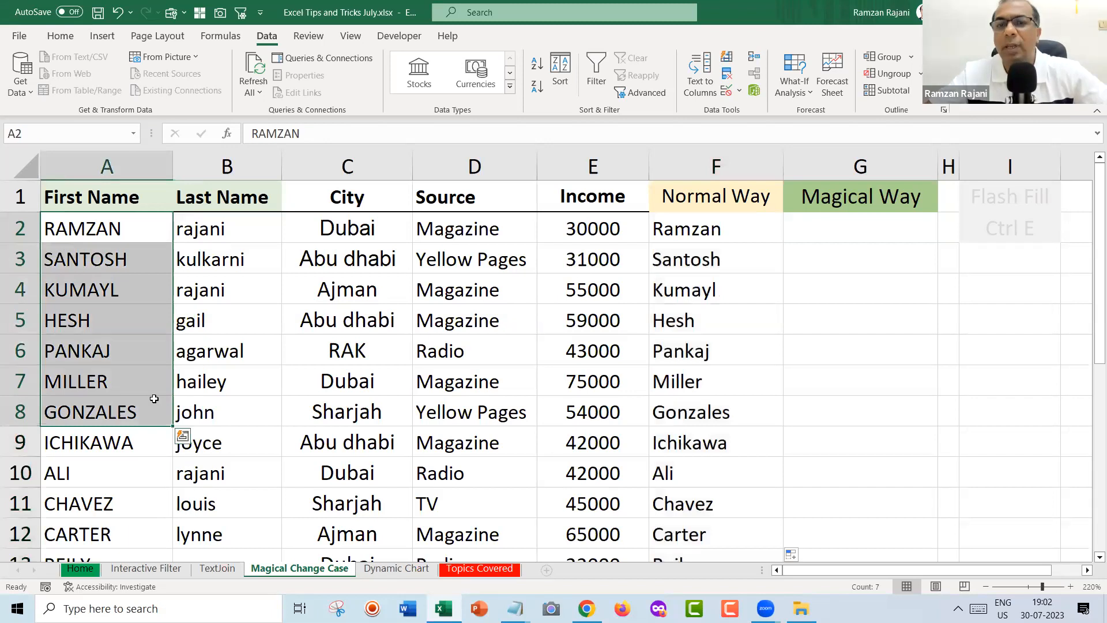
left_click(698, 227)
left_click(724, 429, "shift")
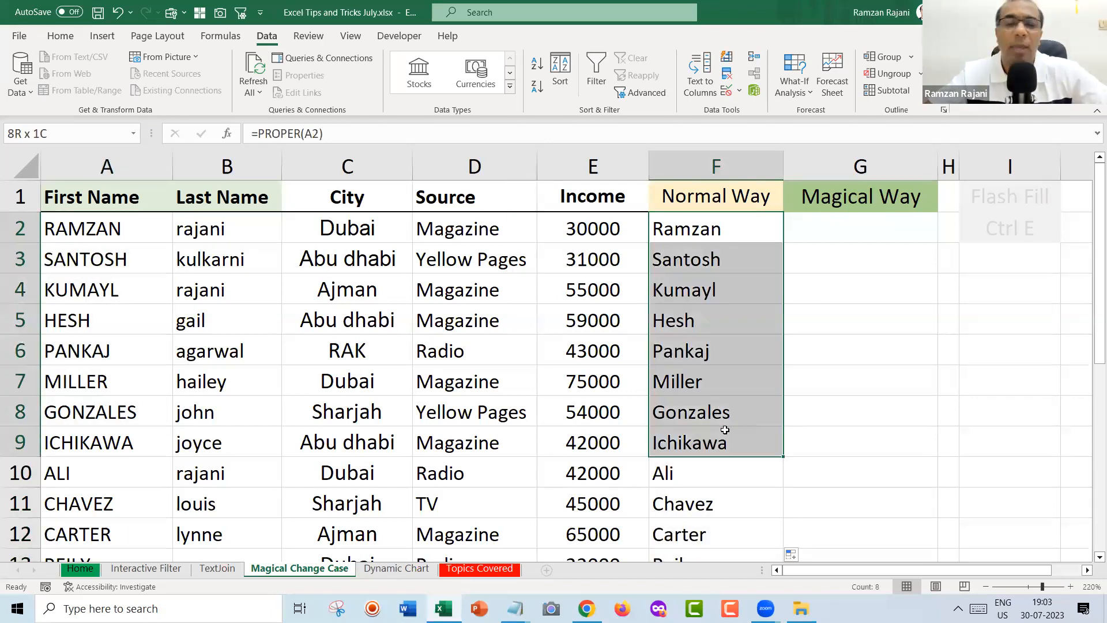
left_click(740, 224)
double_click(739, 223)
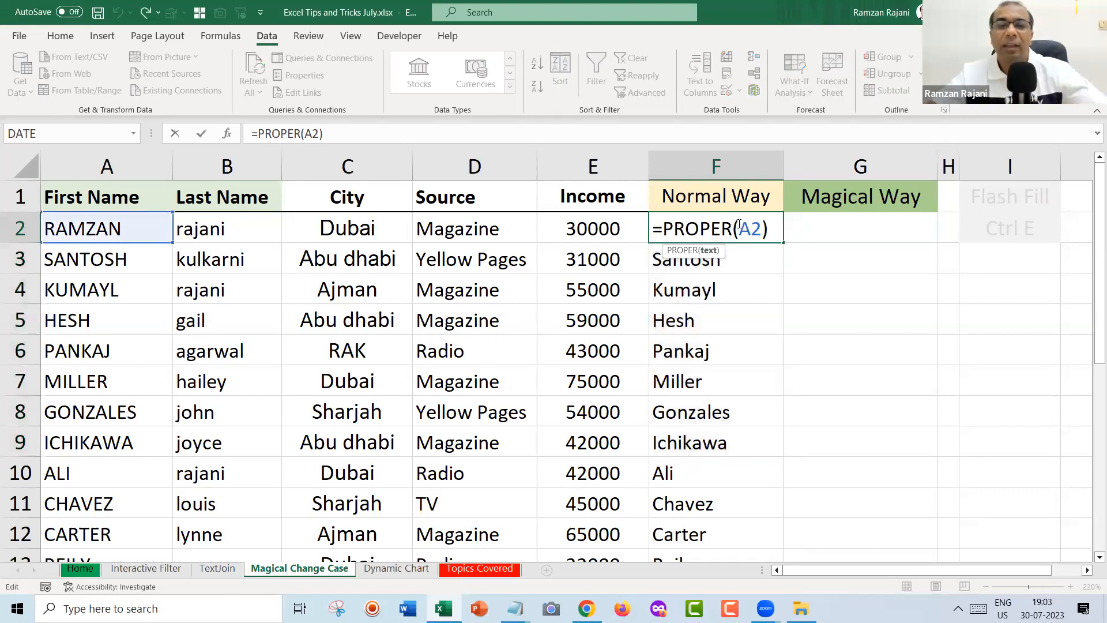
key("Escape")
key("ctrl+shift+Down")
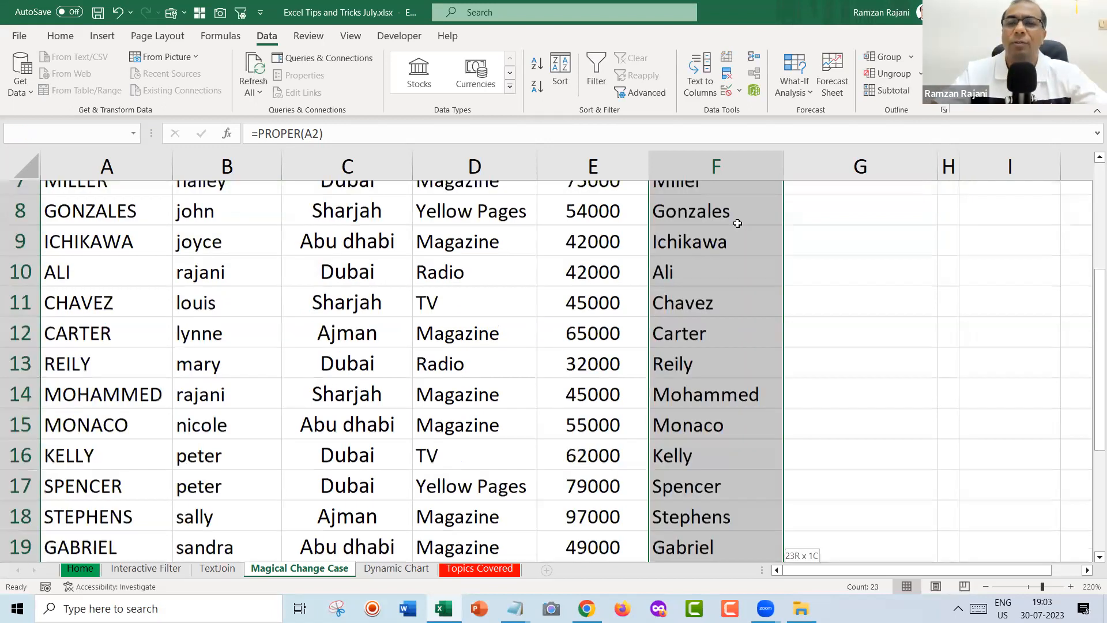
key("Delete")
Move to G2, then flip to the TextJoin sheet and back to Magical Change Case.
key("ctrl+Up")
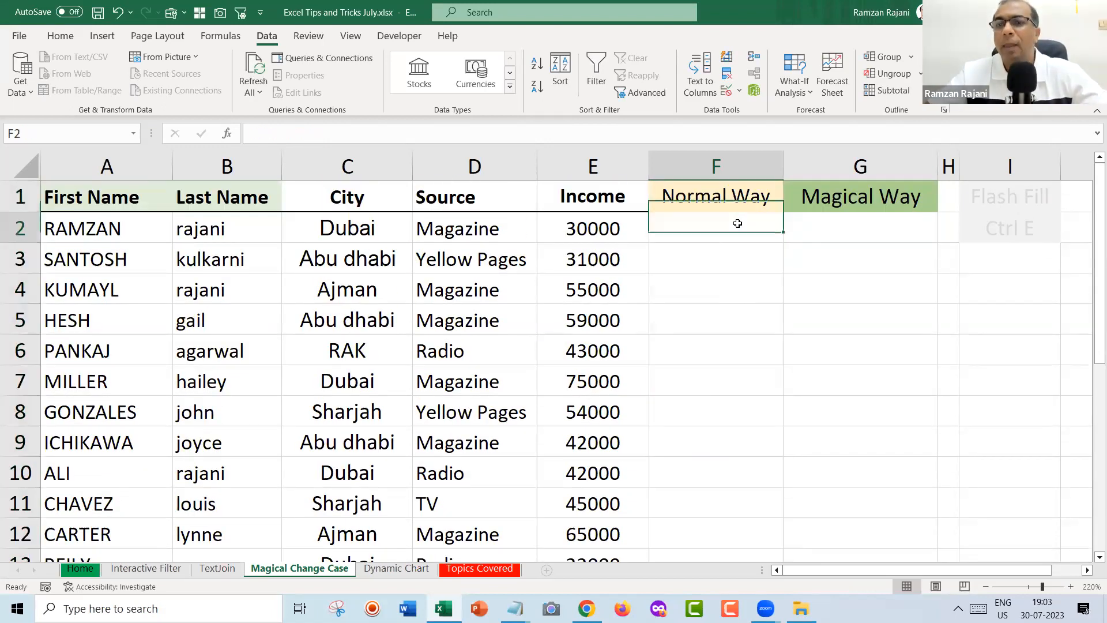
key("Down")
key("Right")
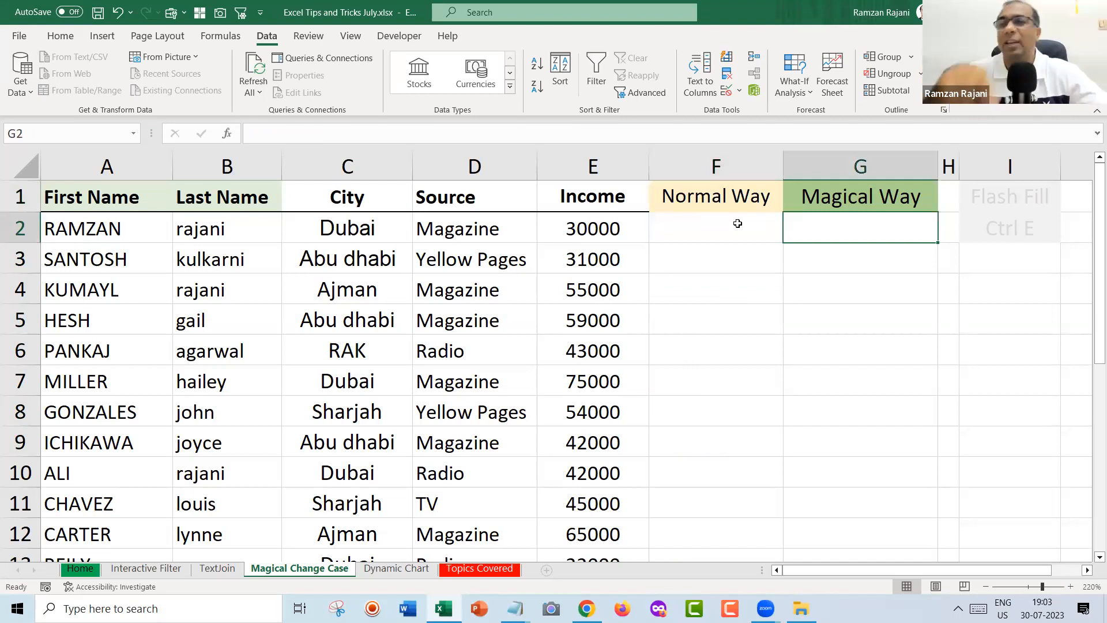
key("ctrl+Page_Up")
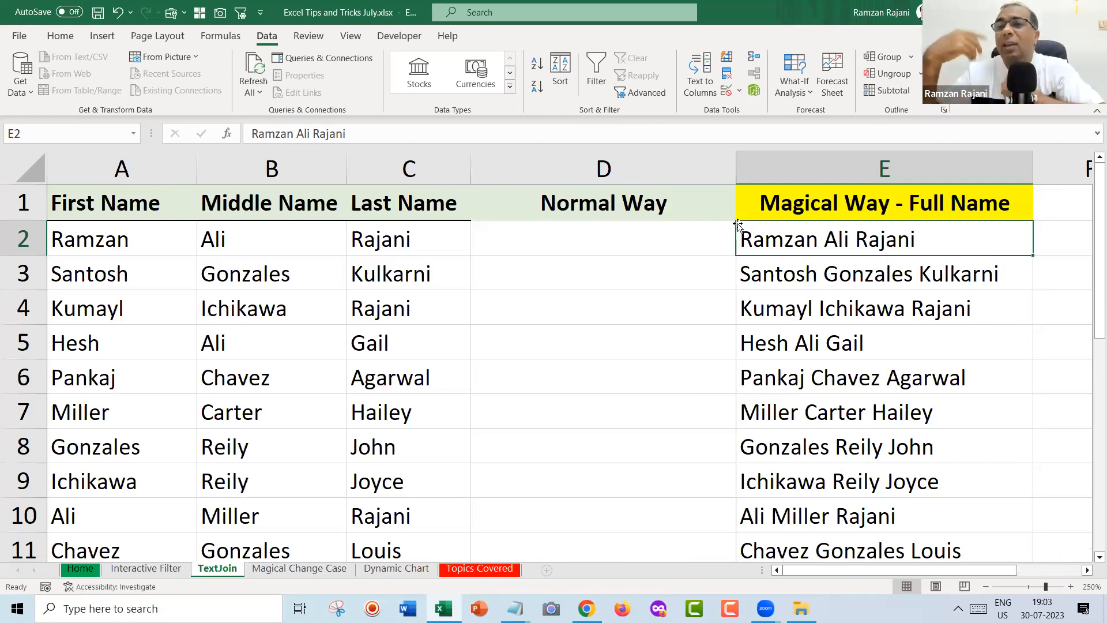
key("ctrl+Page_Down")
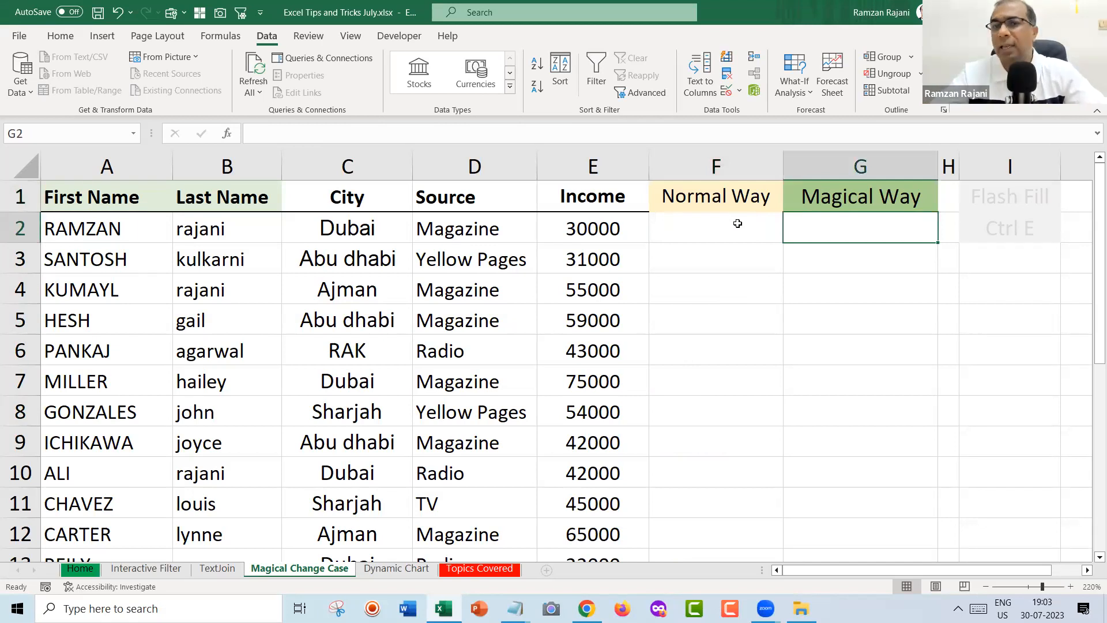
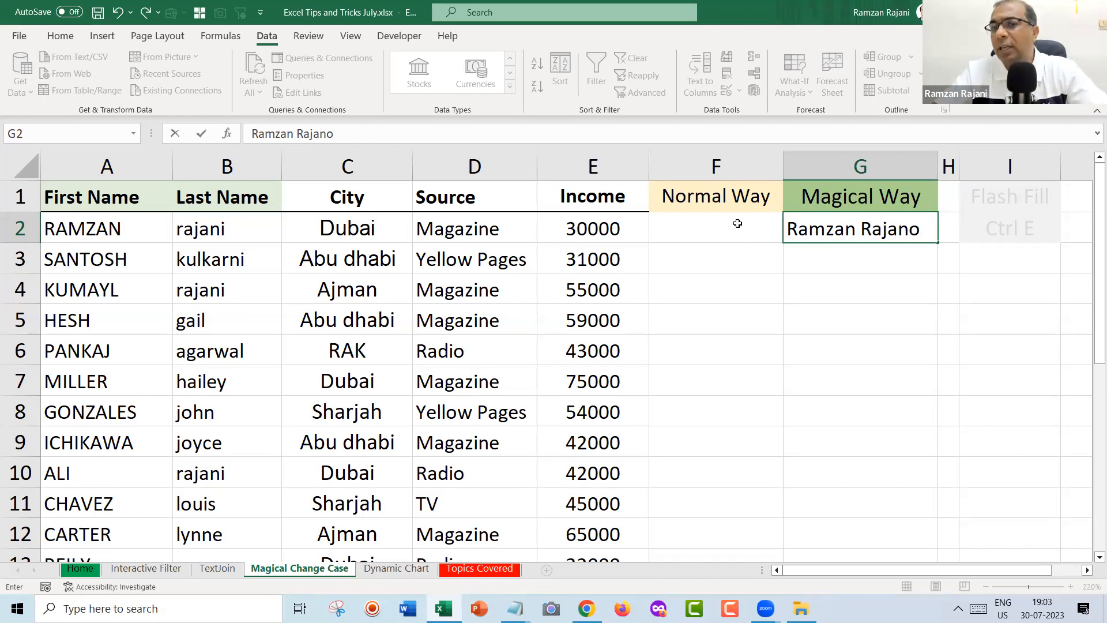
key("Return")
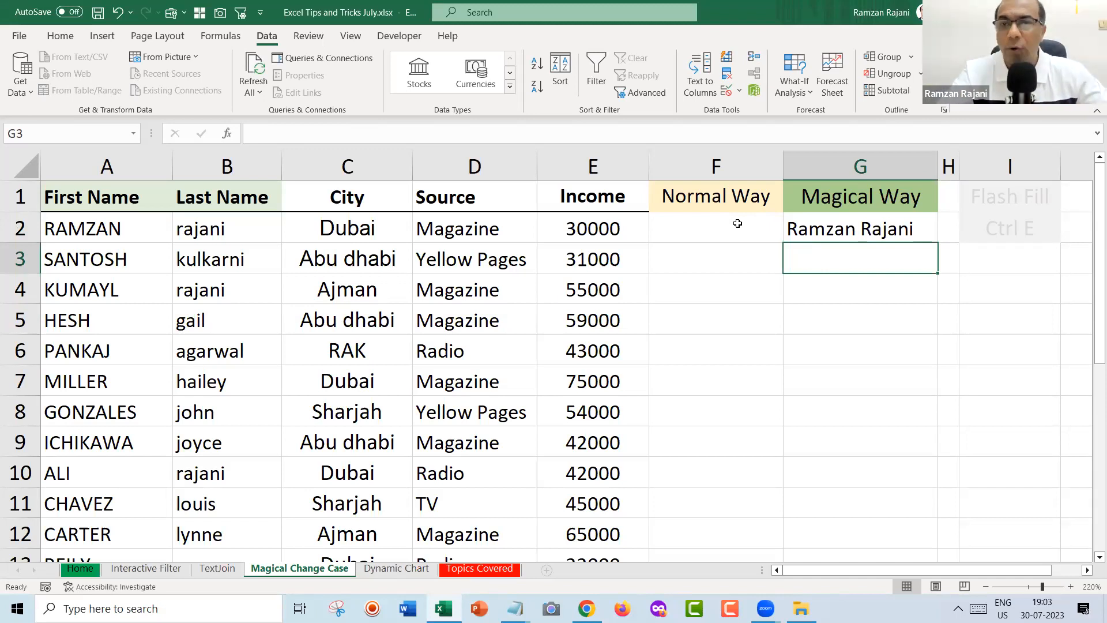
Flash Fill proper-case first and last names down column G with Ctrl+E.
key("ctrl+e")
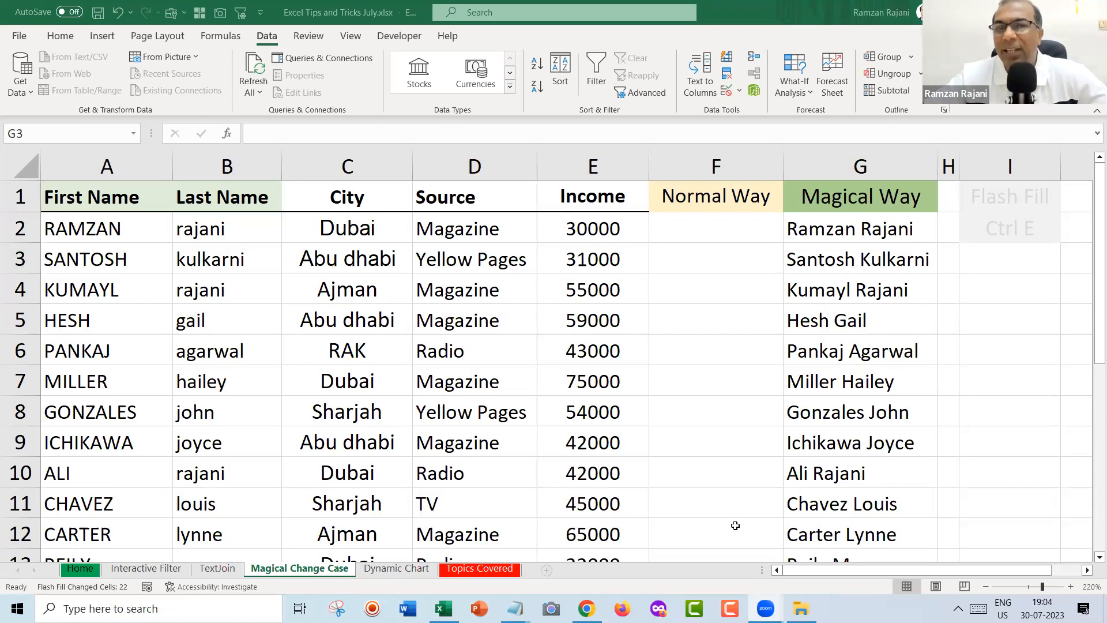
left_click(824, 225)
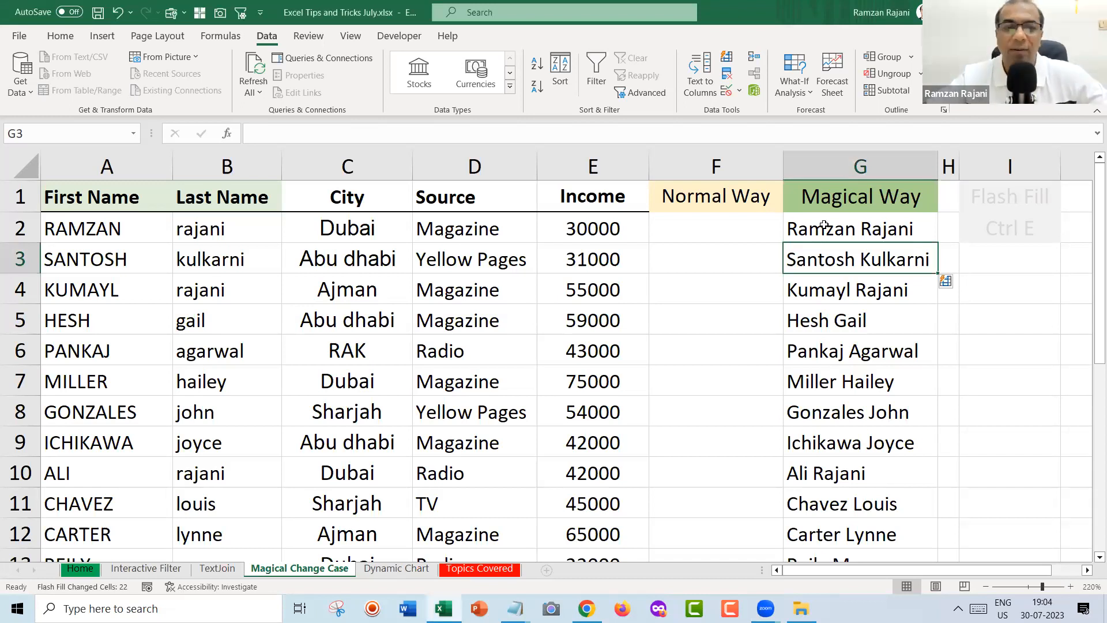
left_click(824, 225)
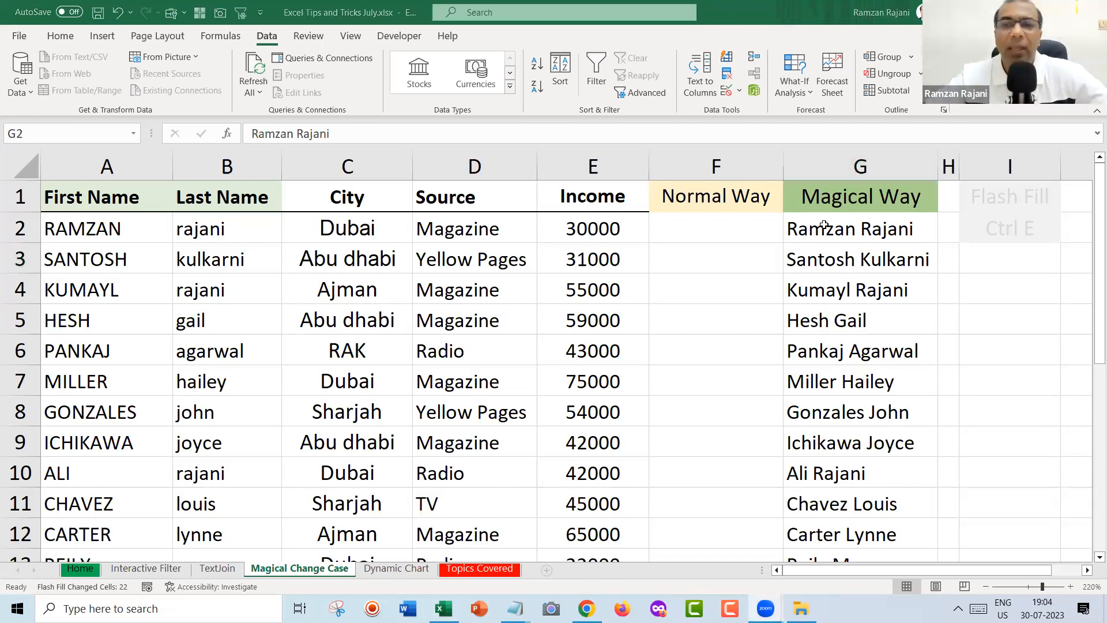
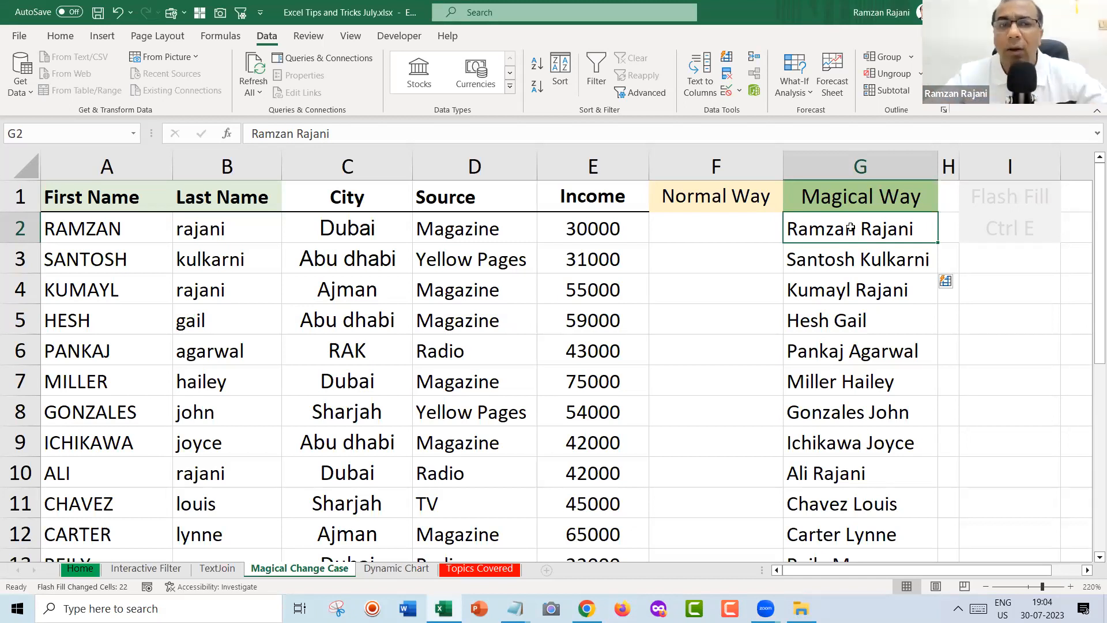
Undo the flash-filled names and rerun Ctrl+E from the G2 example.
key("ctrl+z")
key("Up")
key("Left")
left_click(850, 228)
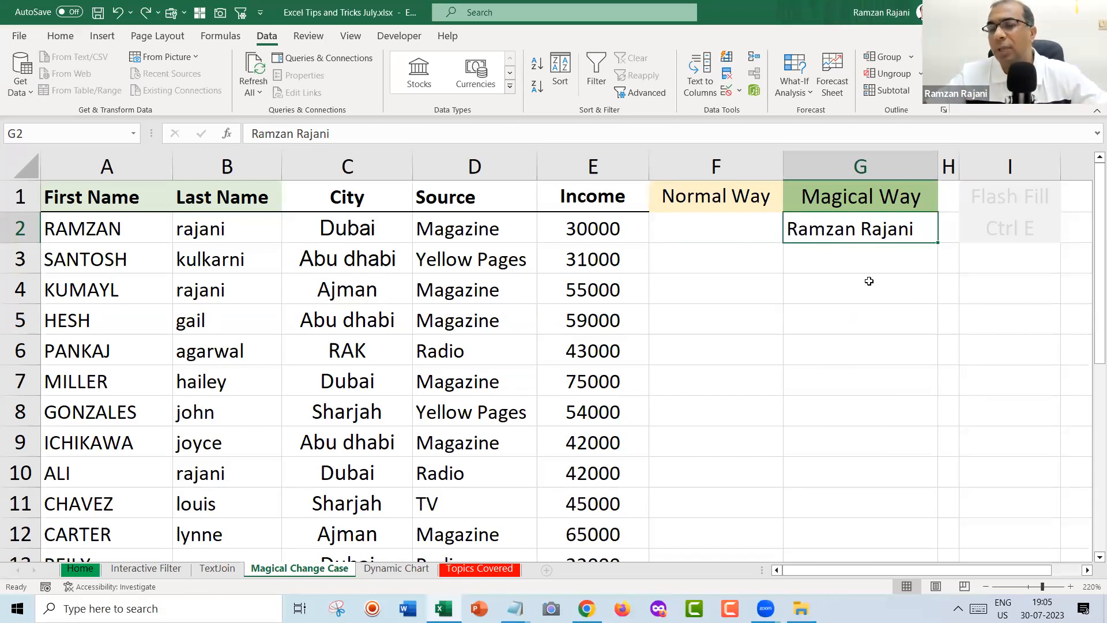
key("ctrl+e")
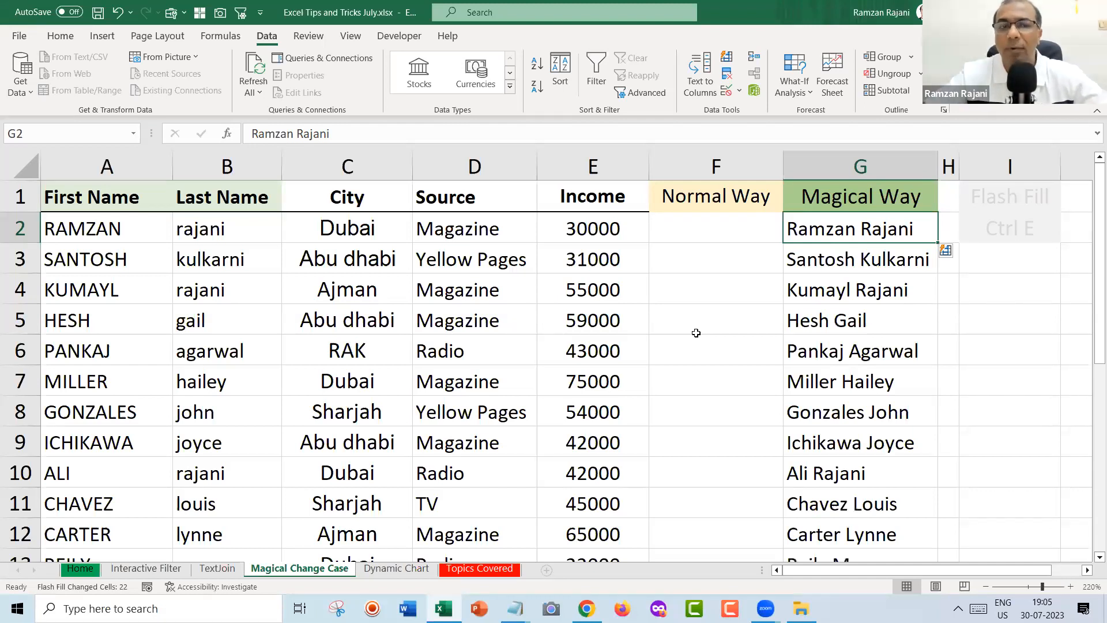
key("alt+Tab")
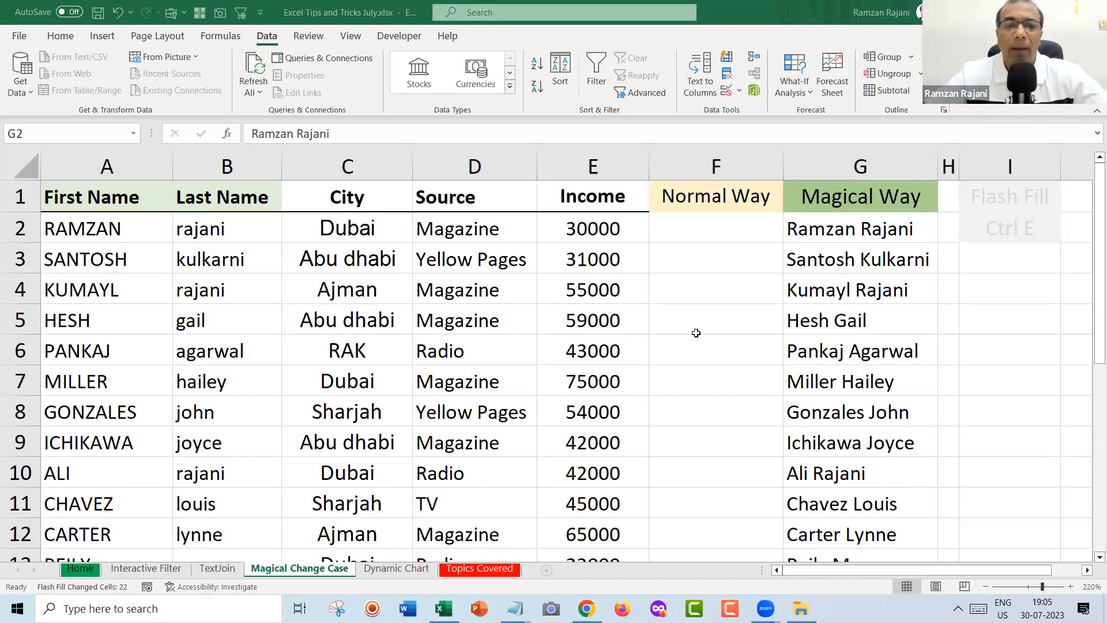
left_click(706, 237)
left_click(701, 234)
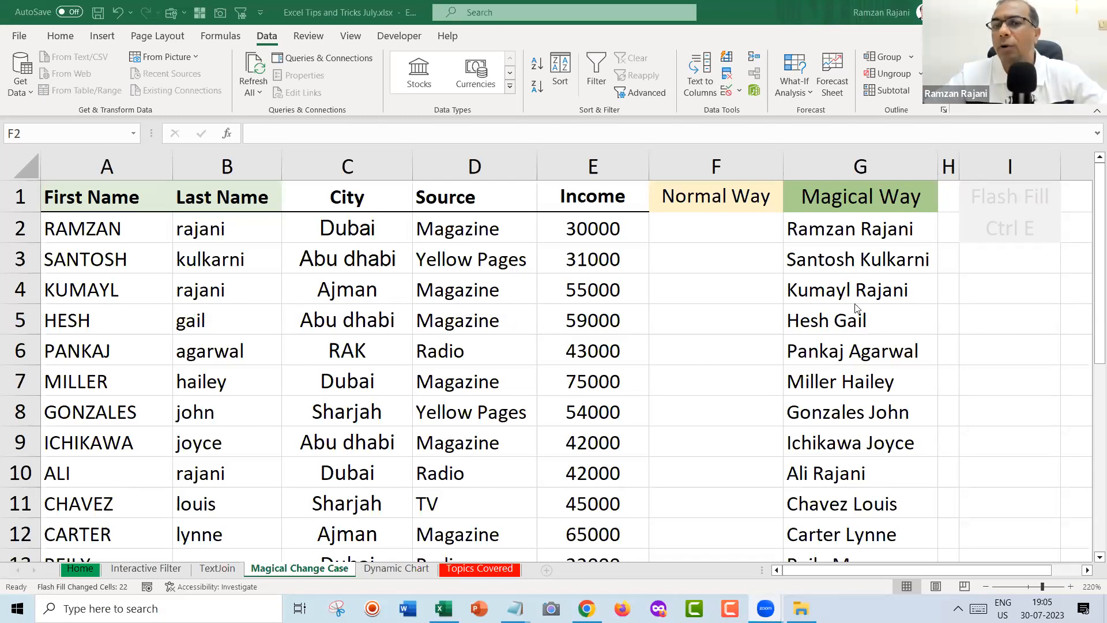
Clear G3:G24, refill it with Data > Flash Fill, then go to the Dynamic Chart sheet.
left_click(830, 274)
key("Down")
key("Right")
key("ctrl+shift+Down")
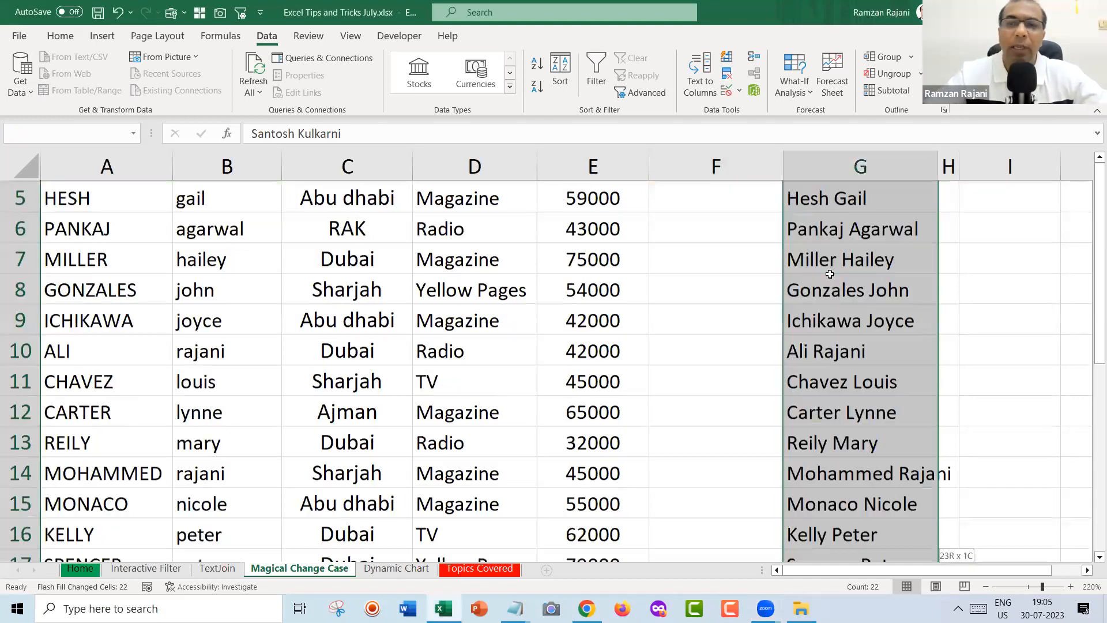
key("Delete")
key("Up")
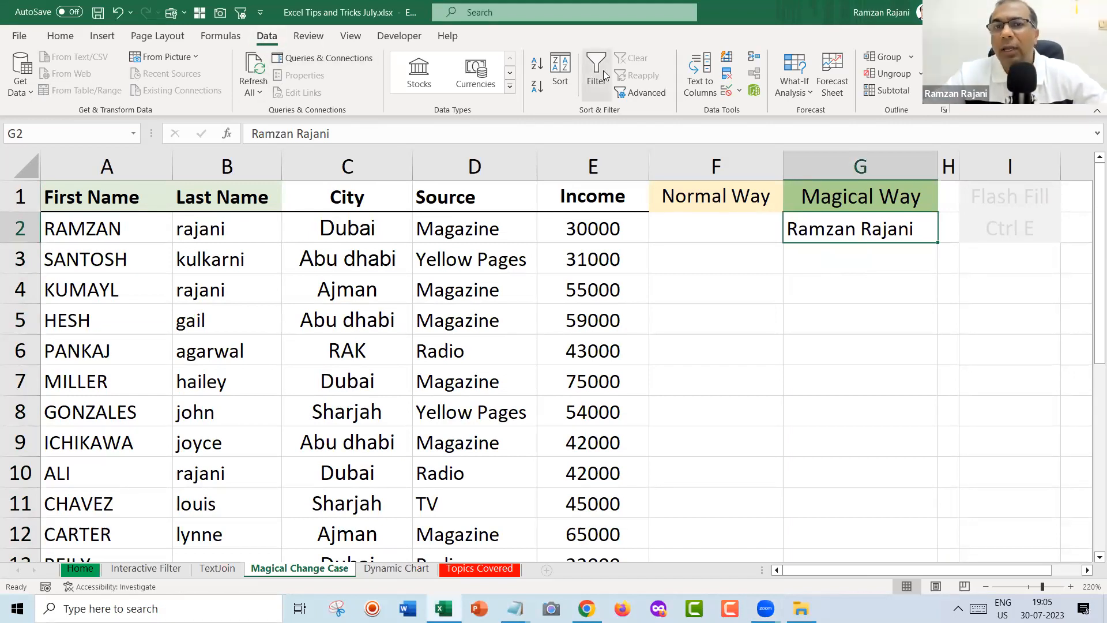
left_click(728, 57)
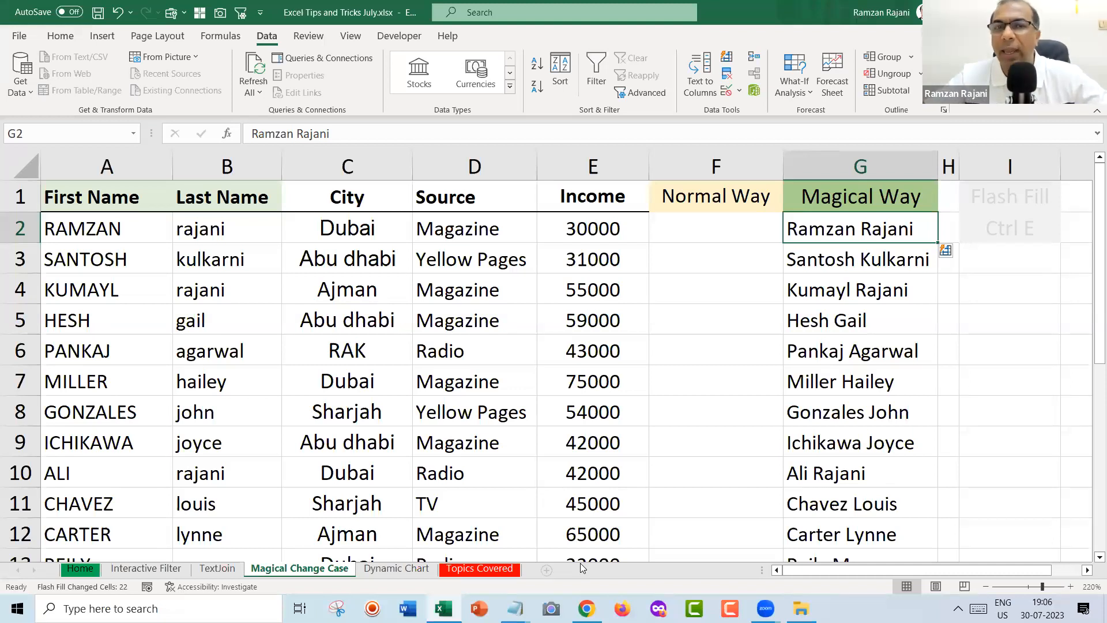
left_click(382, 569)
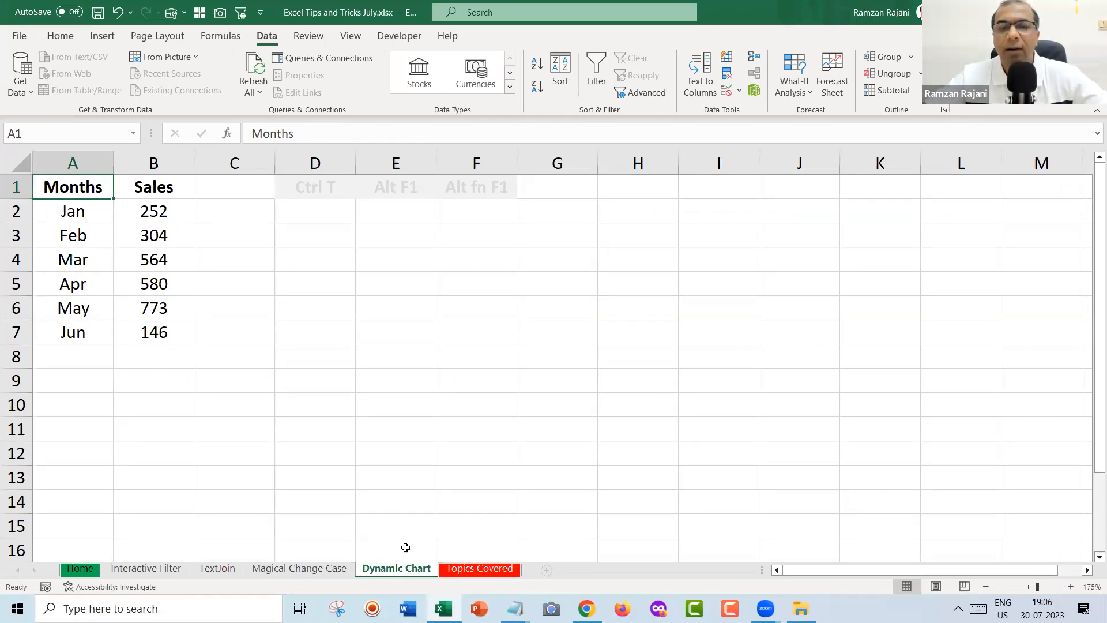
Change the font color of the faded heading row to black.
key("alt+Tab")
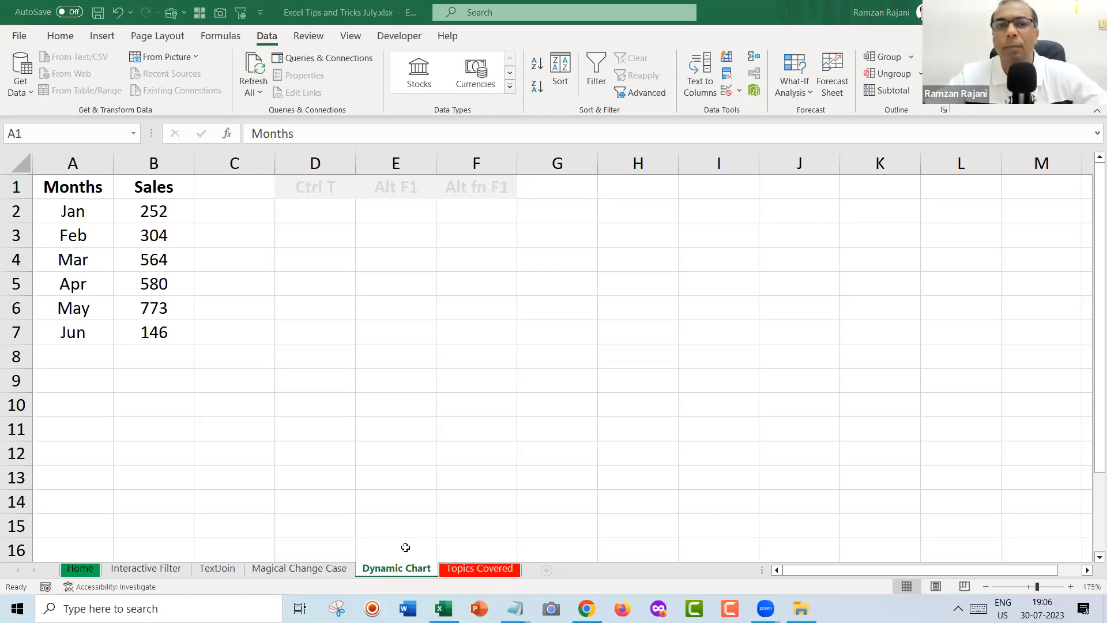
left_click(389, 234)
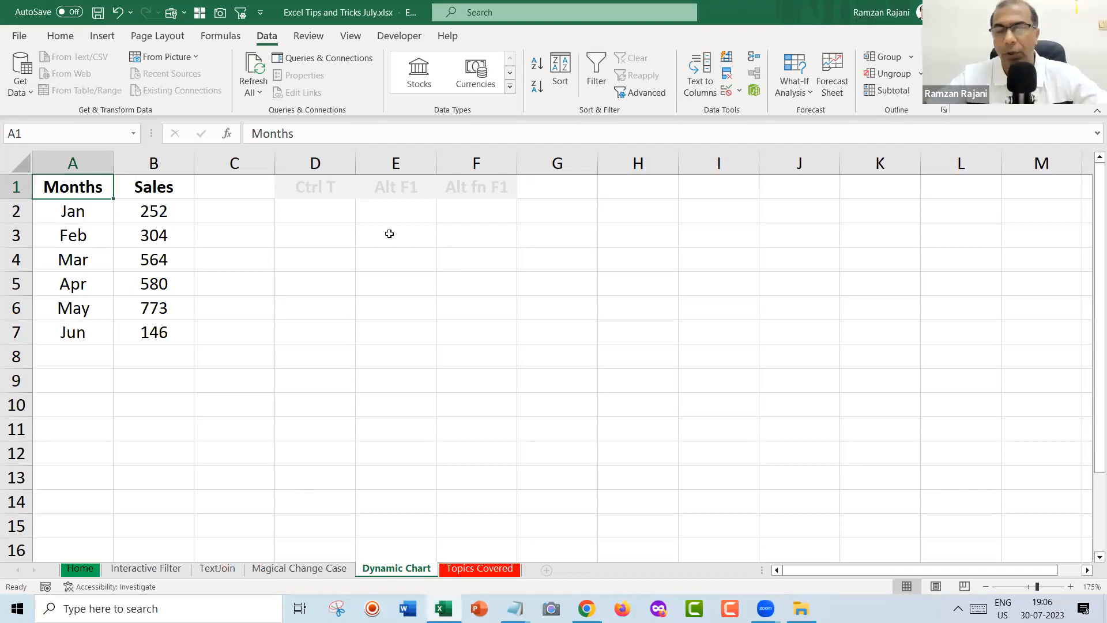
left_click_drag(314, 183, 448, 176)
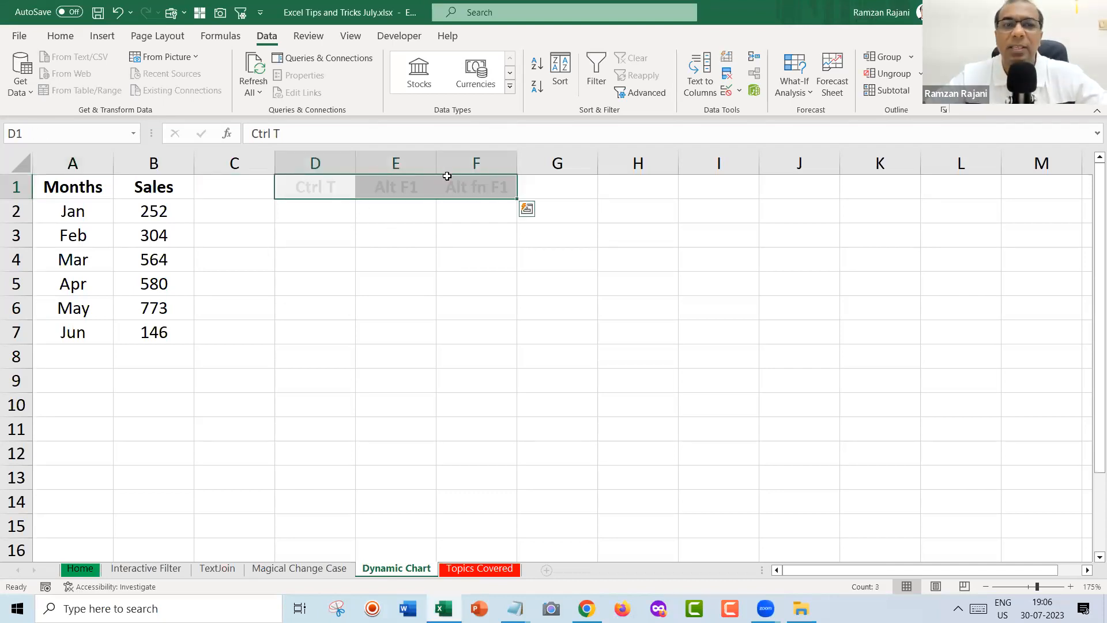
left_click(60, 36)
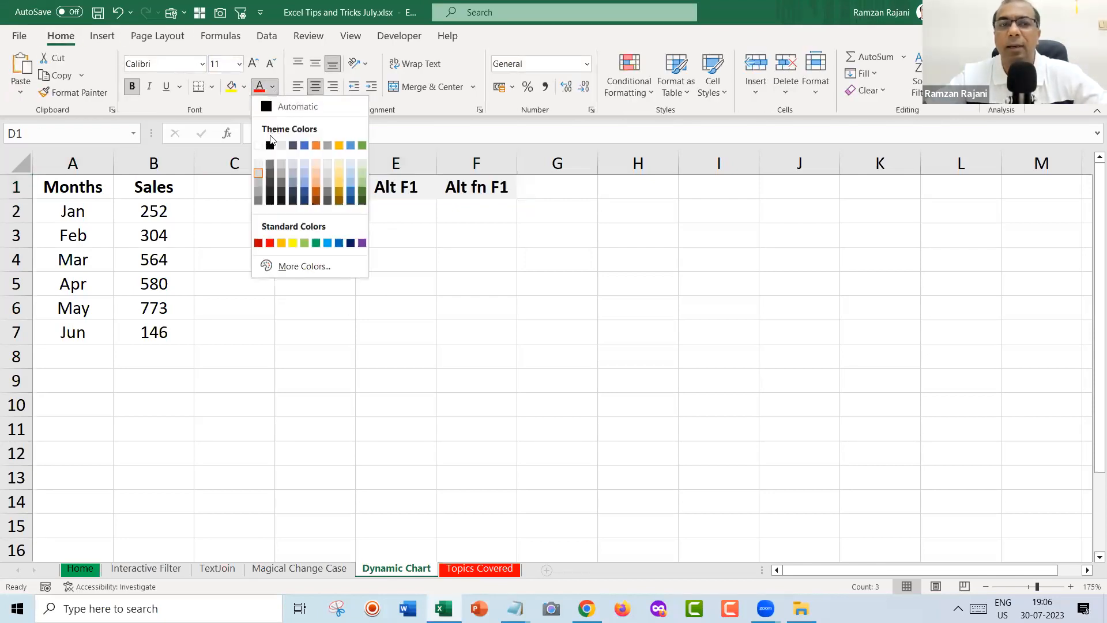
left_click(269, 145)
left_click(316, 226)
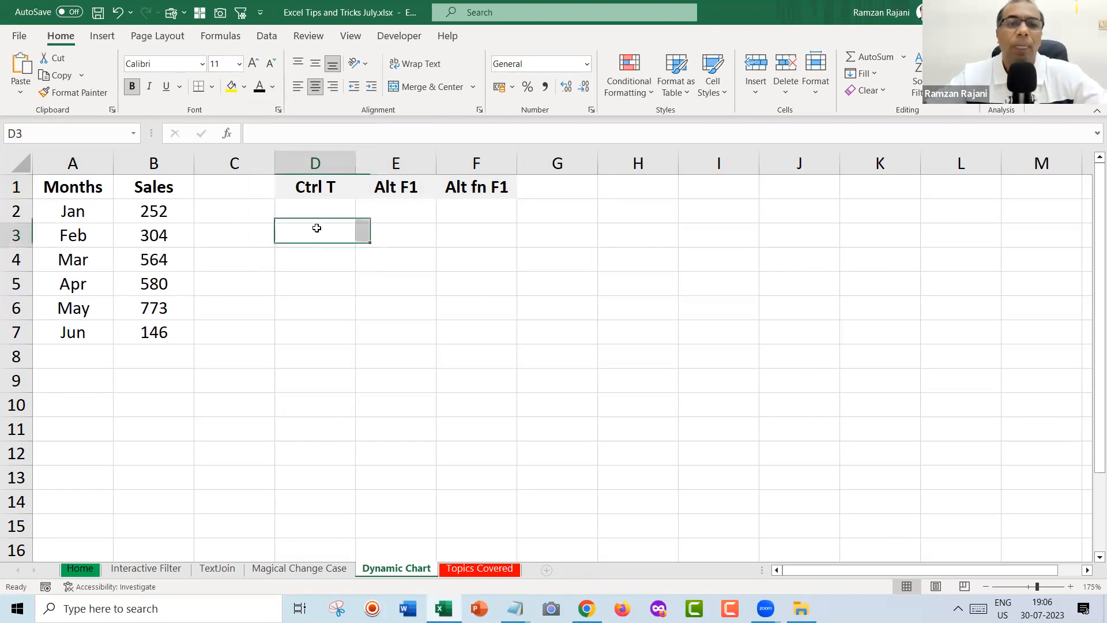
left_click(328, 191)
left_click_drag(328, 191, 385, 190)
left_click(352, 188)
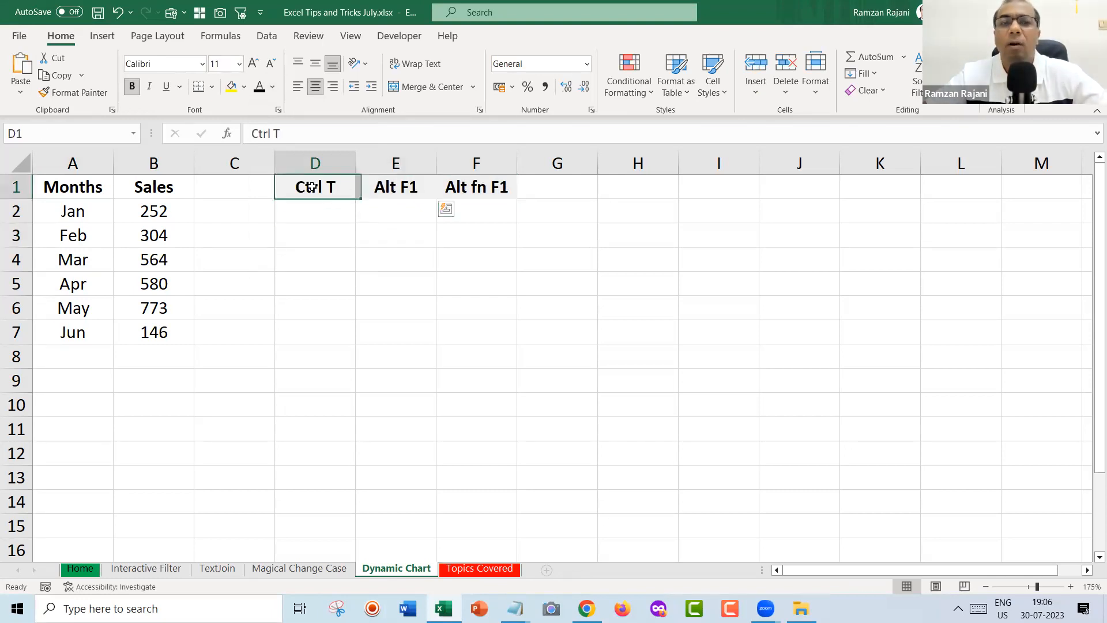
left_click(508, 182, "ctrl")
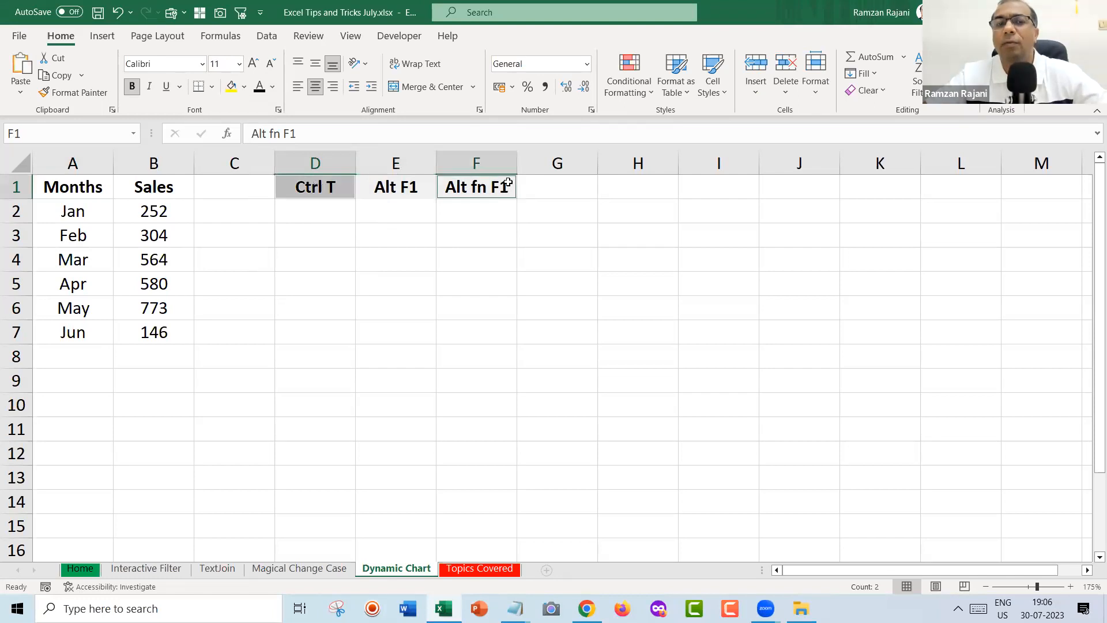
Enter 'To create a Chart' in E2, fill it into F2, and autofit columns E and F.
left_click(410, 211)
type("To c")
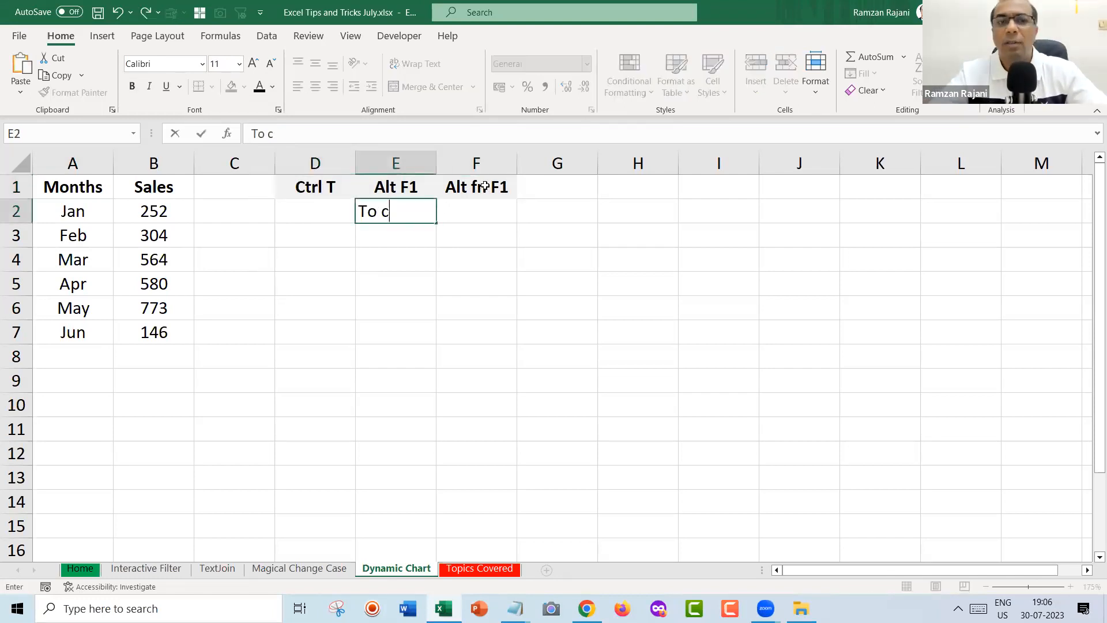
type("reate a Chart")
key("Return")
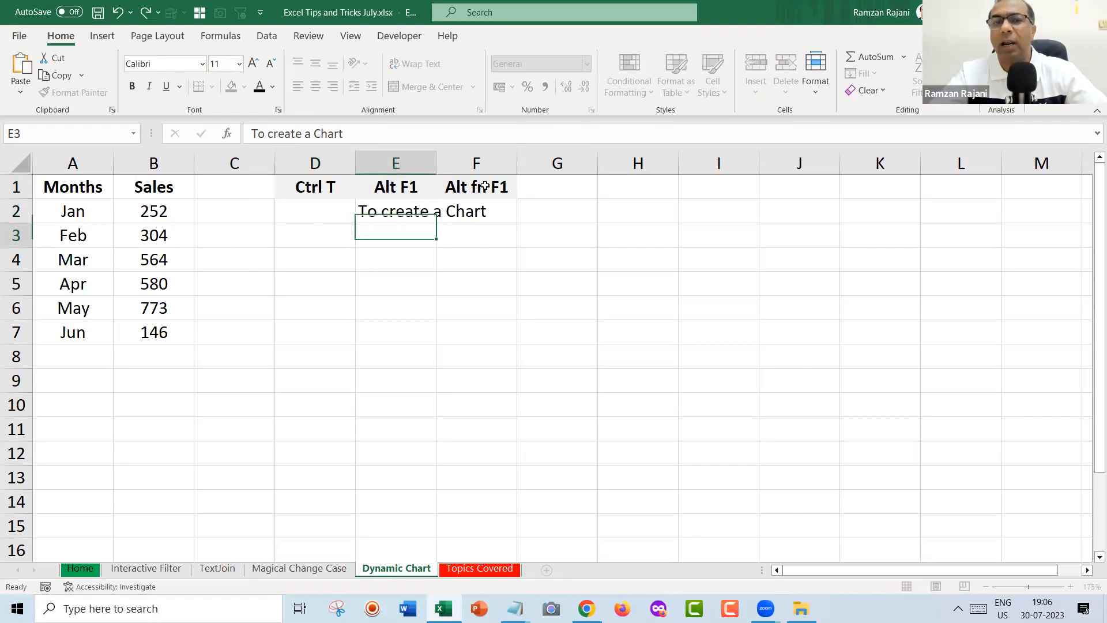
double_click(437, 155)
key("ctrl+c")
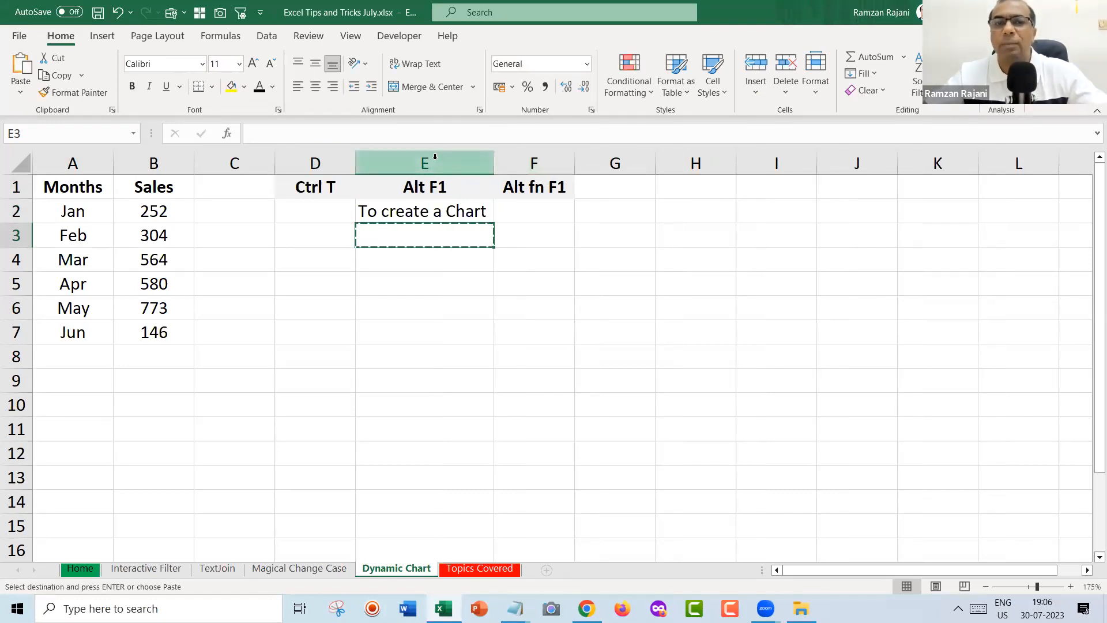
key("Escape")
key("Up")
key("Right")
key("ctrl+r")
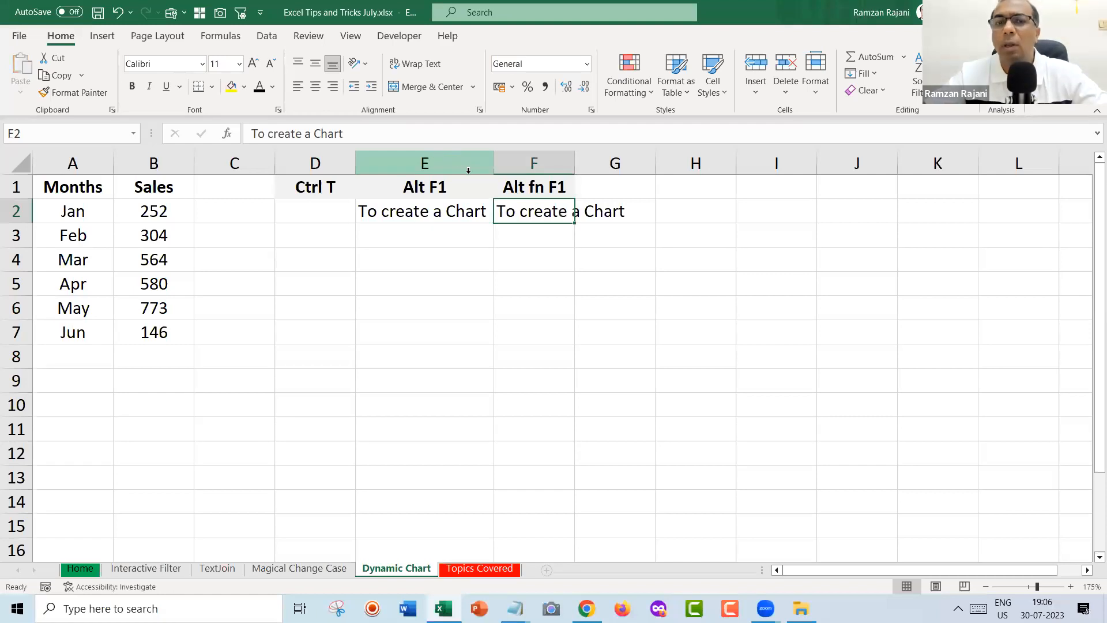
double_click(574, 157)
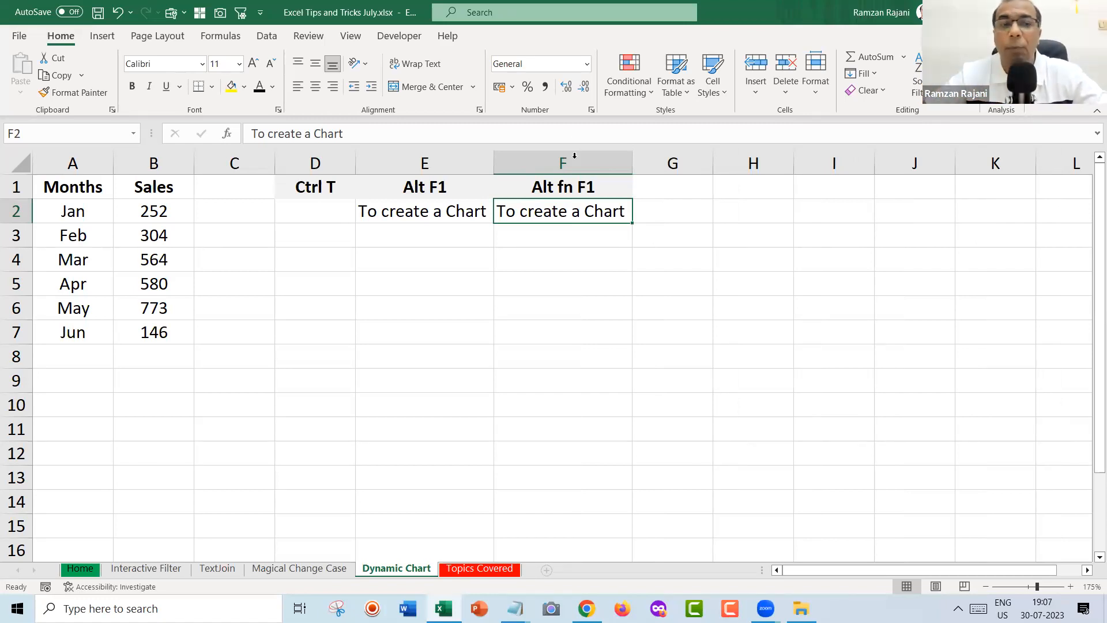
left_click(278, 292)
Insert a Sales column chart with Alt+F1 and fit it below the notes.
left_click(84, 243)
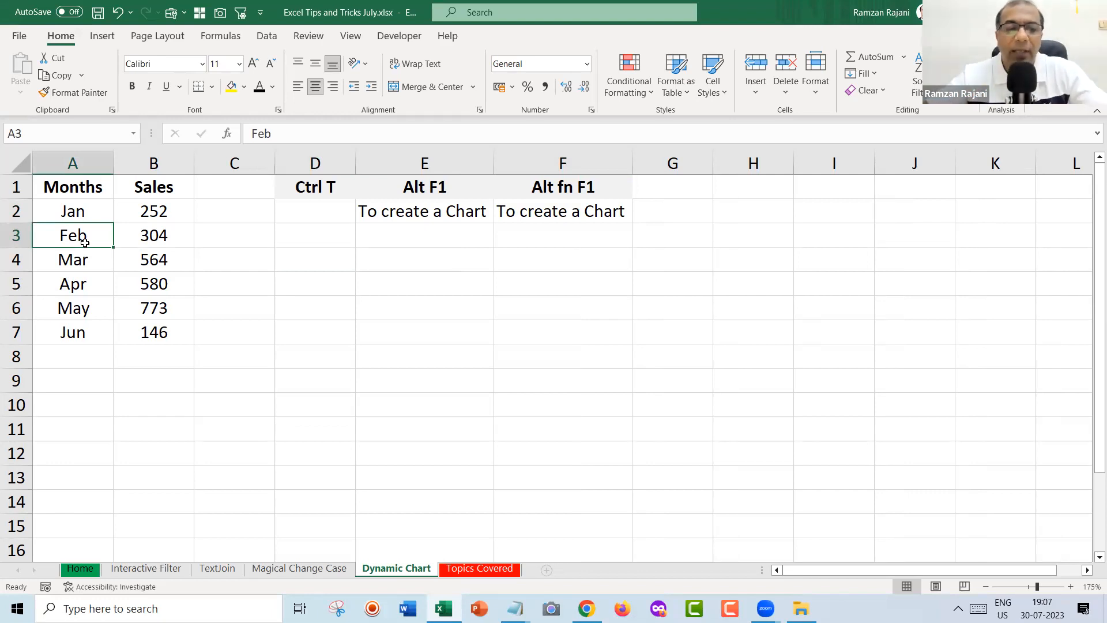
key("alt+F1")
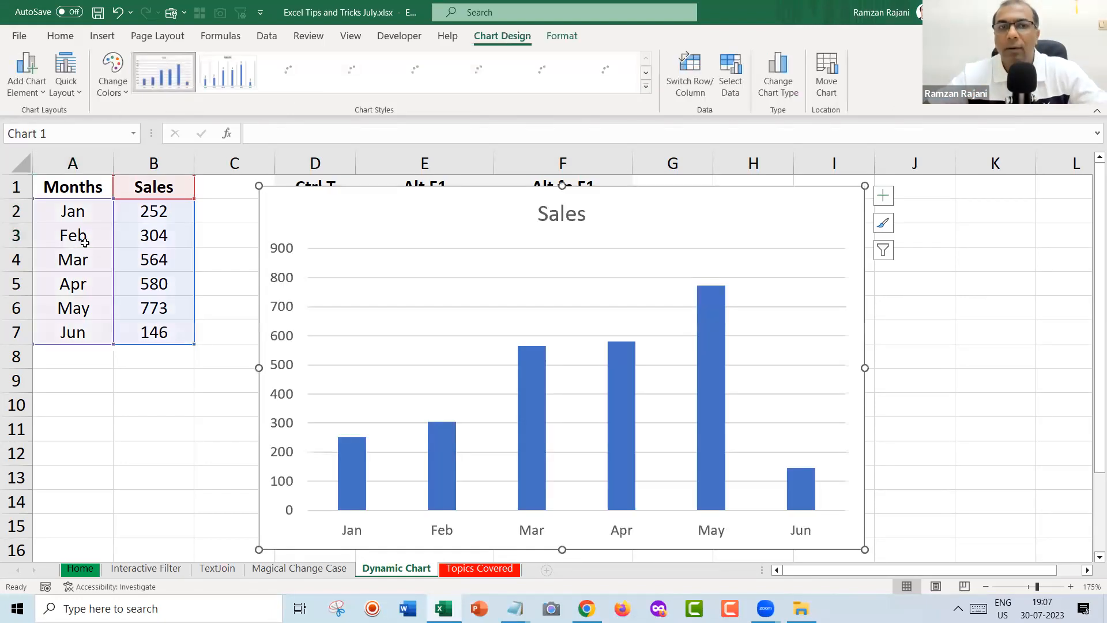
left_click_drag(260, 185, 325, 240)
left_click_drag(406, 265, 387, 261)
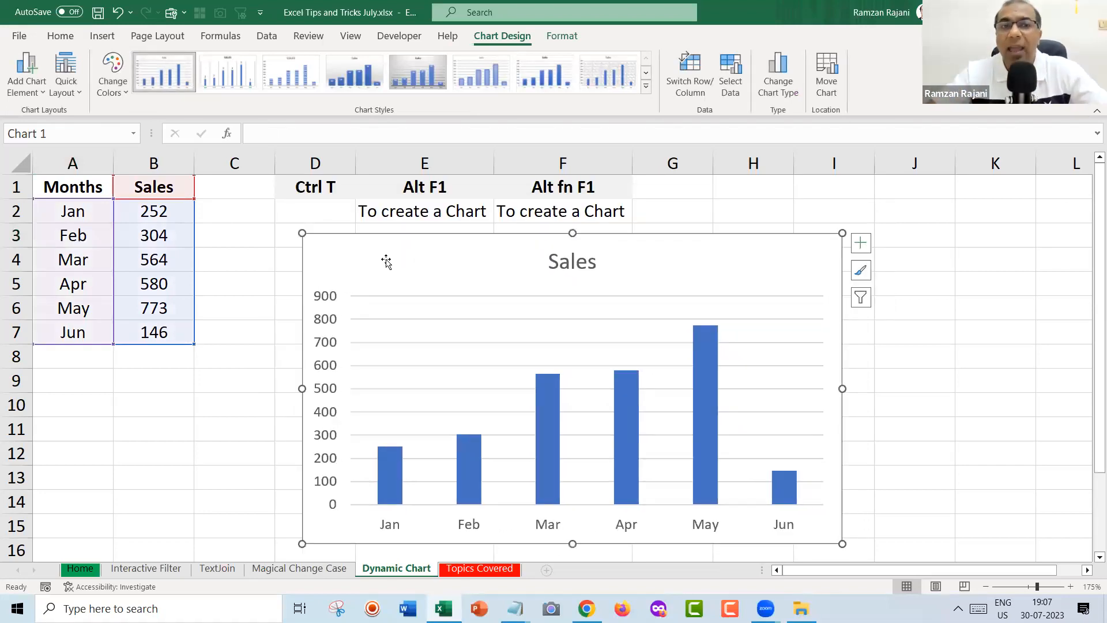
Clear the Ctrl T heading in D1 and give the chart a style with value labels.
left_click(320, 190)
key("Delete")
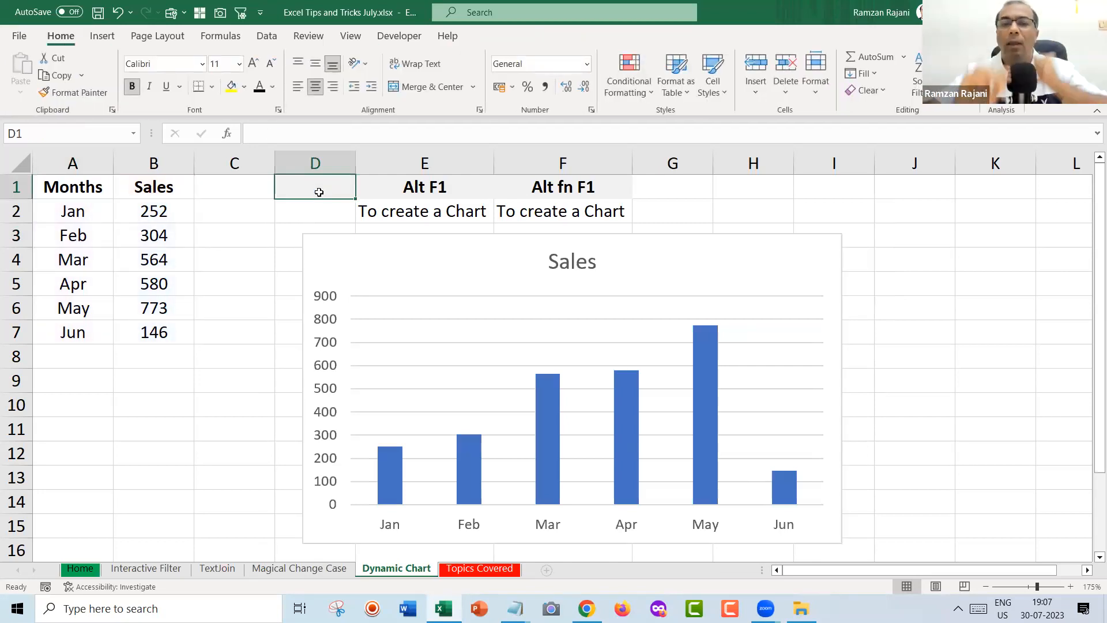
left_click(476, 272)
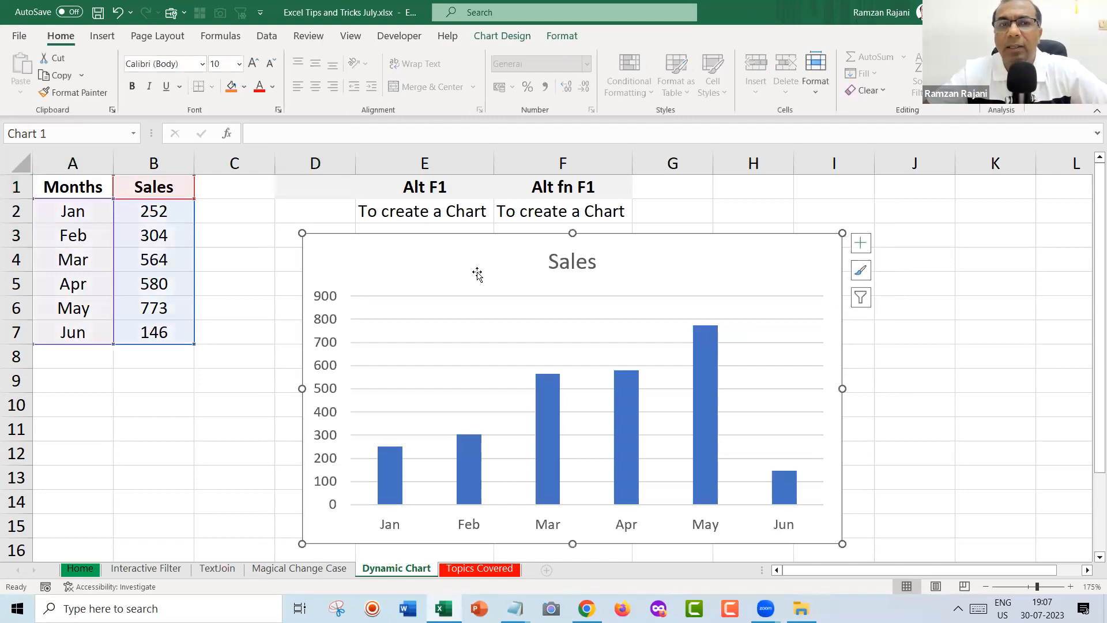
left_click(500, 40)
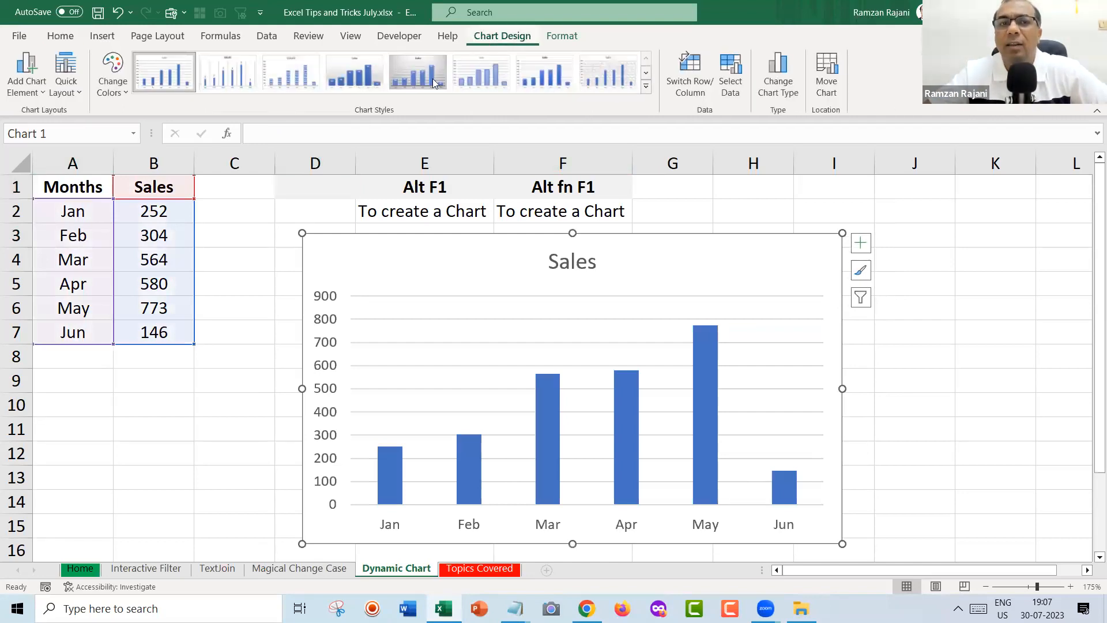
left_click(356, 80)
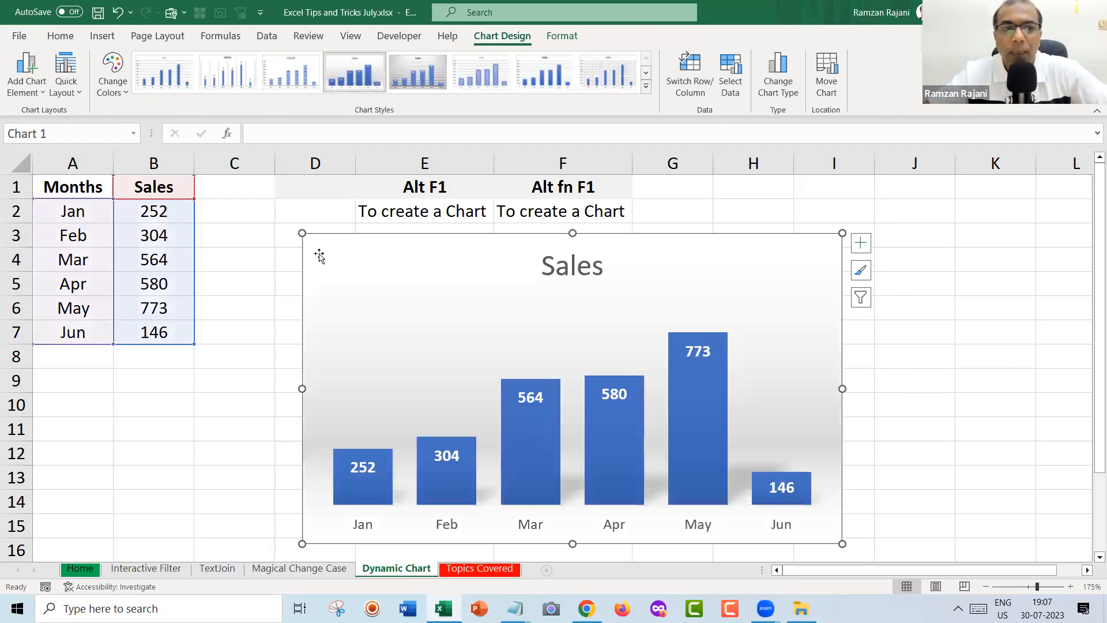
left_click(92, 361)
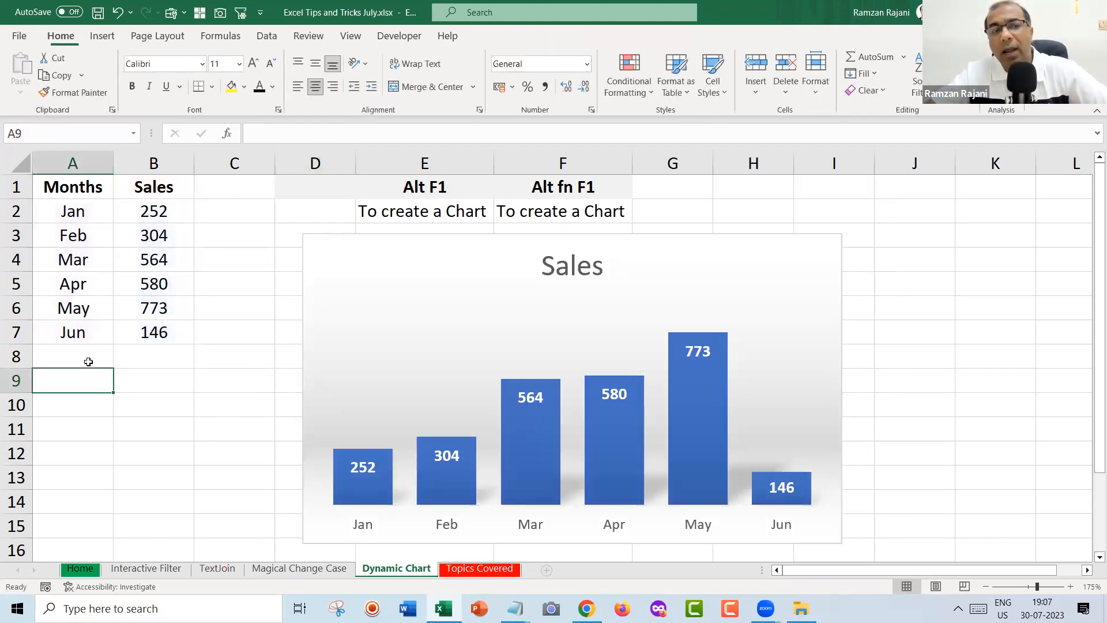
Add a Jul row with sales of 456 below Jun.
type("Jul")
key("Tab")
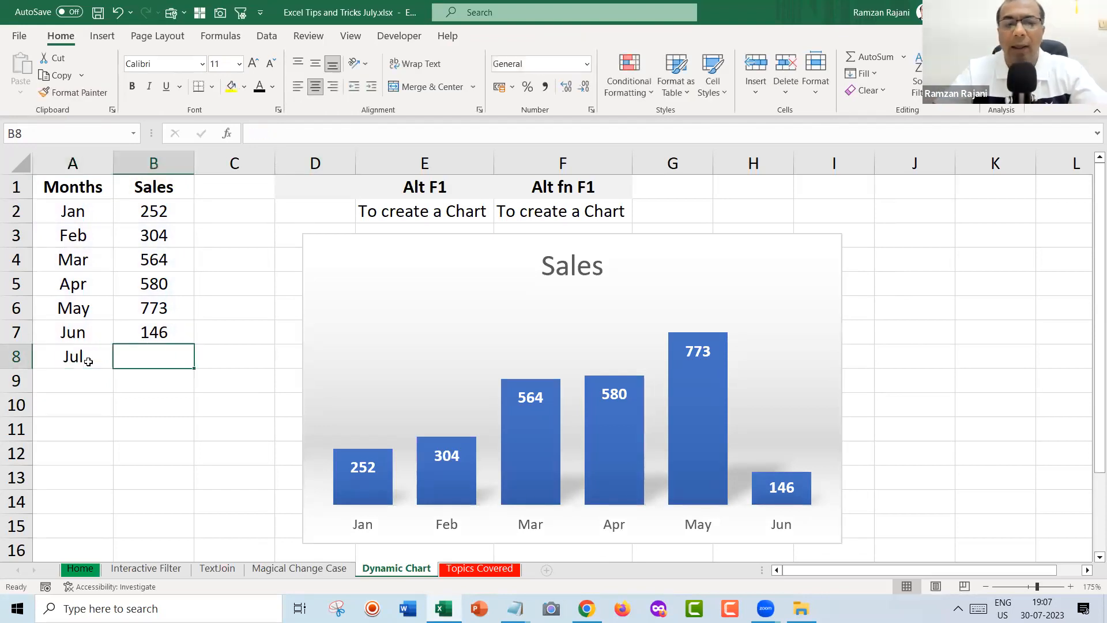
type("456")
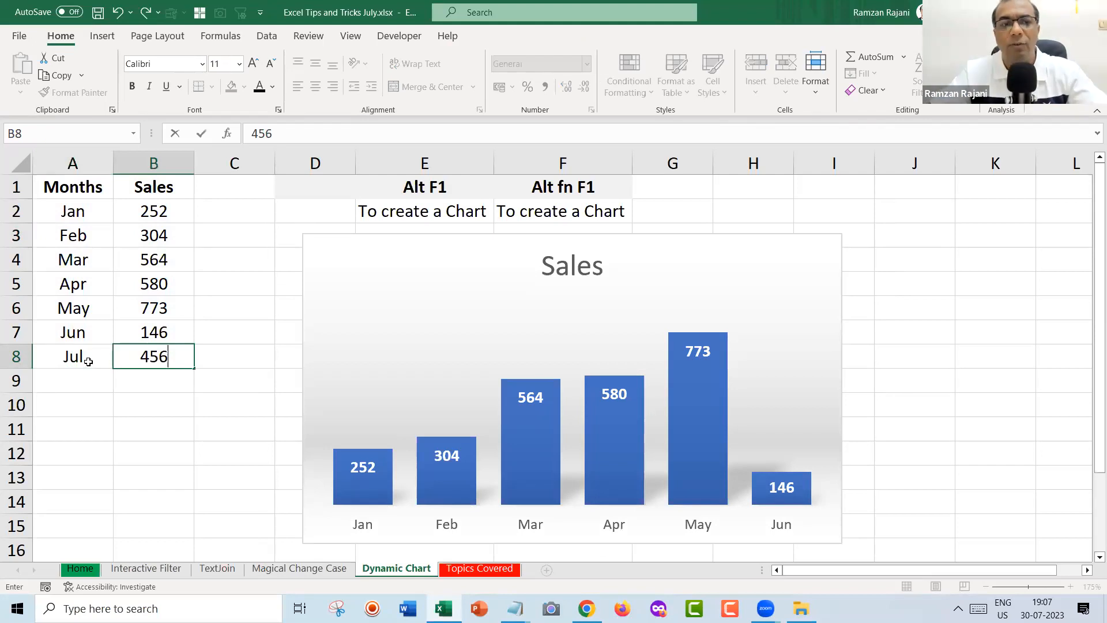
key("Return")
Add Aug with sales of 678, then extend the chart's data range down to row 9.
type("a")
key("BackSpace")
key("BackSpace")
type("Aug")
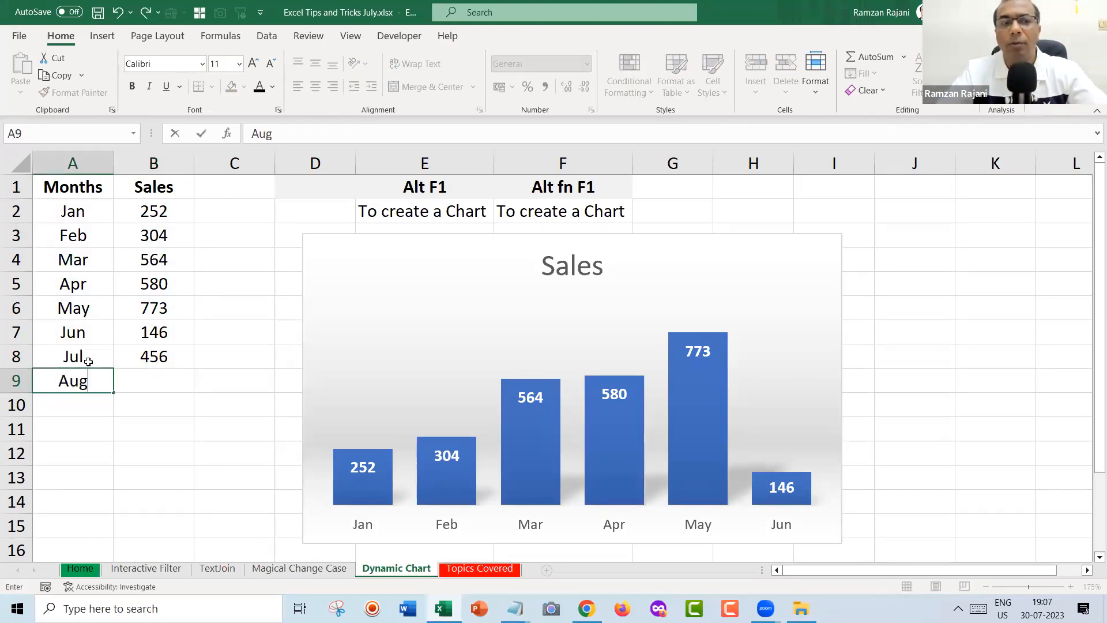
key("Tab")
type("678")
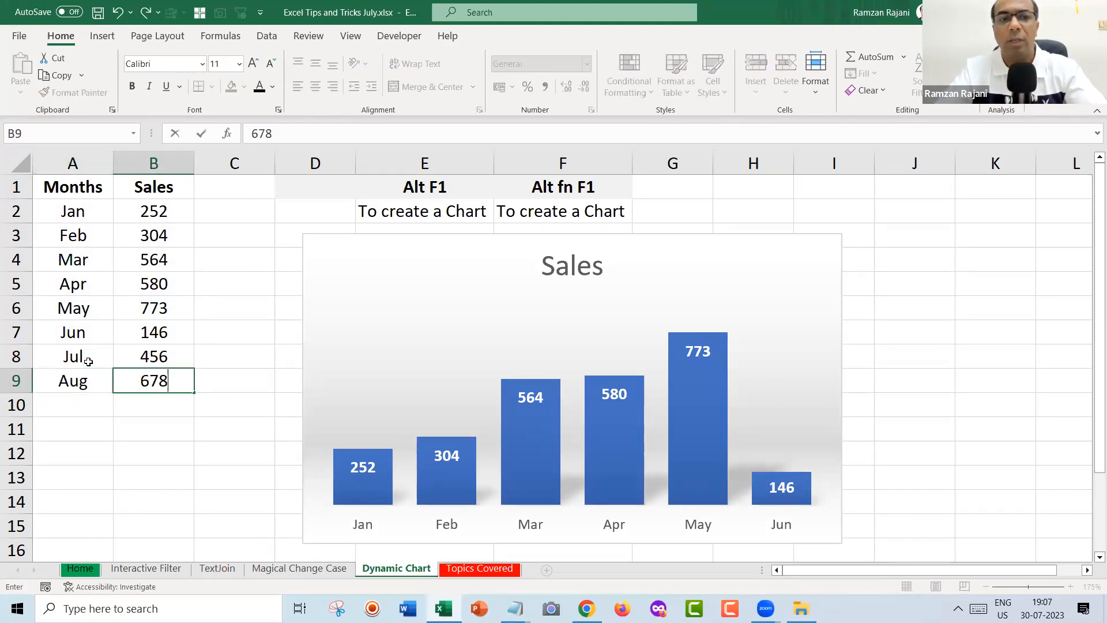
key("Return")
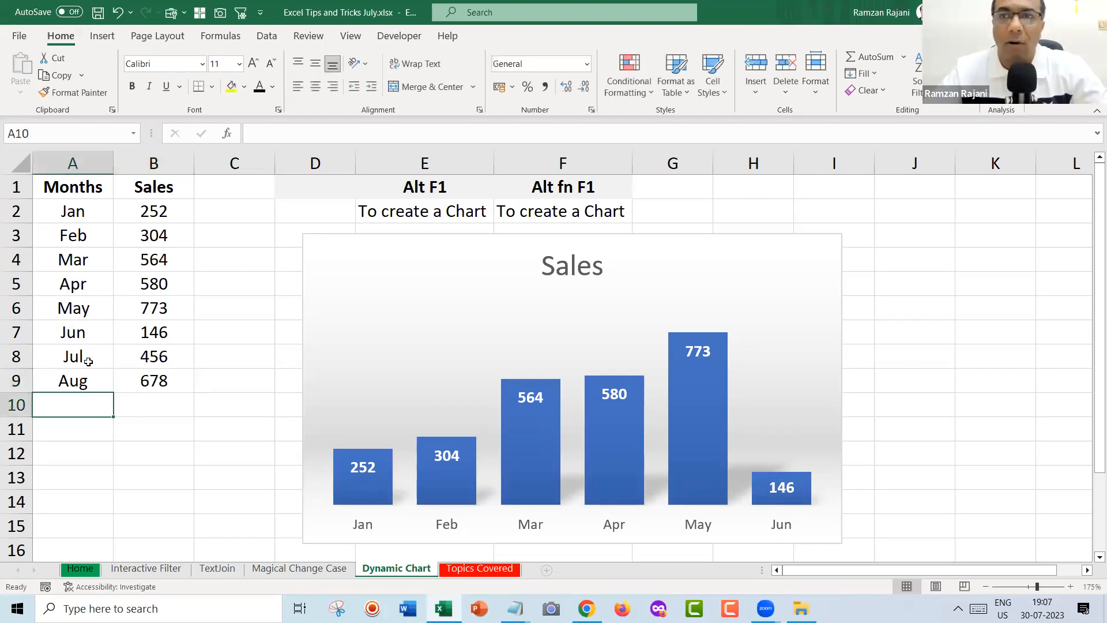
left_click(348, 260)
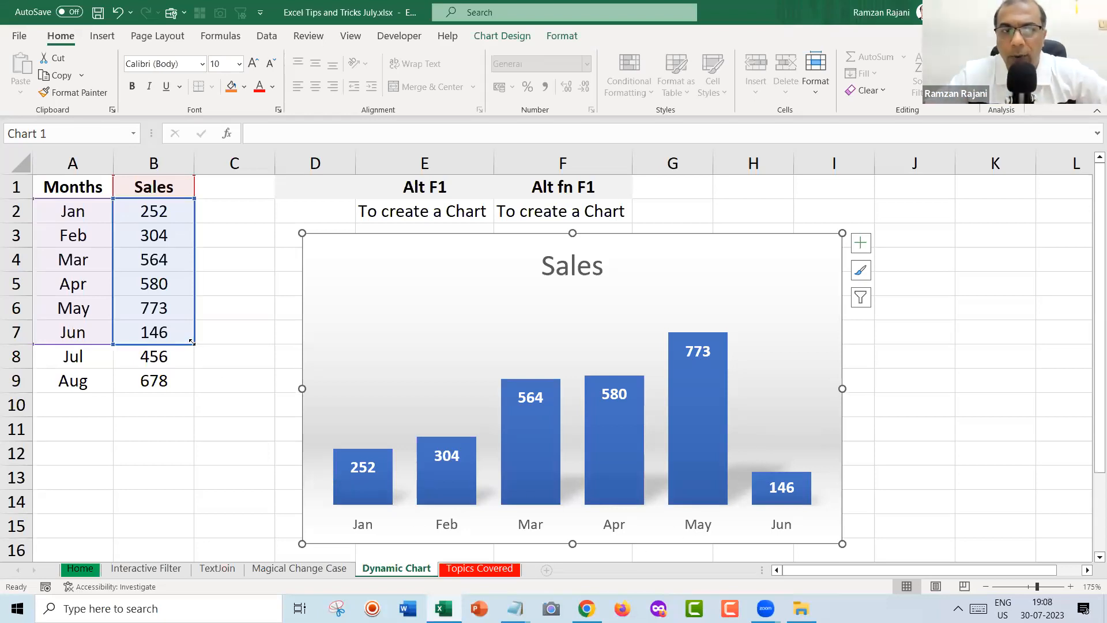
left_click_drag(192, 356, 192, 384)
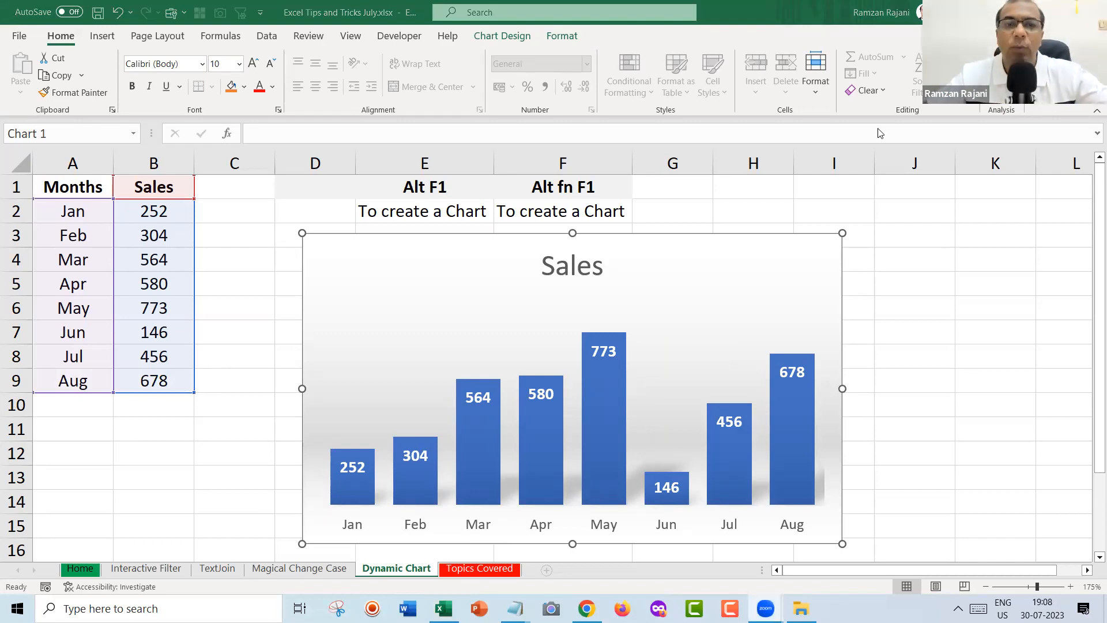
Select the Sales chart to confirm it now spans Jan through Aug.
left_click(376, 258)
Delete the chart and undo three times back to the original Jan–Jun data.
key("Delete")
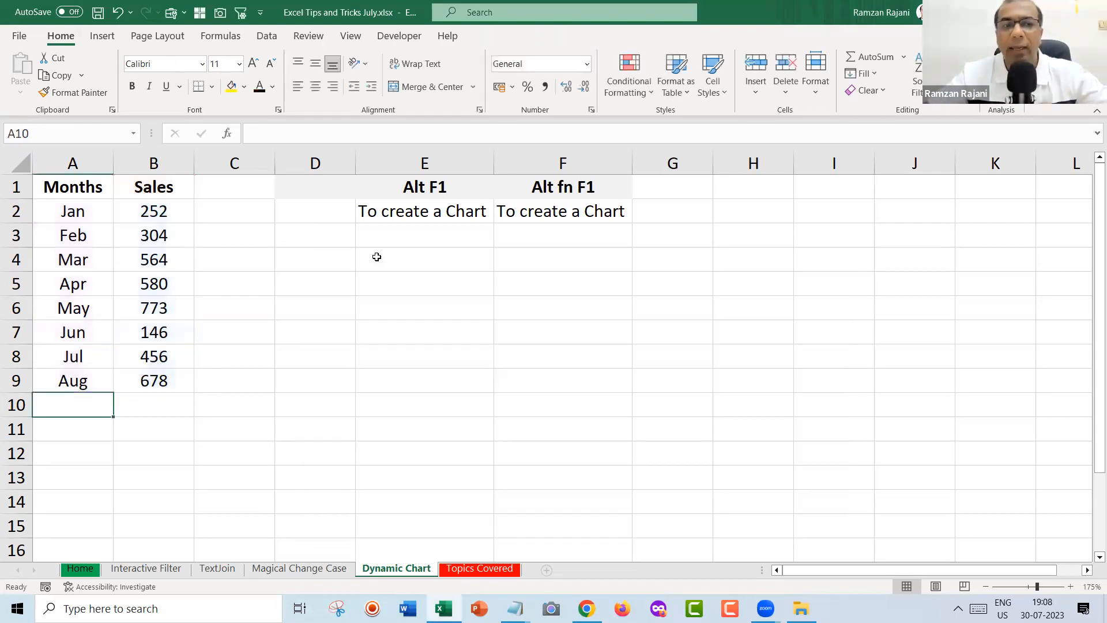
key("ctrl+z")
key("ctrl+z")
key("ctrl+z")
key("ctrl+z")
key("ctrl+z")
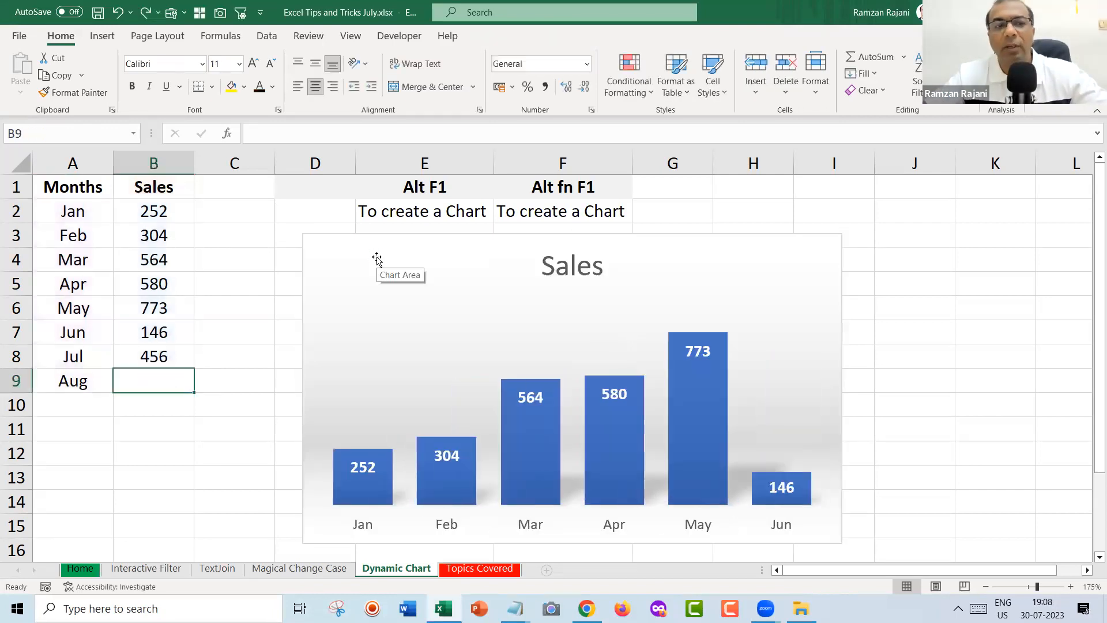
key("ctrl+z")
key("ctrl+z")
key("ctrl+z")
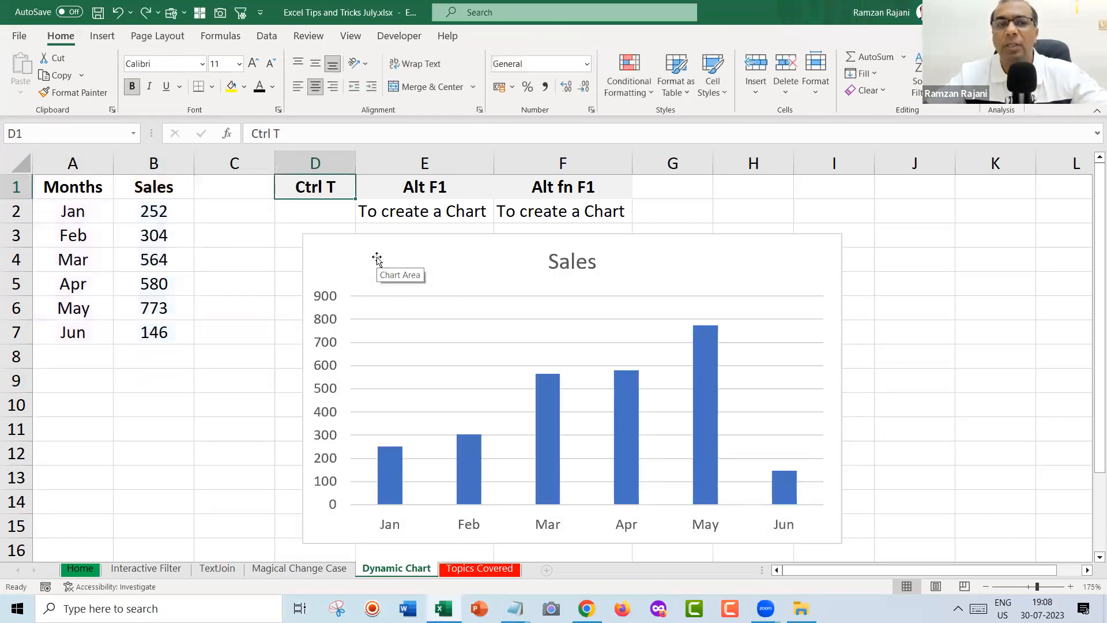
key("ctrl+z")
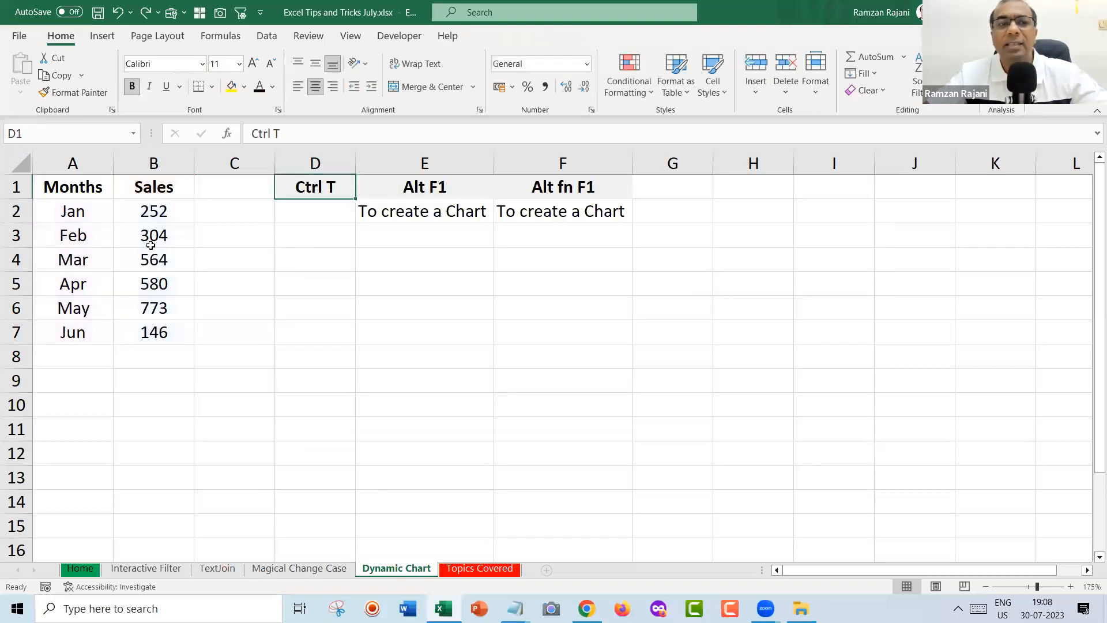
left_click(151, 247)
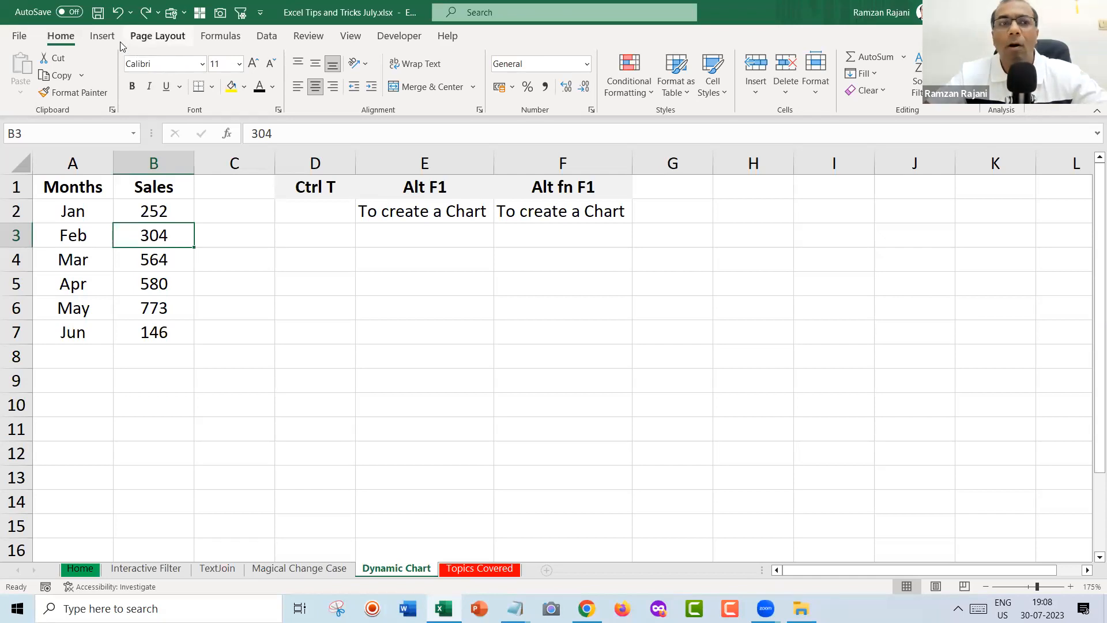
left_click(104, 36)
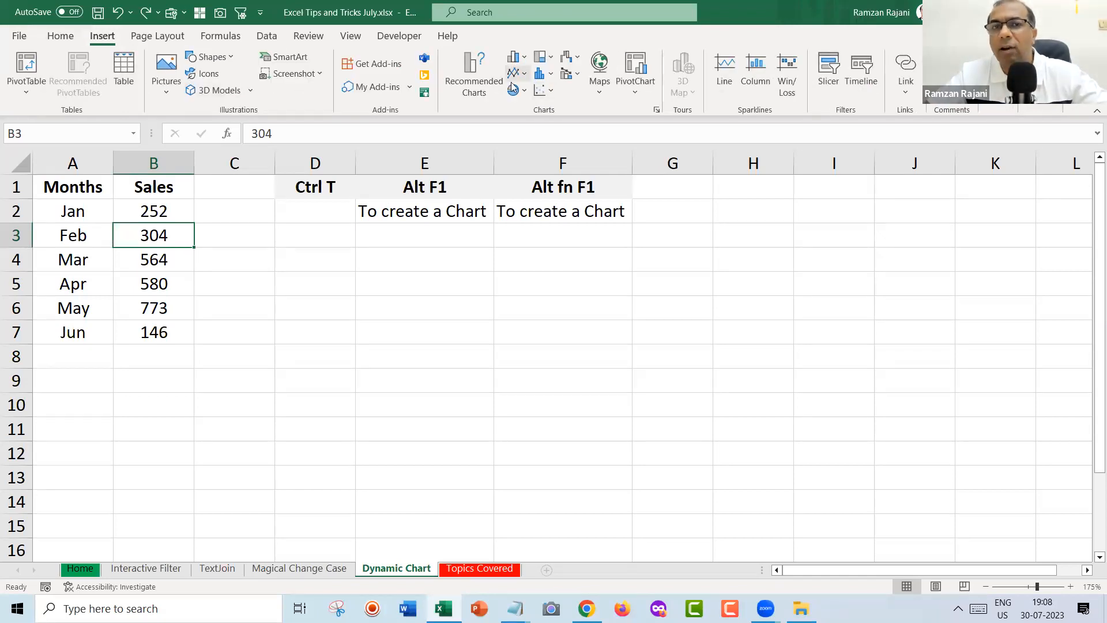
left_click(297, 329)
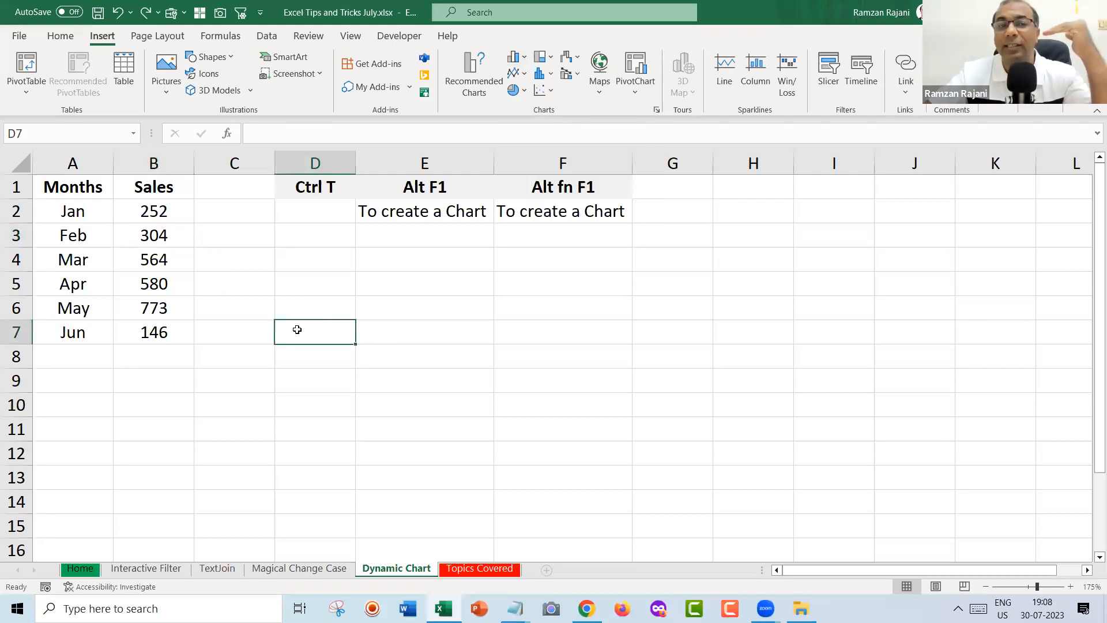
left_click(524, 60)
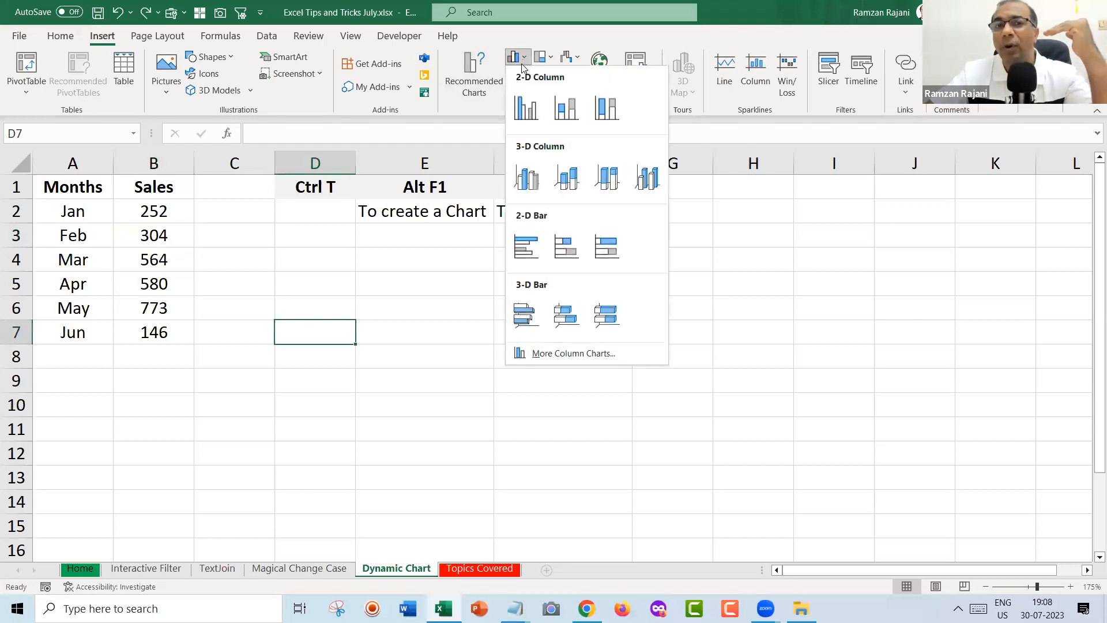
left_click(517, 97)
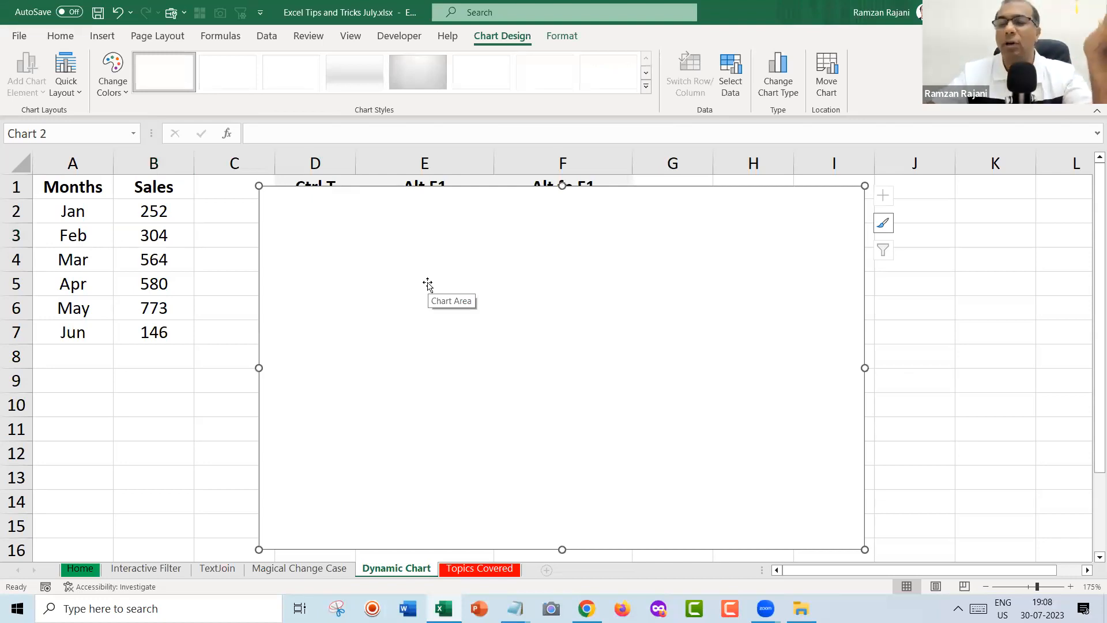
key("Delete")
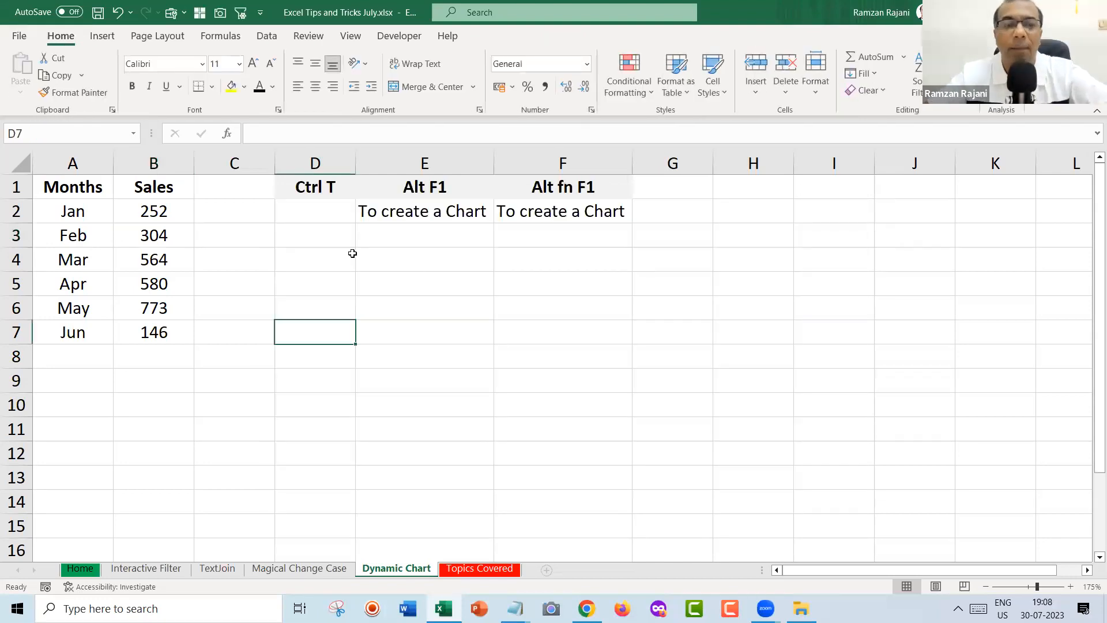
left_click(103, 250)
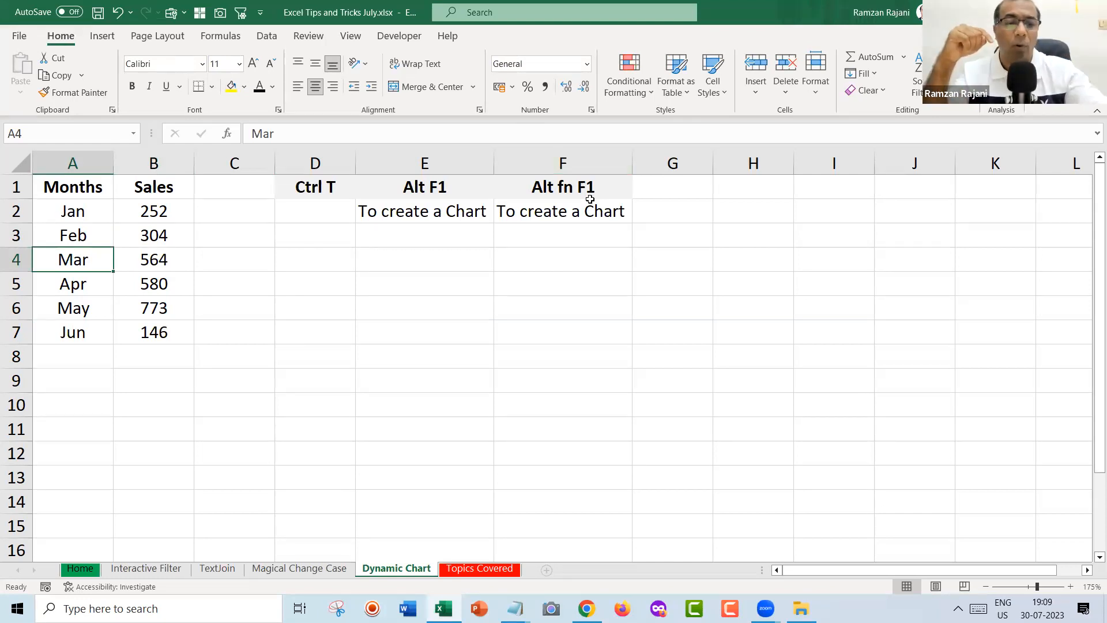
key("alt+F1")
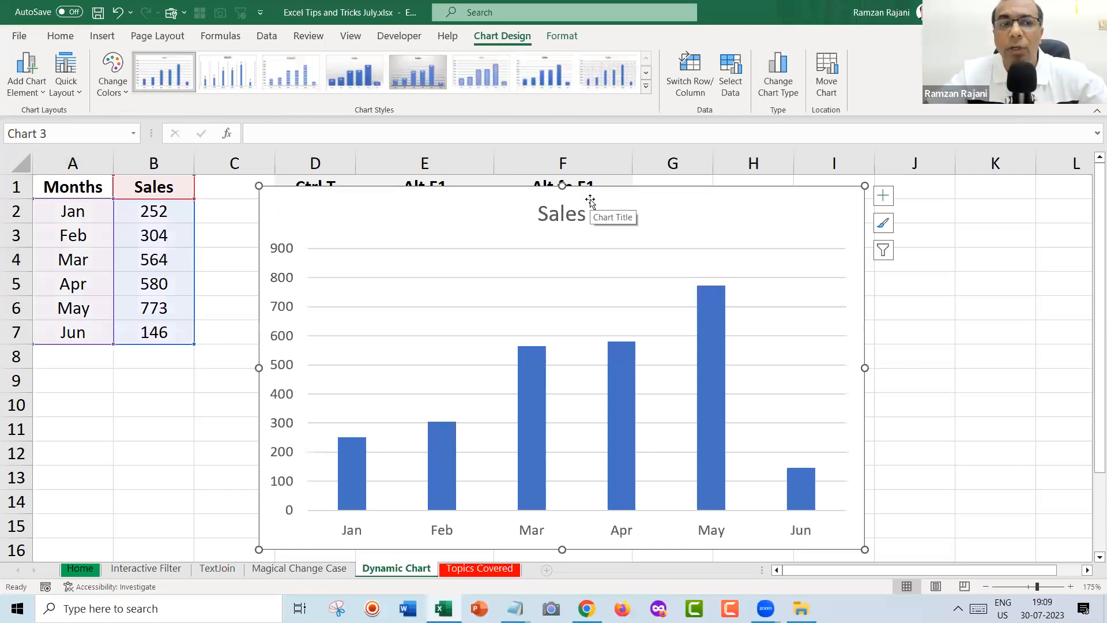
left_click(64, 363)
type("Jul")
key("Tab")
type("456")
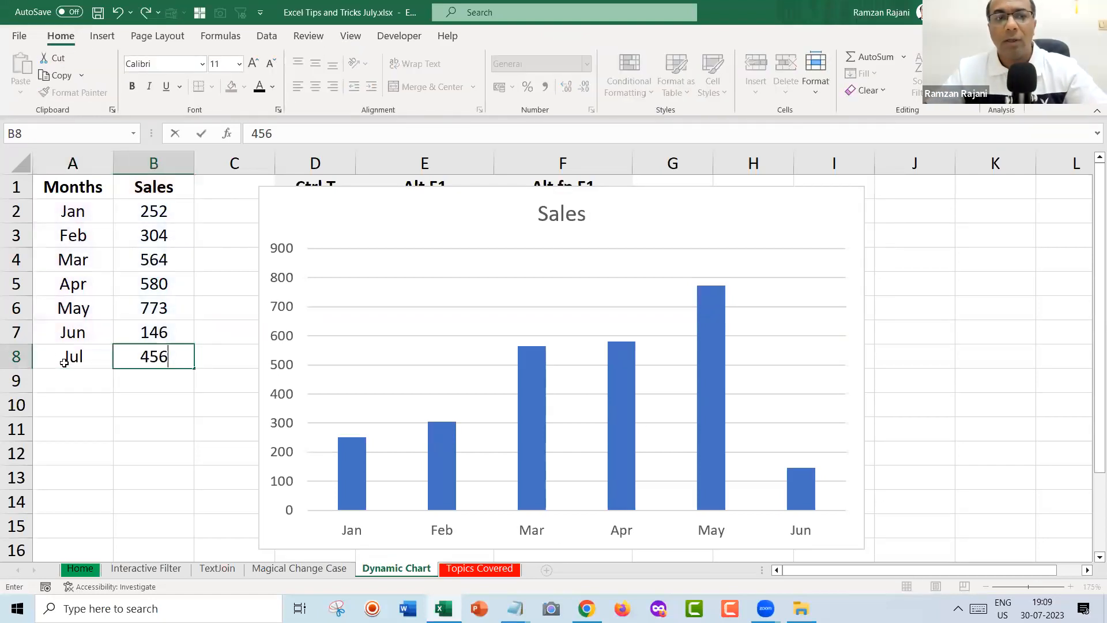
key("Return")
left_click_drag(283, 205, 264, 212)
left_click_drag(201, 338, 189, 371)
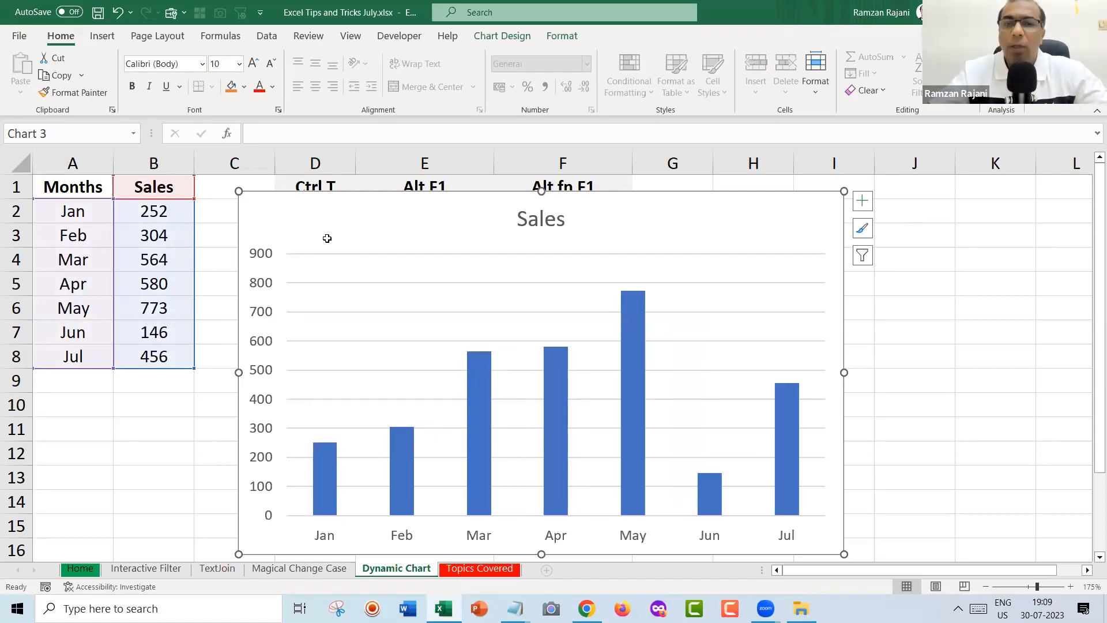
key("Delete")
key("Up")
key("shift+space")
key("ctrl+minus")
key("ctrl+Home")
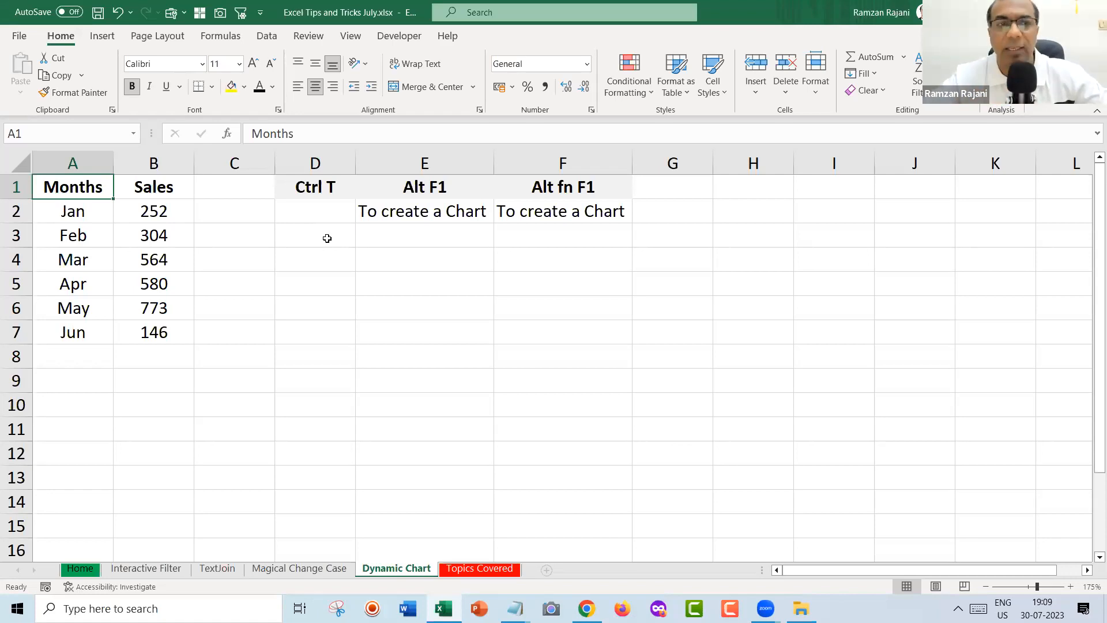
left_click(97, 235)
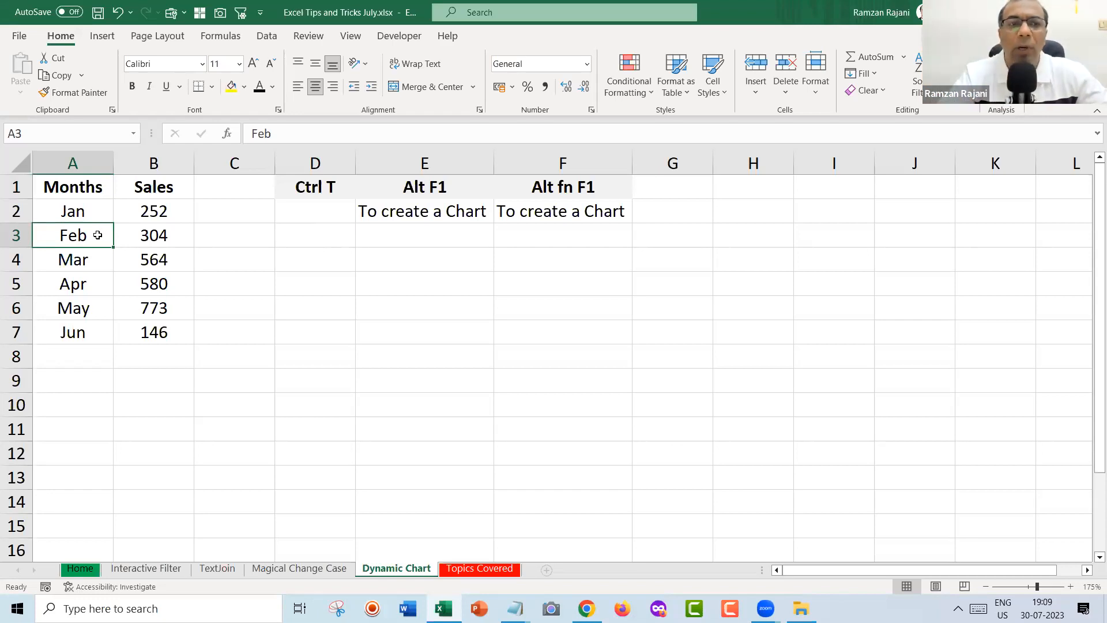
Convert the Months and Sales data into a table with headers using Ctrl+T.
key("ctrl+t")
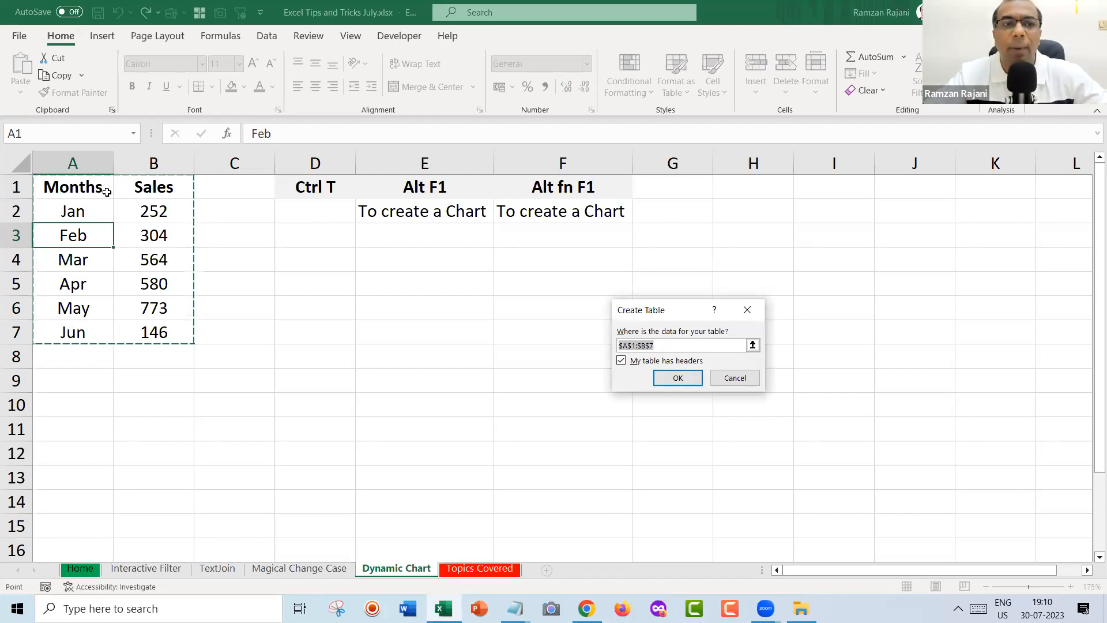
left_click(663, 377)
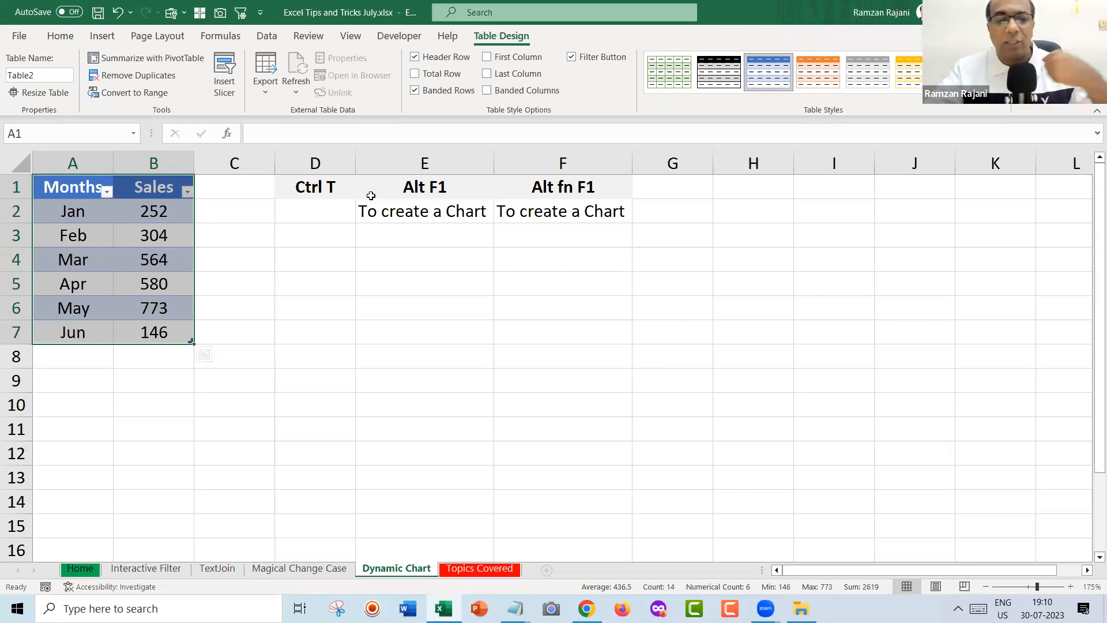
Replace the quick Alt+F1 chart with a clustered column chart inserted from the Insert ribbon.
key("alt+F1")
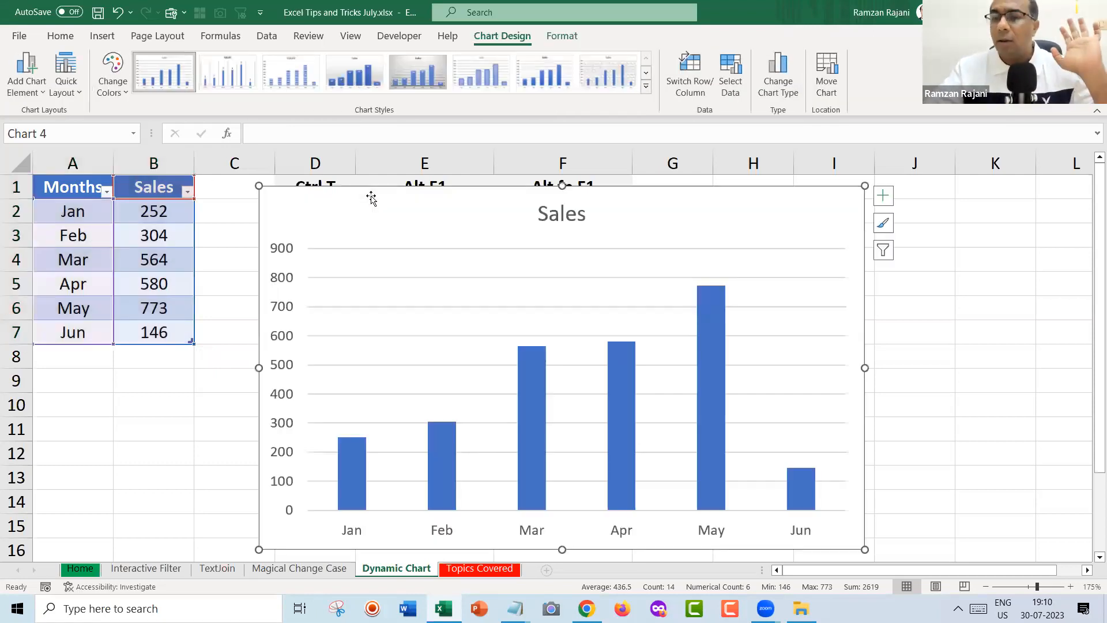
key("Delete")
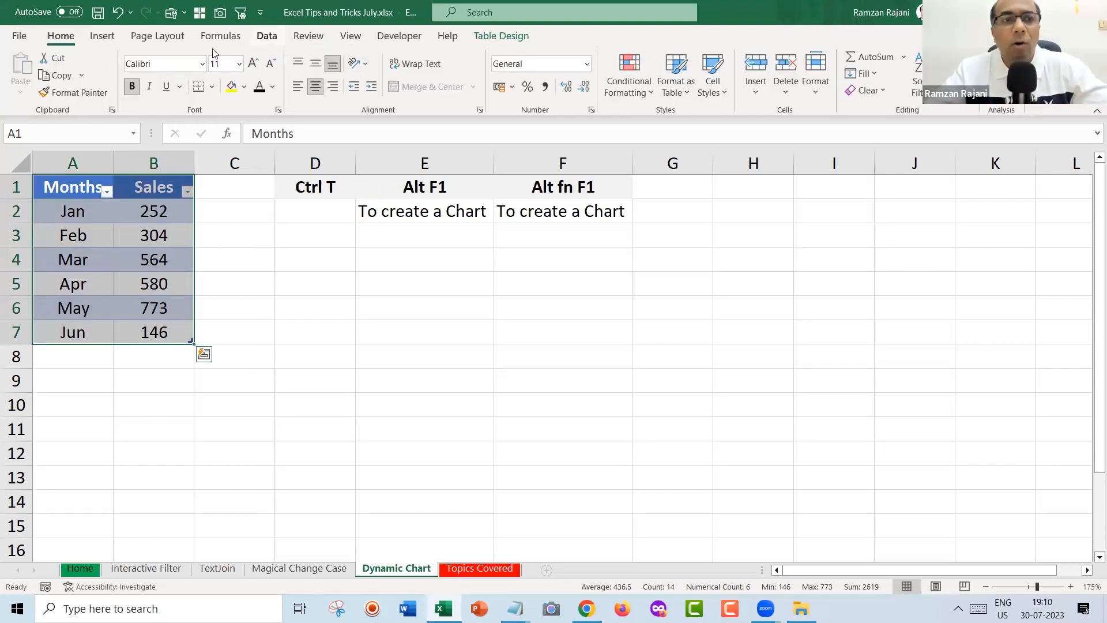
left_click(94, 38)
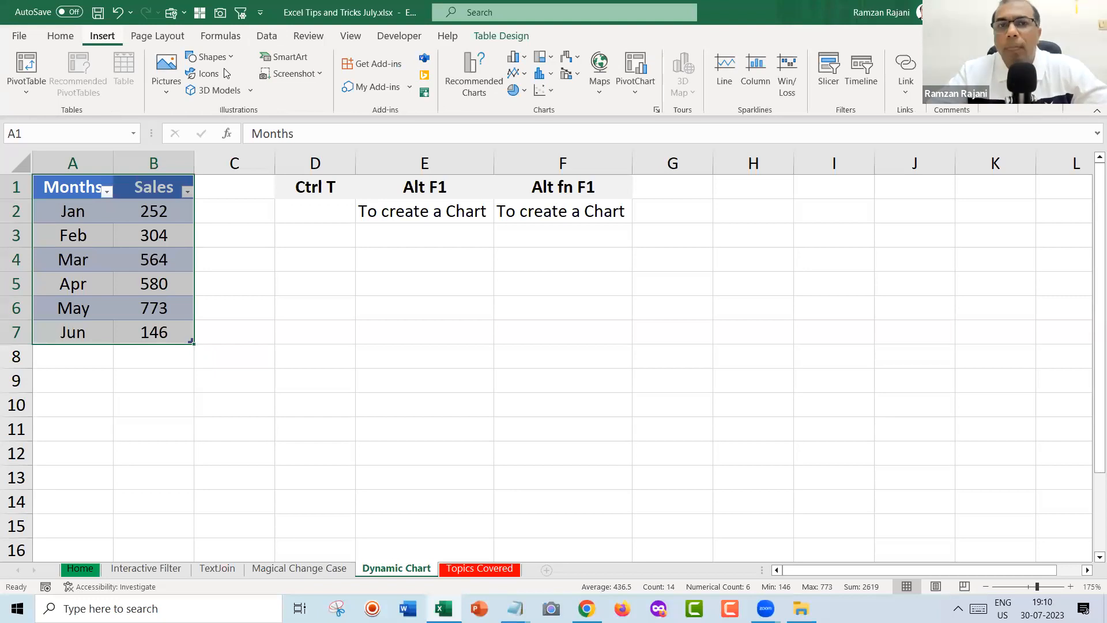
left_click(525, 59)
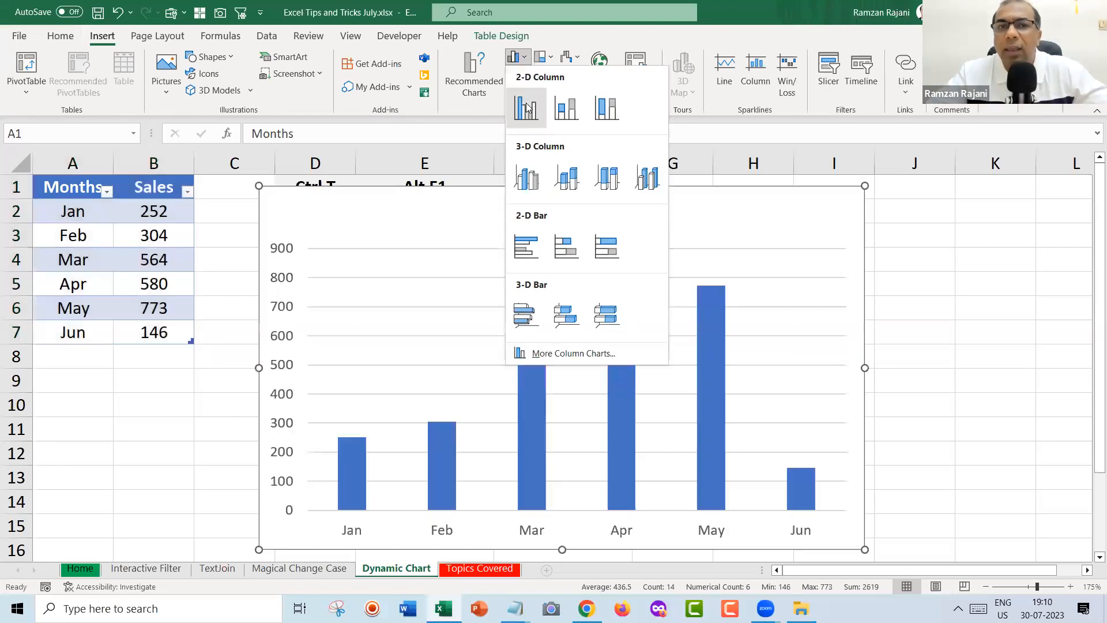
left_click(526, 109)
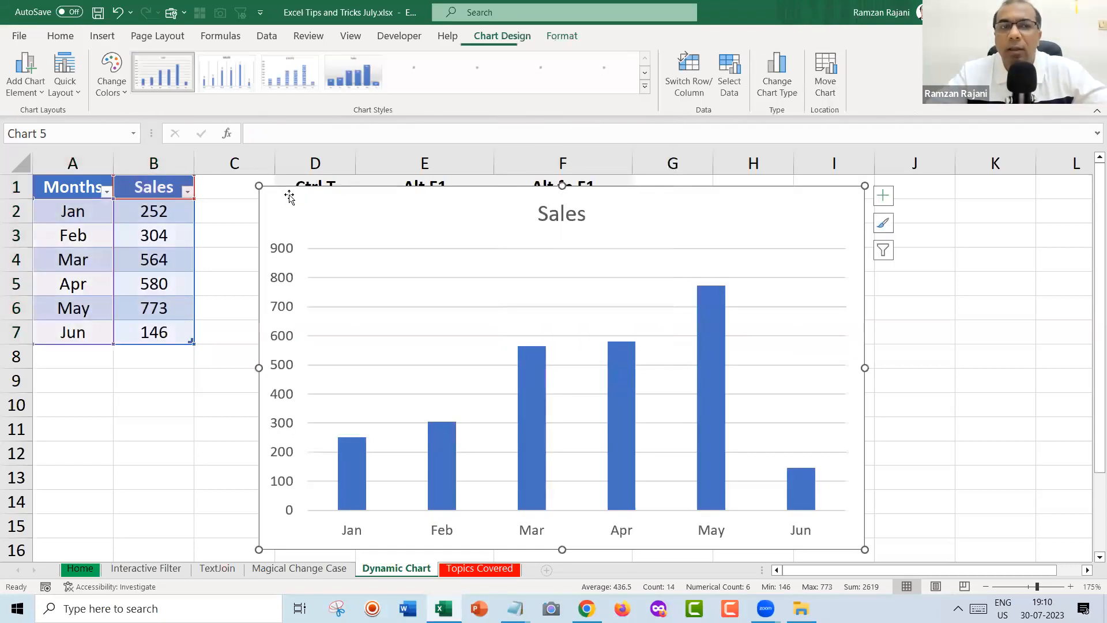
Resize the chart, place it beside the table, and apply a shaded style with data labels.
left_click_drag(257, 185, 349, 256)
left_click_drag(470, 279, 390, 271)
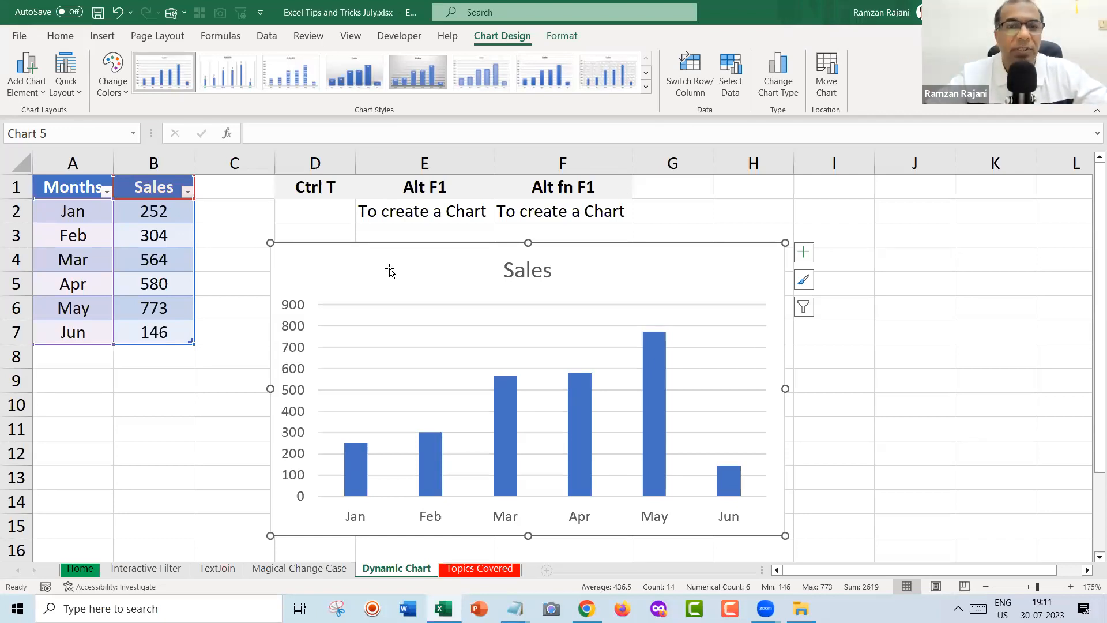
left_click_drag(390, 271, 378, 261)
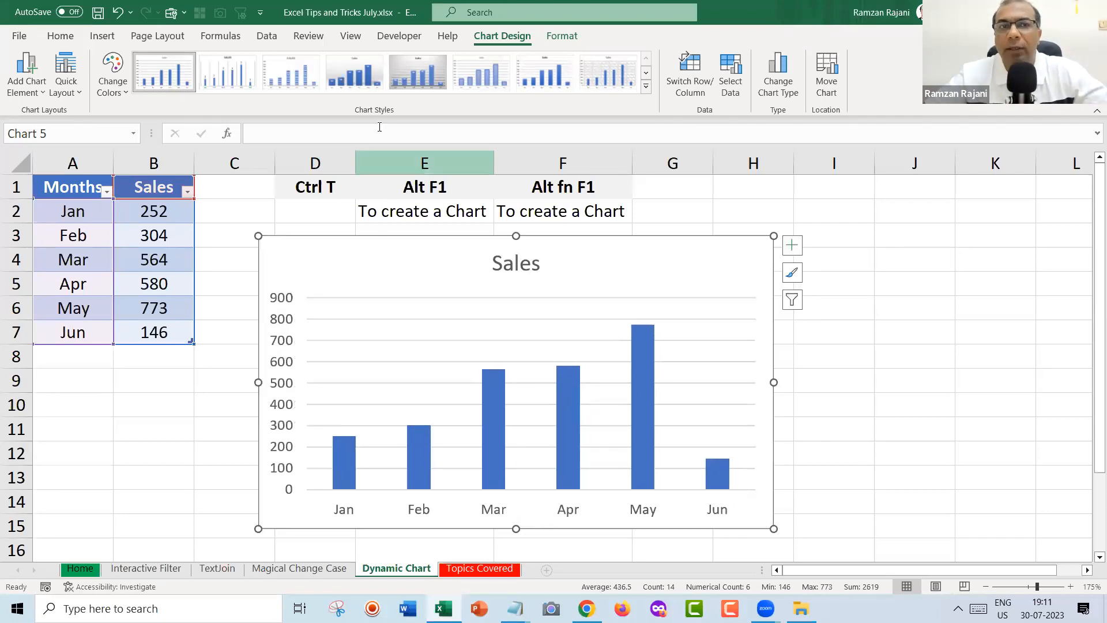
left_click(365, 74)
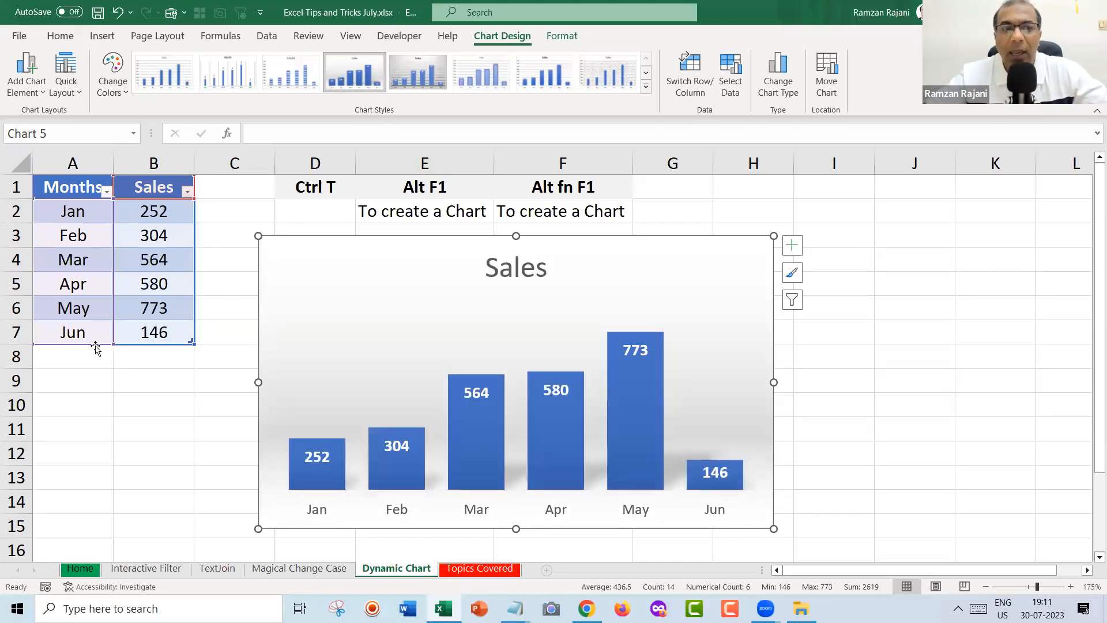
left_click(78, 351)
Add Jul with sales 567 and Aug with sales 456 to the table.
type("Jul")
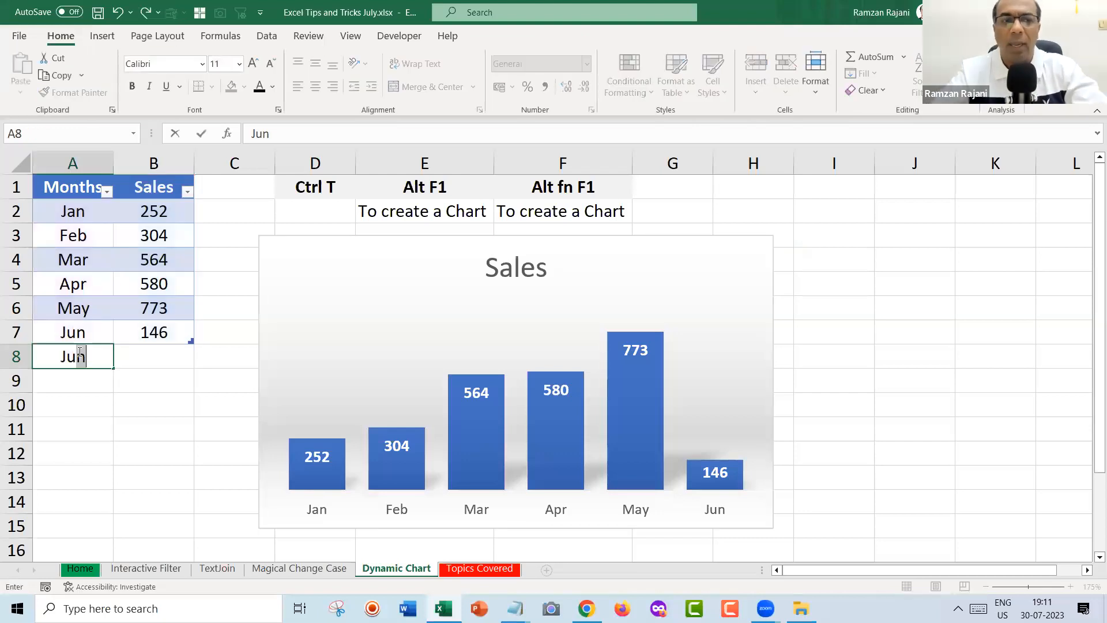
key("Tab")
type("567")
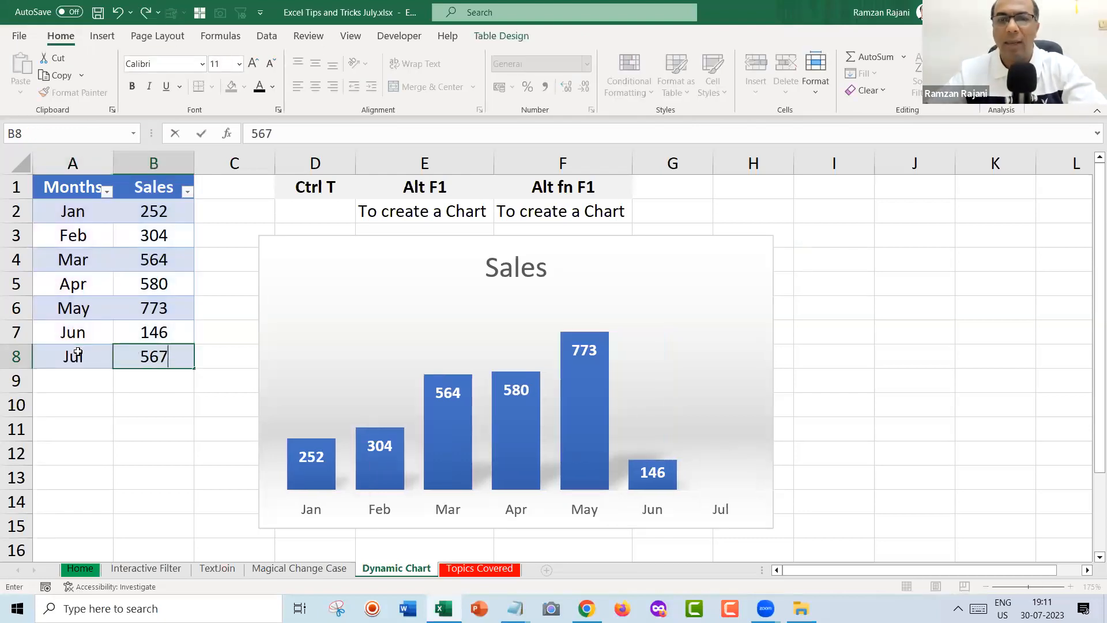
key("Return")
type("Aug")
key("Tab")
type("456")
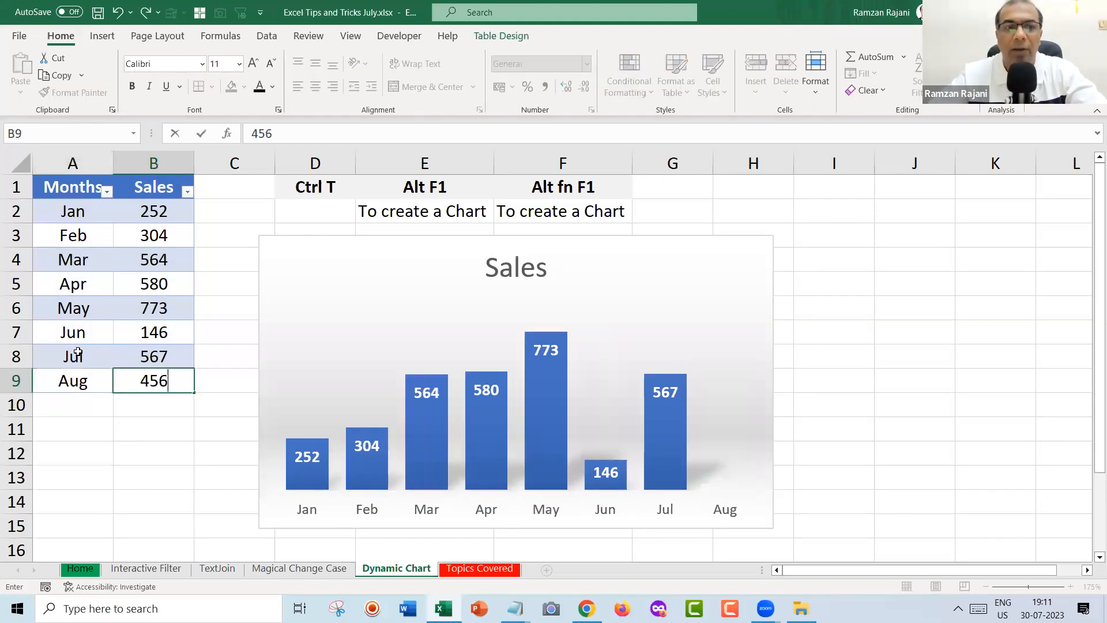
key("Return")
Add Sep at 678 and Oct at 787, correcting the mistyped values.
type("Sep")
key("Tab")
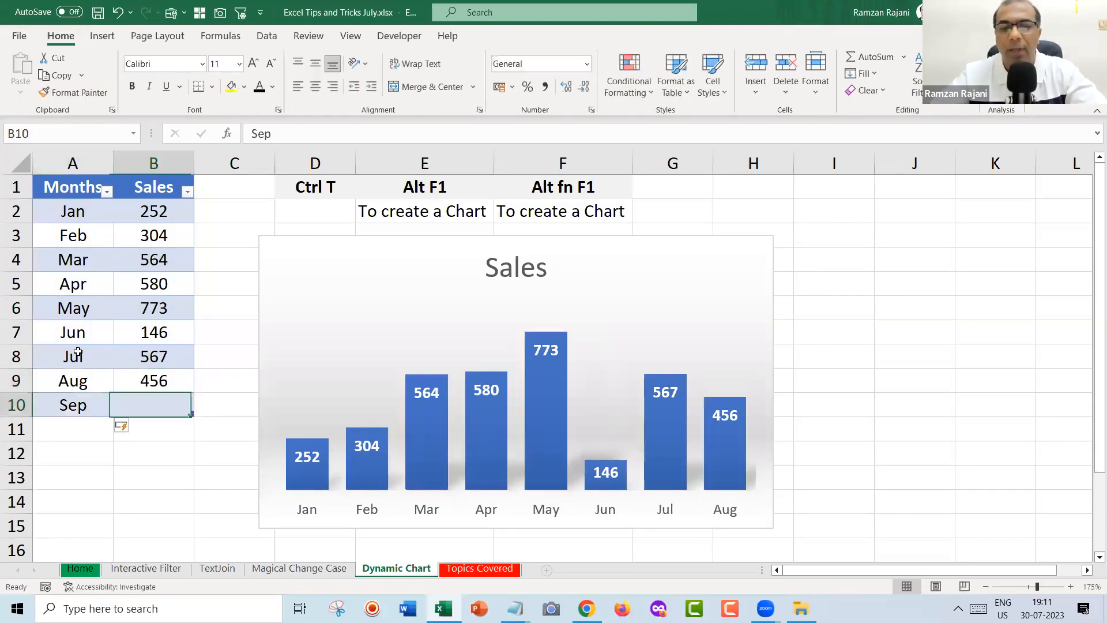
type("67")
key("Return")
key("Up")
key("F2")
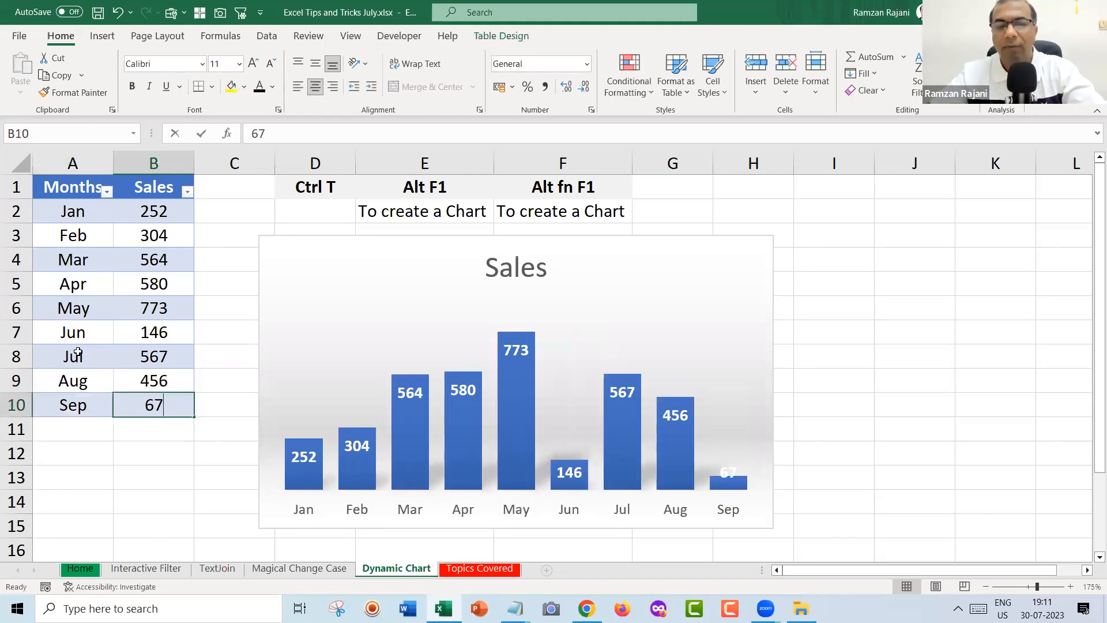
key("Return")
key("Left")
type("Oct")
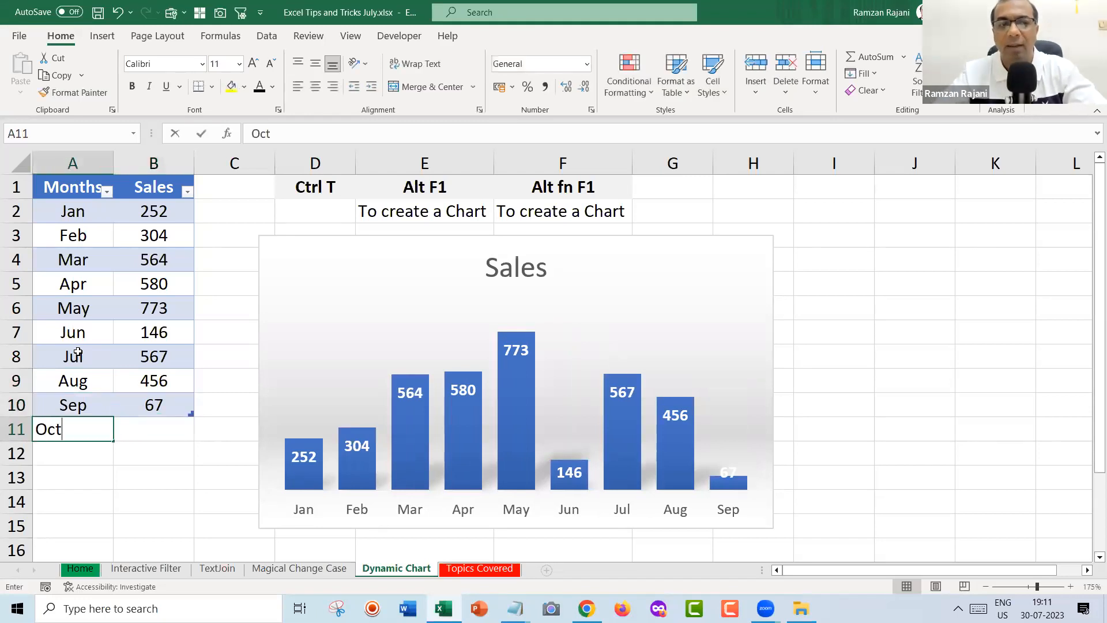
key("Tab")
type("7879")
key("BackSpace")
key("Return")
key("Up")
key("Up")
key("Right")
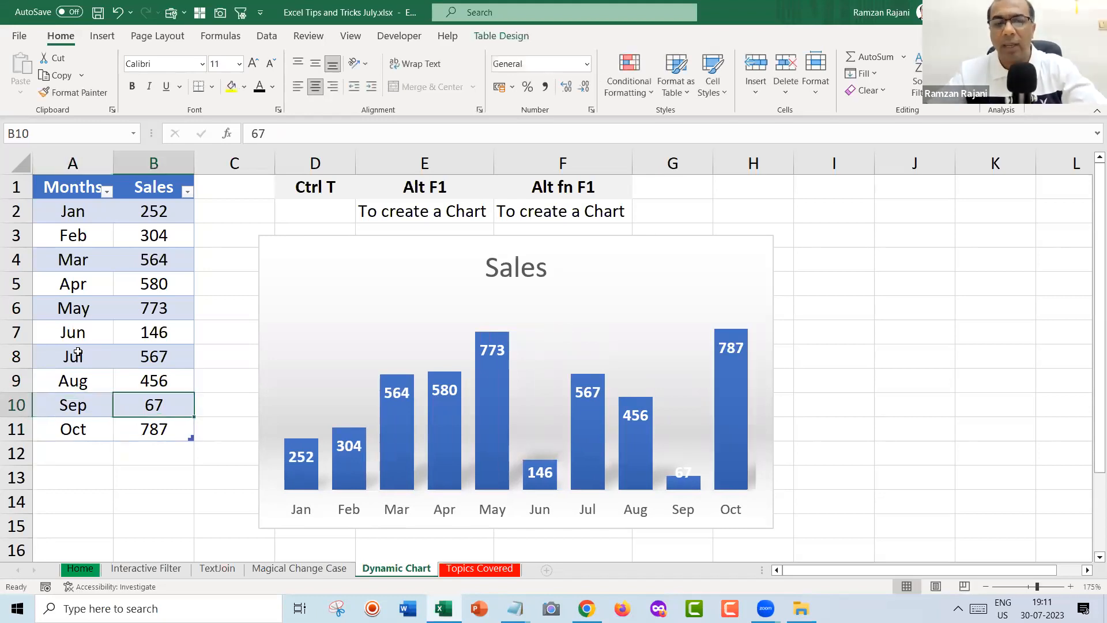
type("678")
key("Return")
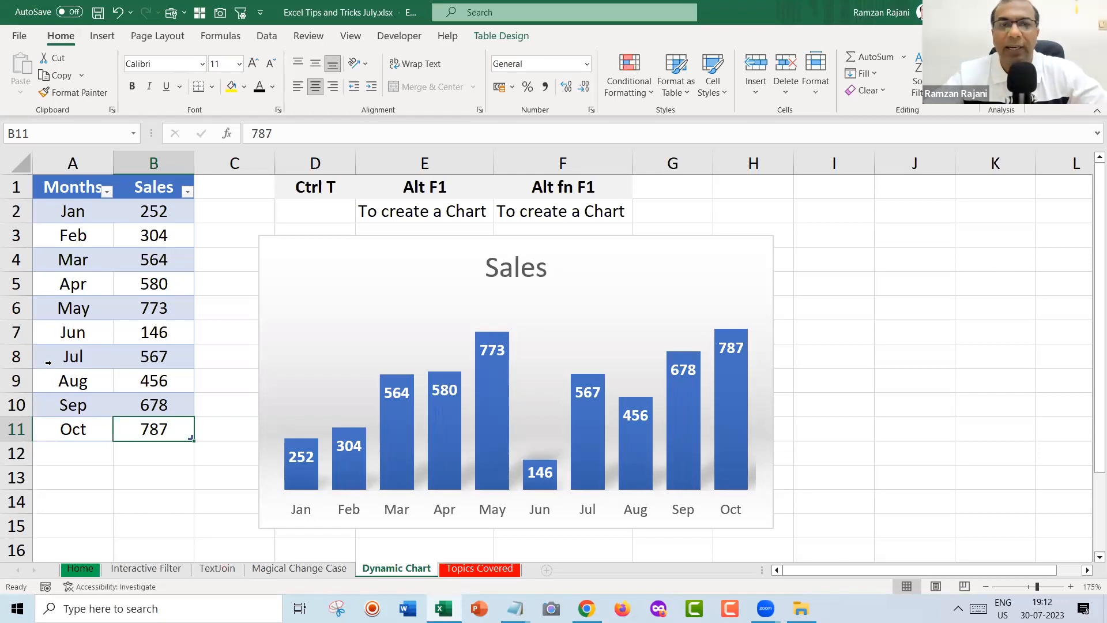
left_click(312, 265)
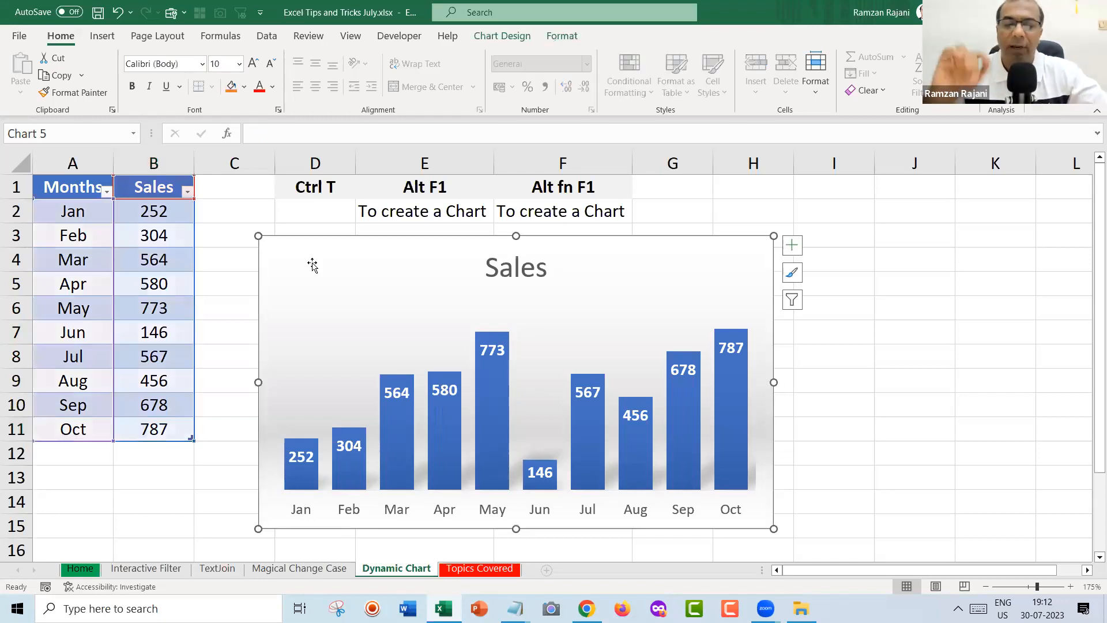
Undo back to the Jan–Jun data and convert A1:B7 into a table again.
key("ctrl+z")
key("ctrl+z")
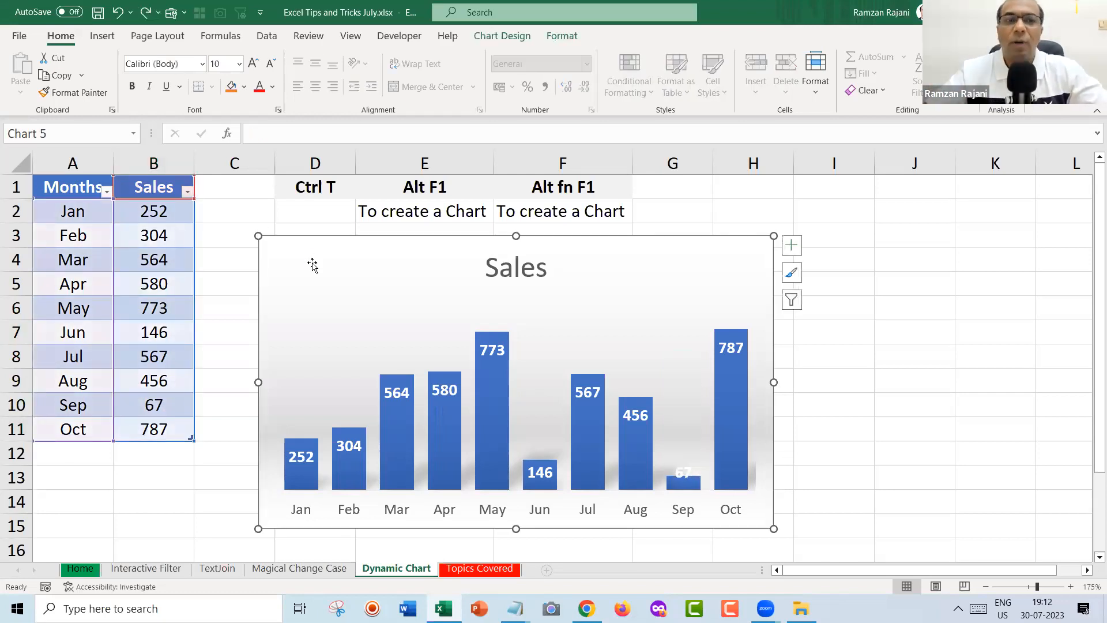
key("ctrl+z")
key("ctrl+z")
key("ctrl+z")
key("ctrl+z")
key("ctrl+z")
key("ctrl+z")
key("ctrl+z")
key("ctrl+z")
key("ctrl+z")
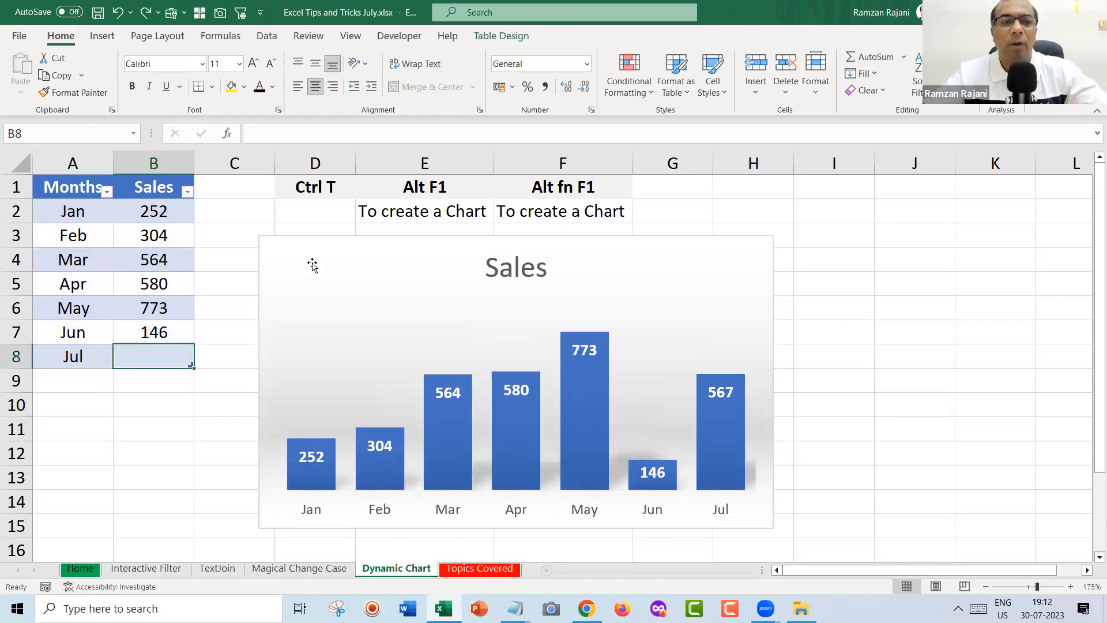
key("ctrl+z")
key("ctrl+z")
key("ctrl+z")
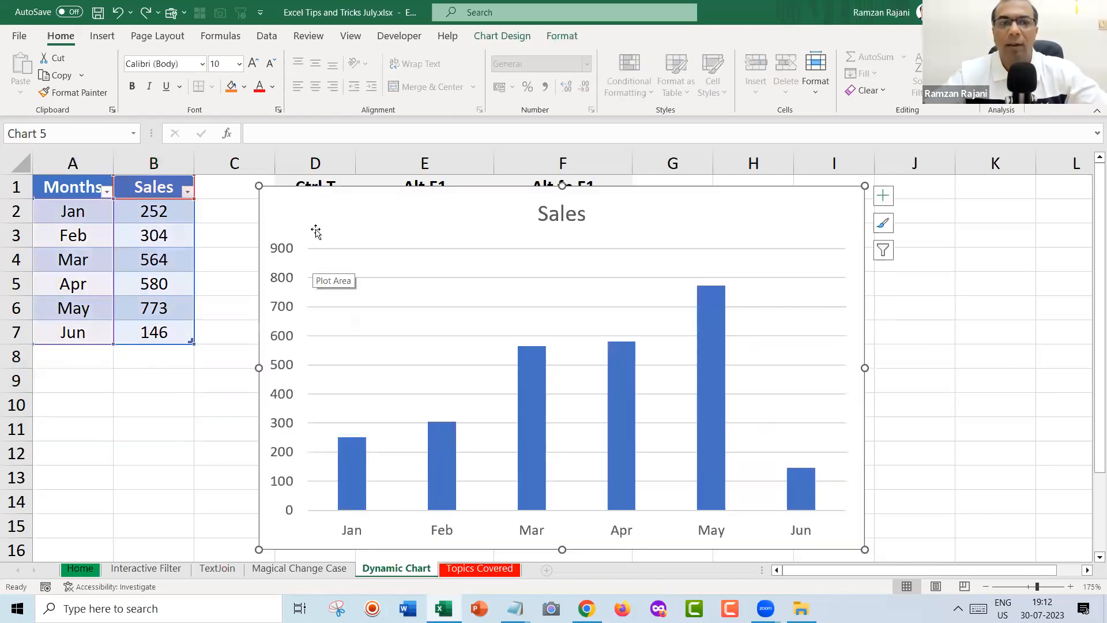
key("ctrl+z")
key("ctrl+z")
key("ctrl+z")
key("ctrl+z")
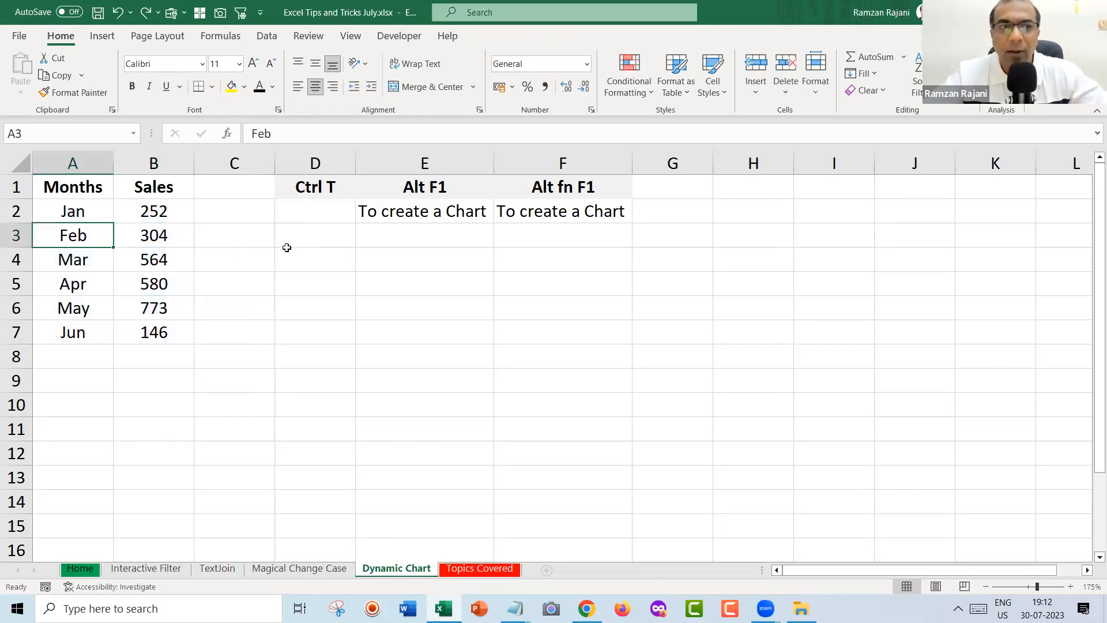
left_click(72, 262)
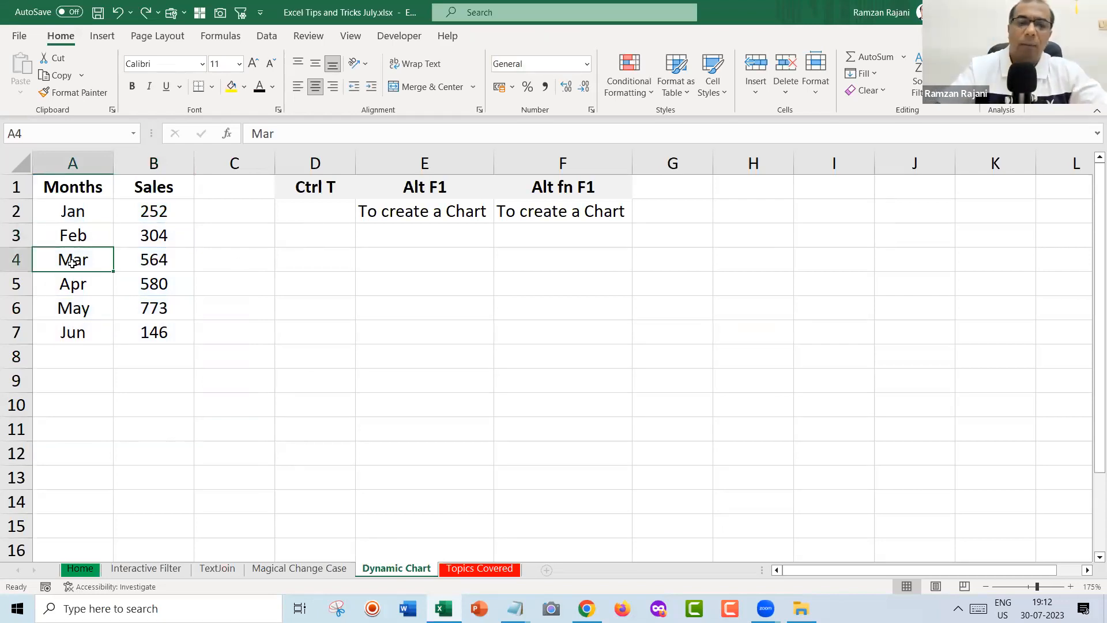
key("ctrl+t")
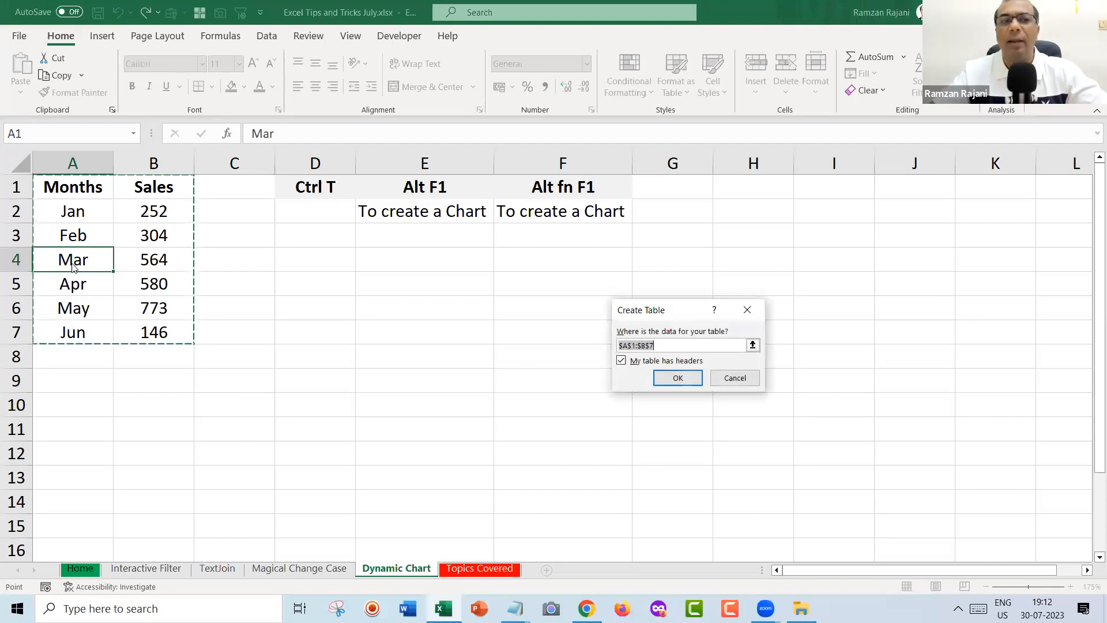
key("Return")
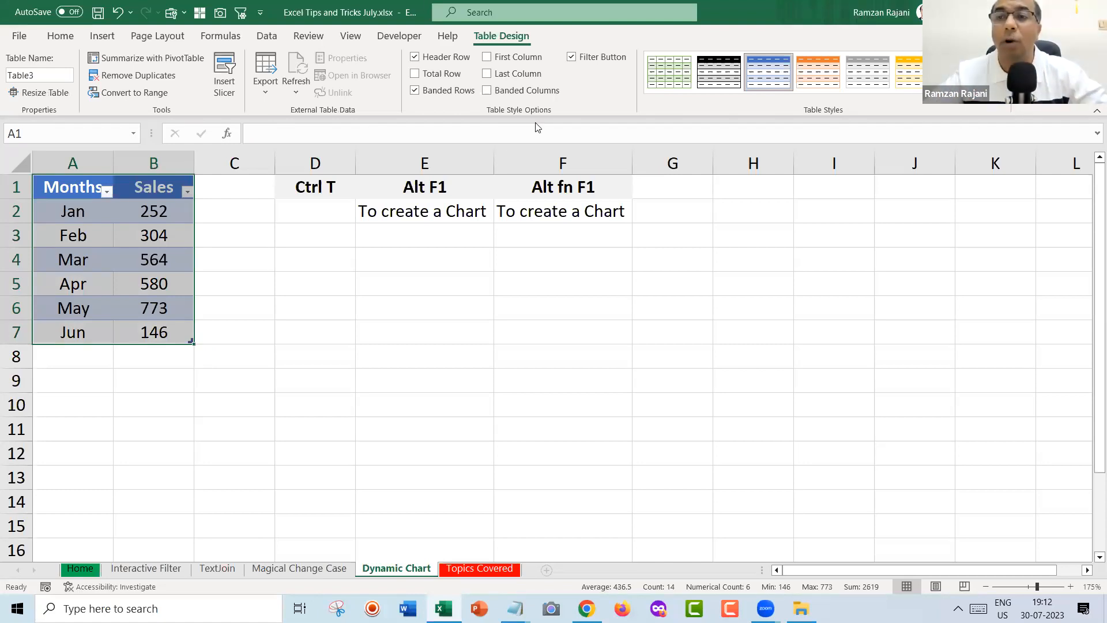
Insert a Sales column chart with Alt+F1 and move it down beside the table.
left_click(109, 226)
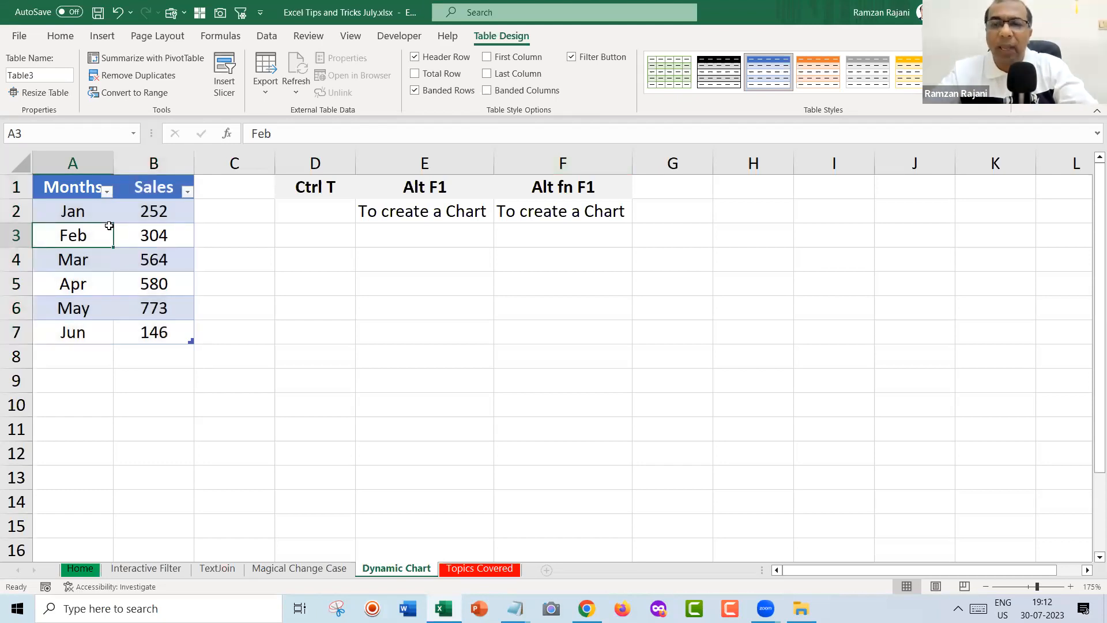
key("alt+F1")
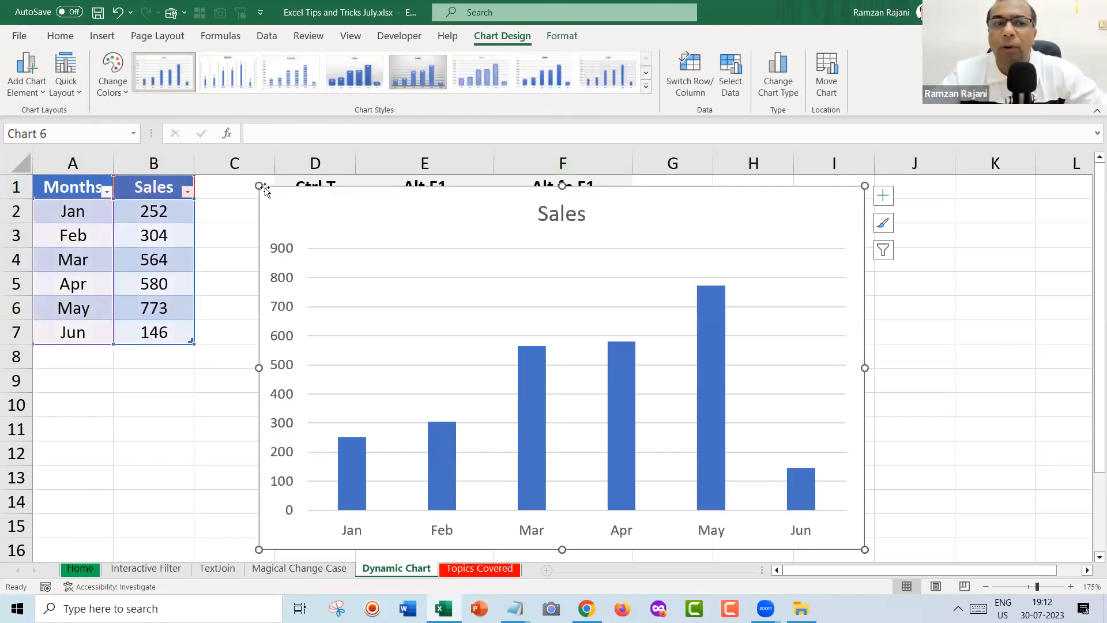
left_click(315, 226)
left_click_drag(314, 226, 340, 258)
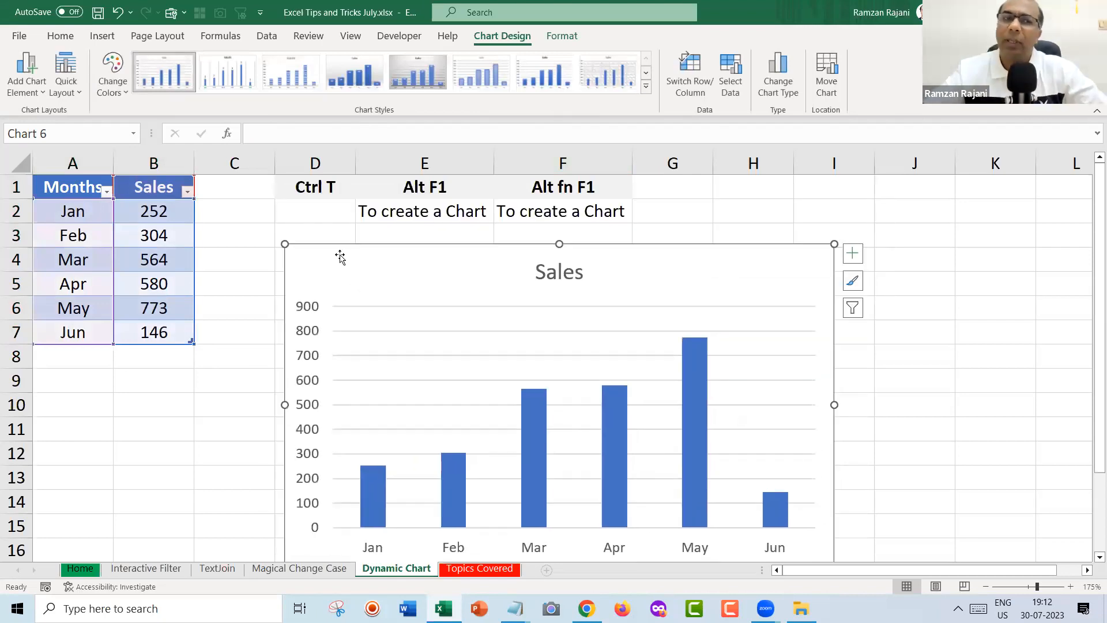
Add a Qnty heading in C1 to extend the table.
left_click(226, 188)
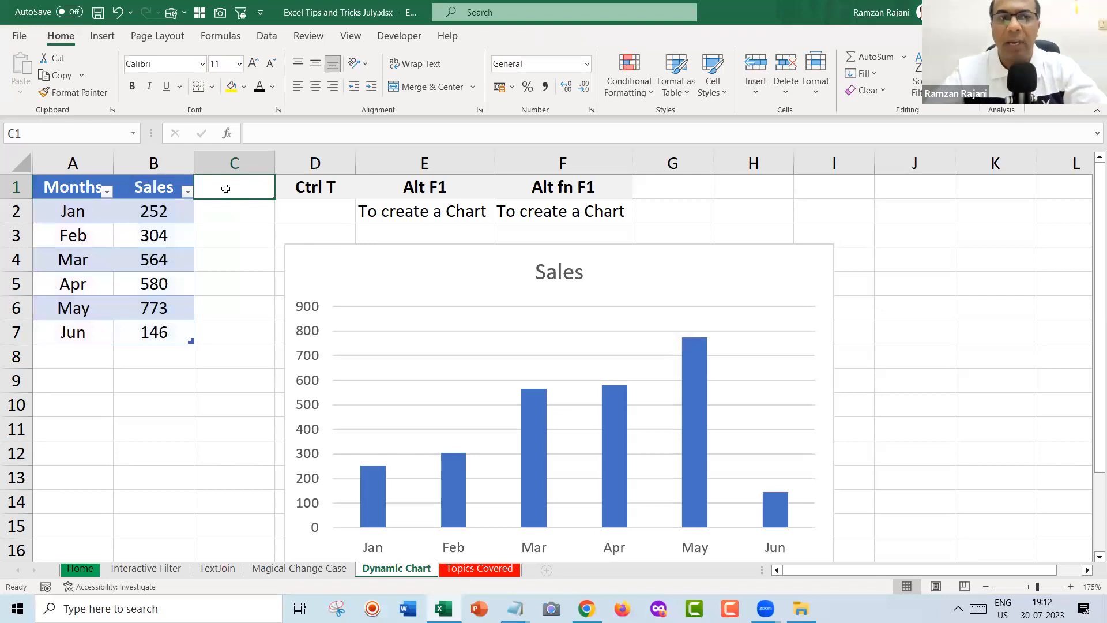
type("Qnty")
key("Return")
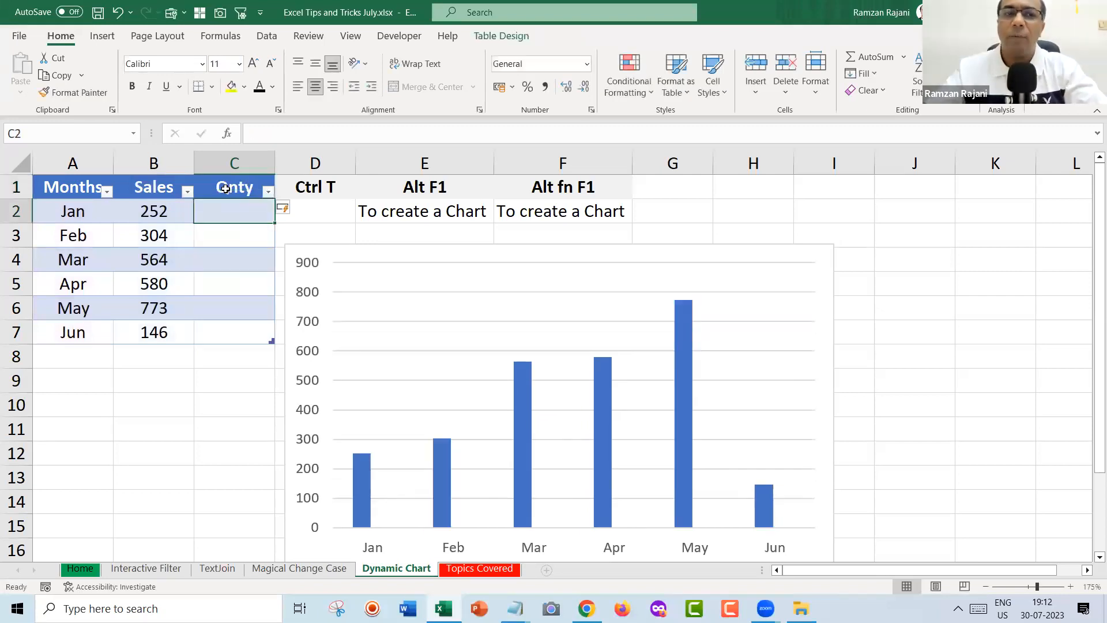
Enter Qnty values 346, 457, 975, 336, 887 and 455 for Jan through Jun.
type("346")
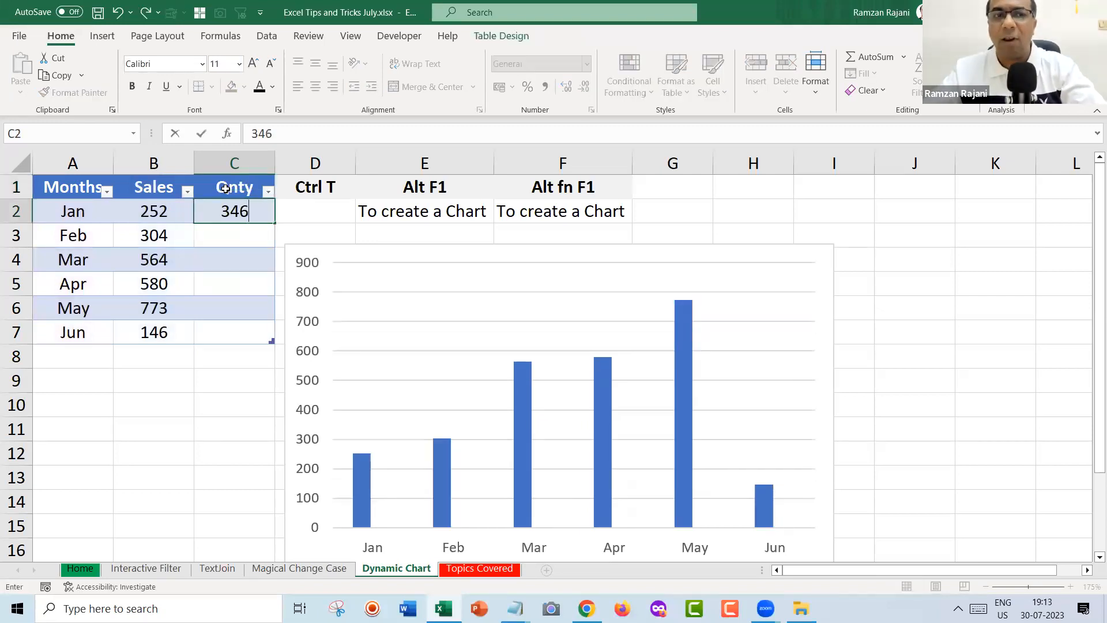
key("Return")
type("457")
key("Return")
type("97")
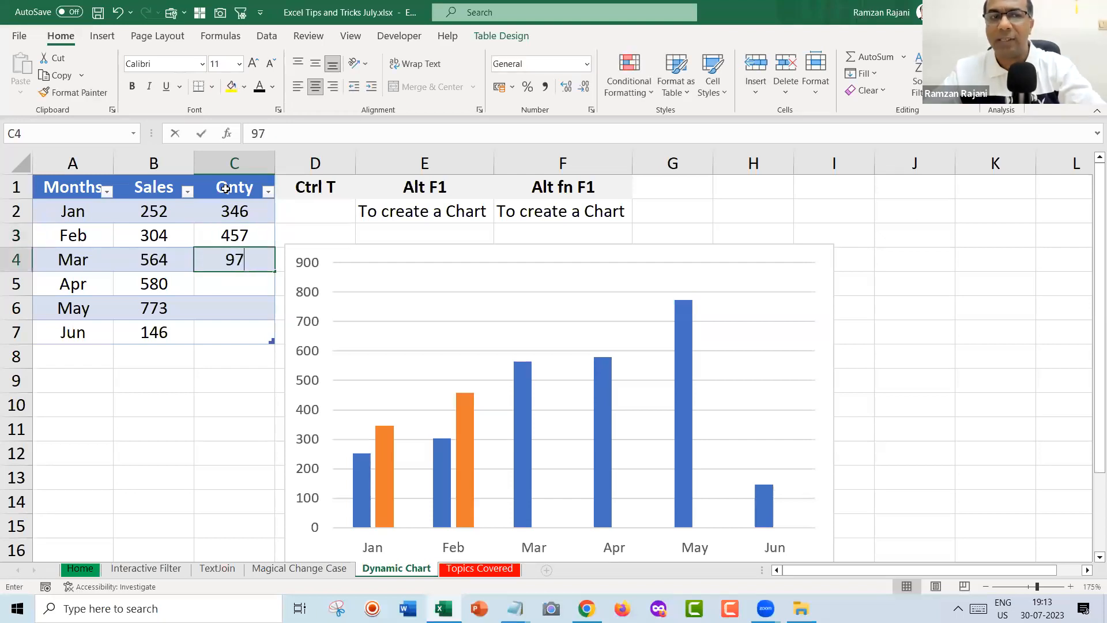
type("5")
key("Return")
type("336")
key("Return")
type("887")
key("Return")
type("455")
key("Up")
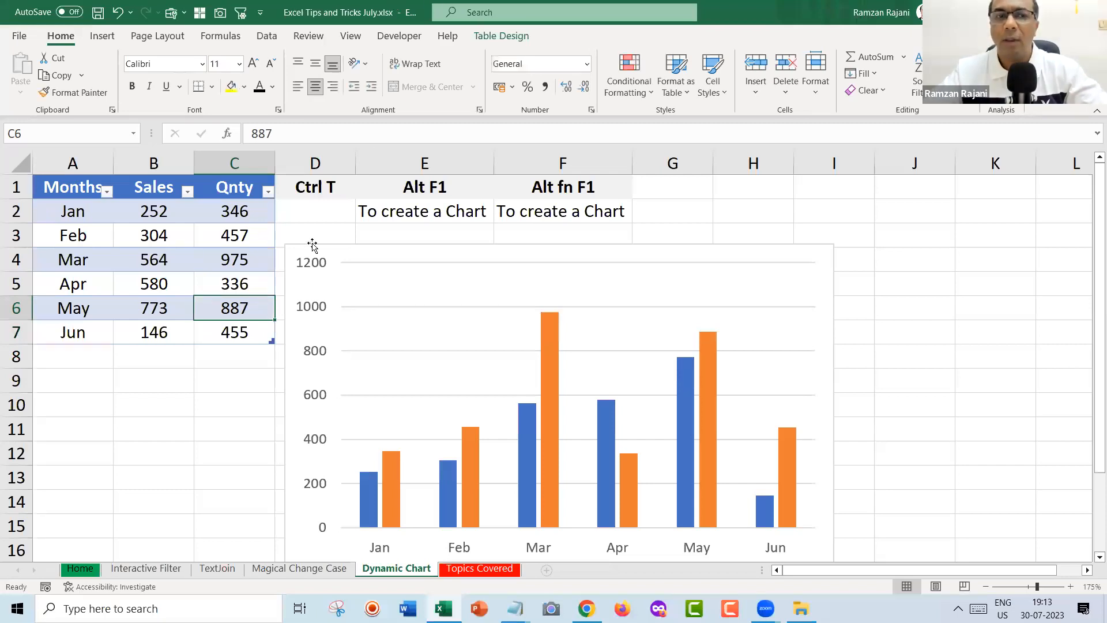
Shrink the Sales and Qnty chart from its top-left corner to sit beside the table.
left_click(299, 258)
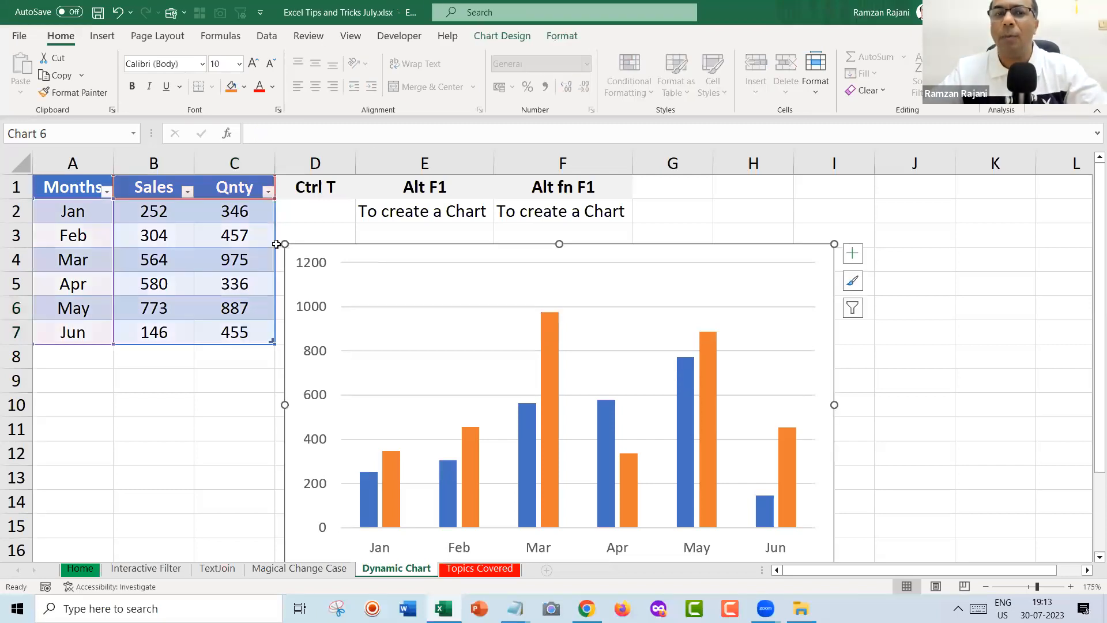
left_click_drag(352, 268, 356, 272)
key("ctrl+z")
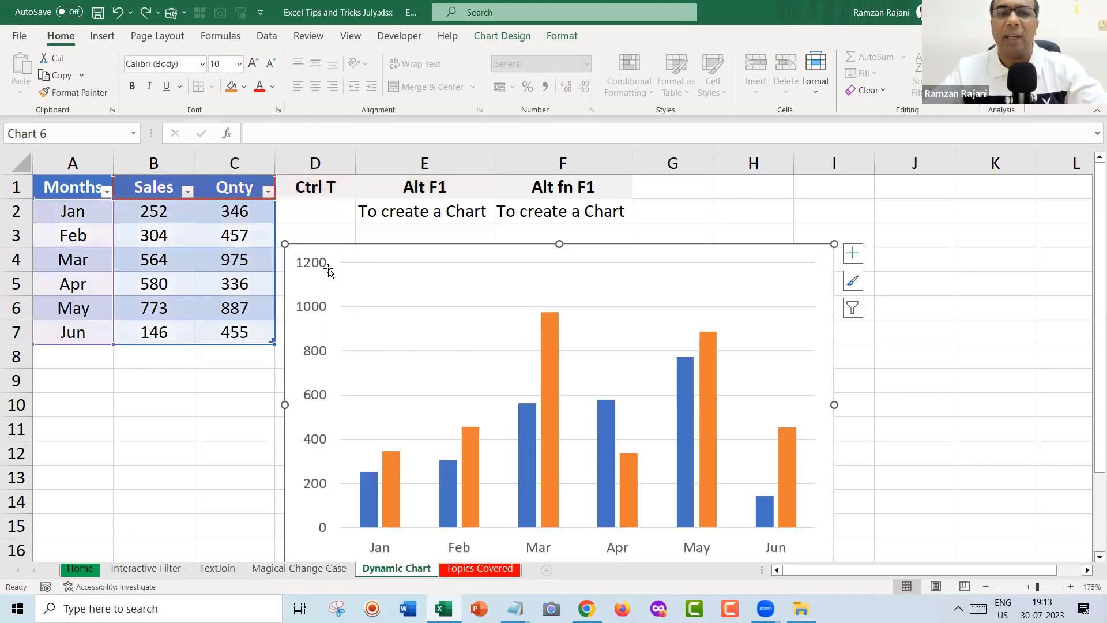
left_click(298, 251)
left_click_drag(285, 244, 362, 267)
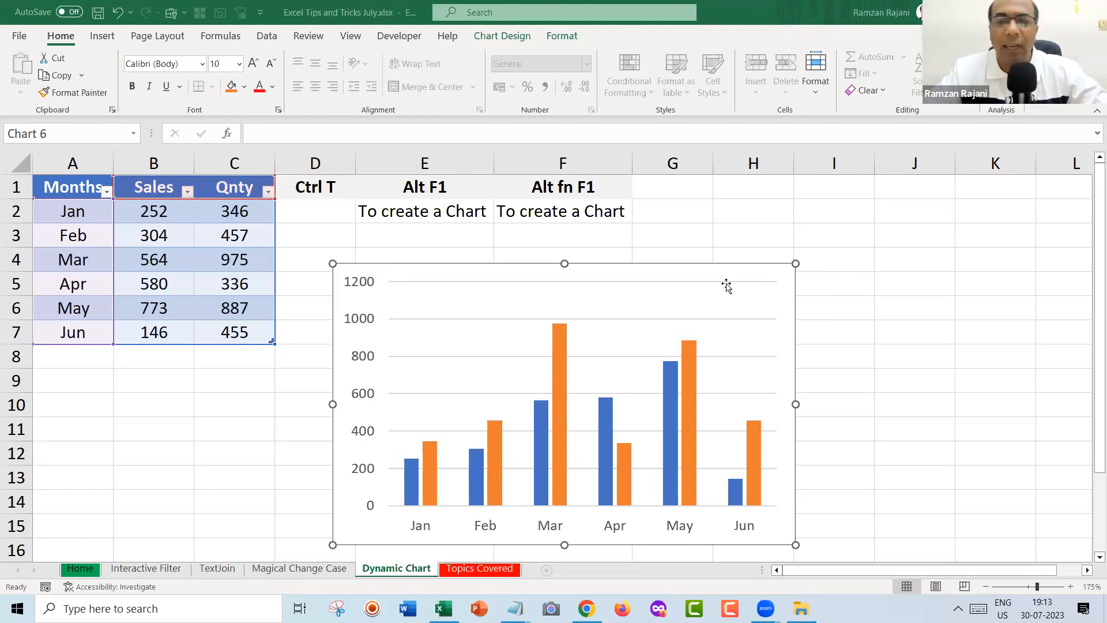
left_click(199, 241)
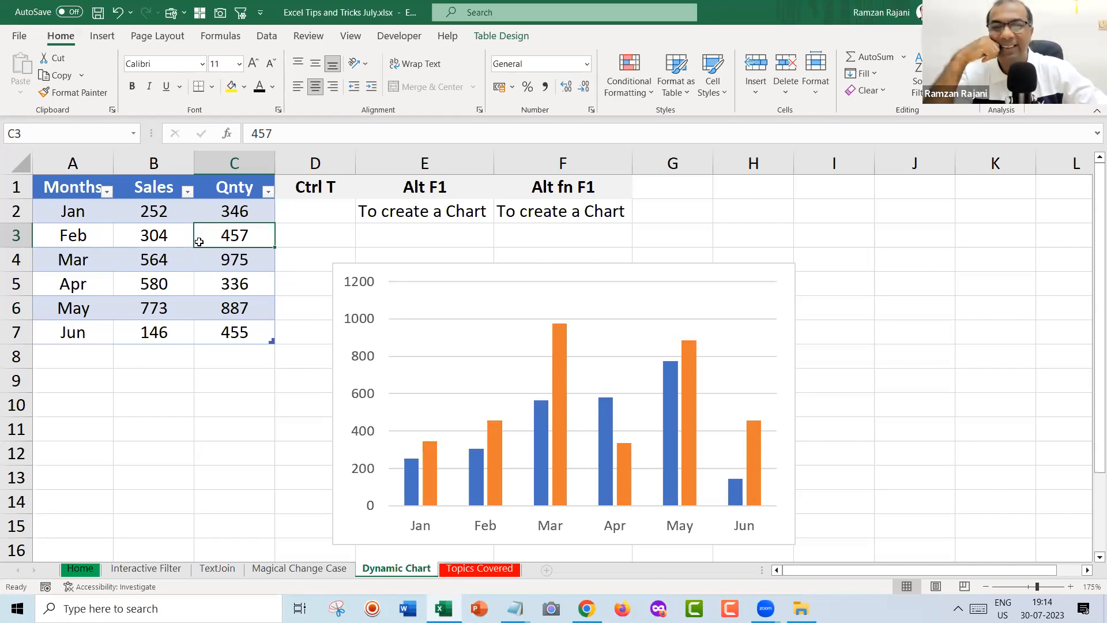
Switch to the TextJoin sheet.
left_click(204, 575)
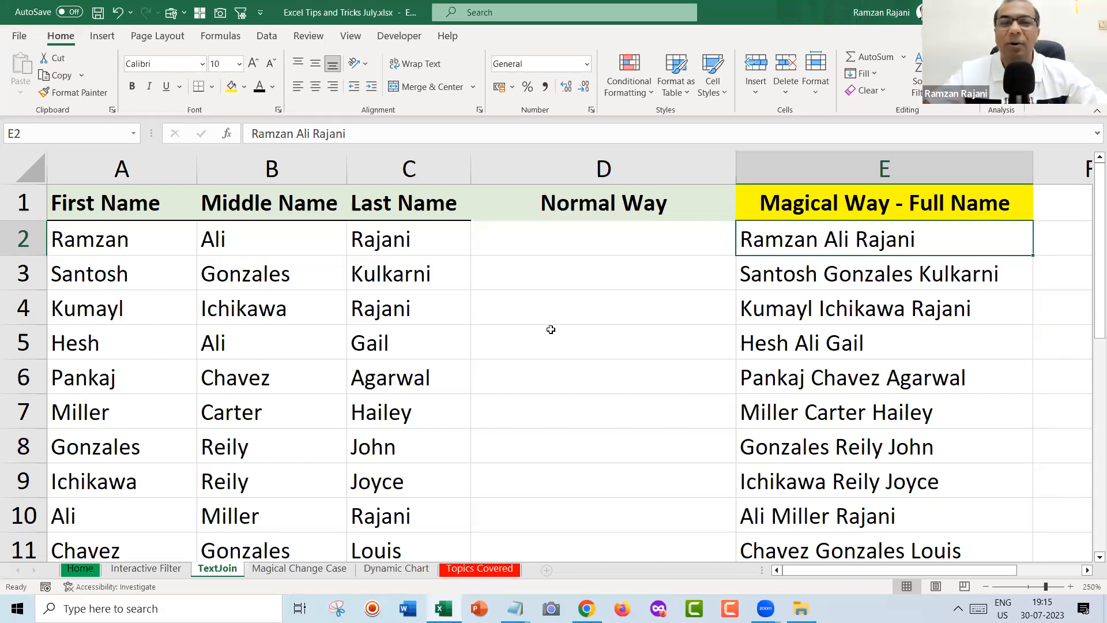
Move to the Topics Covered summary sheet.
left_click(432, 312)
key("ctrl+Page_Down")
key("ctrl+Page_Down")
key("ctrl+Page_Down")
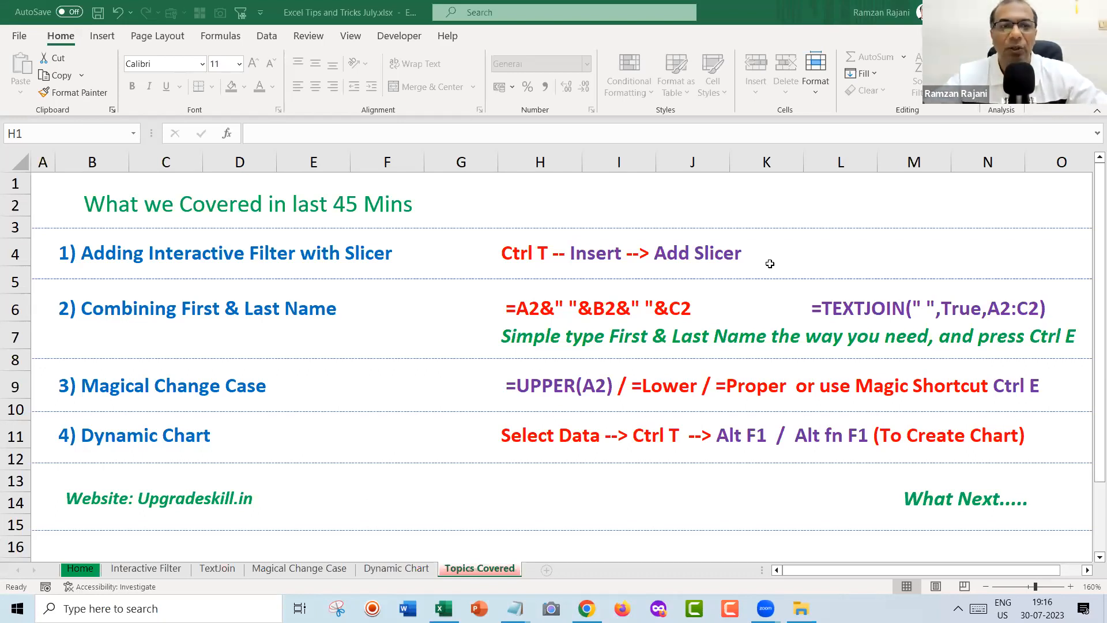
left_click(308, 384)
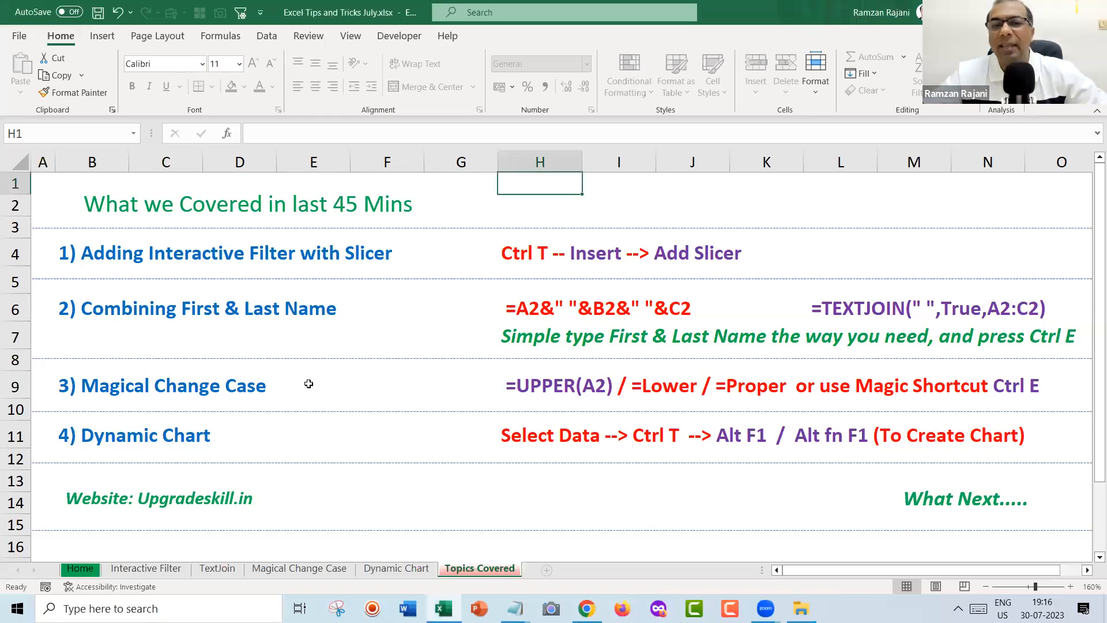
left_click(804, 258)
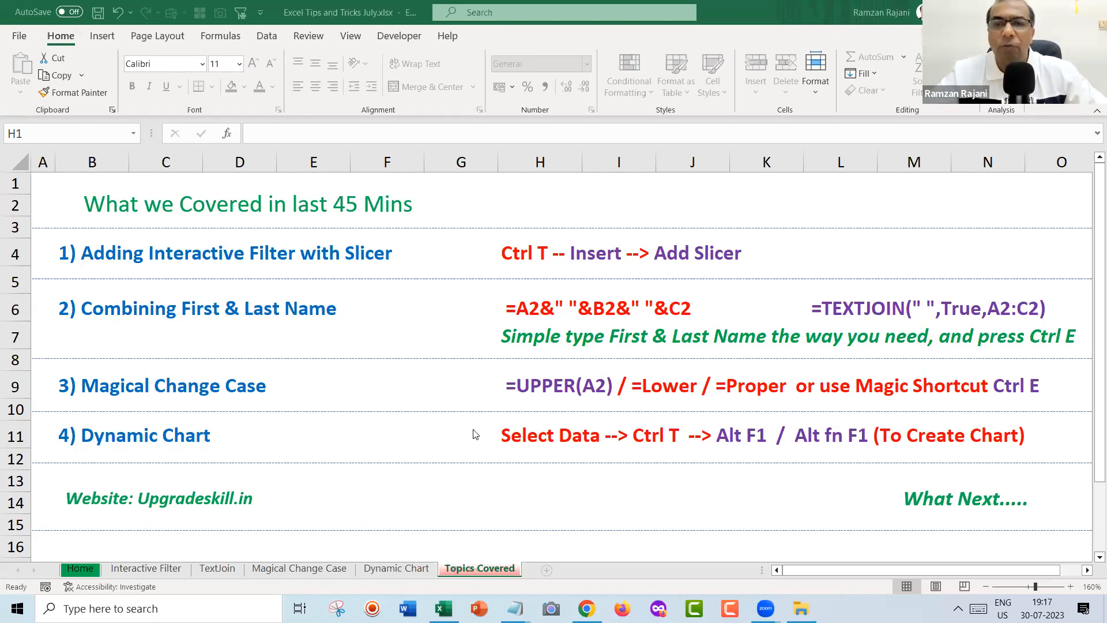
left_click(143, 568)
Copy the entire Interactive Filter sales table.
left_click(123, 358)
key("ctrl+Left")
key("ctrl+Up")
key("ctrl+shift+End")
key("ctrl+c")
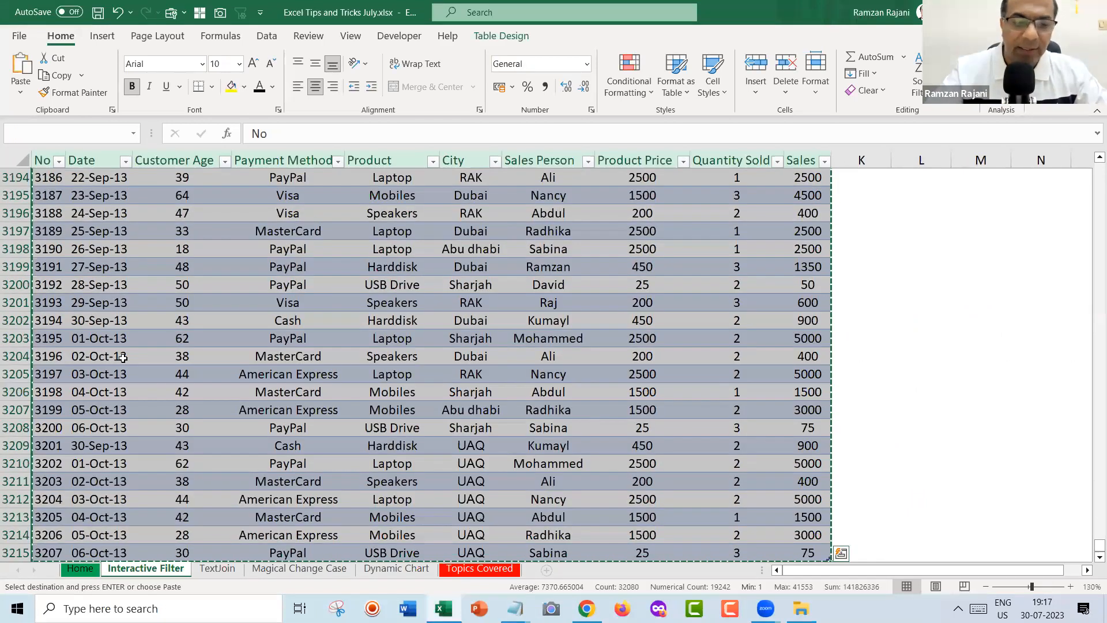
Paste the sales data as values into a new workbook and convert it to a table.
key("ctrl+n")
key("ctrl+alt+v")
key("v")
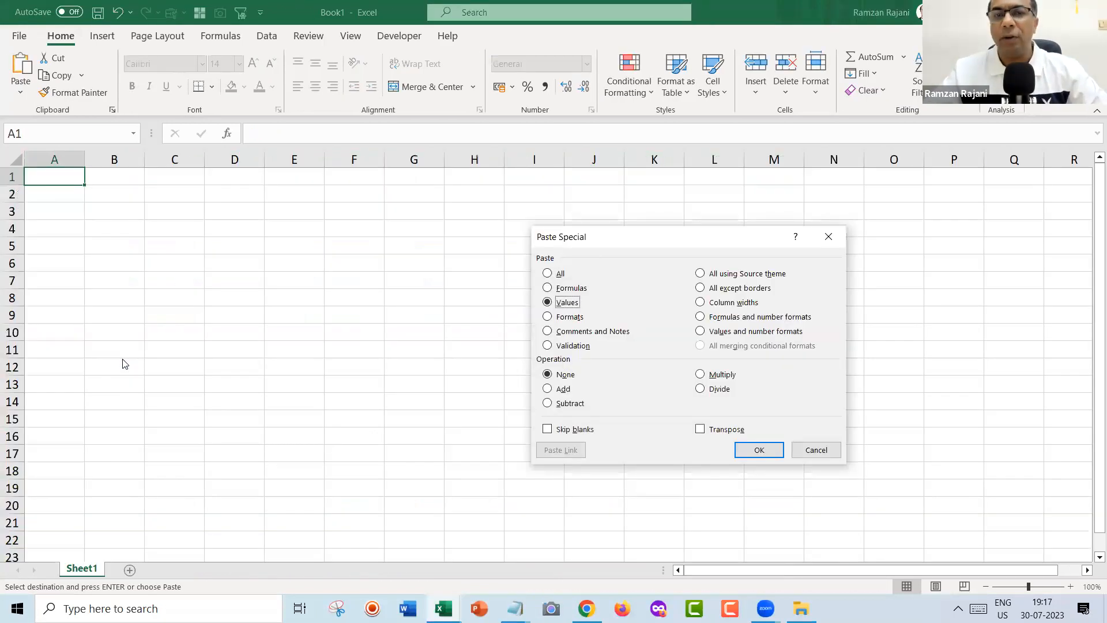
key("Return")
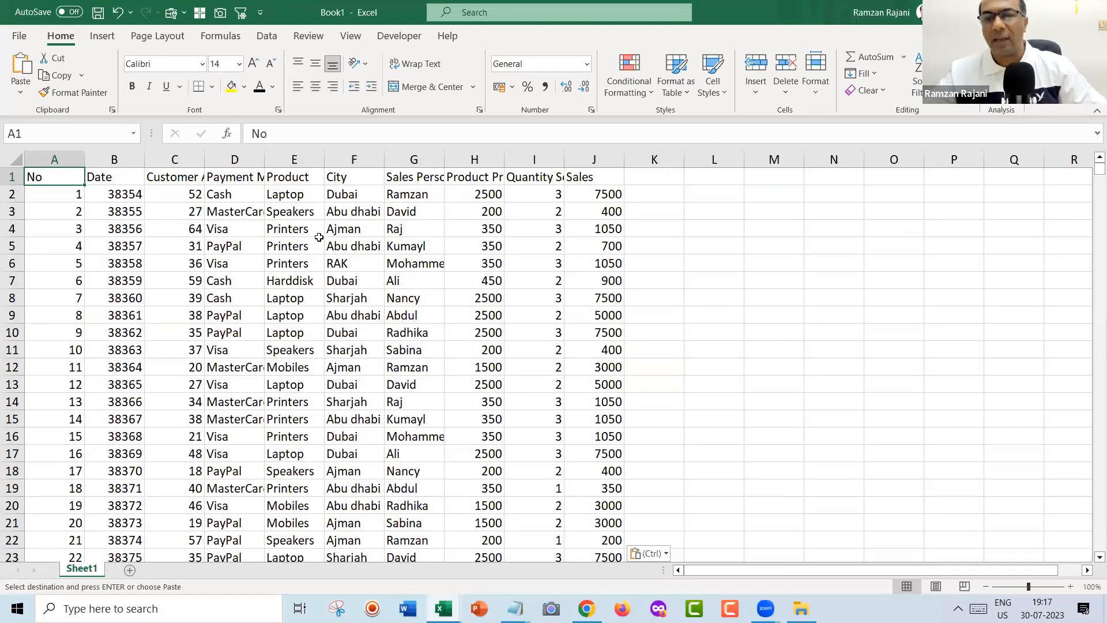
key("ctrl+t")
key("Return")
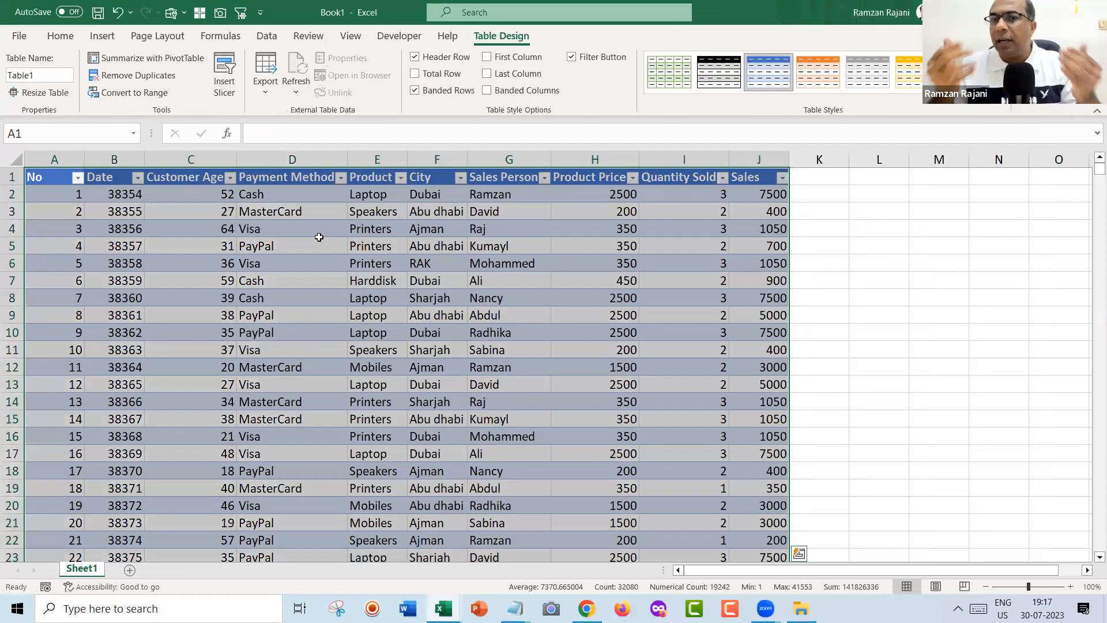
Insert eight blank rows (1–8) above the sales table.
key("ctrl+Home")
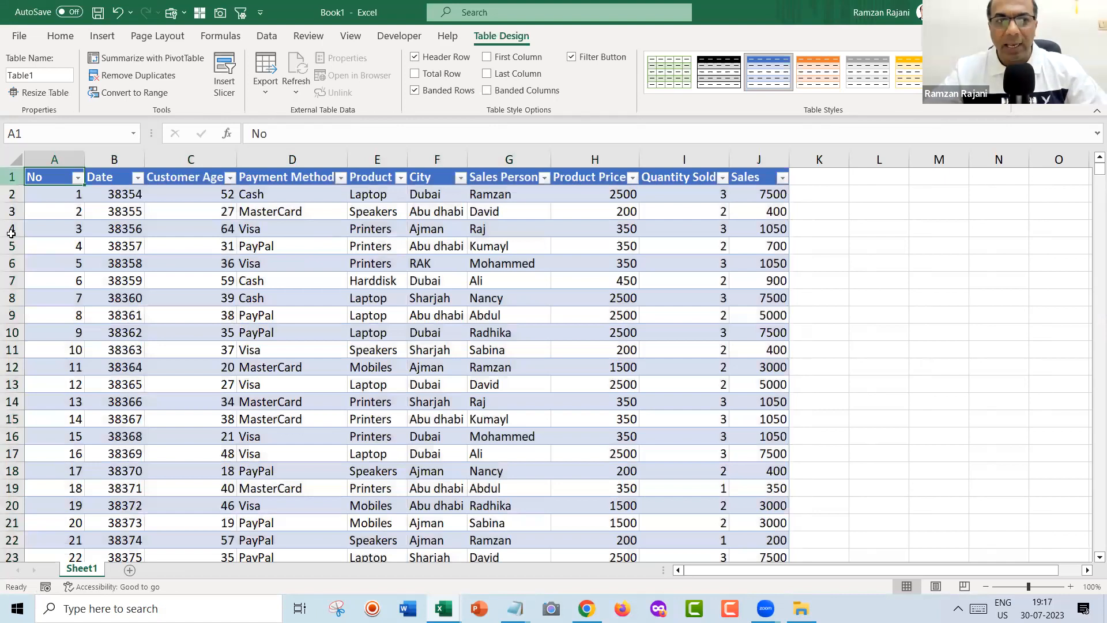
left_click_drag(12, 177, 12, 299)
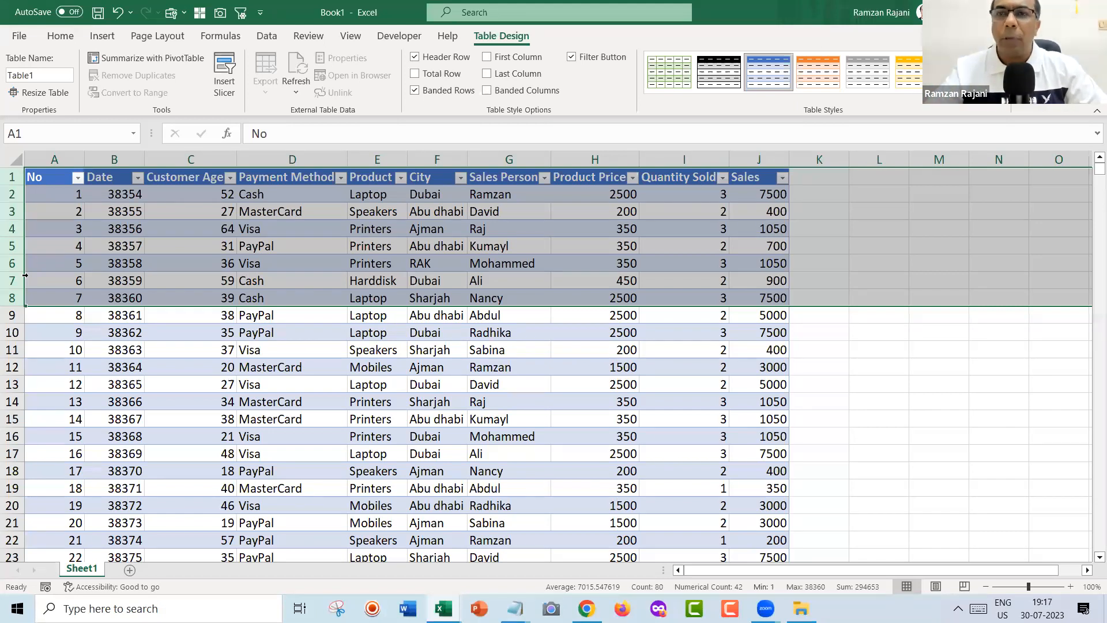
key("ctrl+shift+plus")
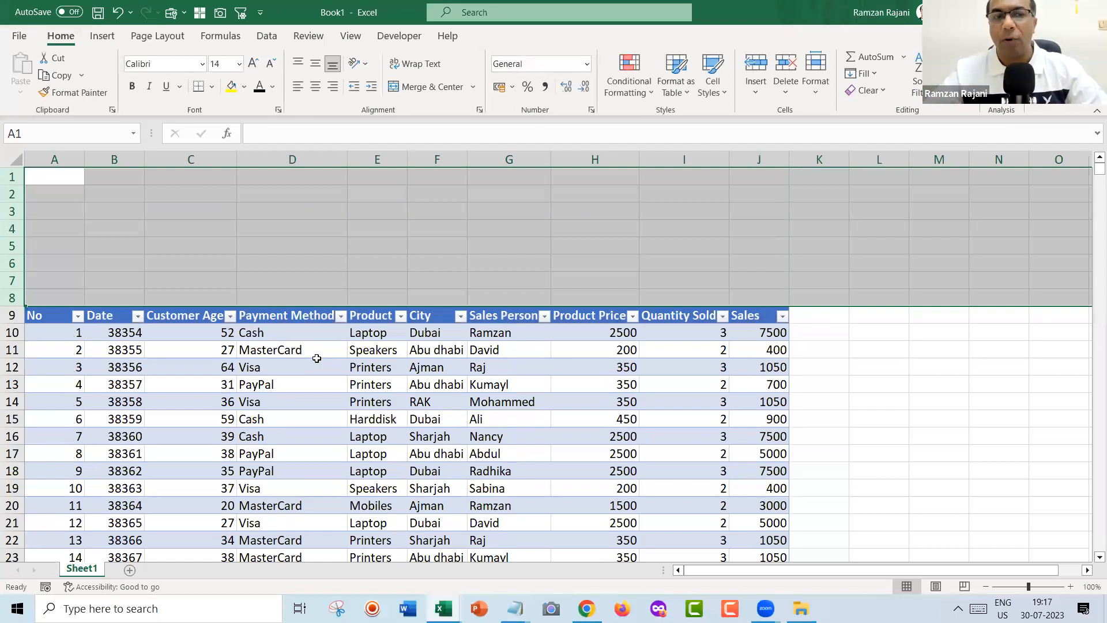
left_click(382, 384)
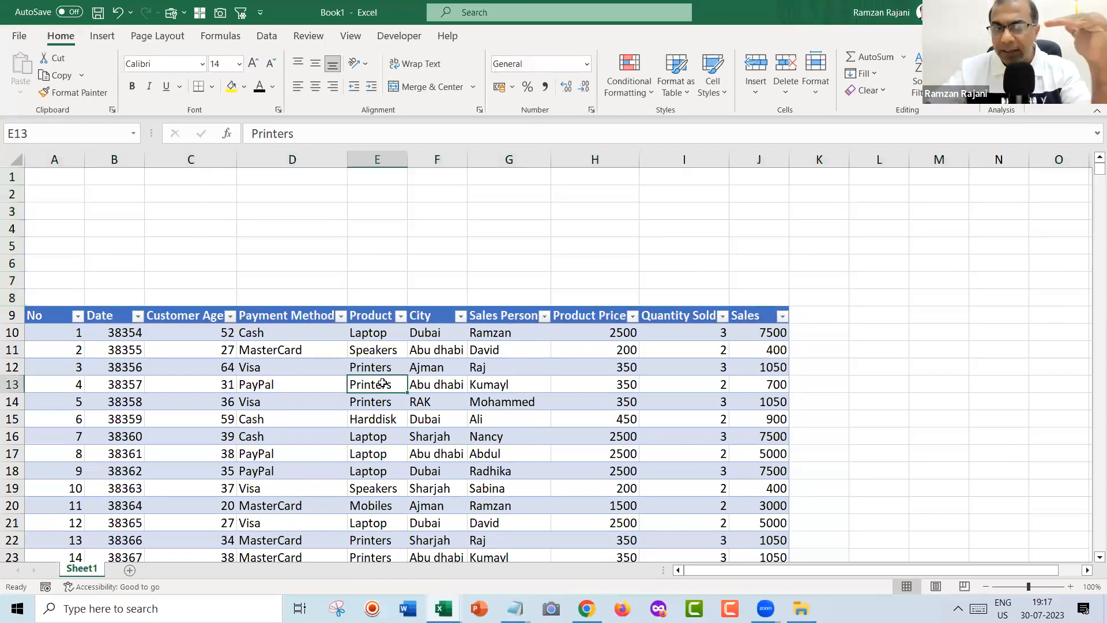
Insert Product and City slicers for the sales table.
left_click(367, 222)
left_click(361, 386)
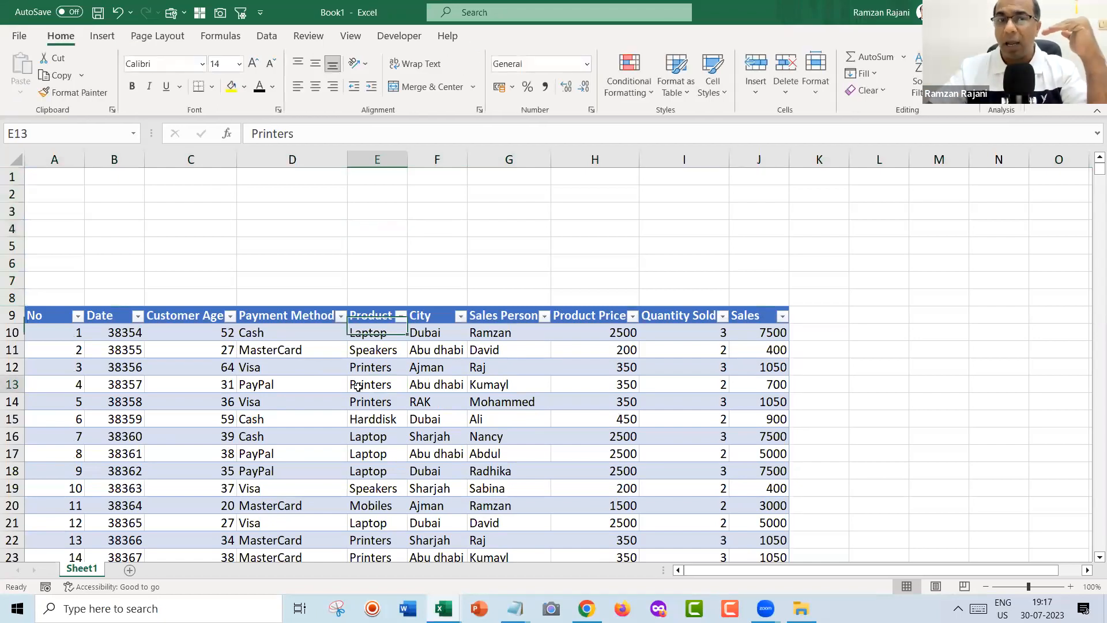
left_click(102, 36)
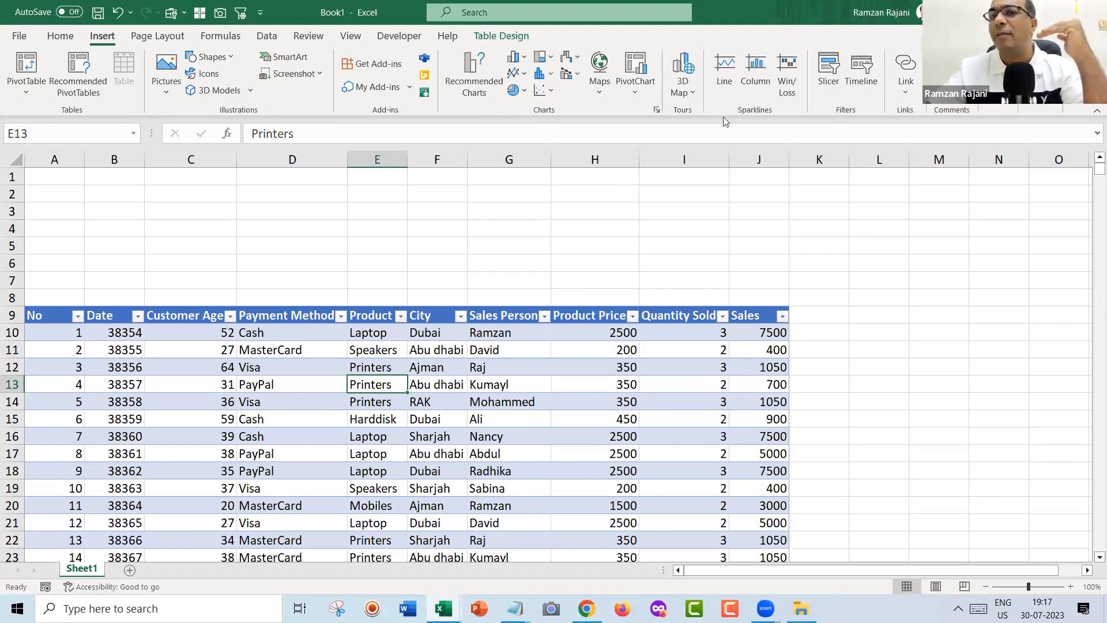
left_click(828, 79)
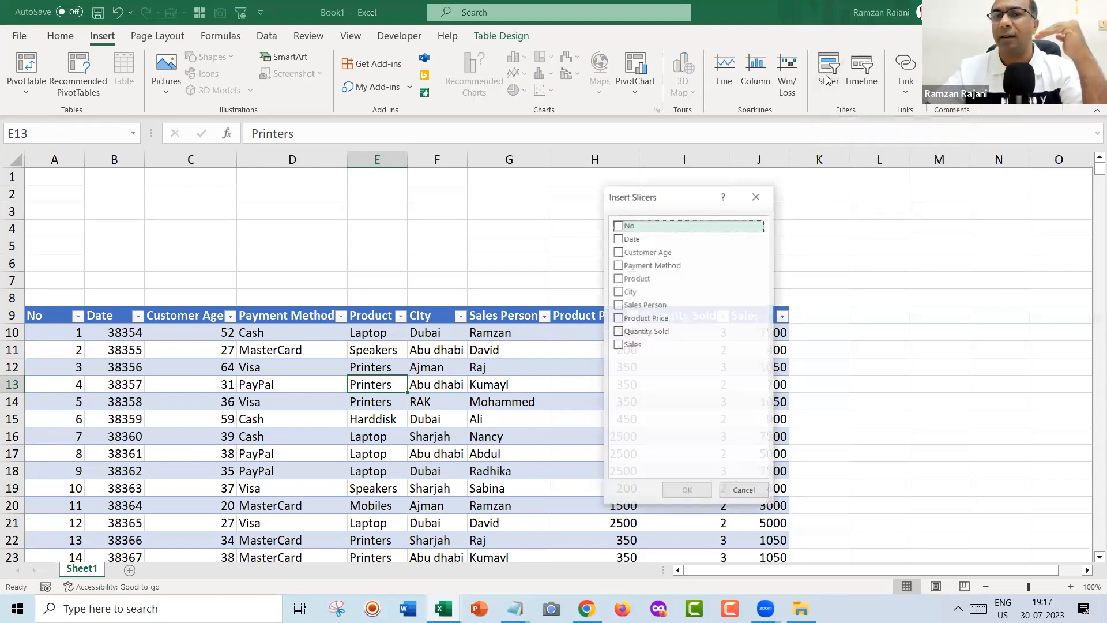
left_click(618, 279)
left_click(618, 292)
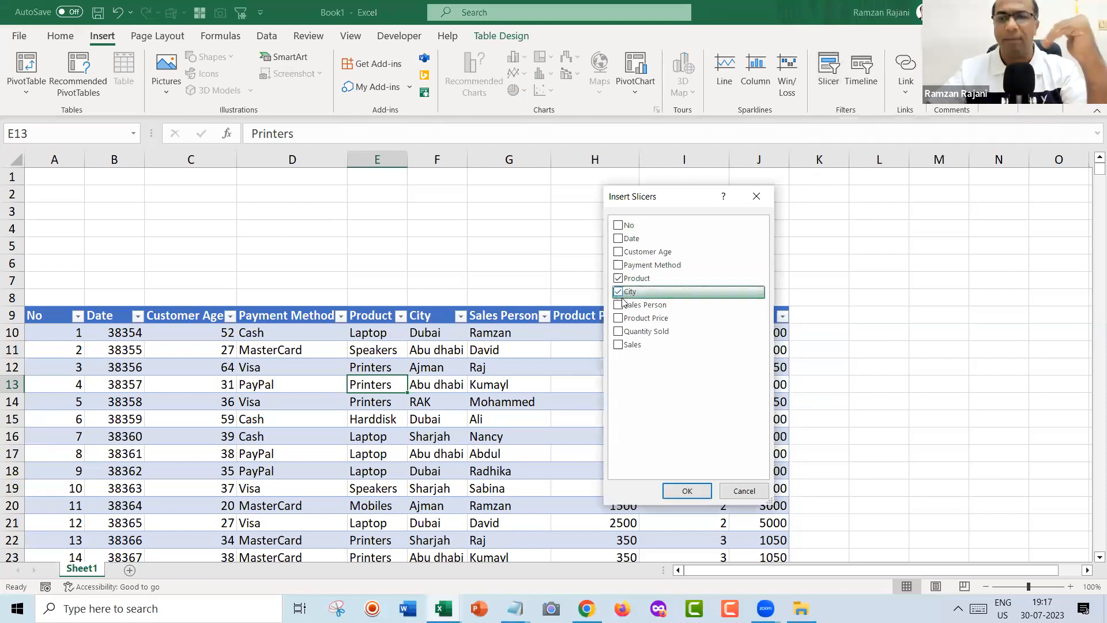
left_click(692, 492)
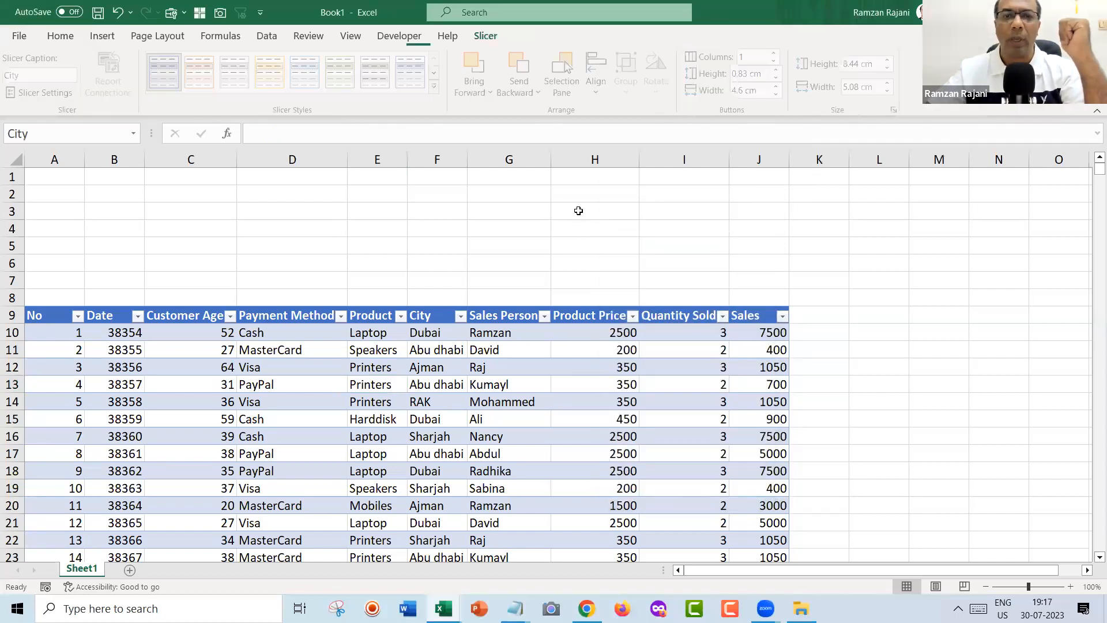
Move the Product and City slicers side by side above the table.
left_click_drag(535, 254, 138, 200)
left_click_drag(573, 303, 378, 197)
left_click(148, 203, "ctrl")
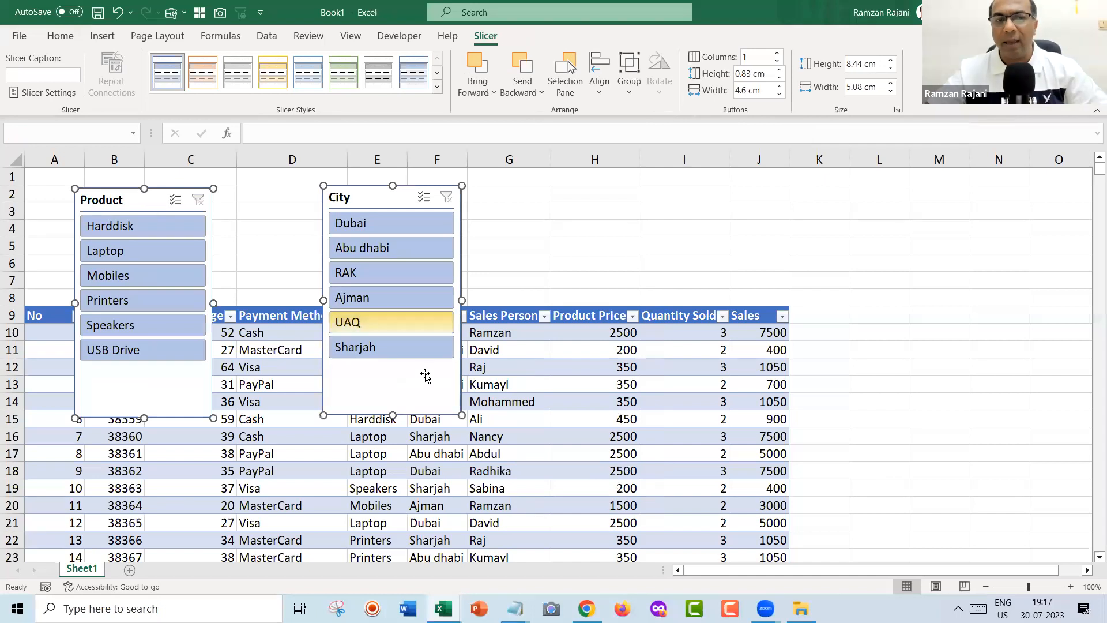
Shorten both slicers to fit above row 9, set 3 button columns, and widen them.
left_click_drag(393, 415, 372, 299)
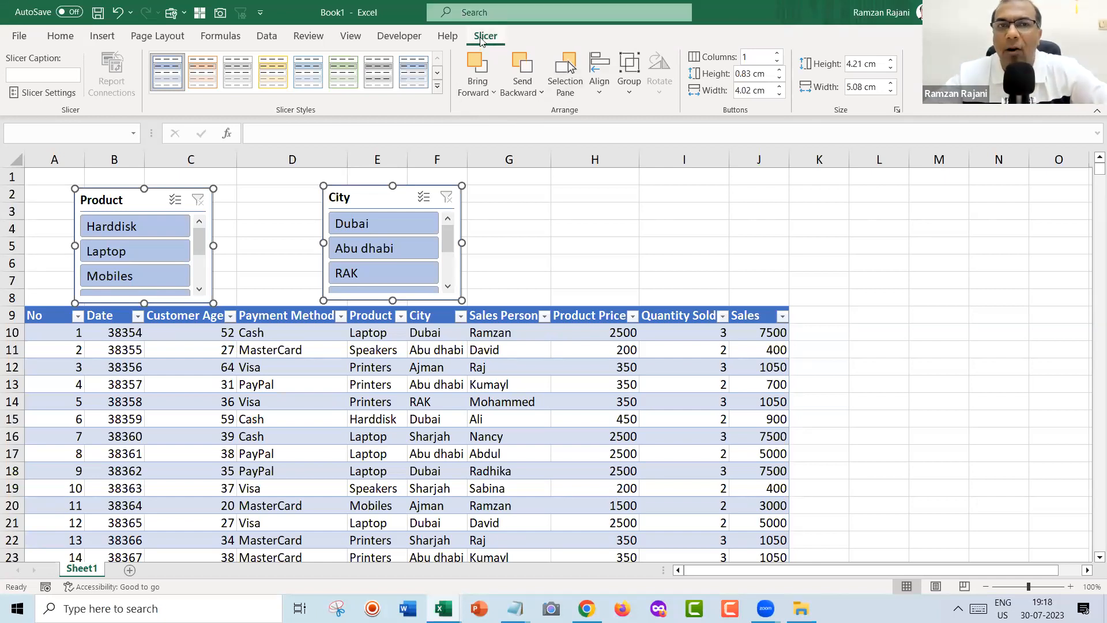
double_click(778, 56)
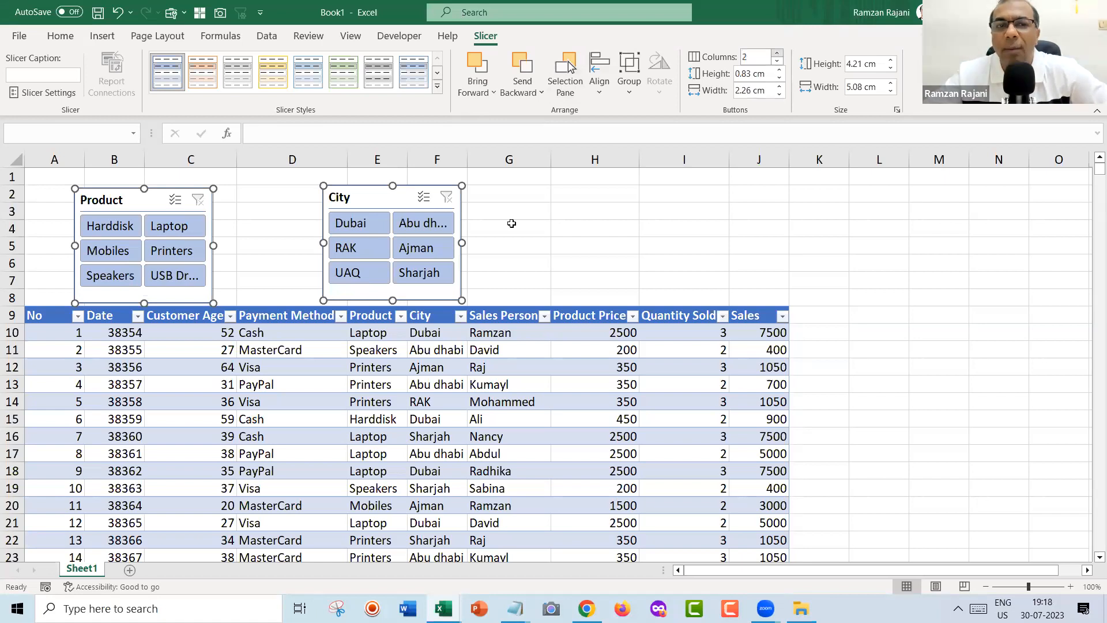
left_click_drag(462, 241, 530, 242)
left_click(342, 169)
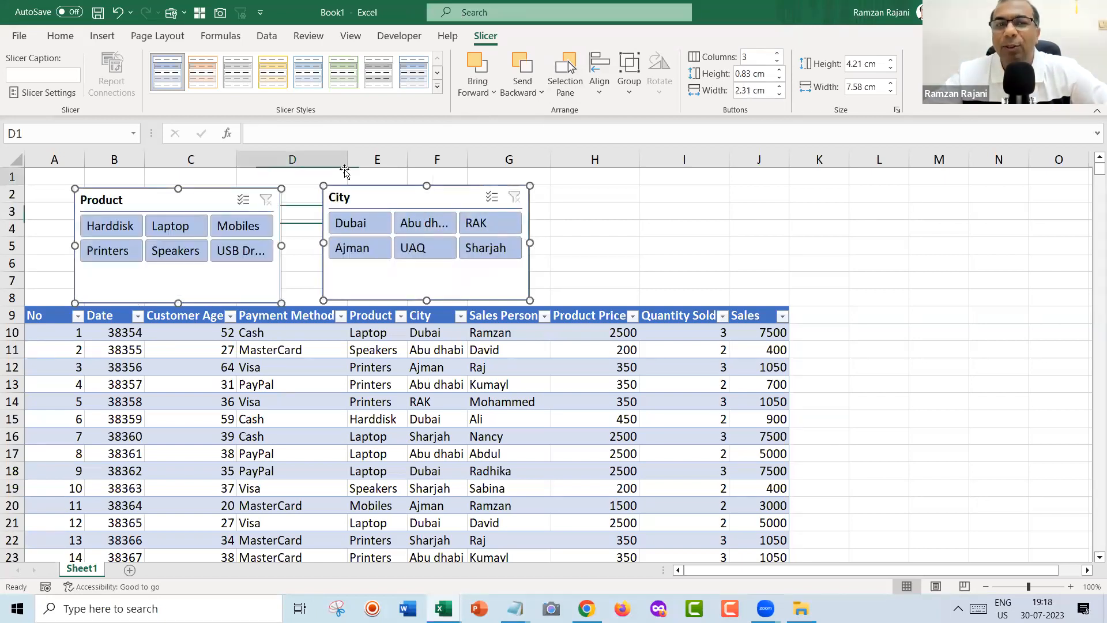
Give the City slicer an orange style and the Product slicer a green style.
left_click(354, 198)
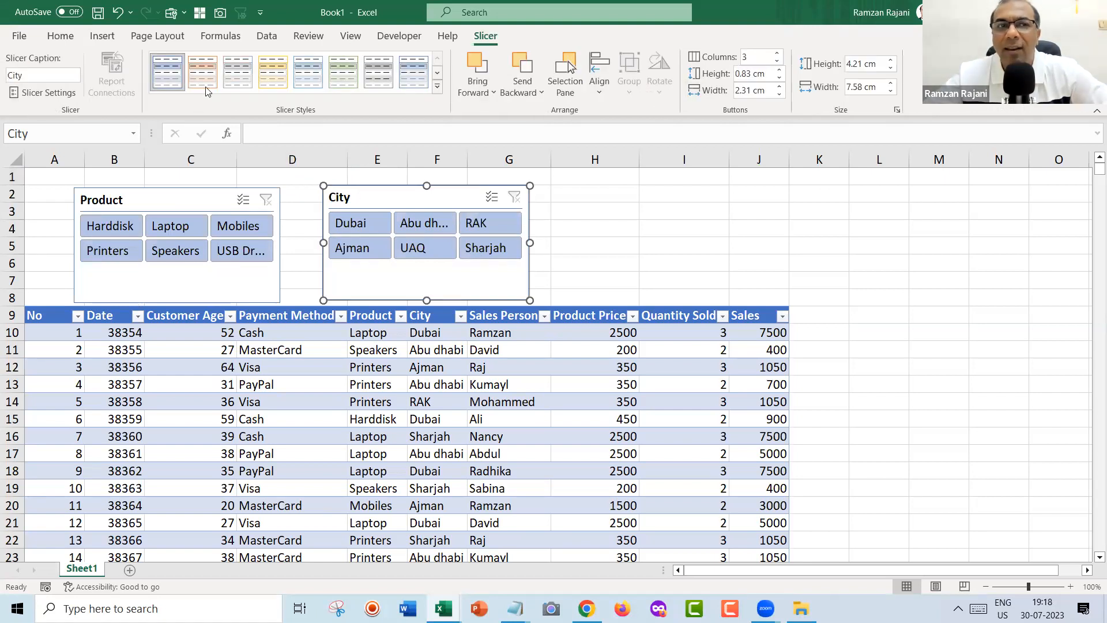
left_click(204, 80)
left_click(187, 199)
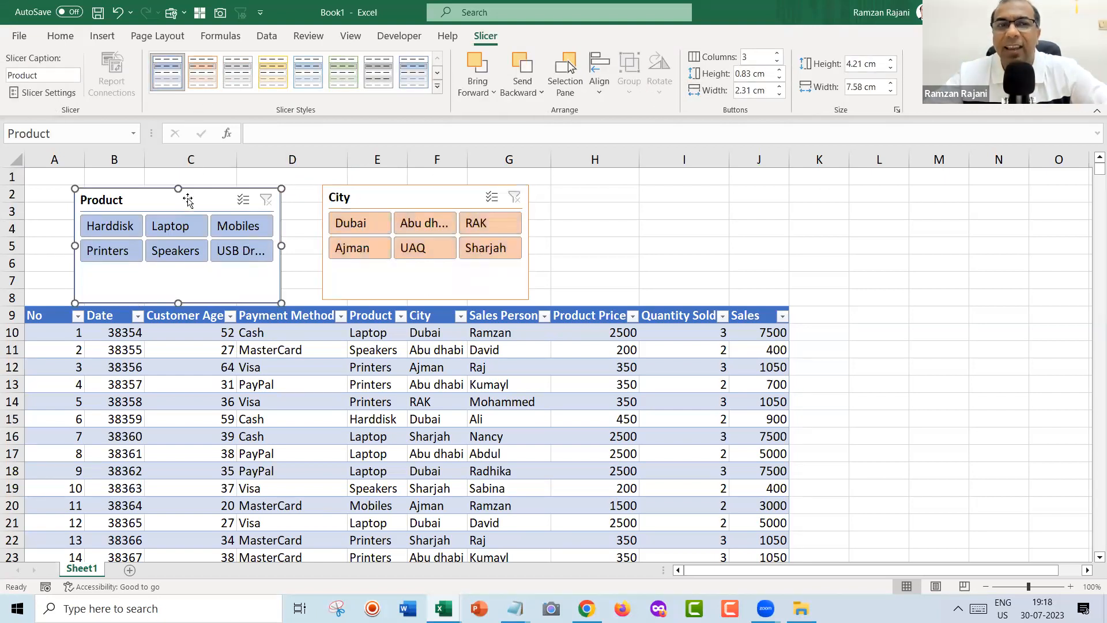
left_click(343, 75)
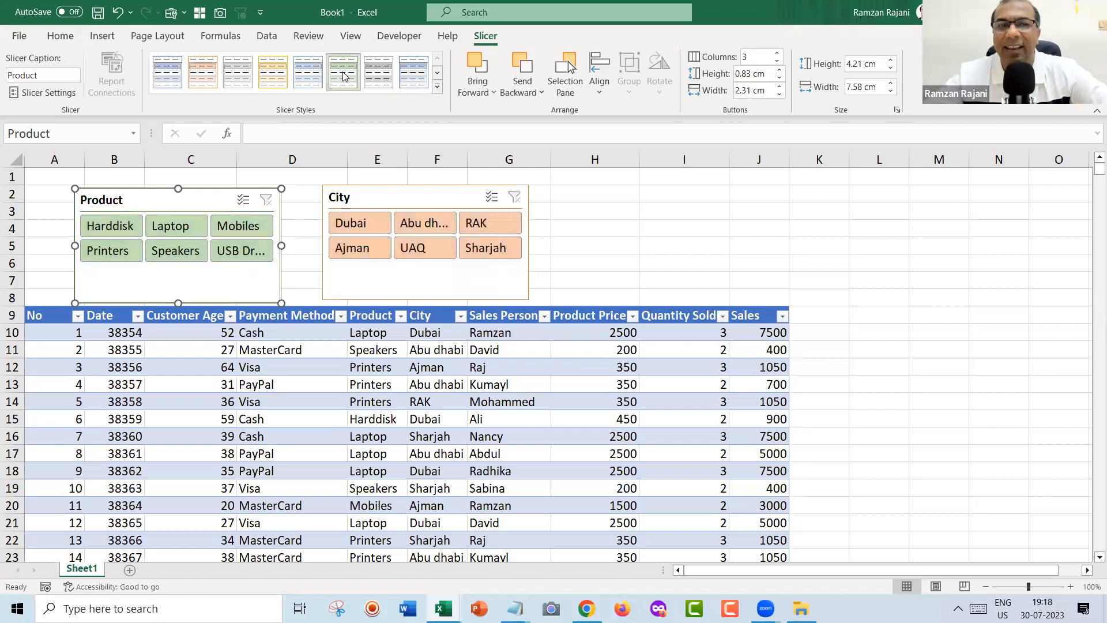
left_click(575, 222)
Test the Product slicer with Harddisk, Laptop, Mobiles, USB Drive and Speakers.
left_click(112, 231)
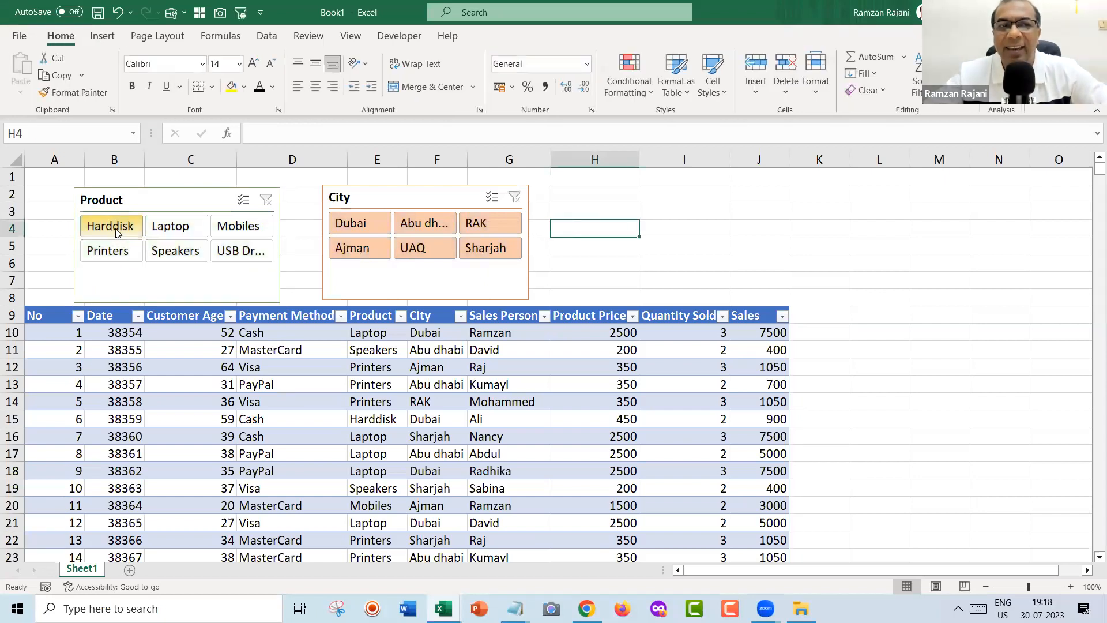
left_click(170, 227)
left_click(233, 231)
left_click(240, 250)
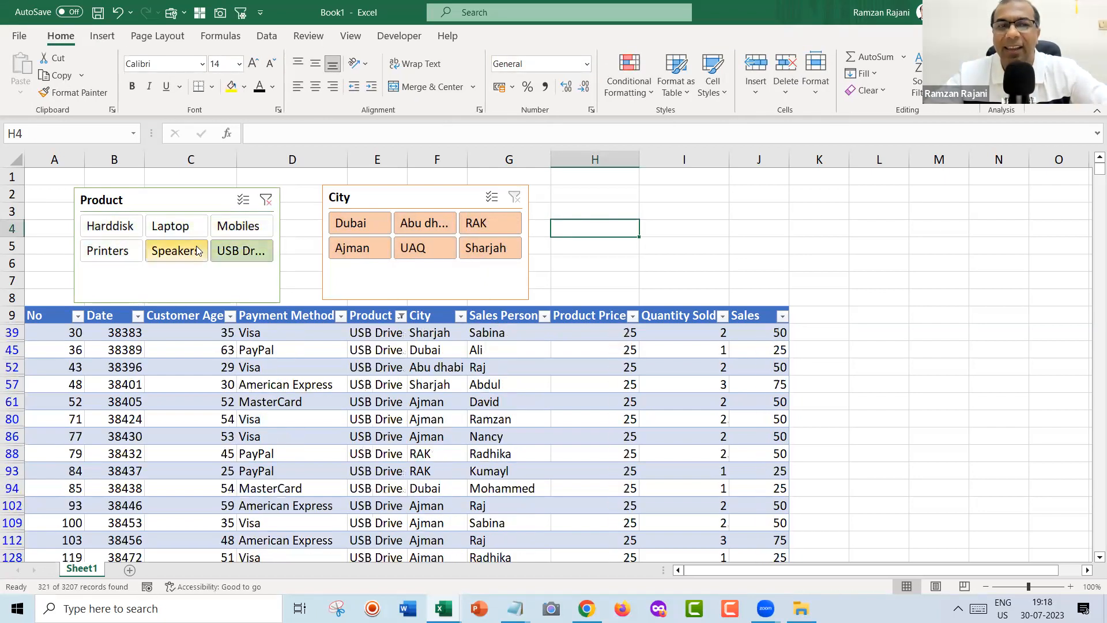
left_click(175, 250)
Filter by Dubai, Ajman, UAQ and Abu dhabi, then clear both slicer filters.
left_click(339, 229)
left_click(352, 248)
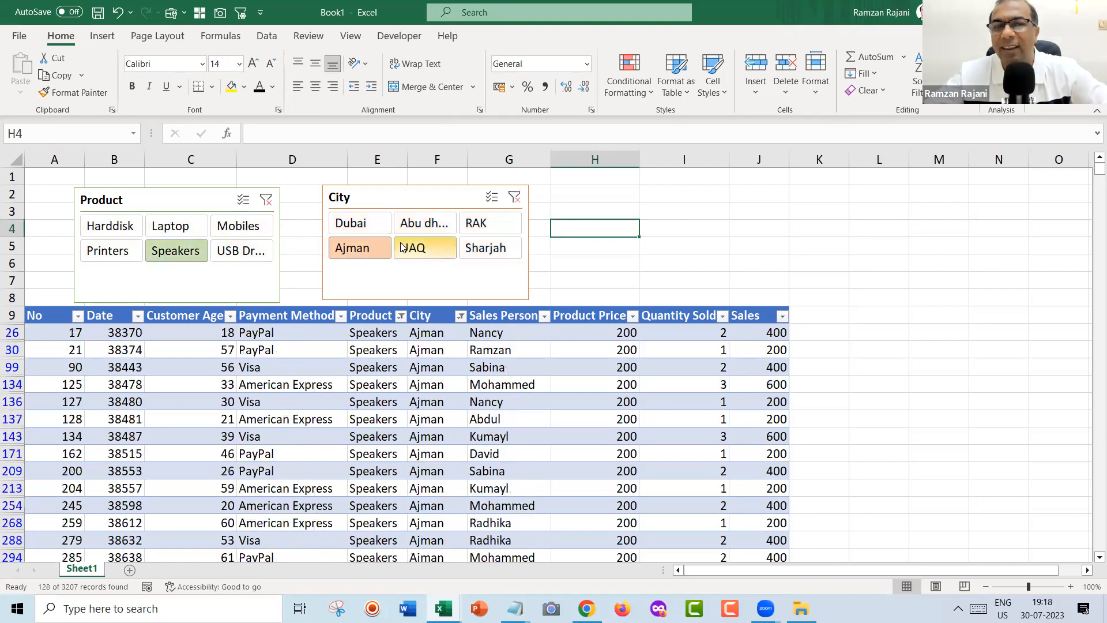
left_click(413, 248)
left_click(425, 223)
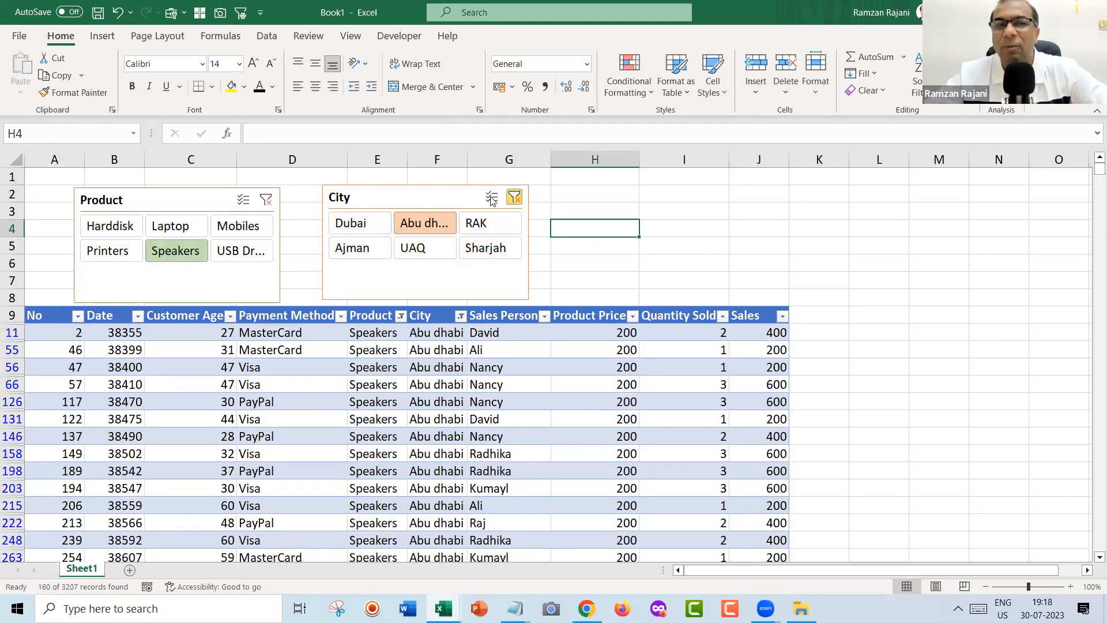
left_click(515, 198)
left_click(264, 200)
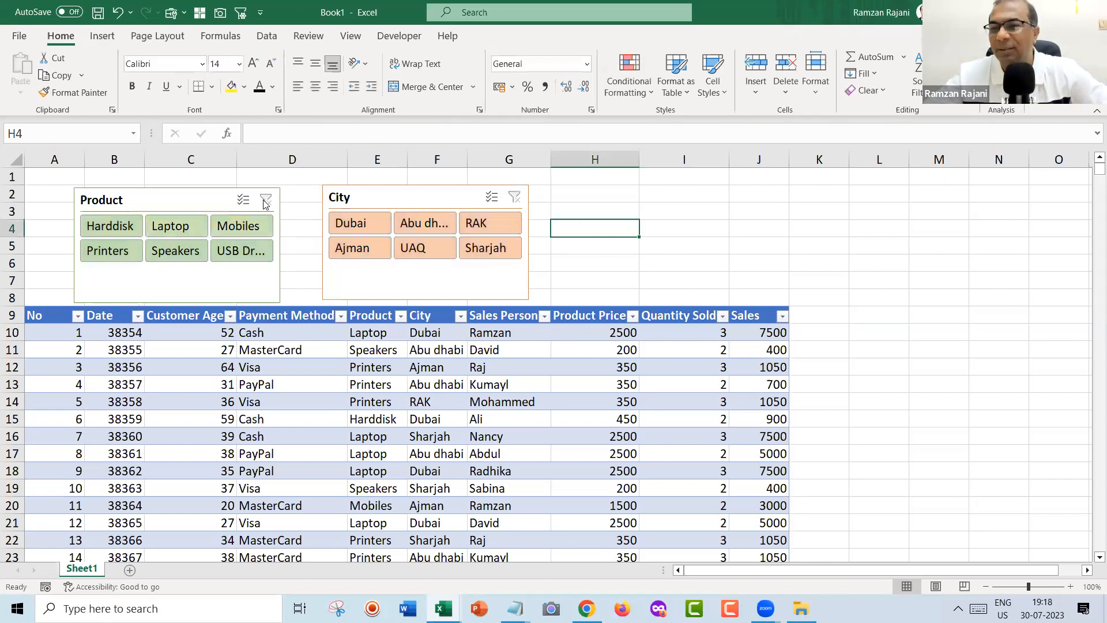